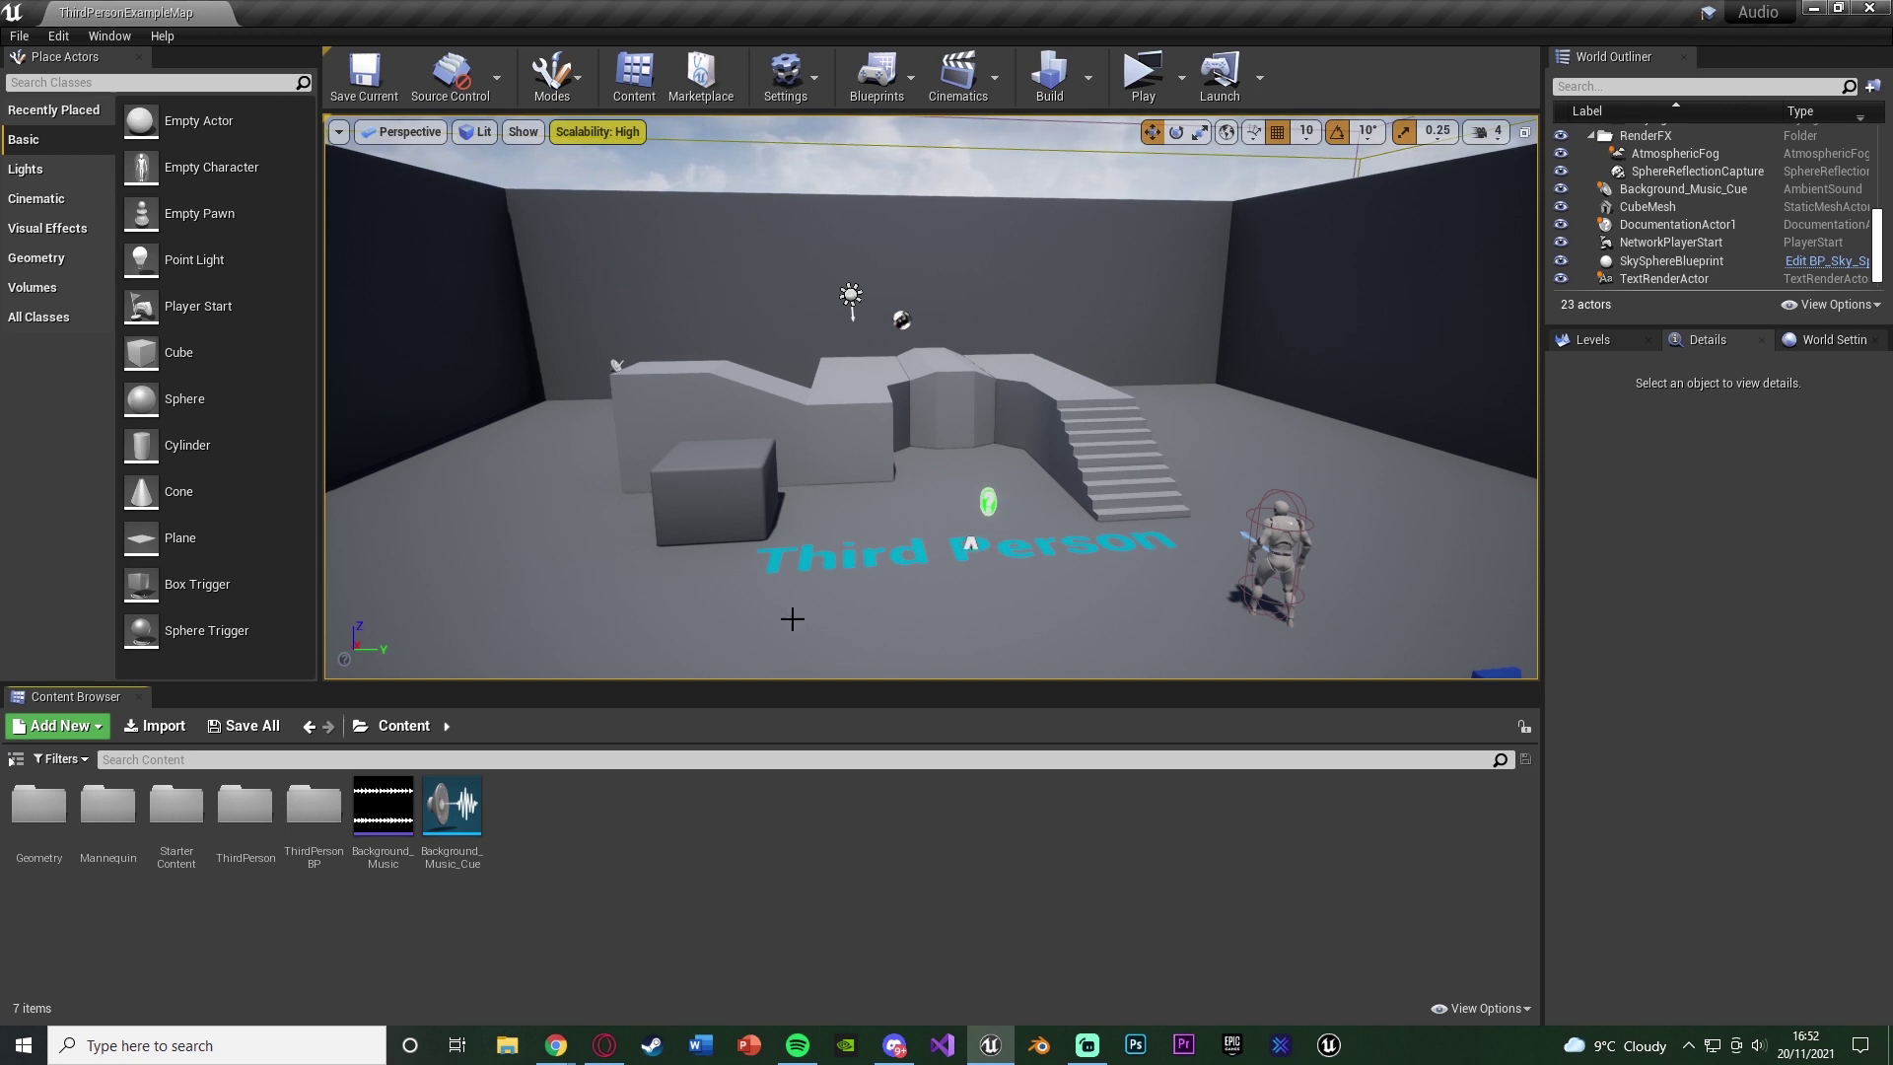
Place the Background_Music sound wave in the level and play-test it by moving the character around
{"action": "left_click_drag", "start_coordinate": [382, 807], "coordinate": [718, 316]}
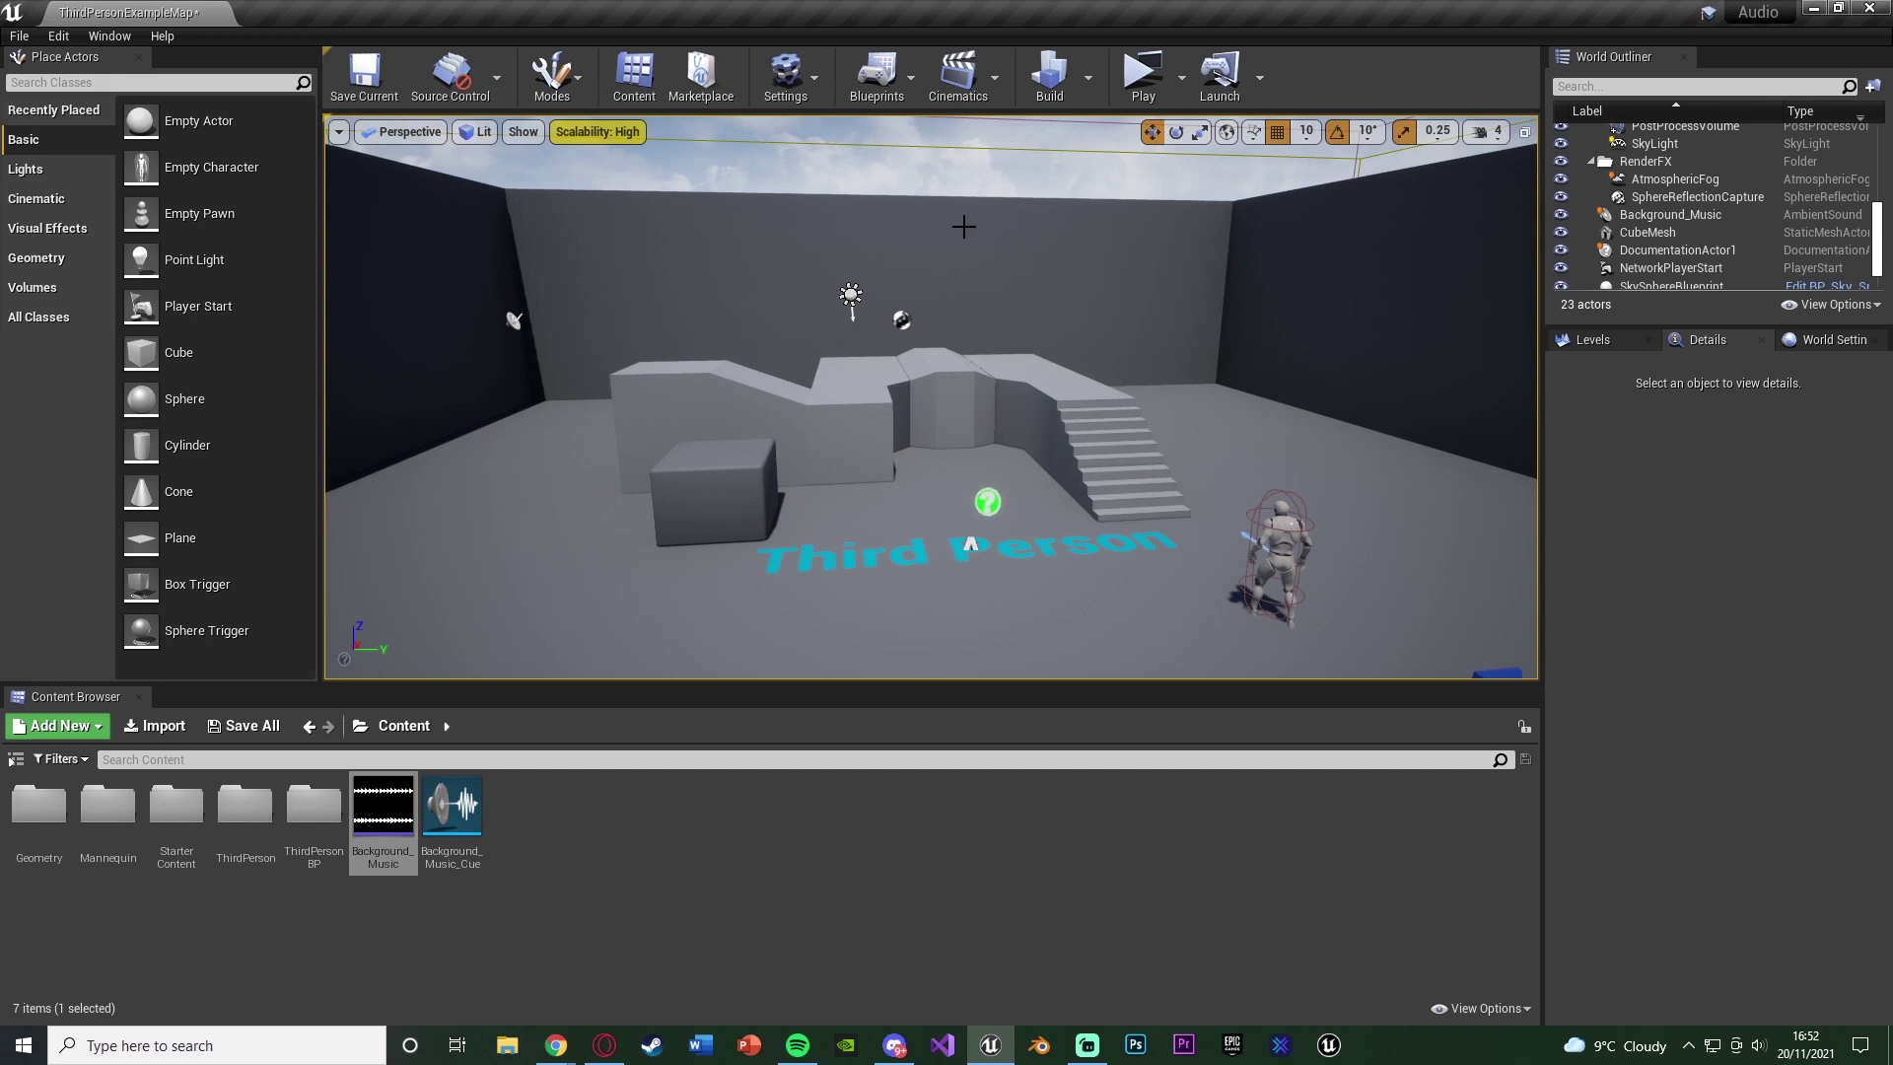
{"action": "left_click", "coordinate": [1142, 74]}
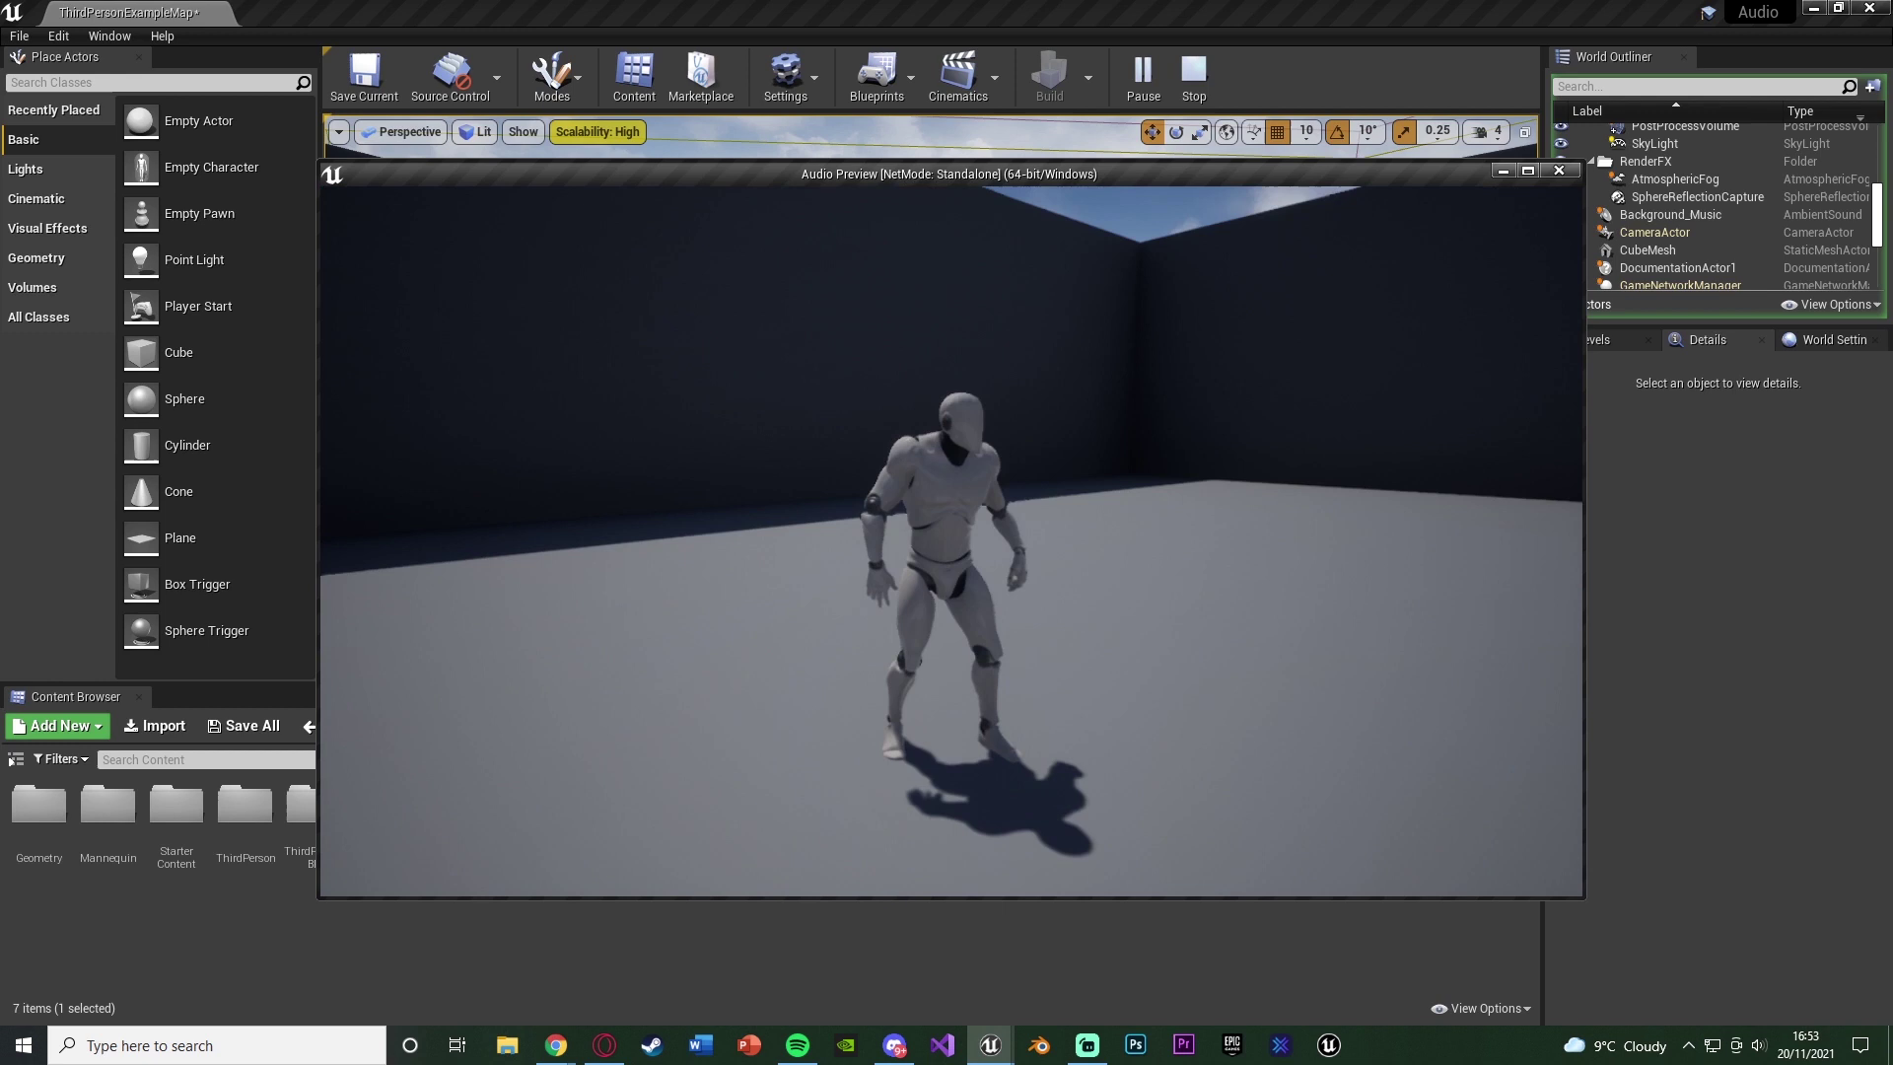
{"action": "key", "text": "w"}
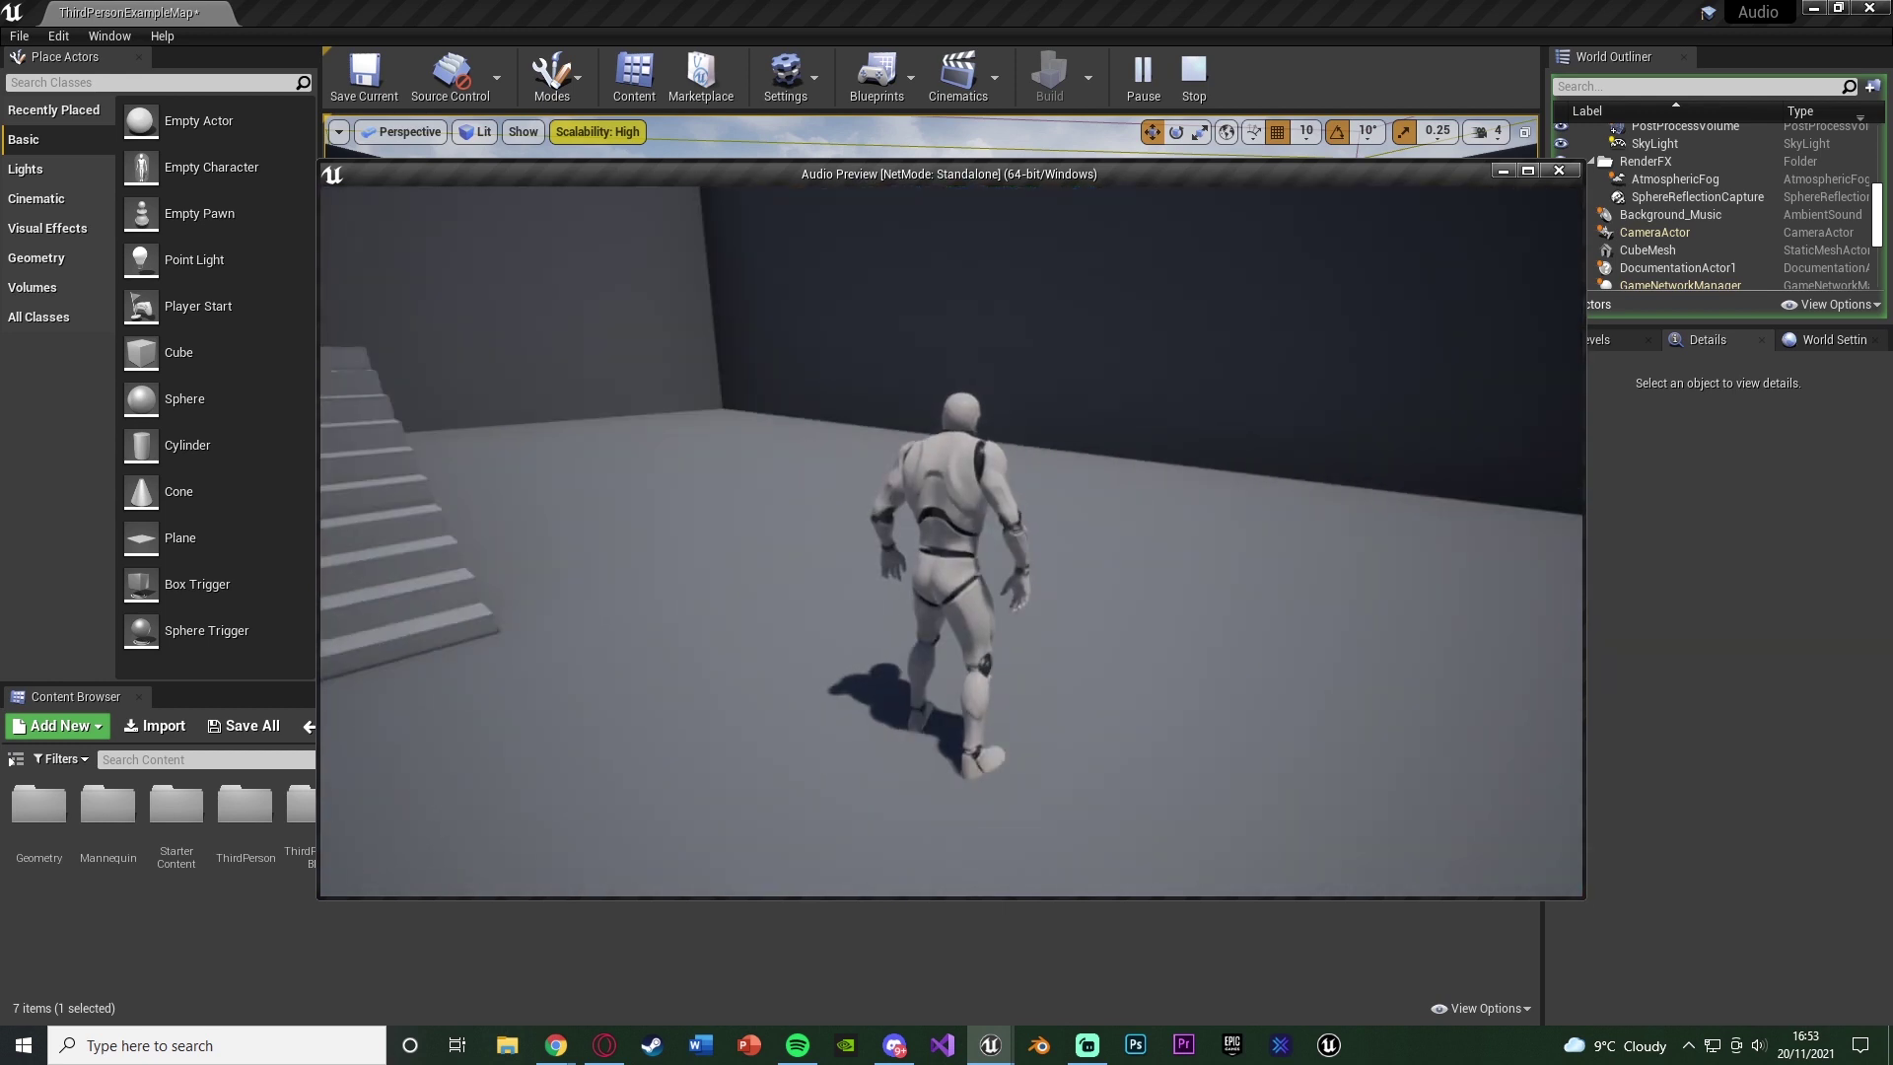
{"action": "key", "text": "a"}
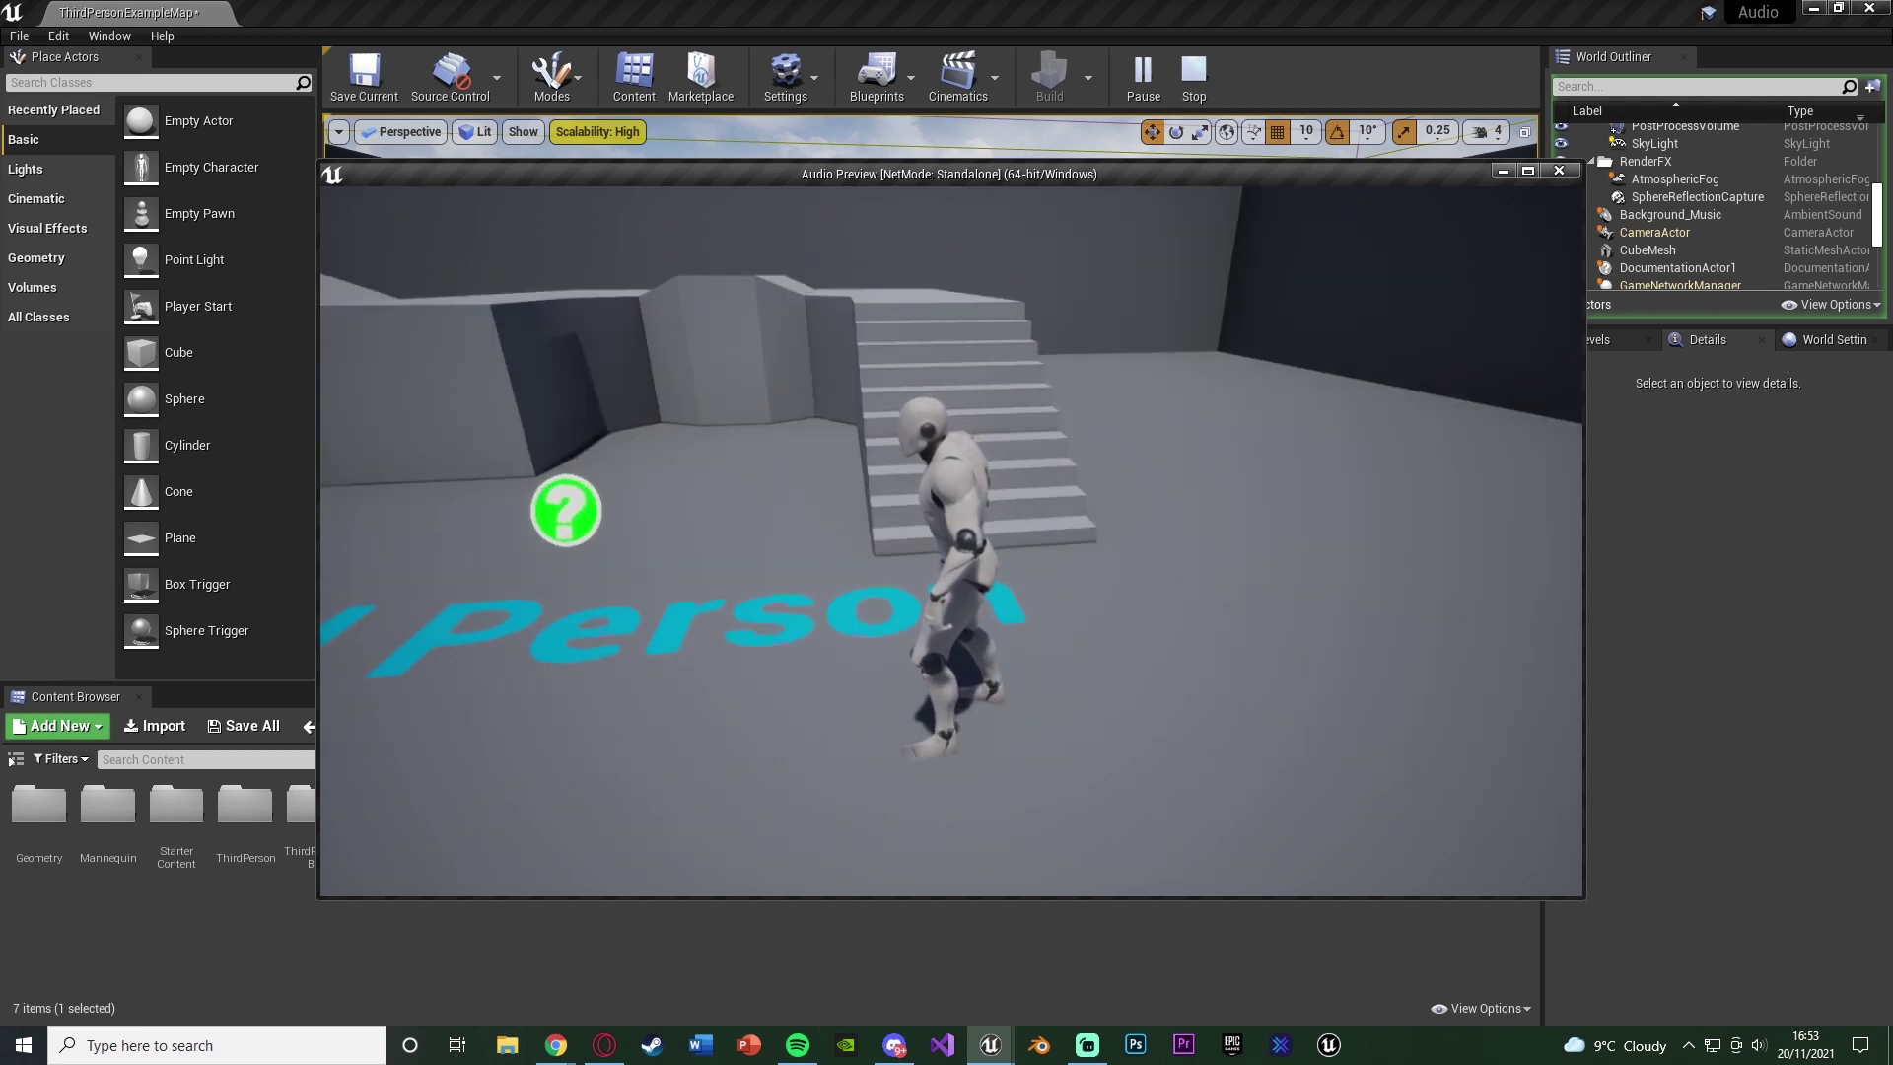
{"action": "key", "text": "w"}
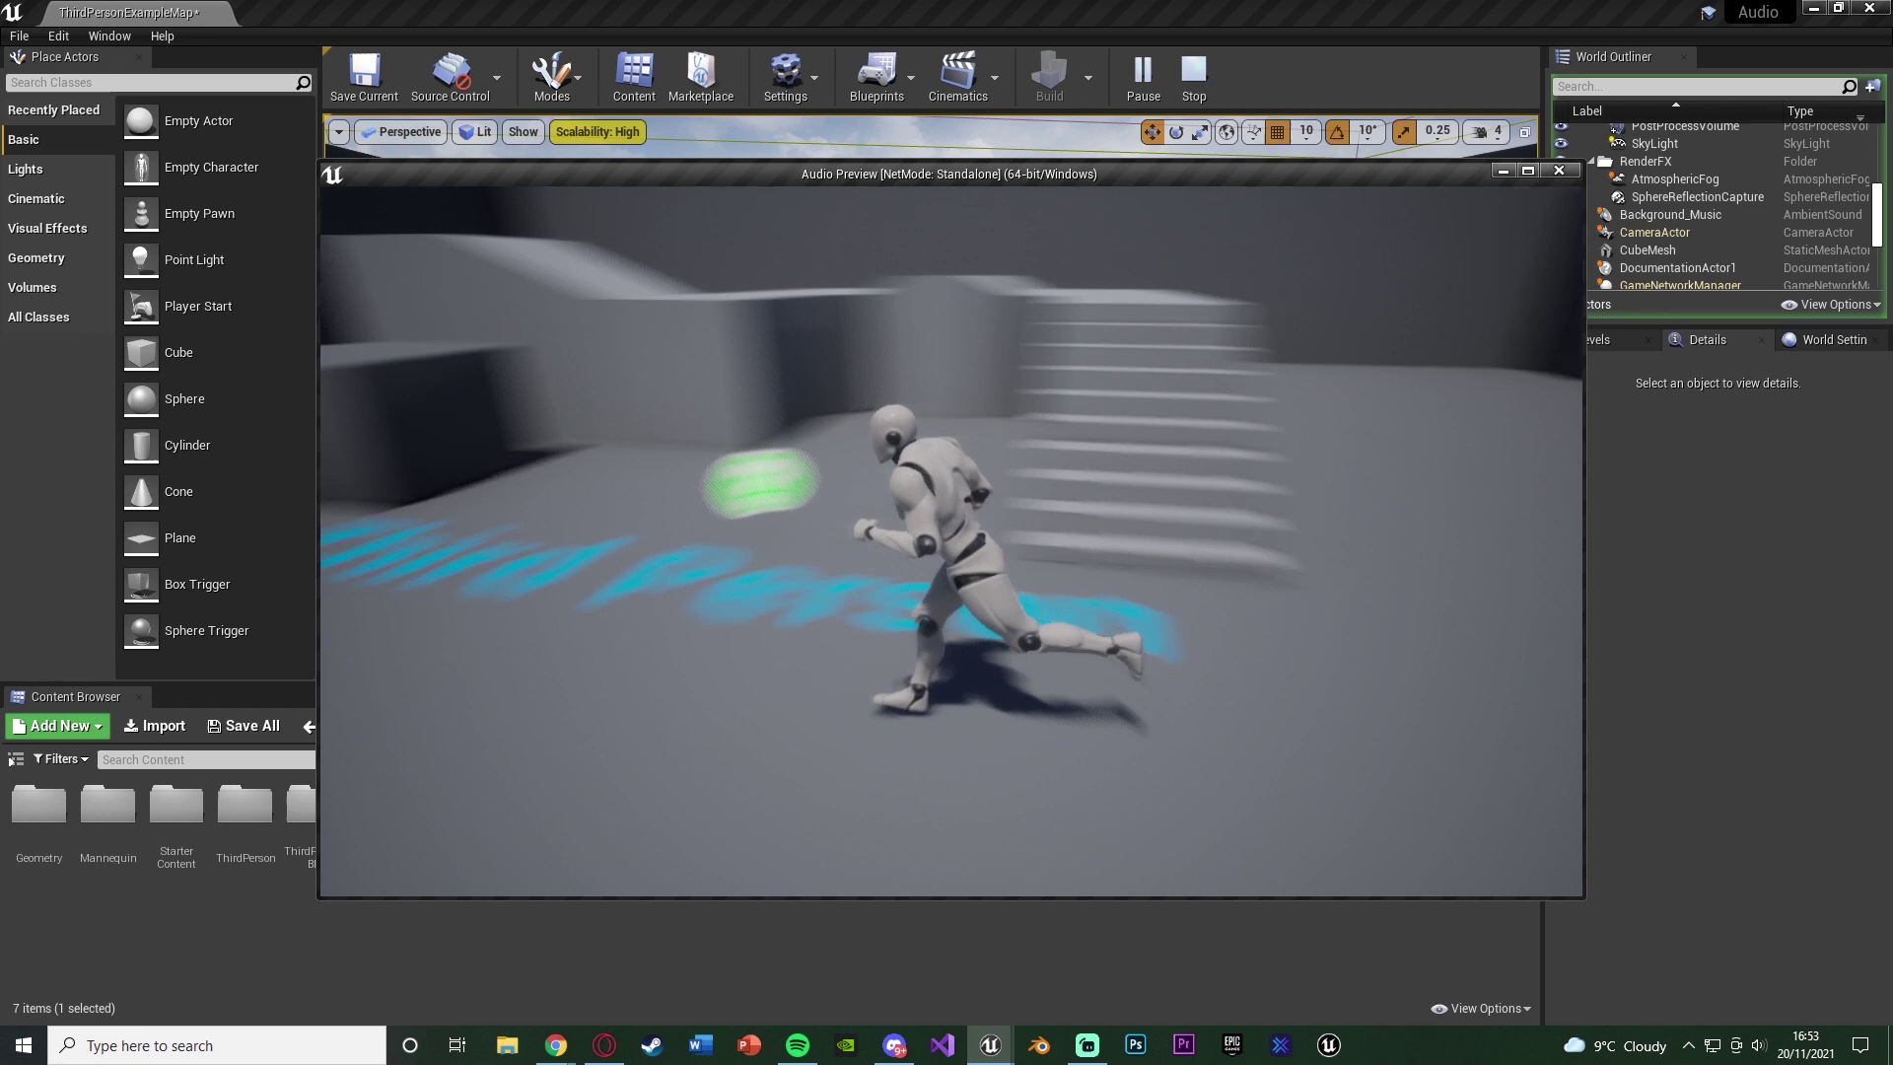
{"action": "key", "text": "a"}
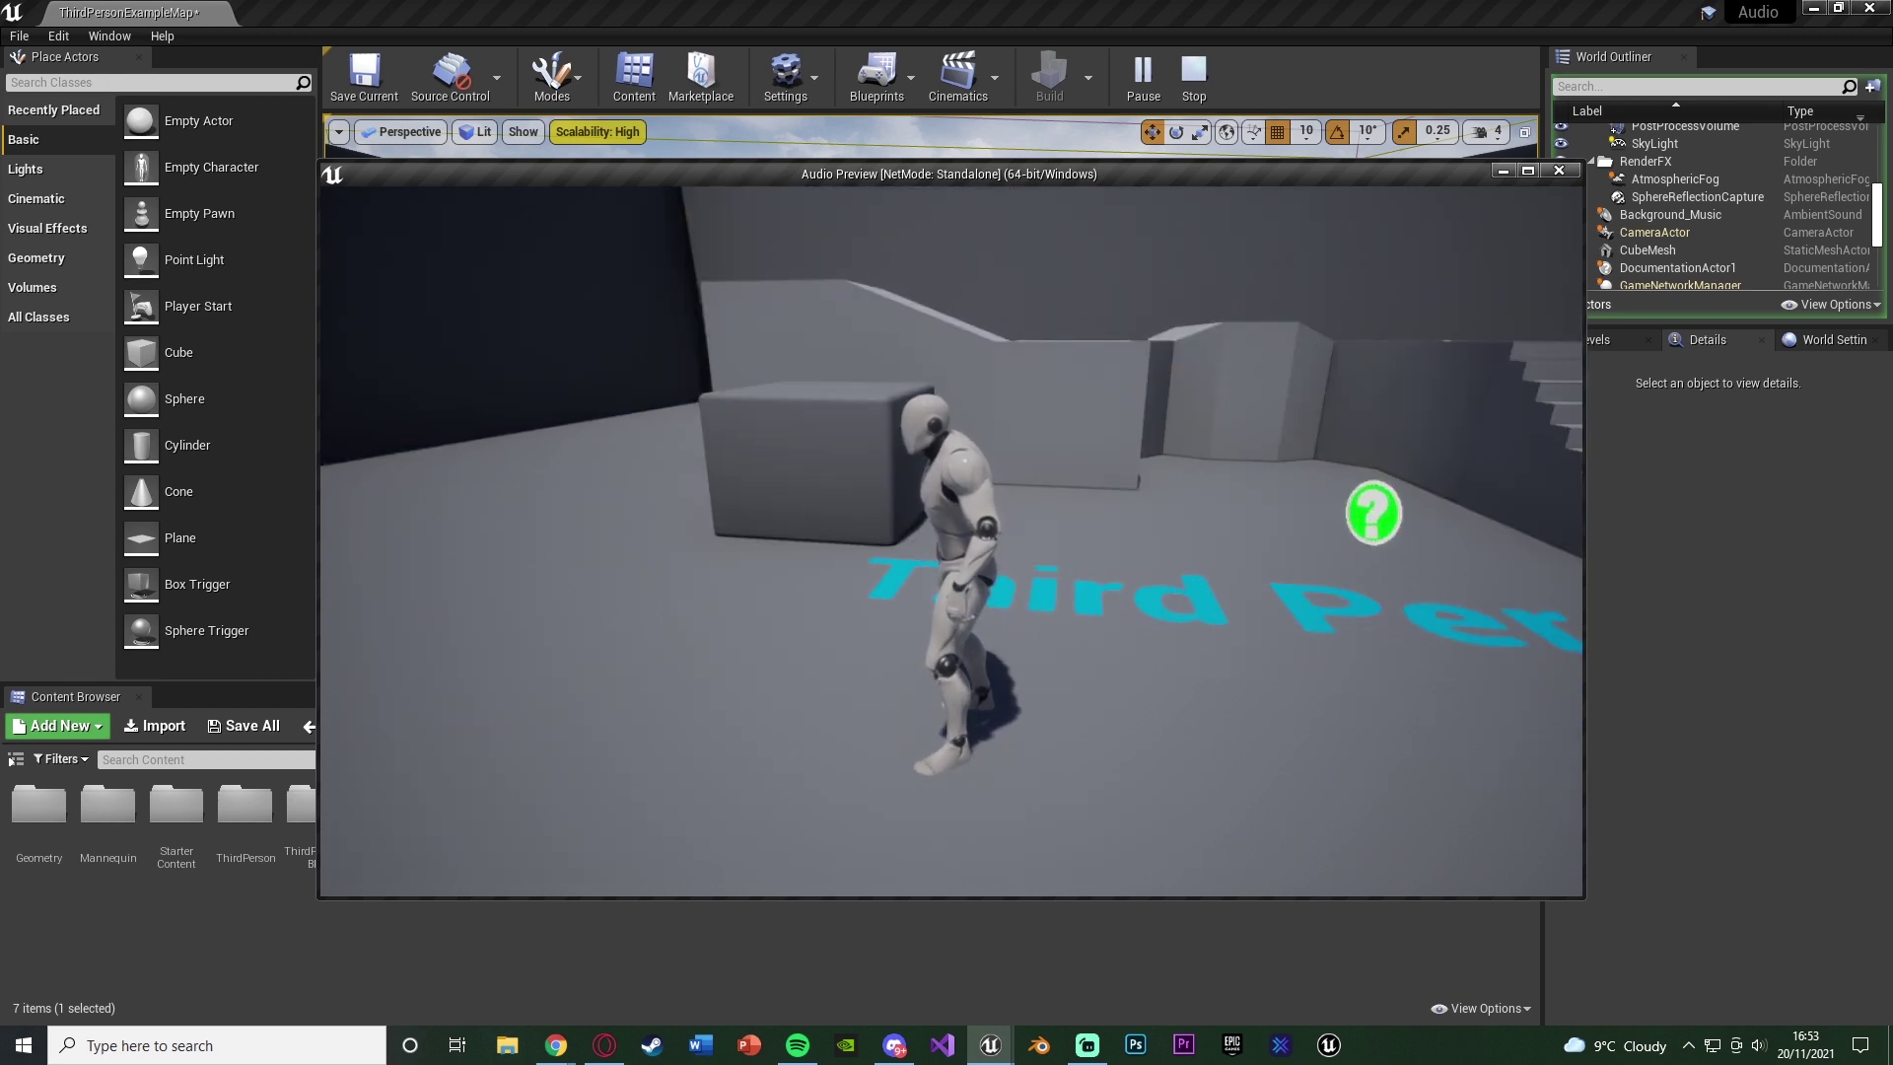
{"action": "key", "text": "a"}
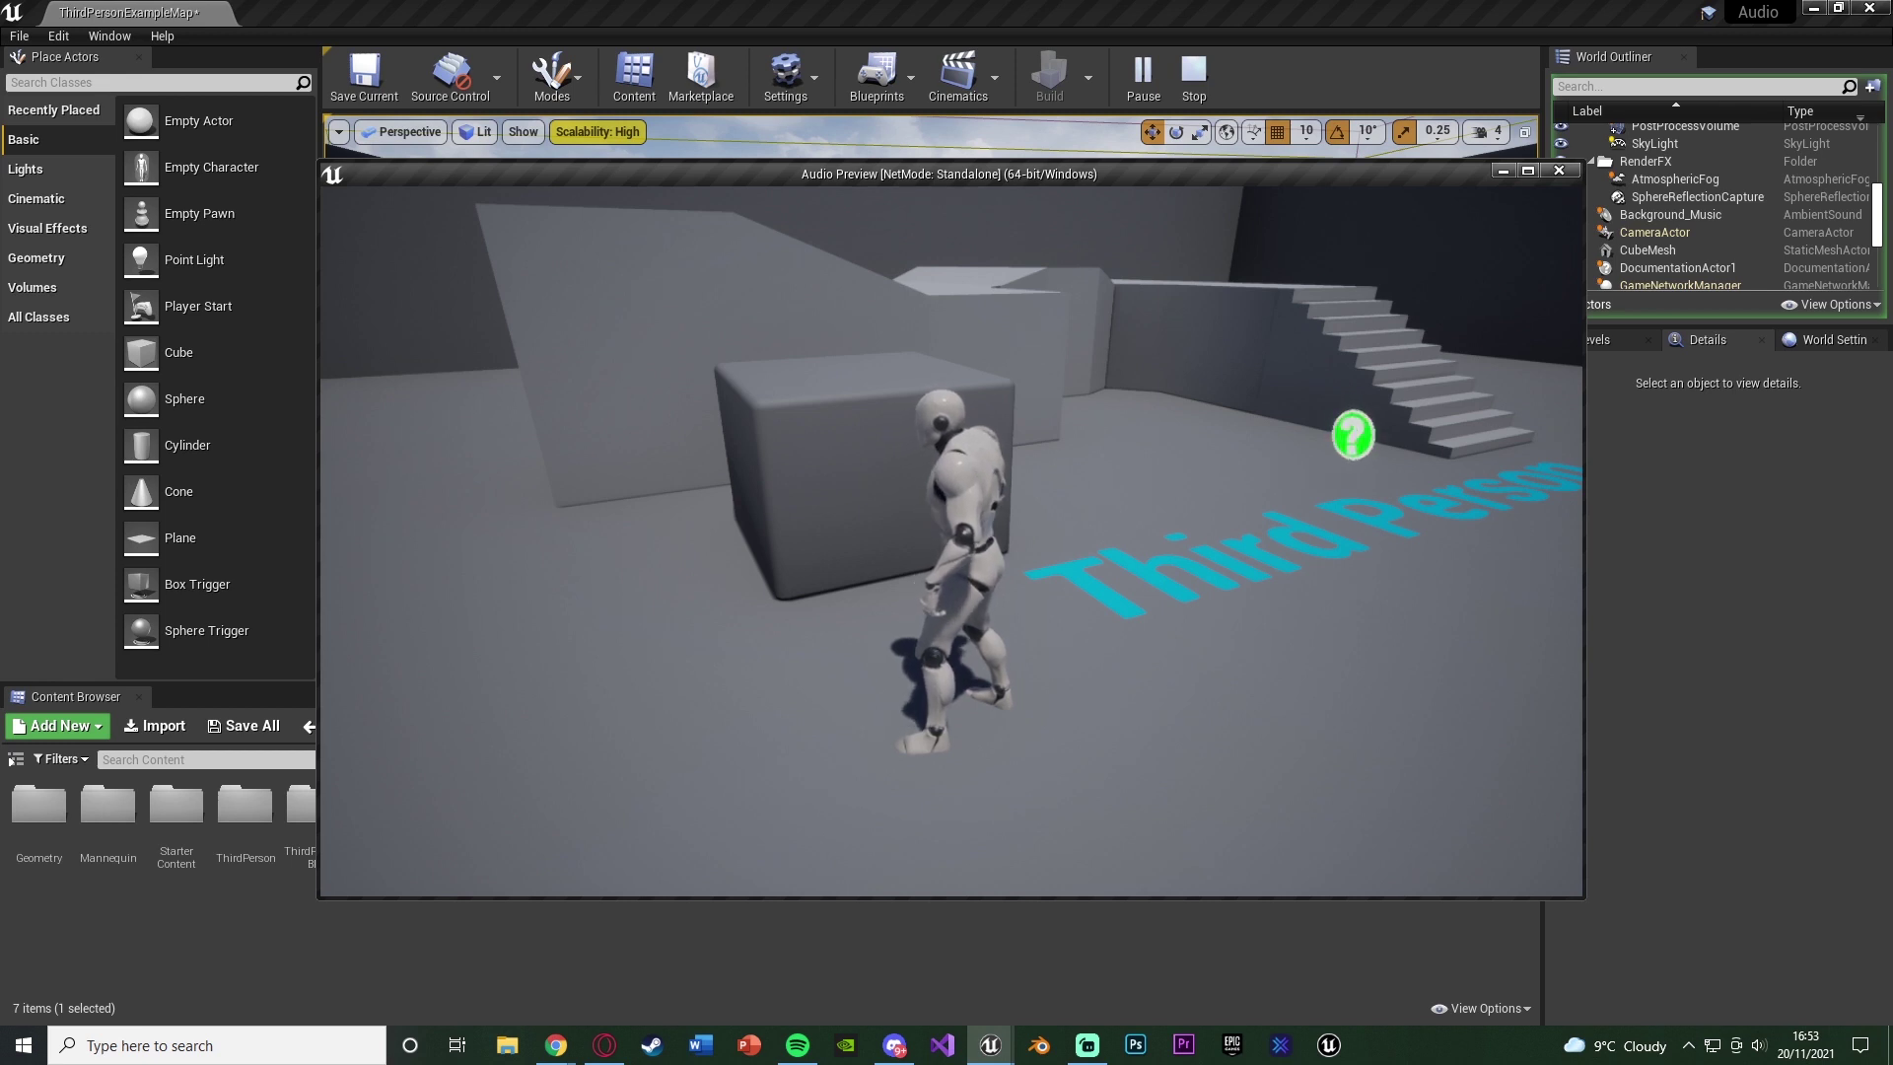
{"action": "key", "text": "Escape"}
Replace the Background_Music ambient sound in the level with Background_Music_Cue near the dark wall behind the cube
{"action": "left_click", "coordinate": [513, 318]}
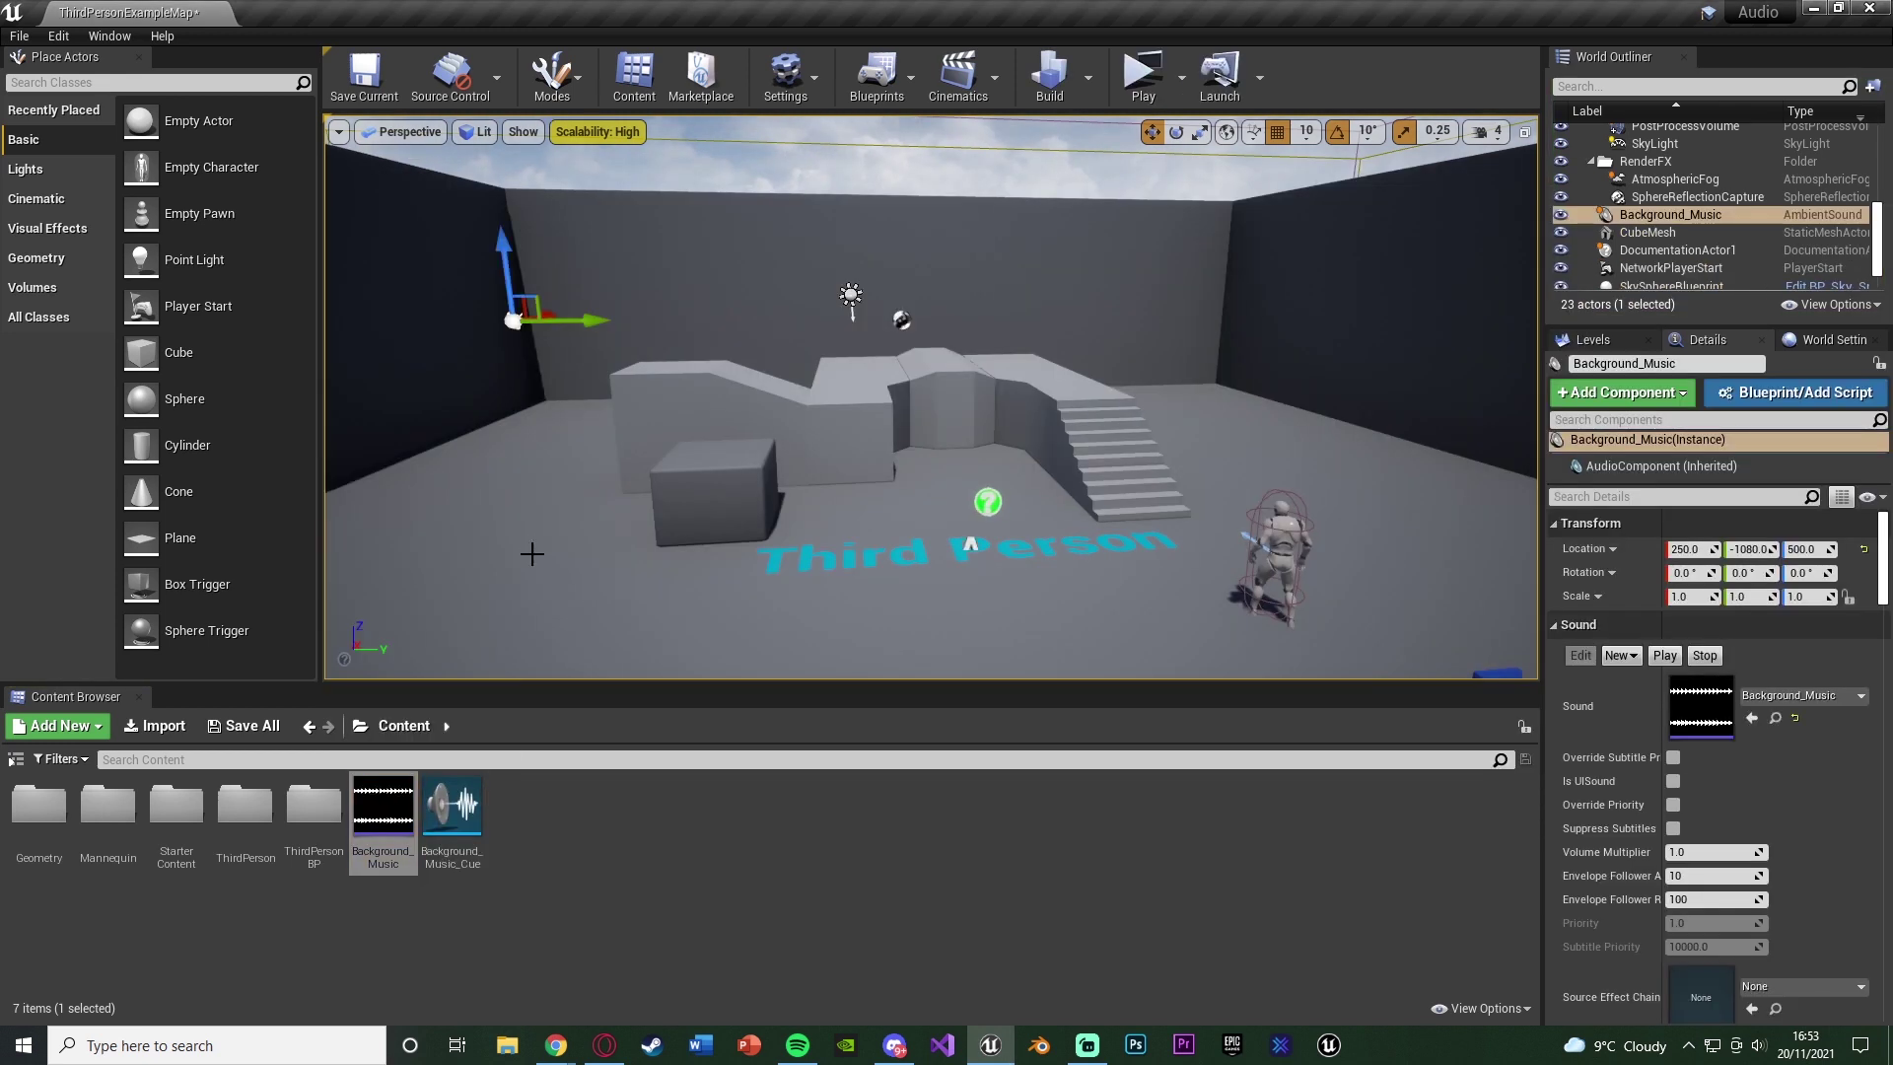
{"action": "key", "text": "Delete"}
{"action": "left_click_drag", "start_coordinate": [453, 804], "coordinate": [540, 385]}
Play-test the level with the sound cue, running the character past the cube
{"action": "left_click", "coordinate": [1143, 74]}
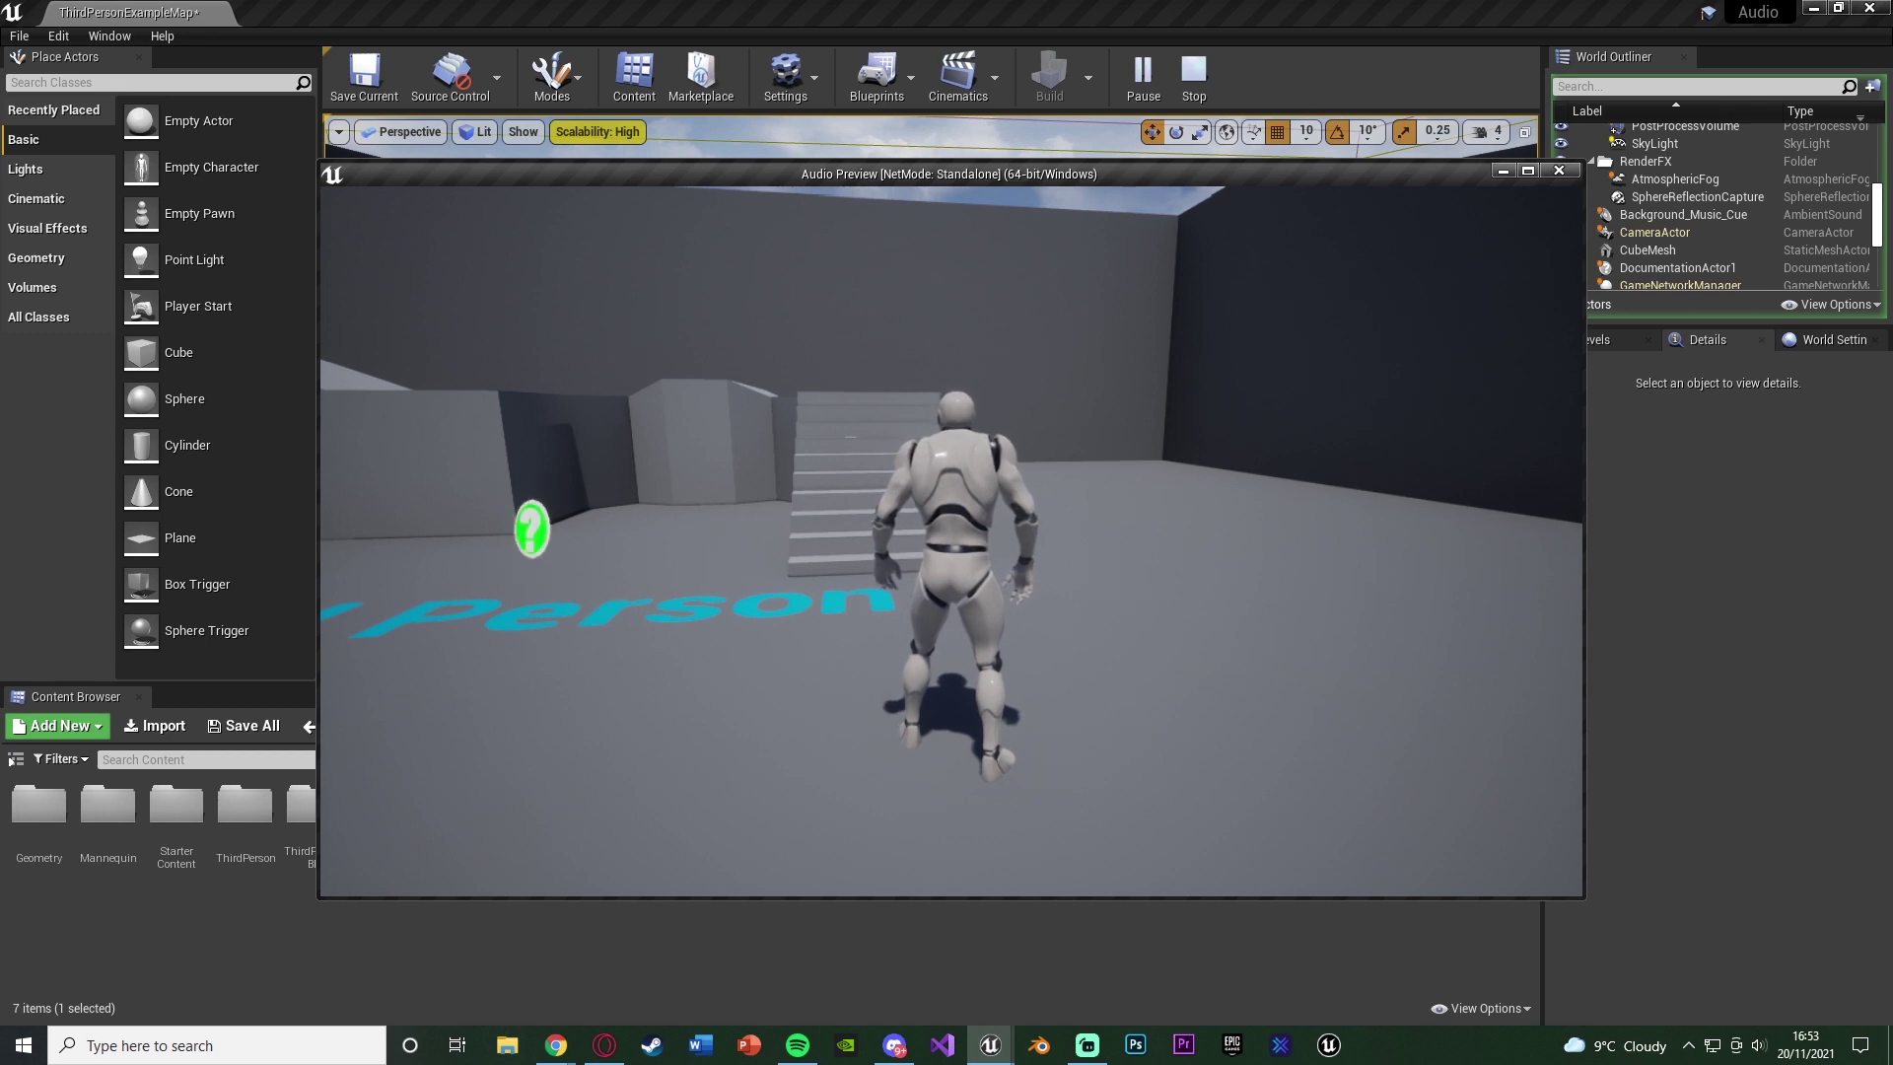
{"action": "key", "text": "a"}
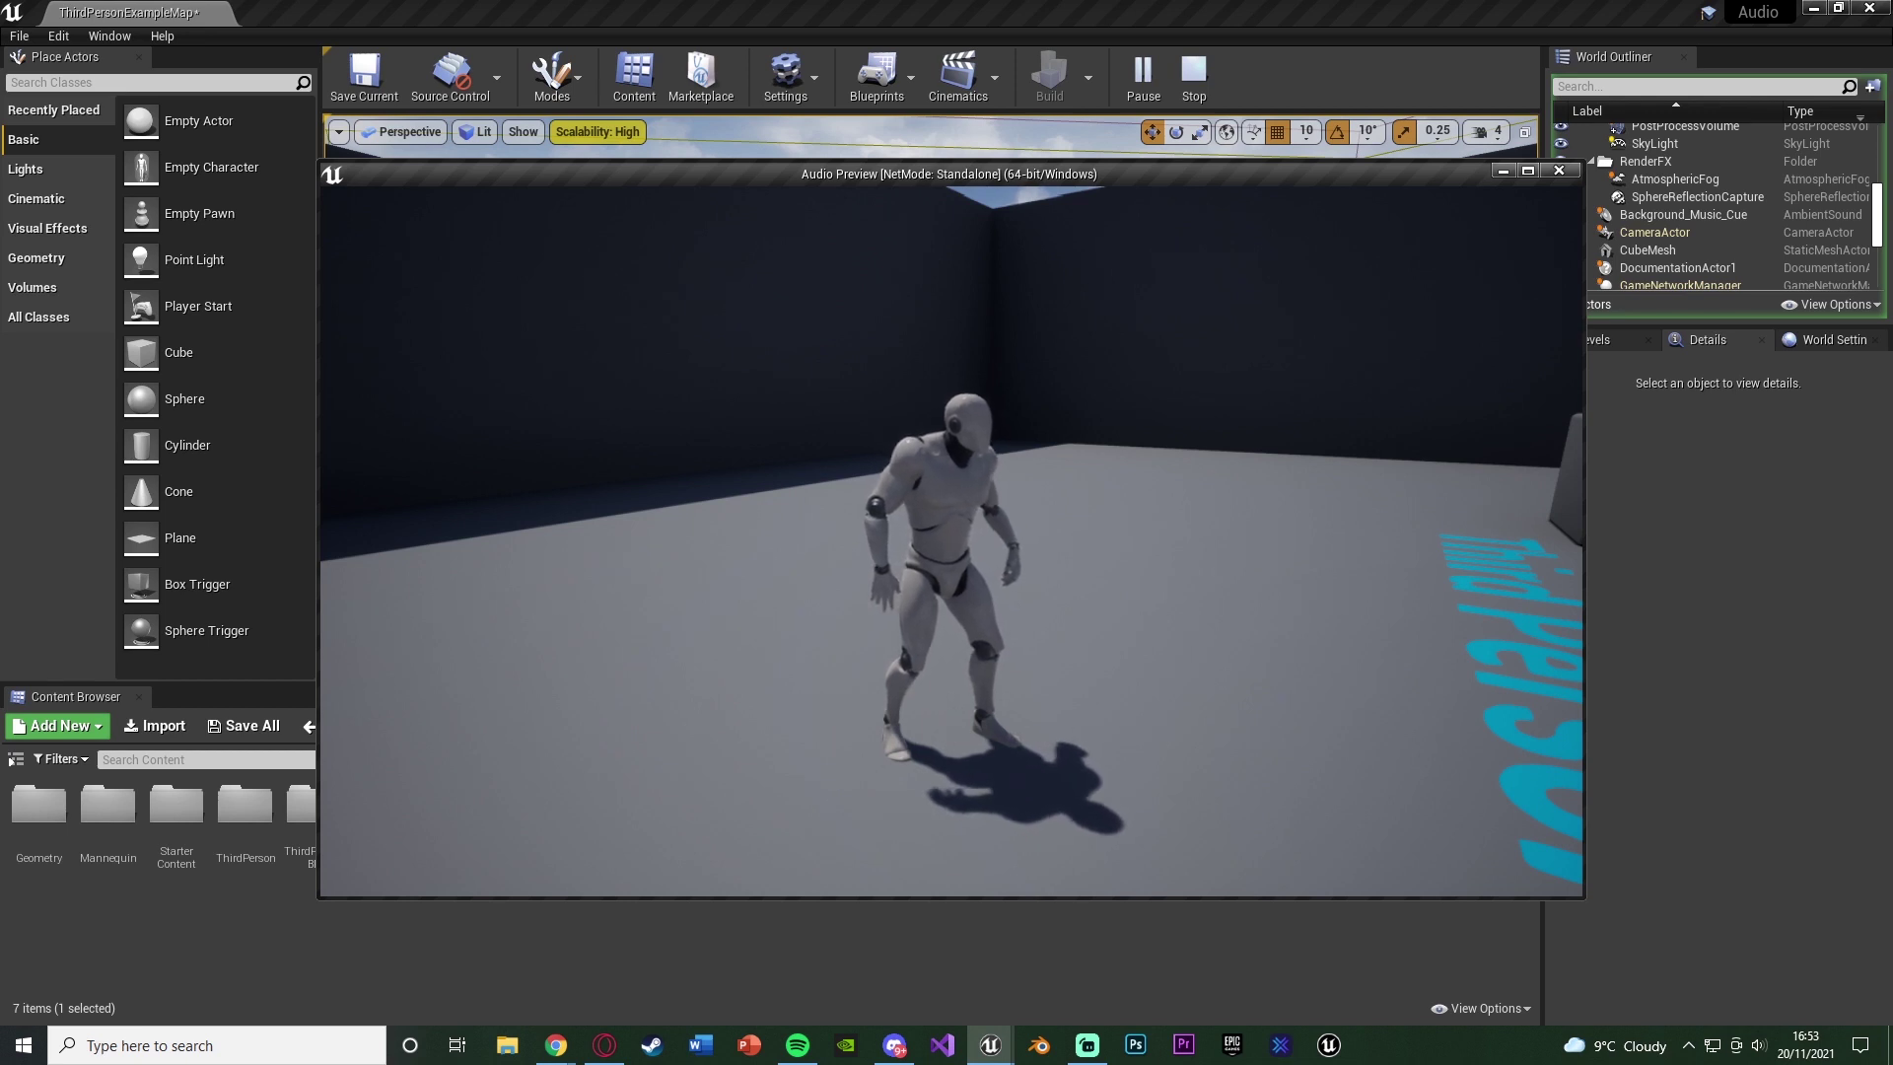
{"action": "key", "text": "w"}
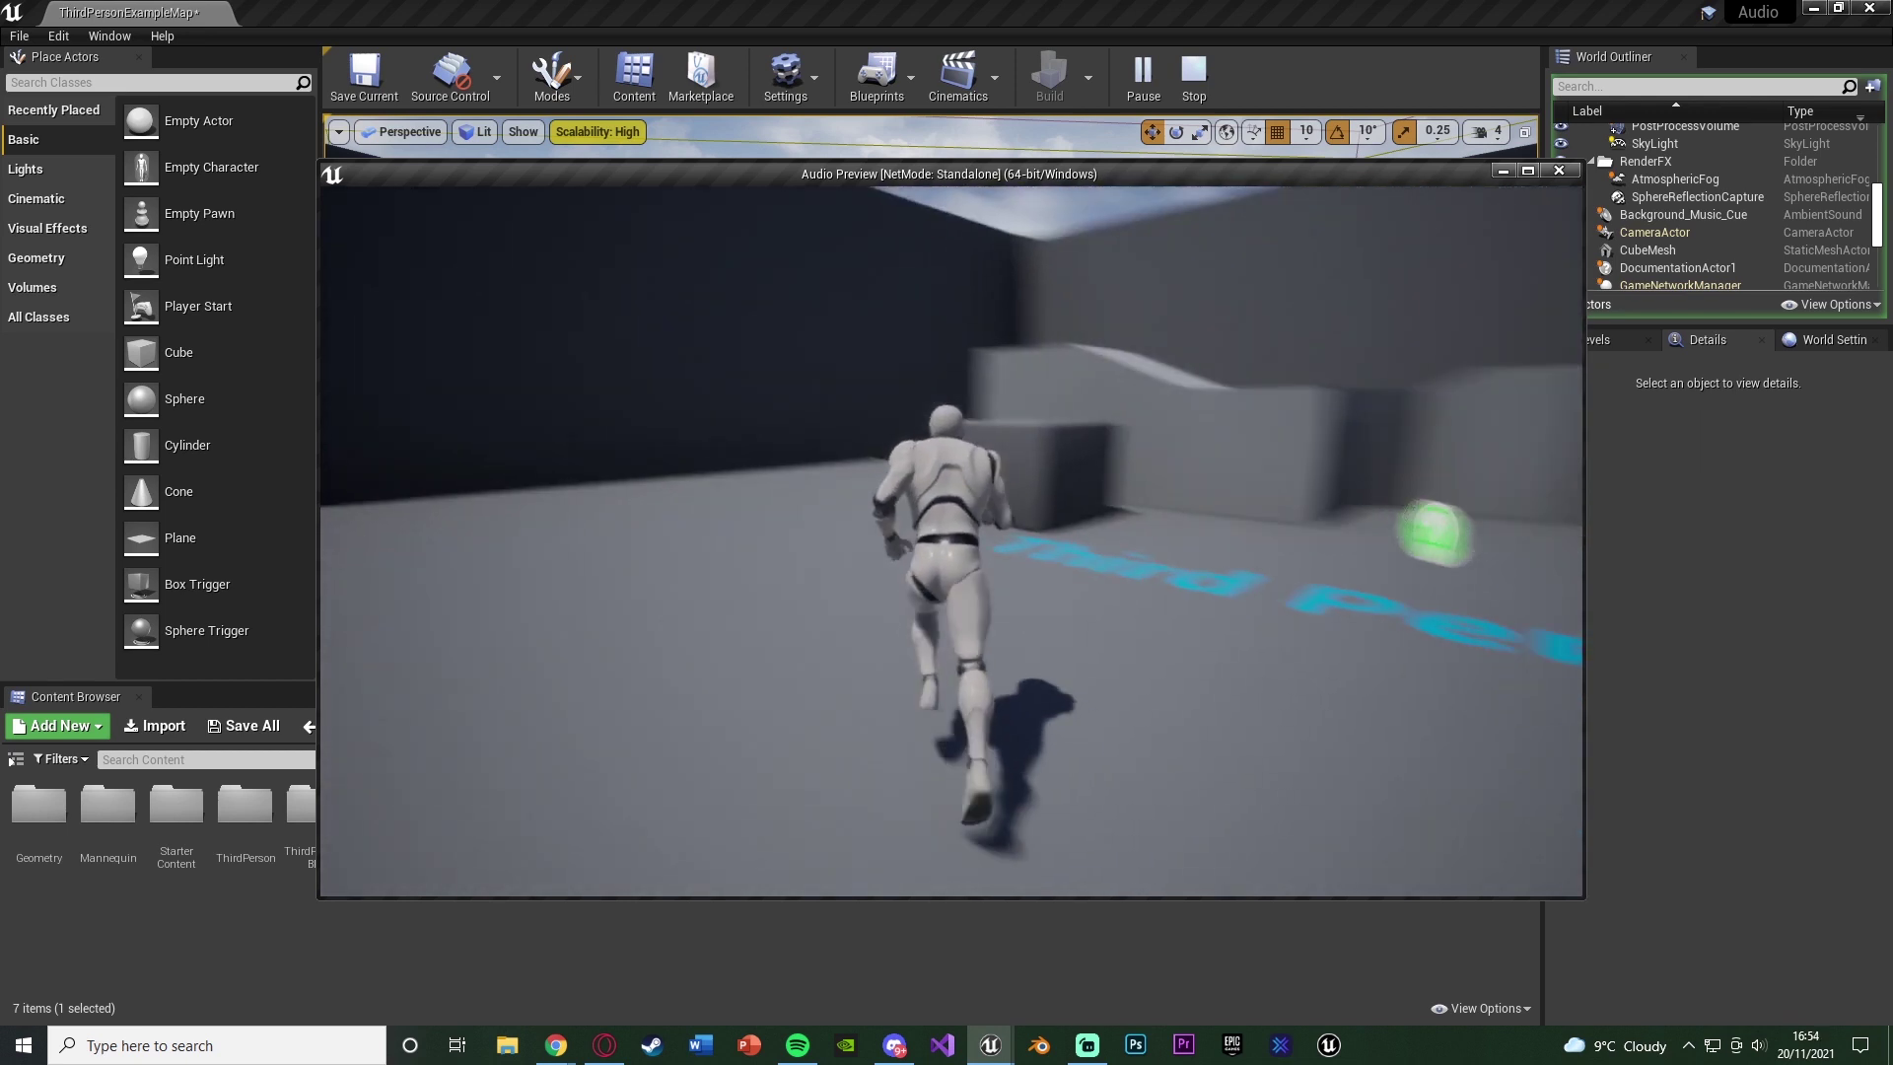
{"action": "key", "text": "w"}
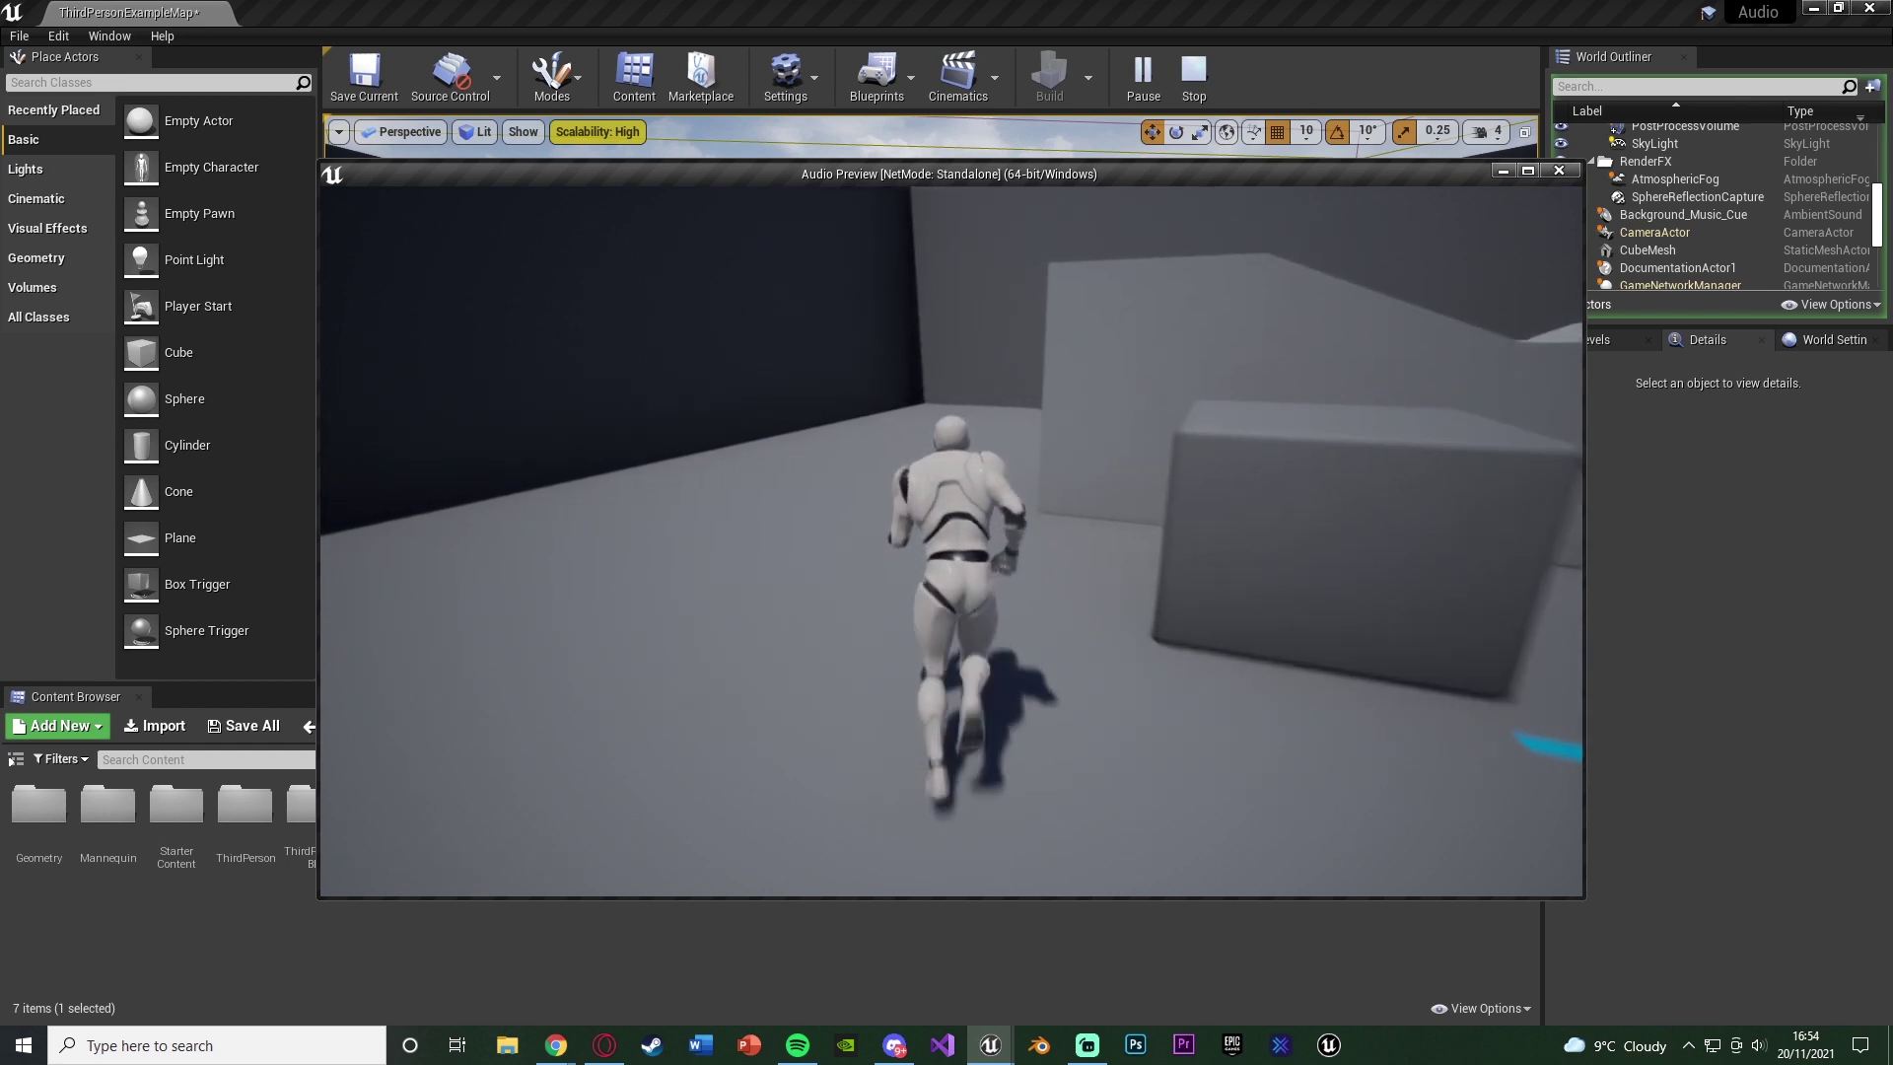
{"action": "key", "text": "Escape"}
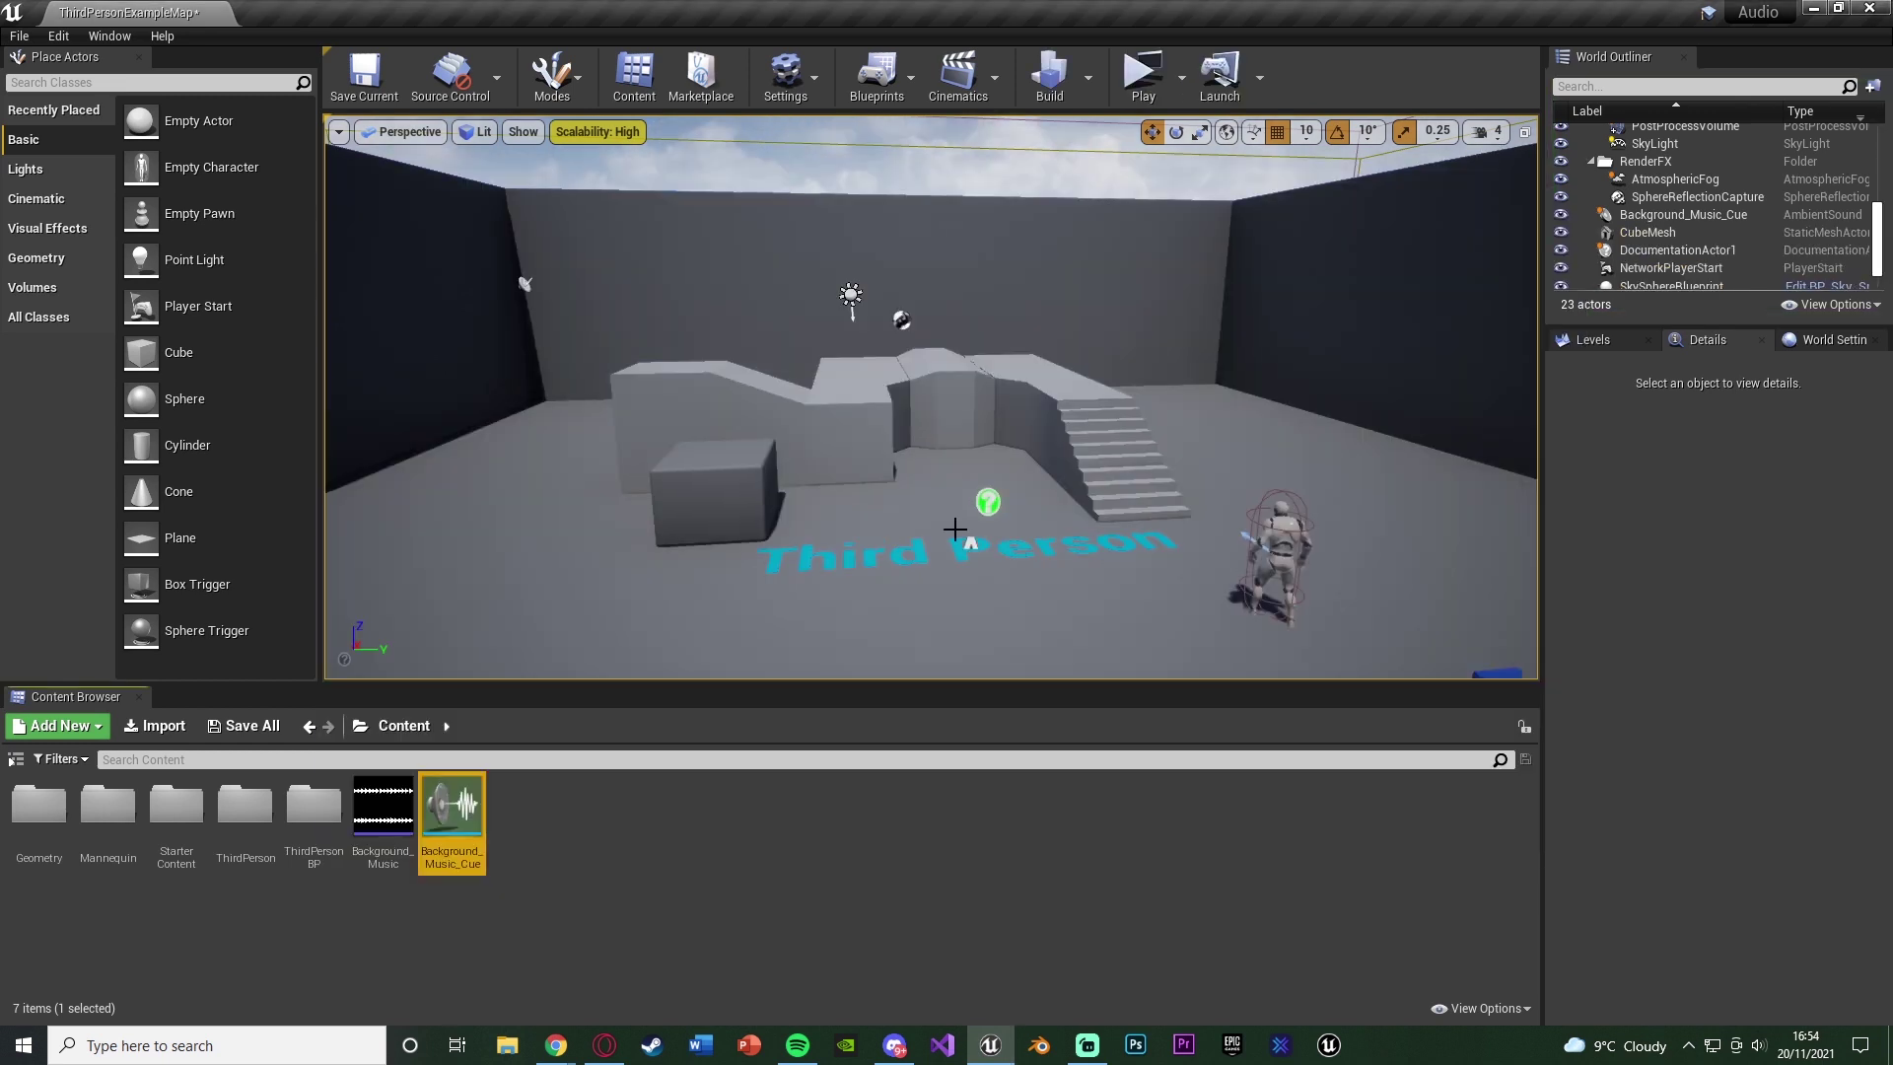
Play the level again, running the character to the far wall corner and back to hear the cue from different positions
{"action": "left_click", "coordinate": [1145, 75]}
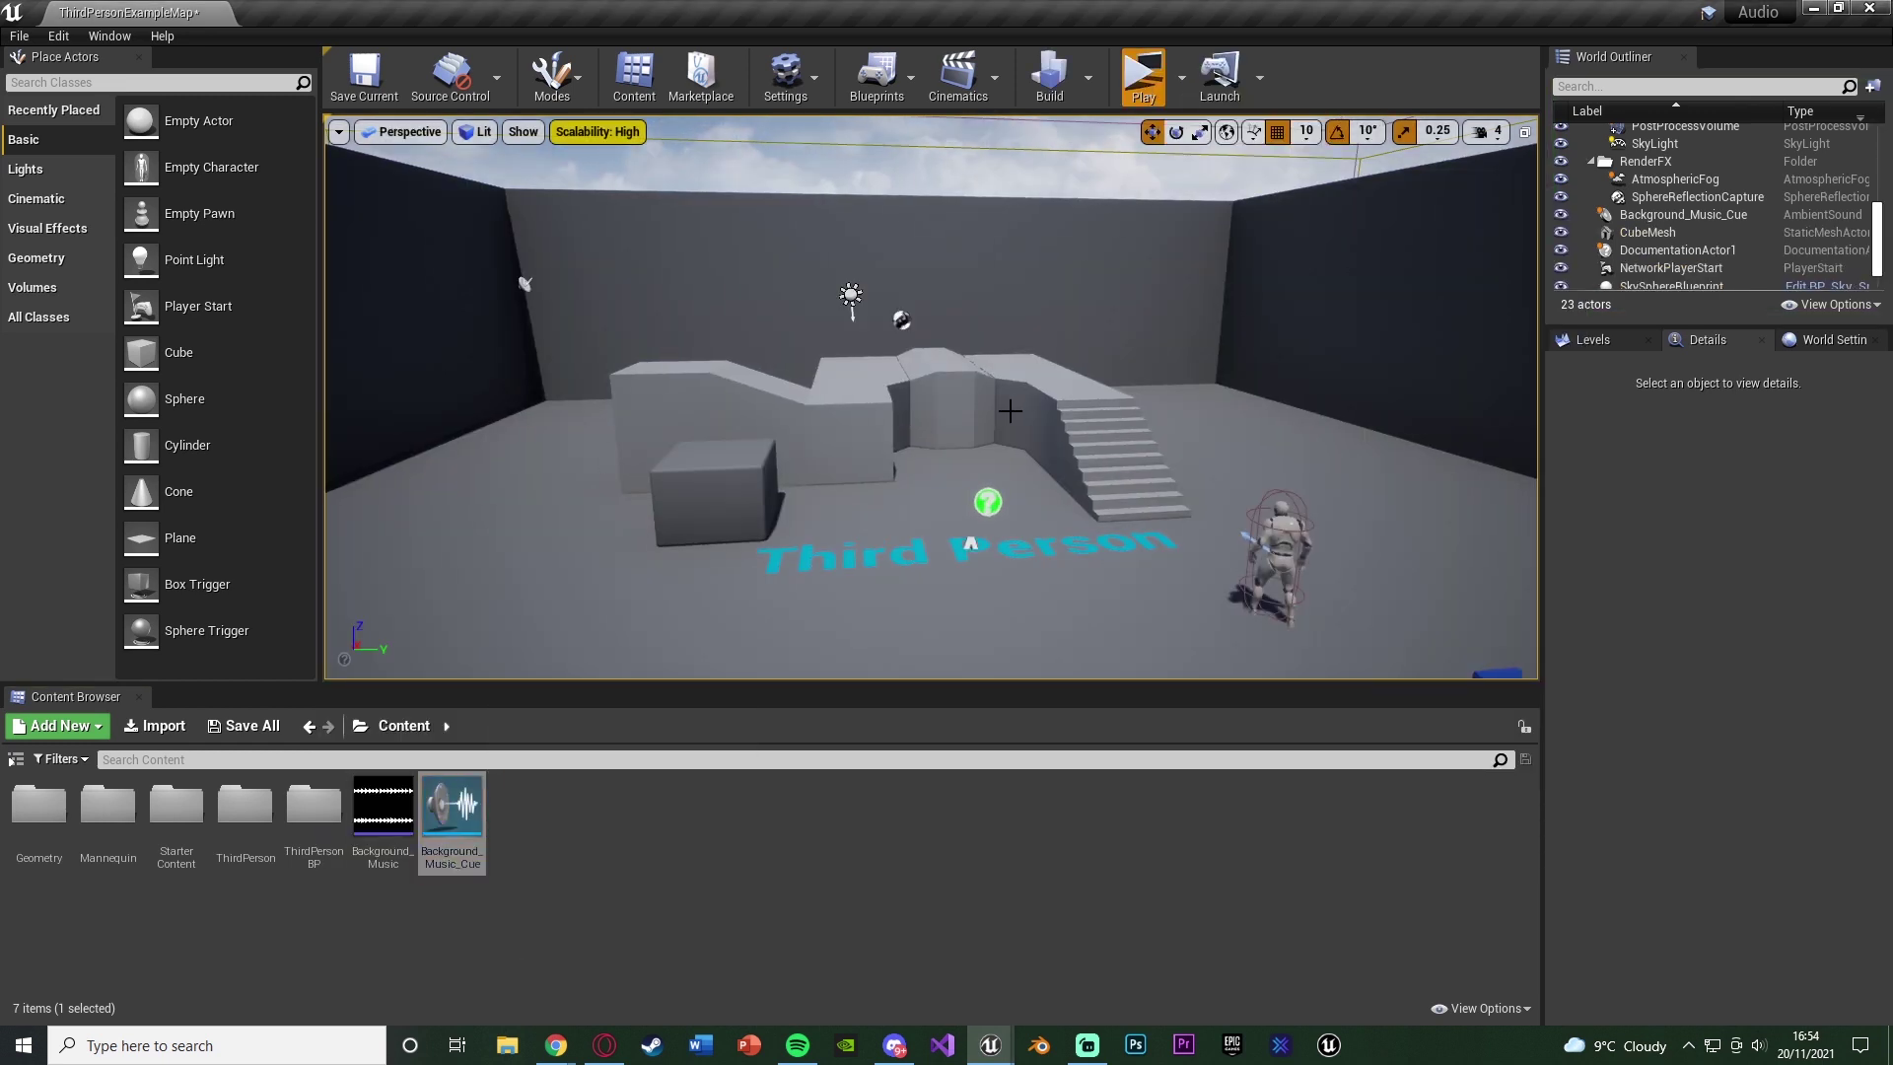
{"action": "key", "text": "a"}
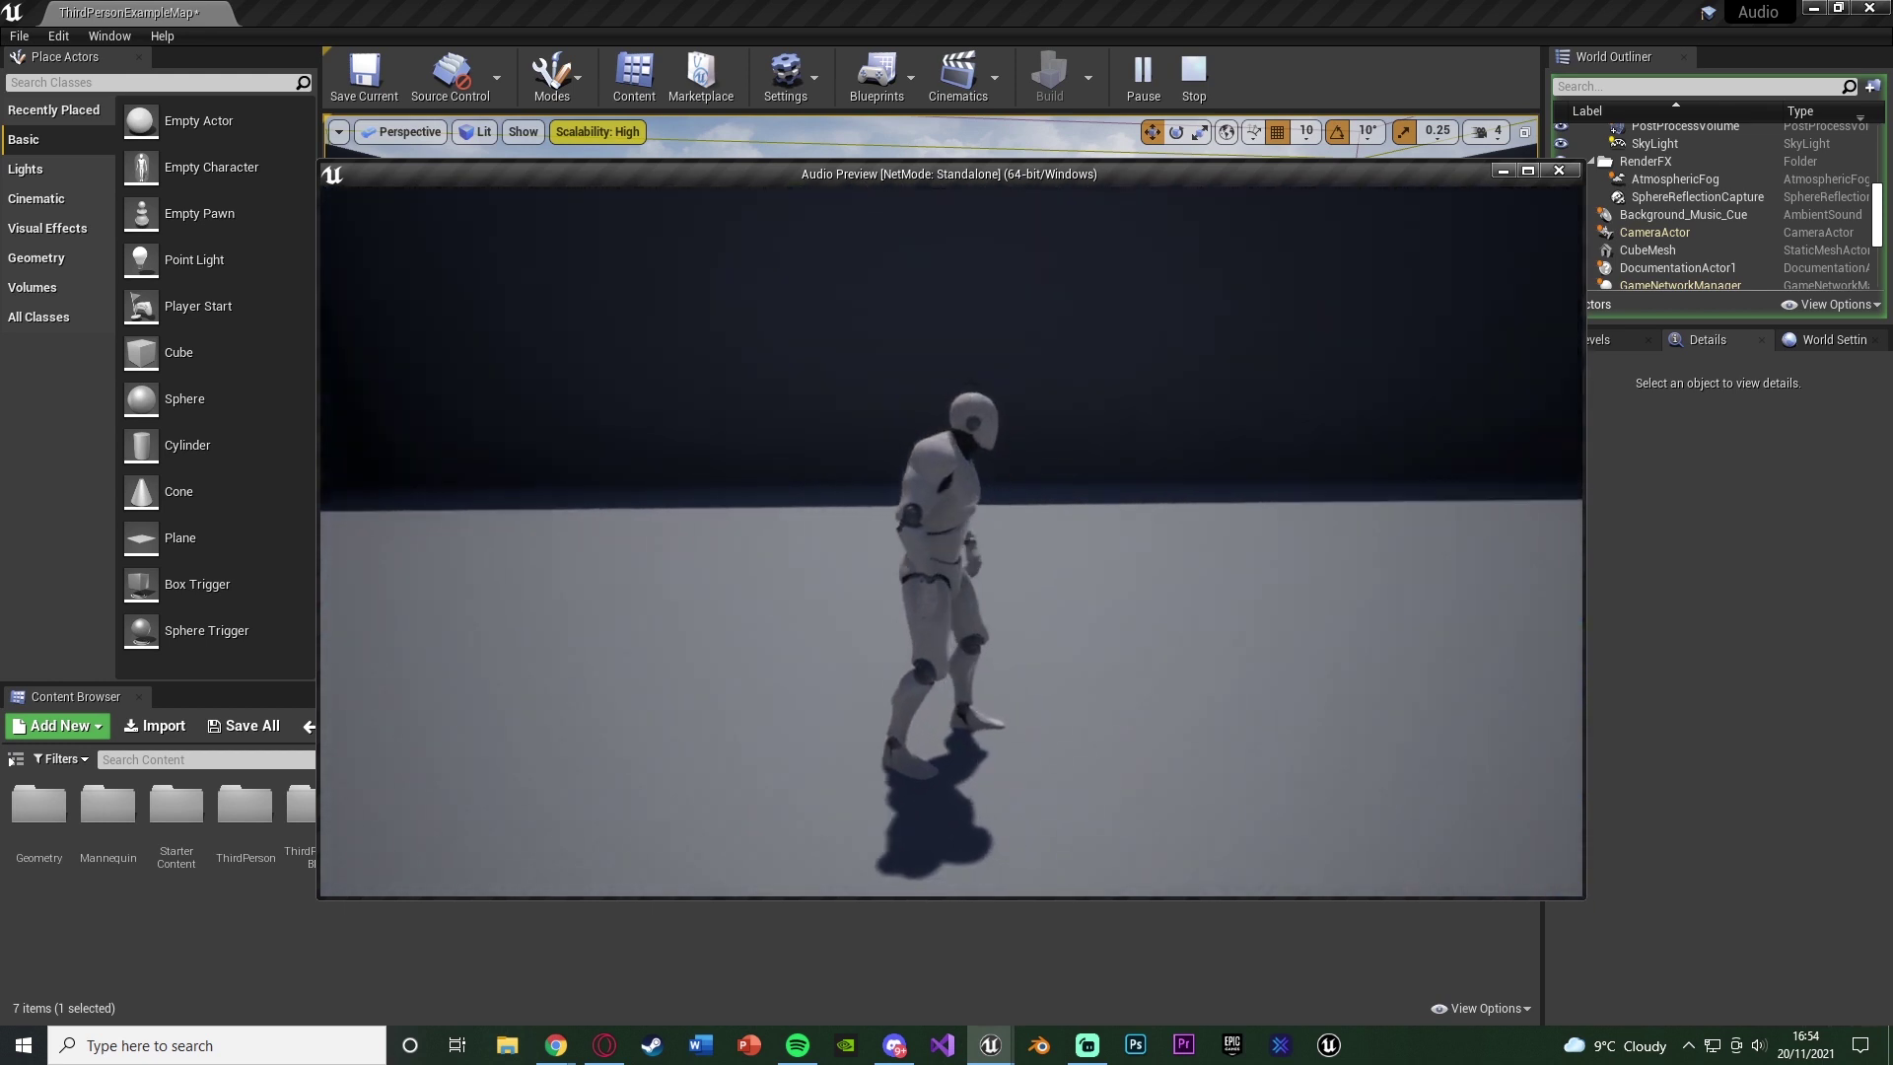
{"action": "key", "text": "w"}
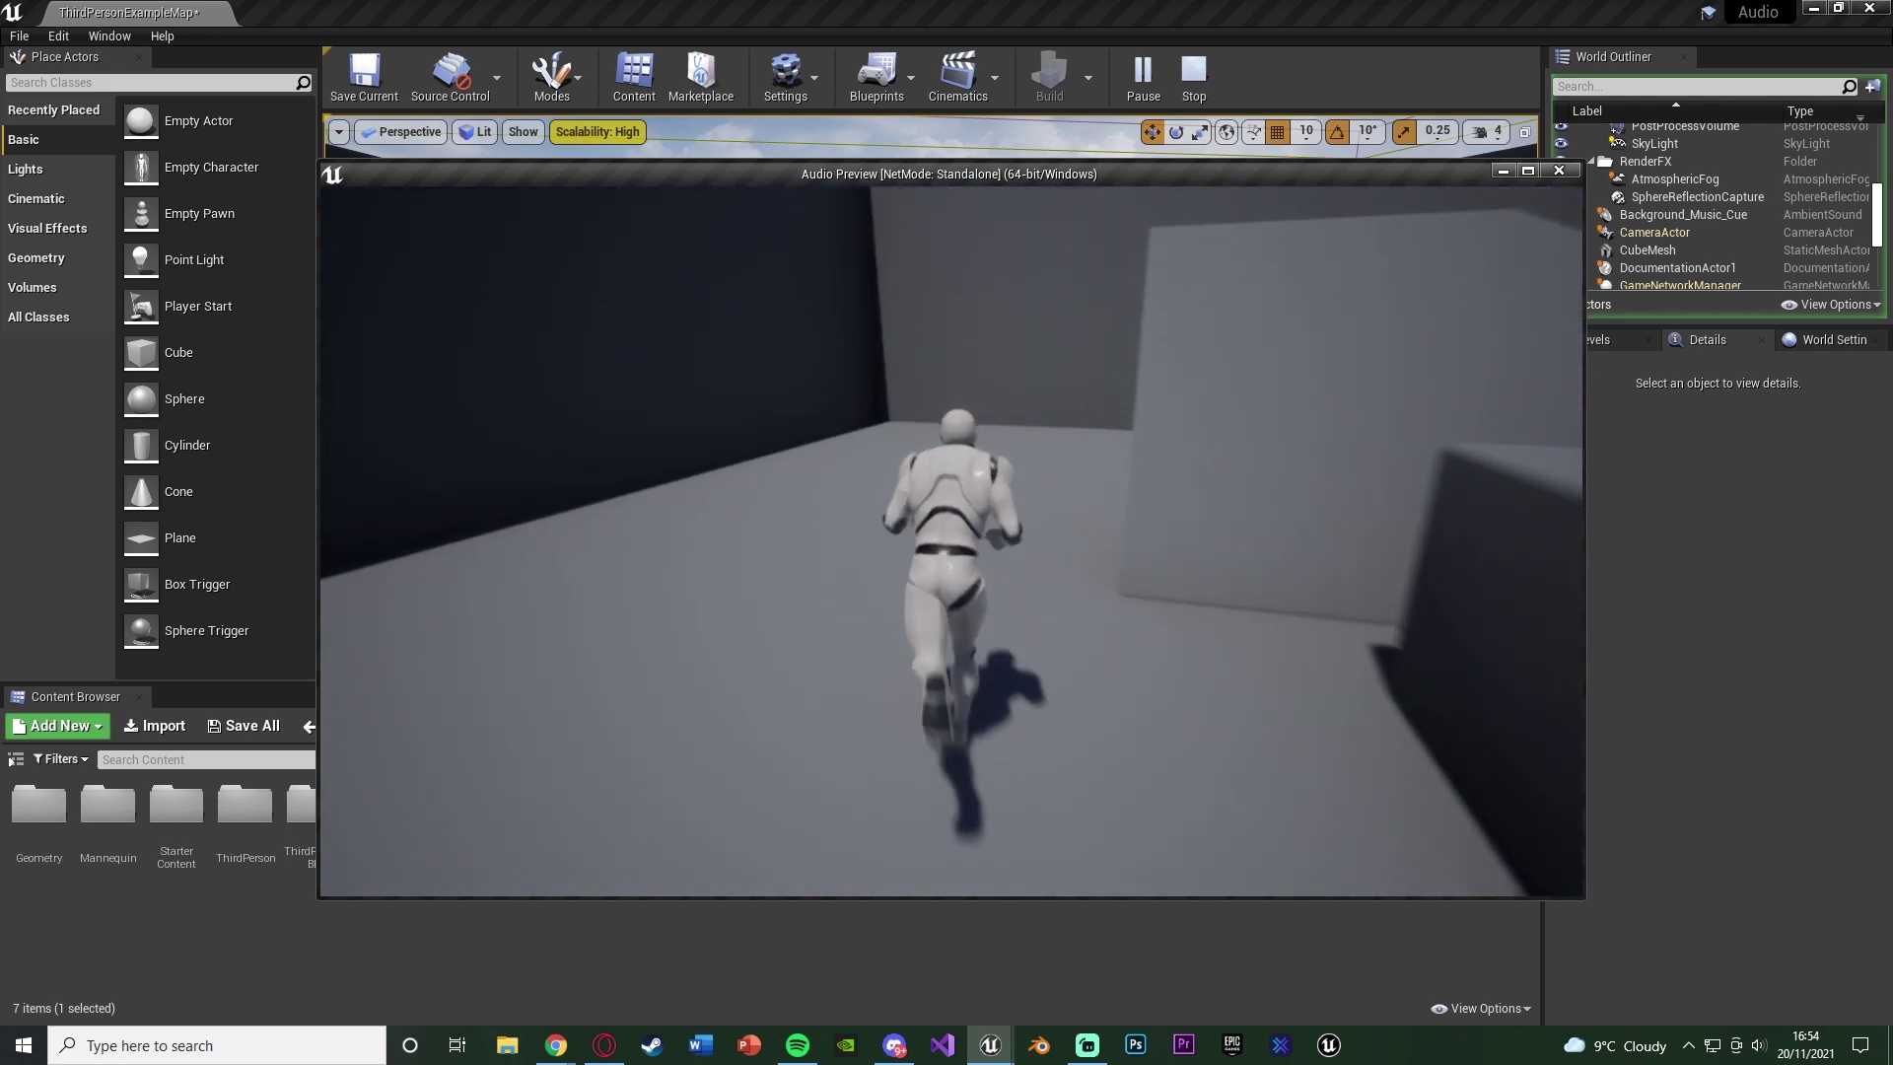
{"action": "key", "text": "a"}
{"action": "key", "text": "a"}
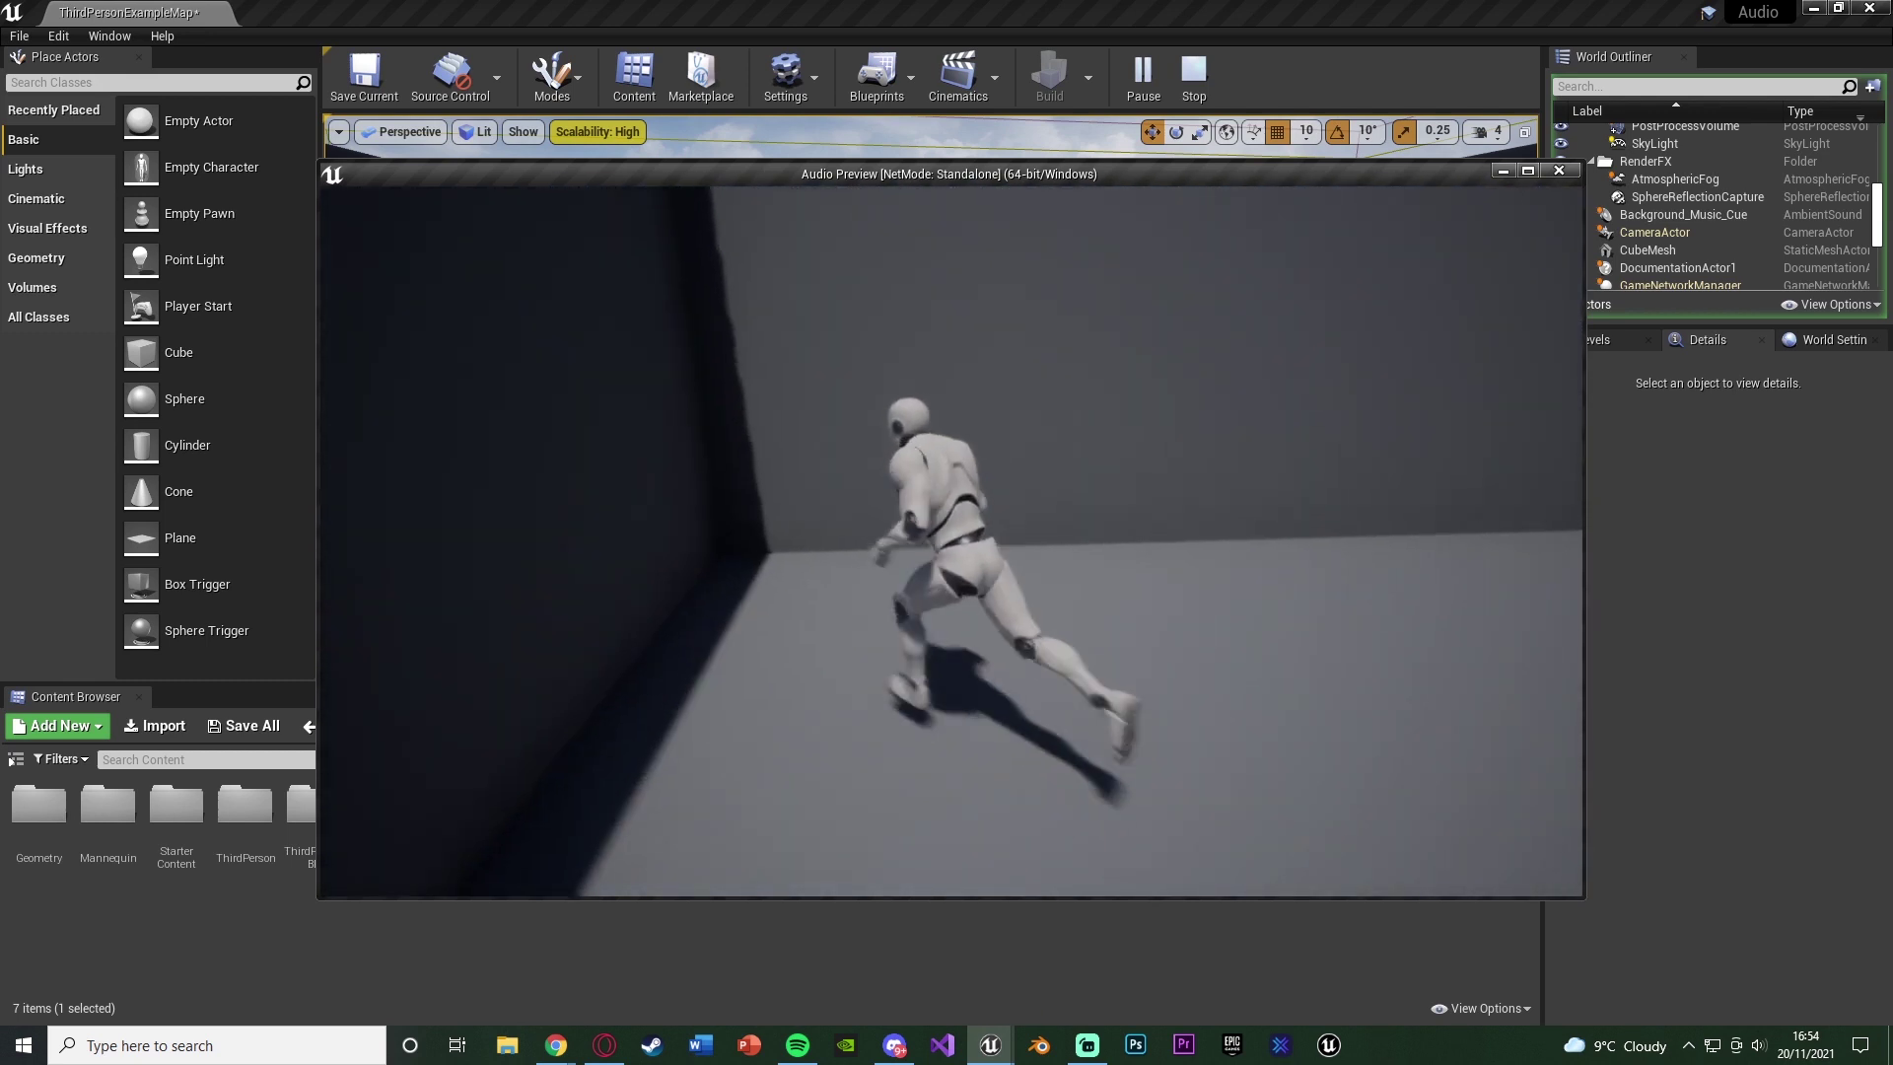
{"action": "key", "text": "w"}
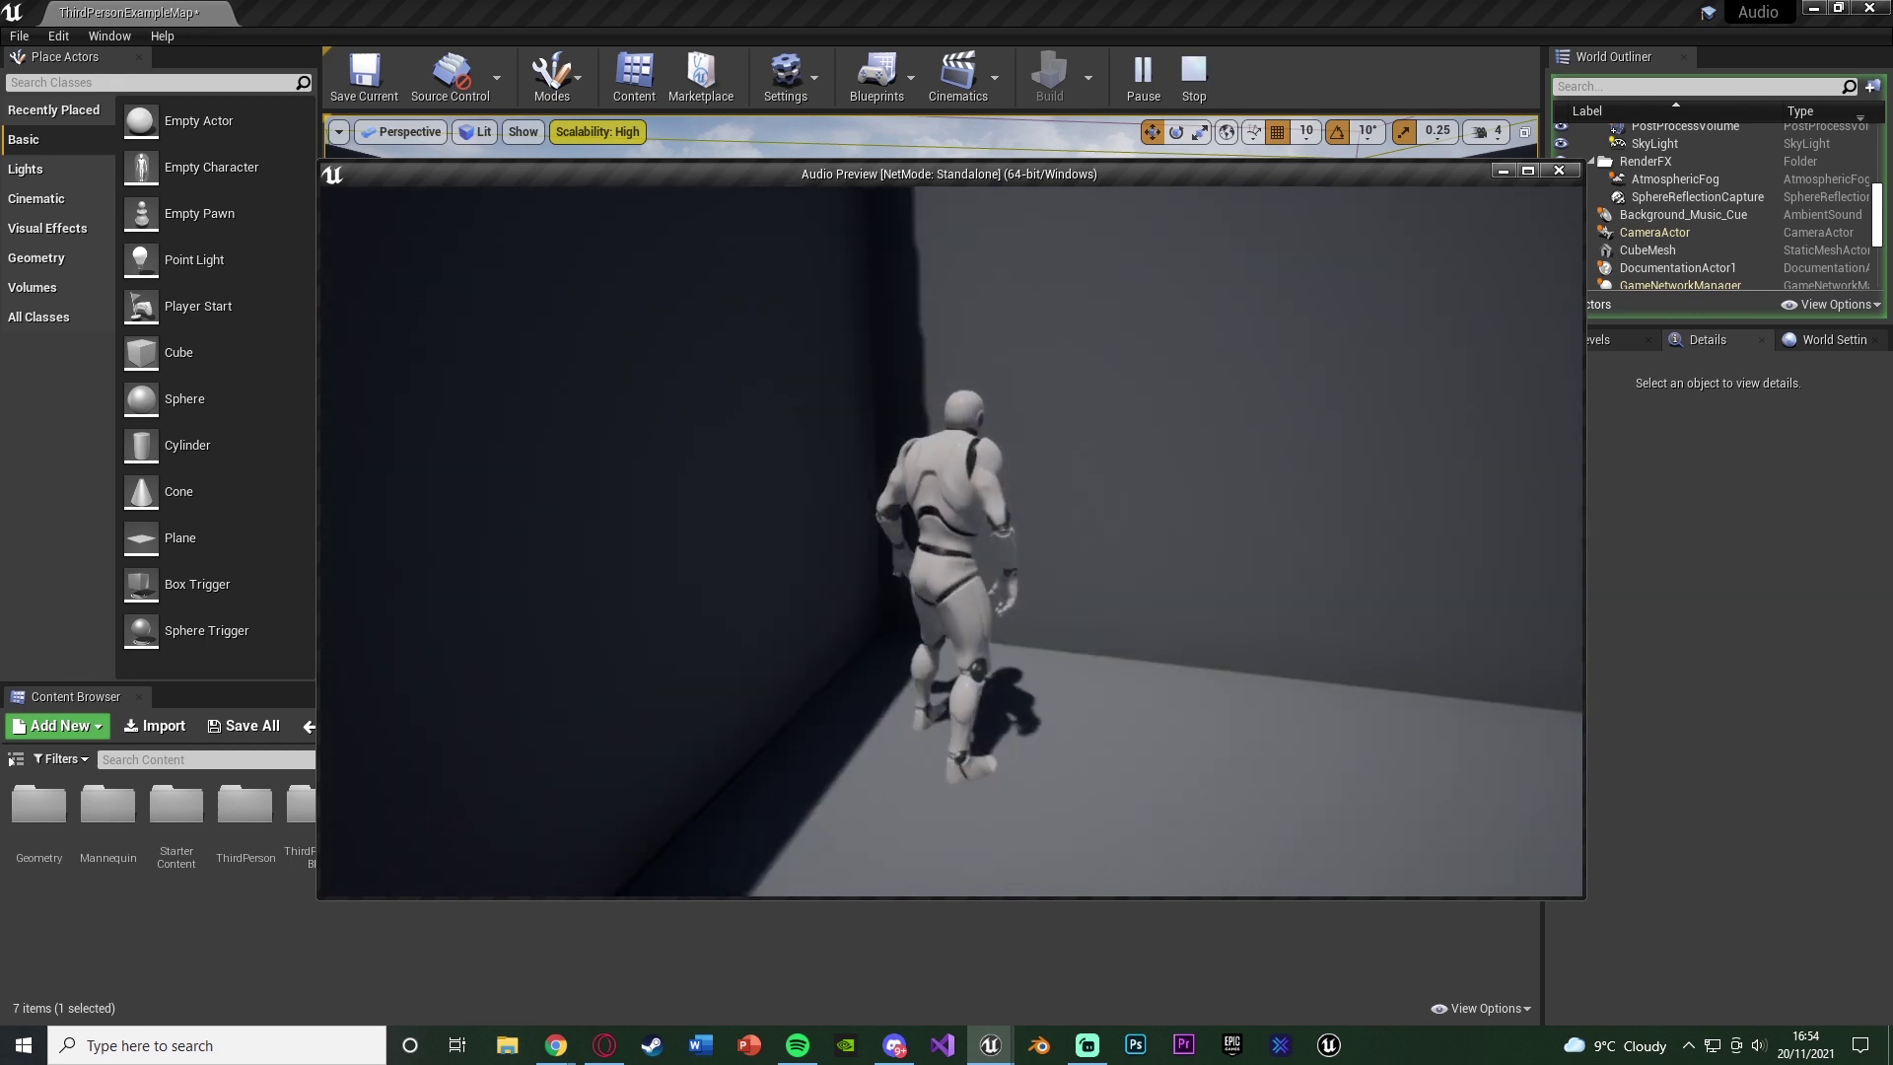
{"action": "key", "text": "w"}
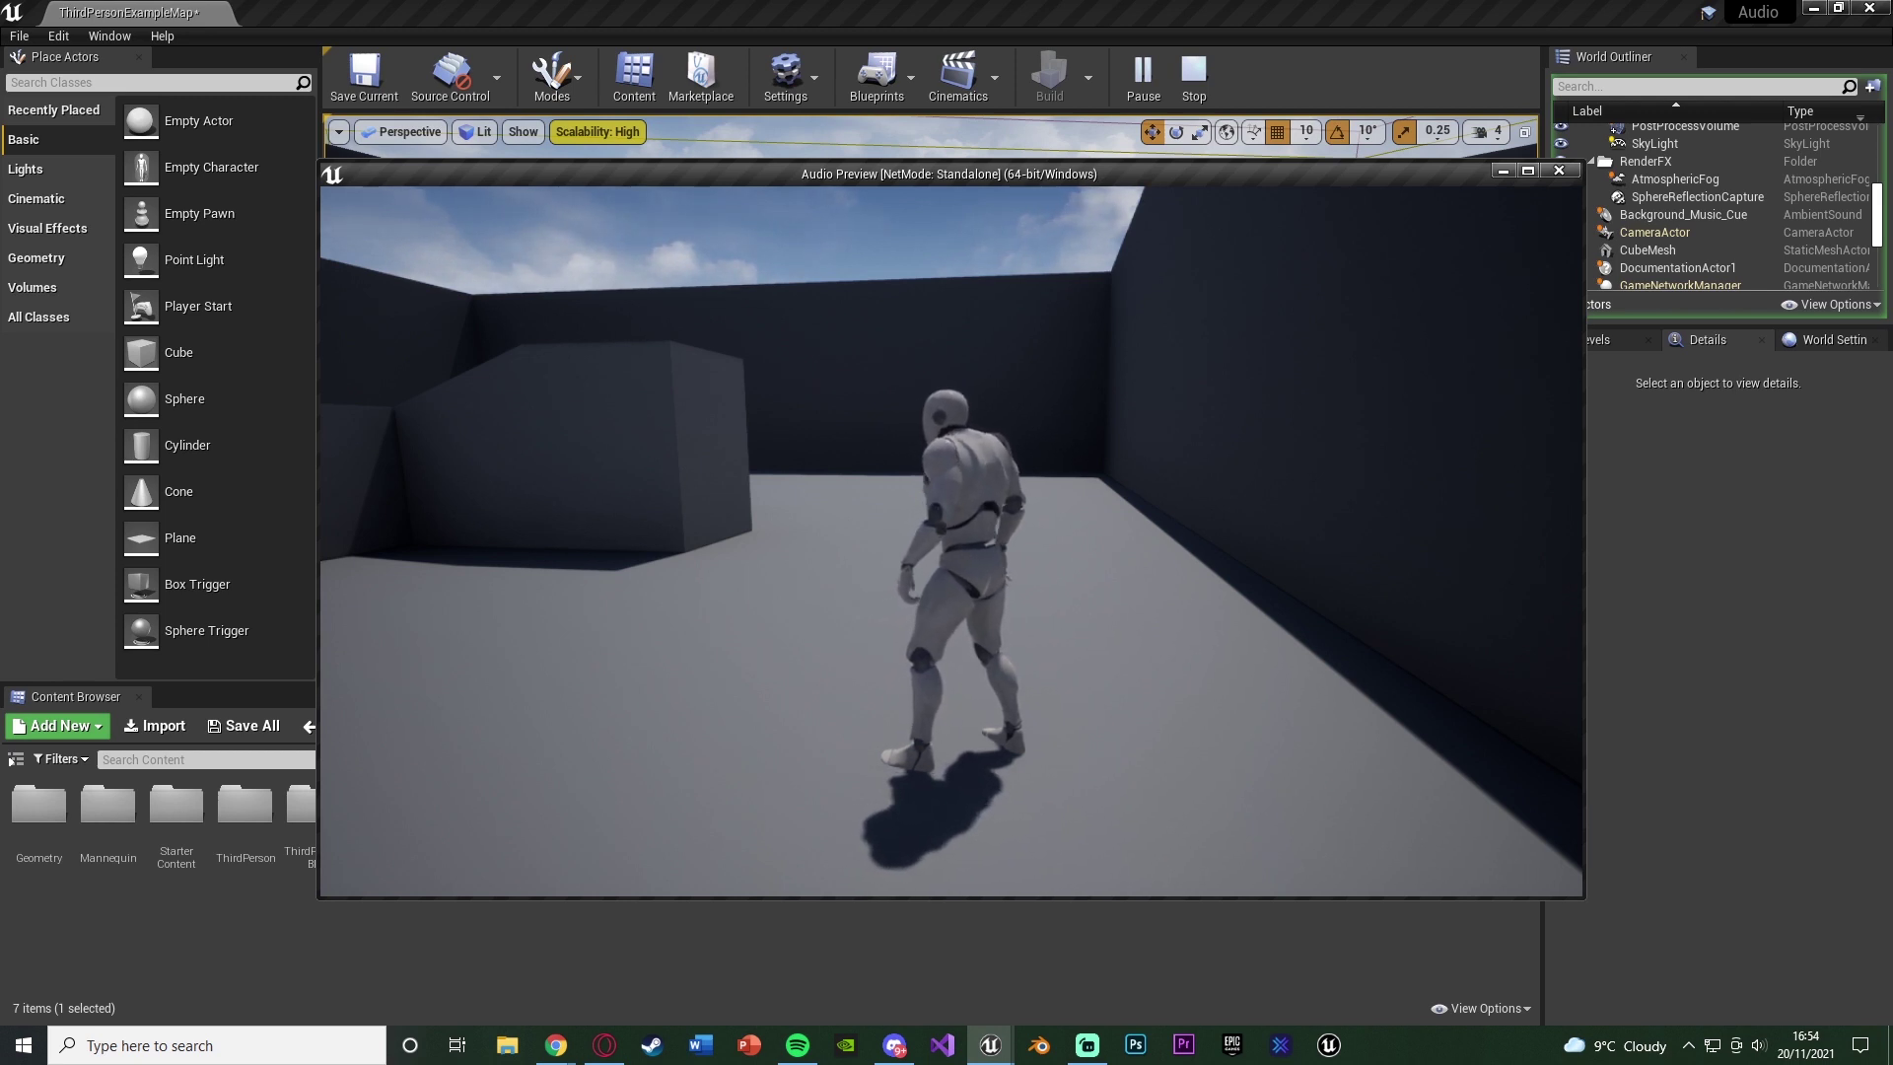
{"action": "key", "text": "a"}
{"action": "key", "text": "w"}
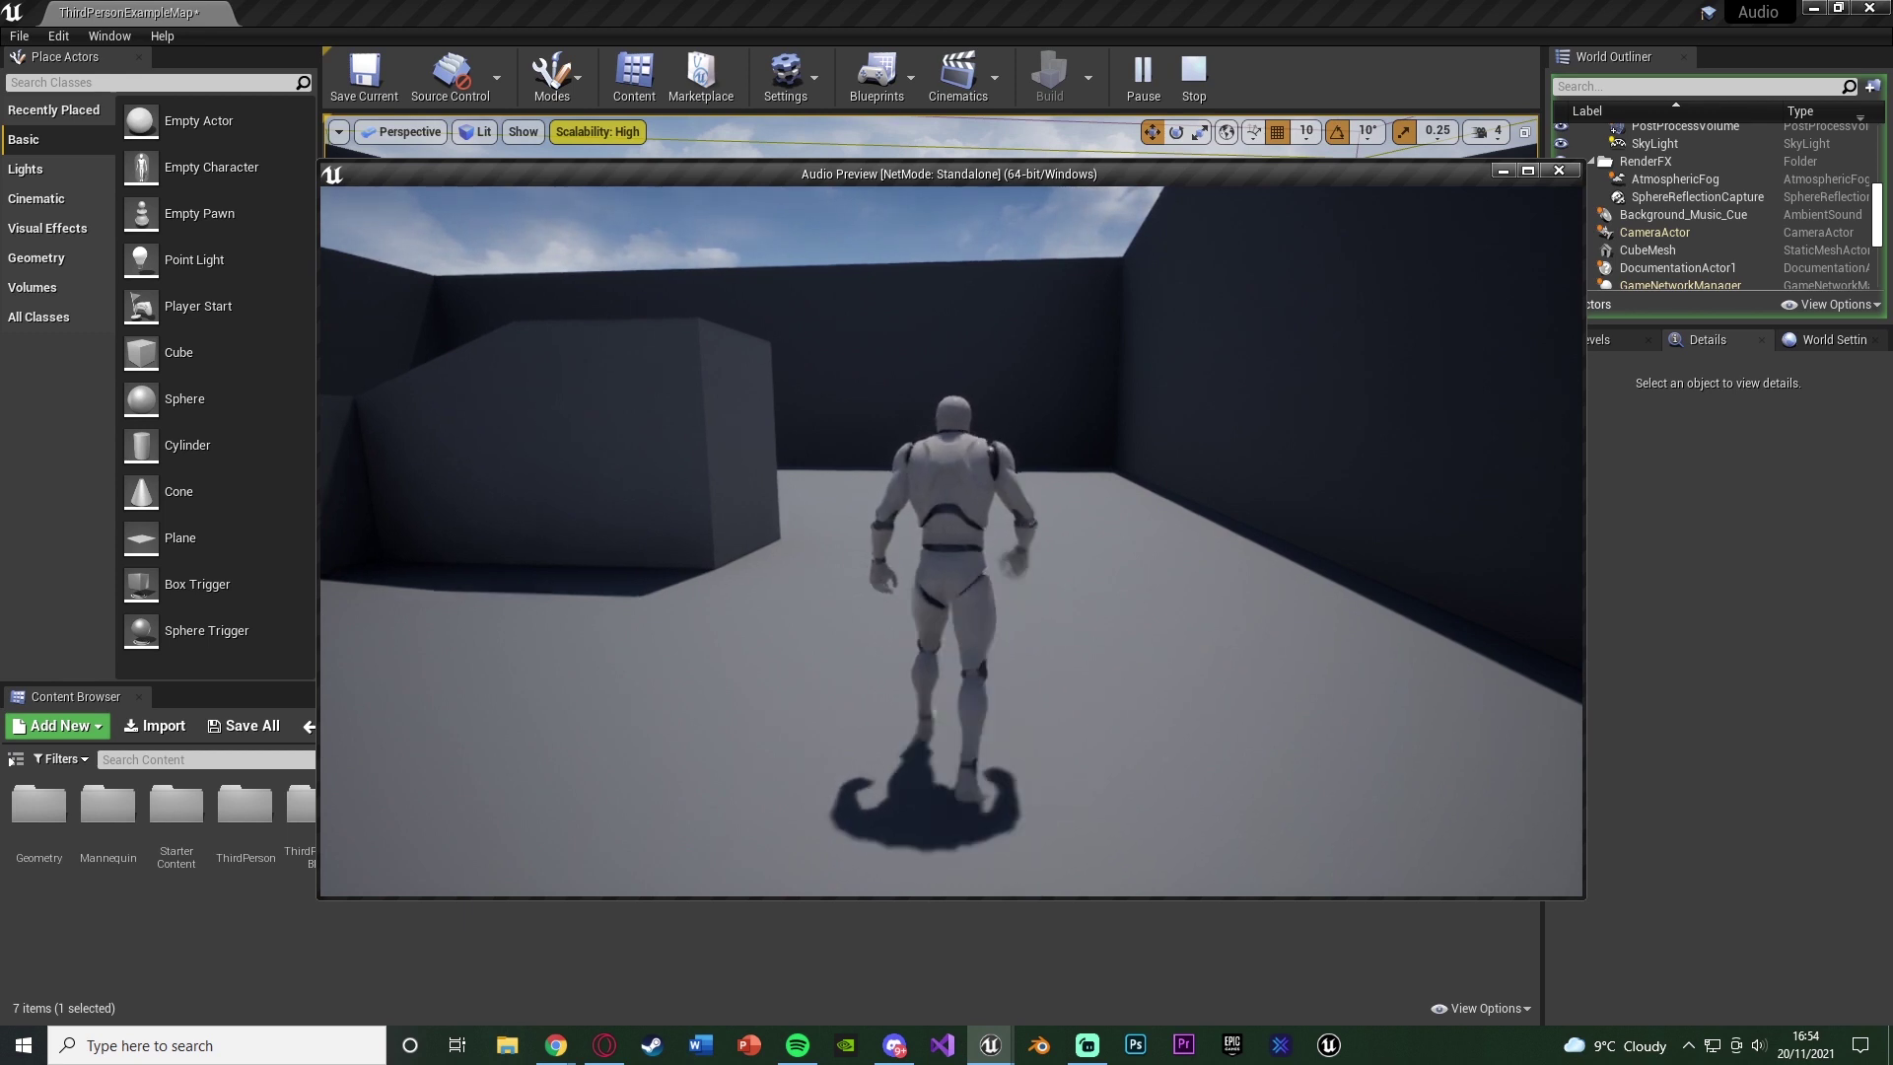
{"action": "key", "text": "w"}
{"action": "key", "text": "d"}
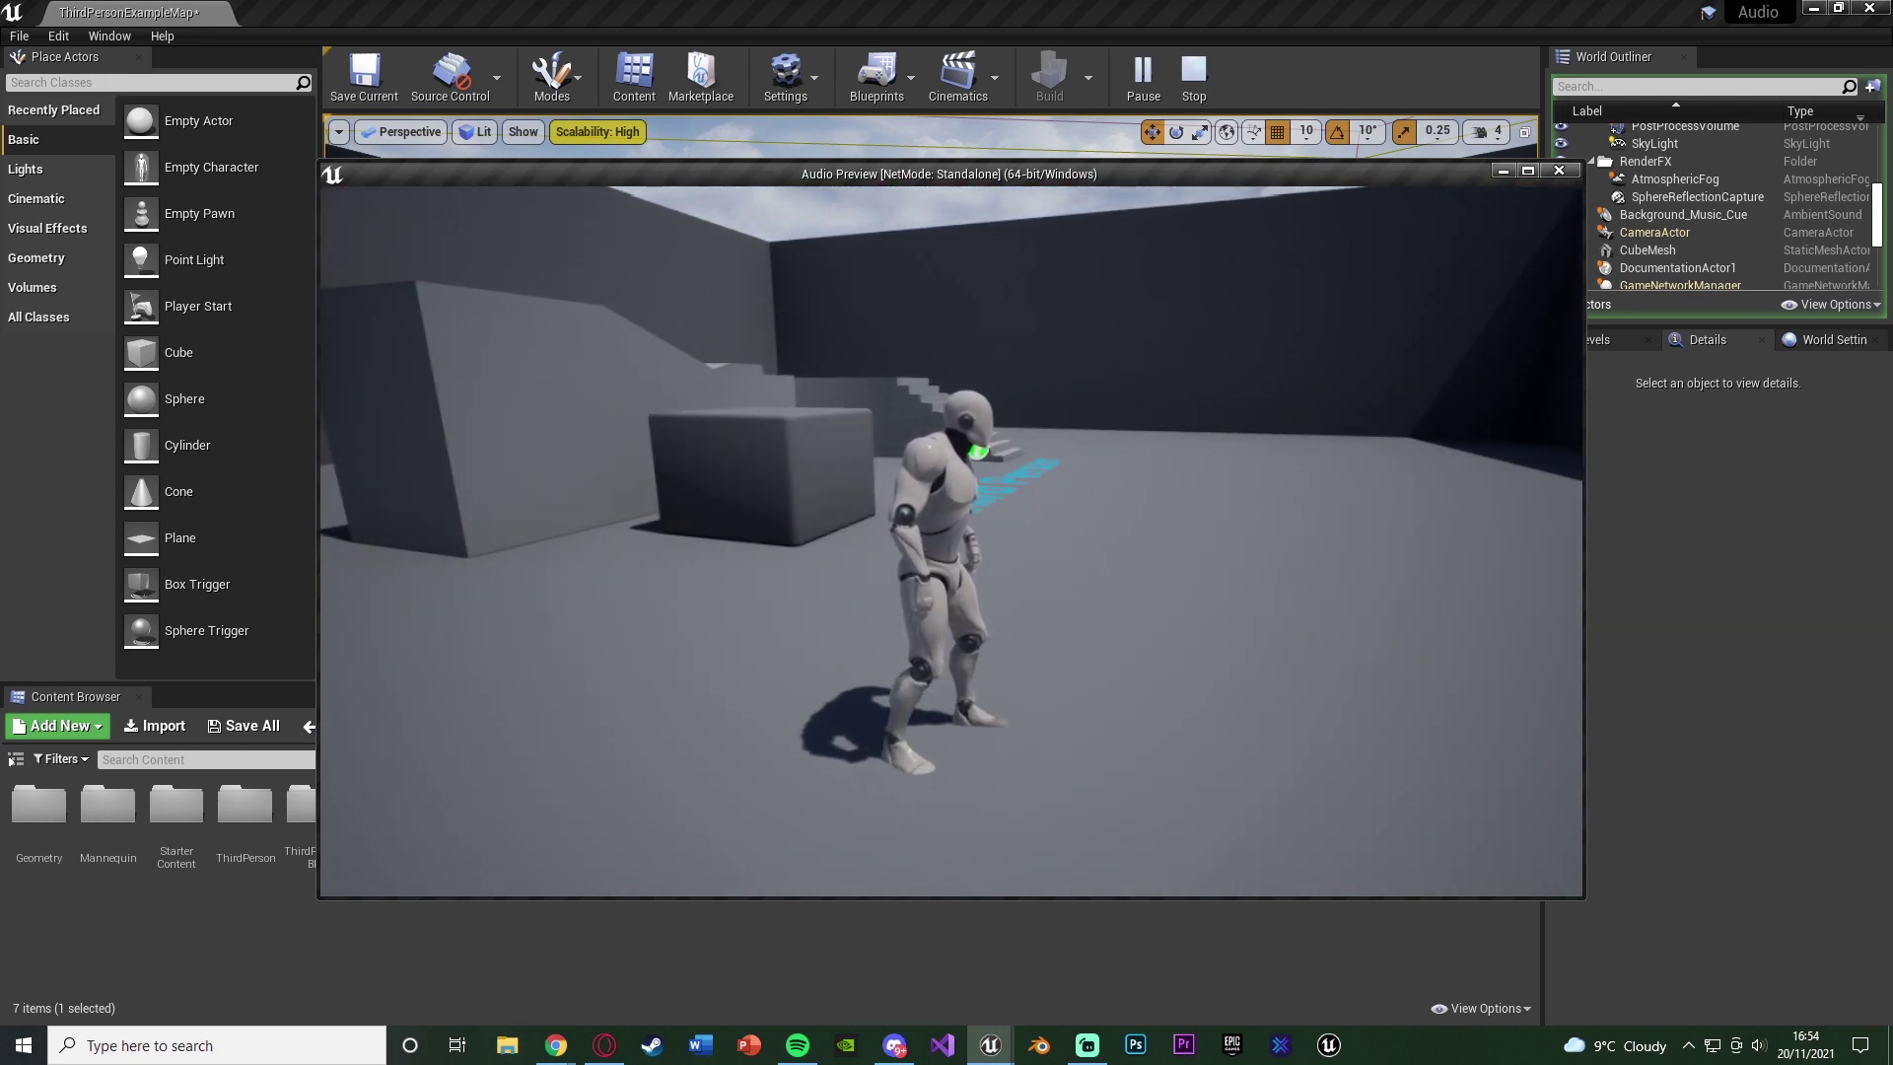
{"action": "key", "text": "Escape"}
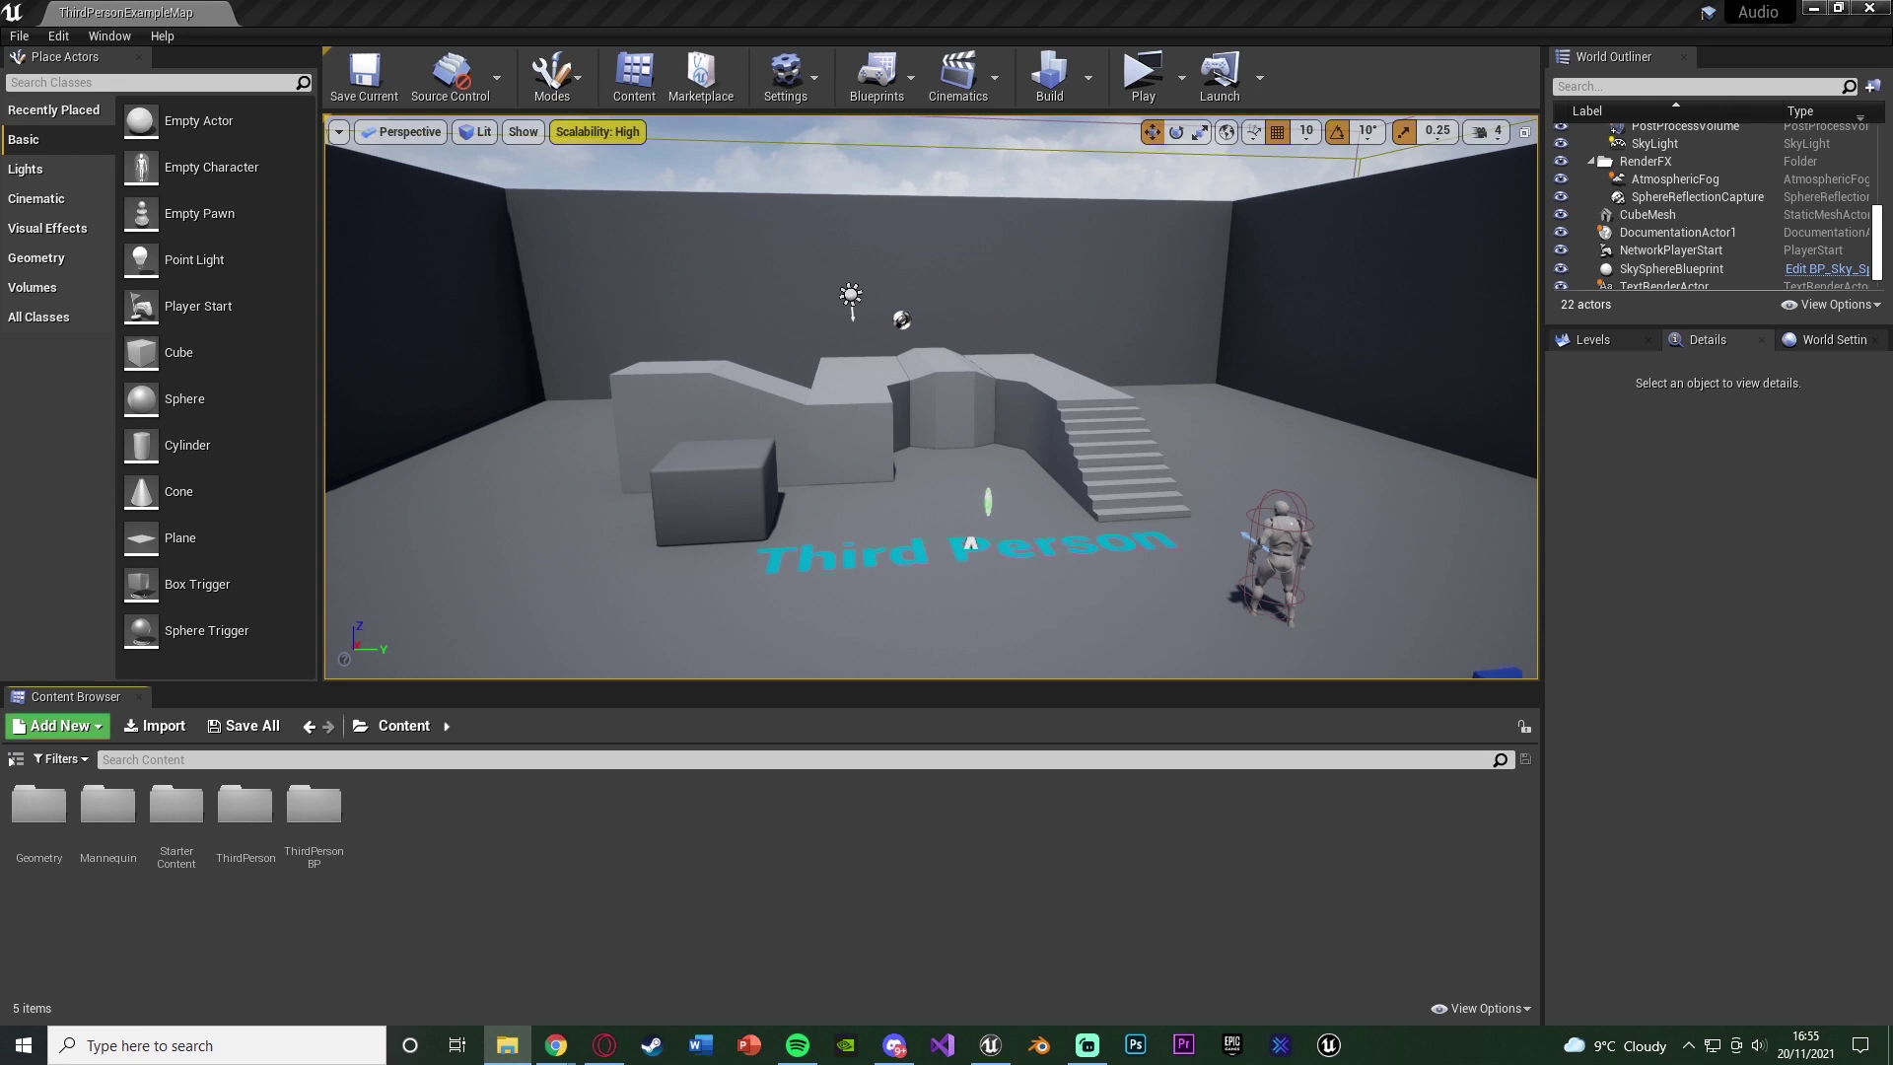
Import Background Music.wav into the Content folder, enable Looping on the sound wave and save it
{"action": "left_click_drag", "start_coordinate": [108, 809], "coordinate": [651, 930]}
{"action": "left_click_drag", "start_coordinate": [491, 929], "coordinate": [494, 907]}
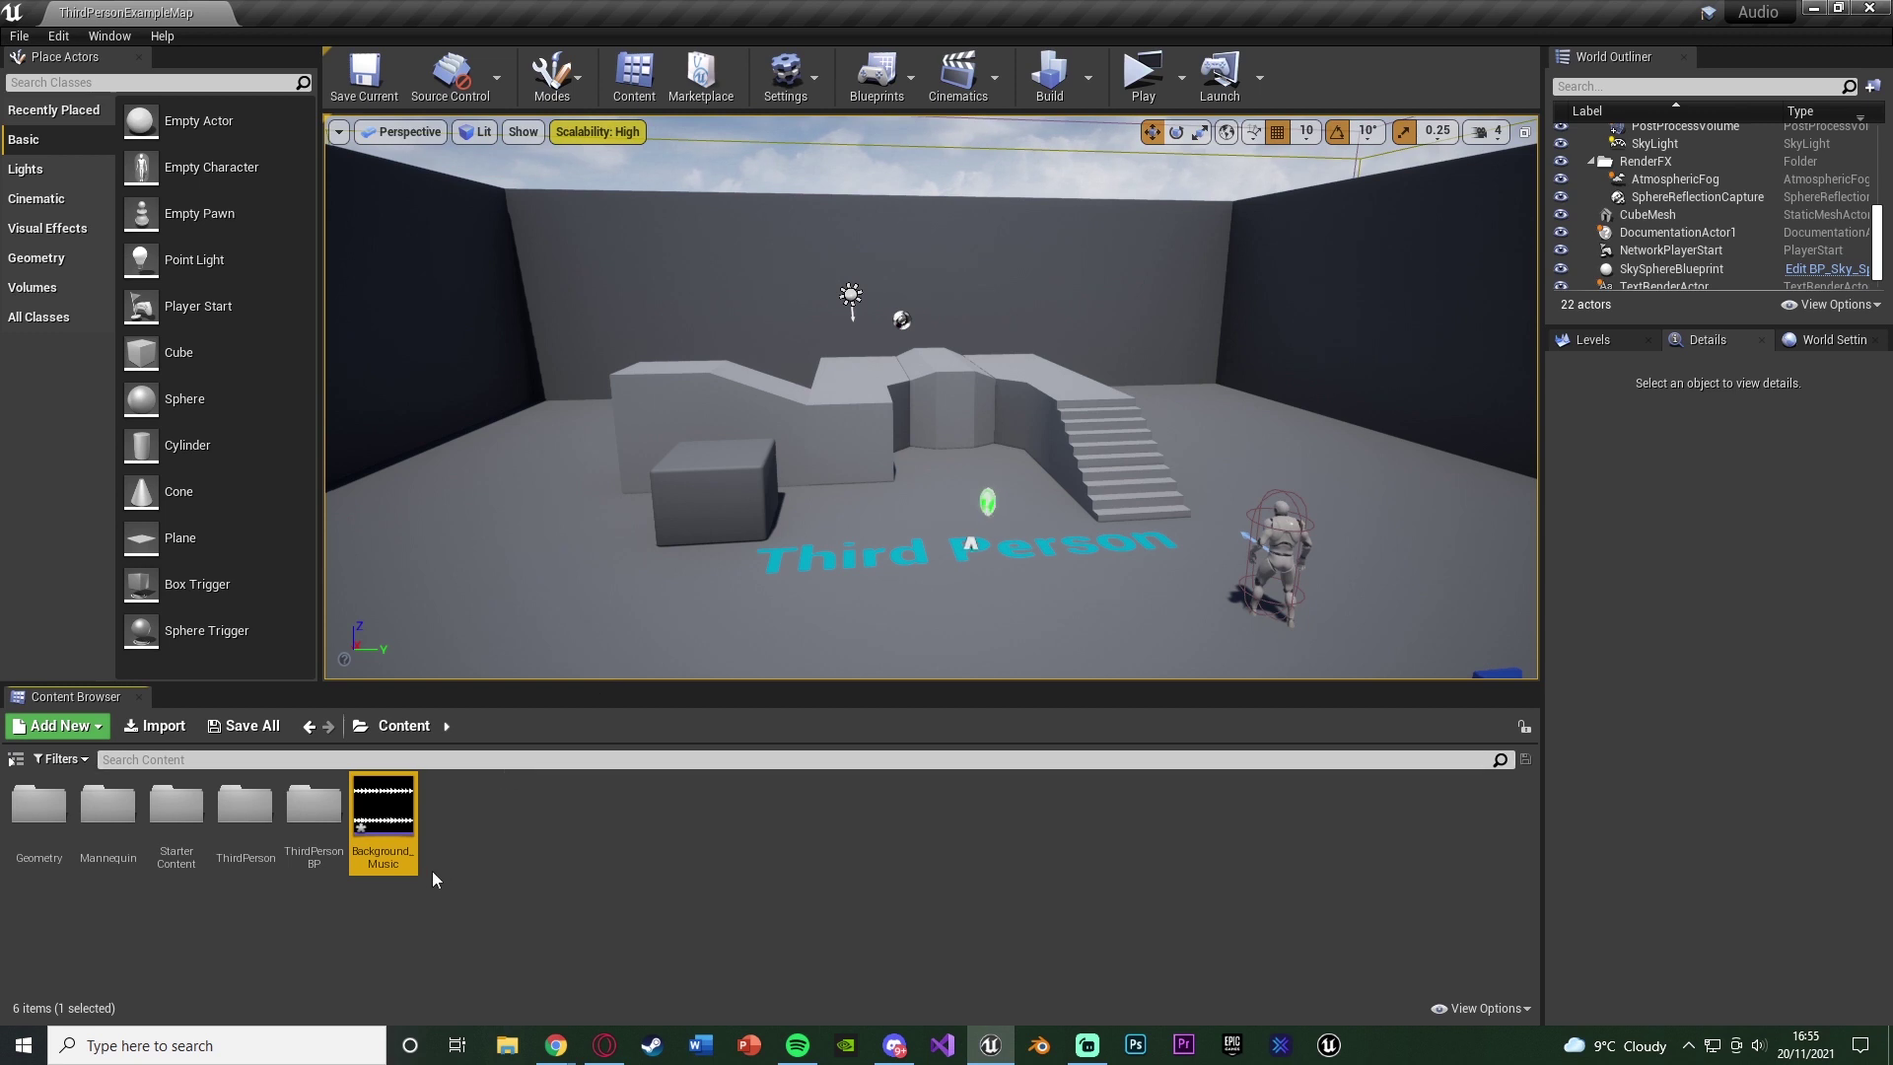
{"action": "double_click", "coordinate": [405, 866]}
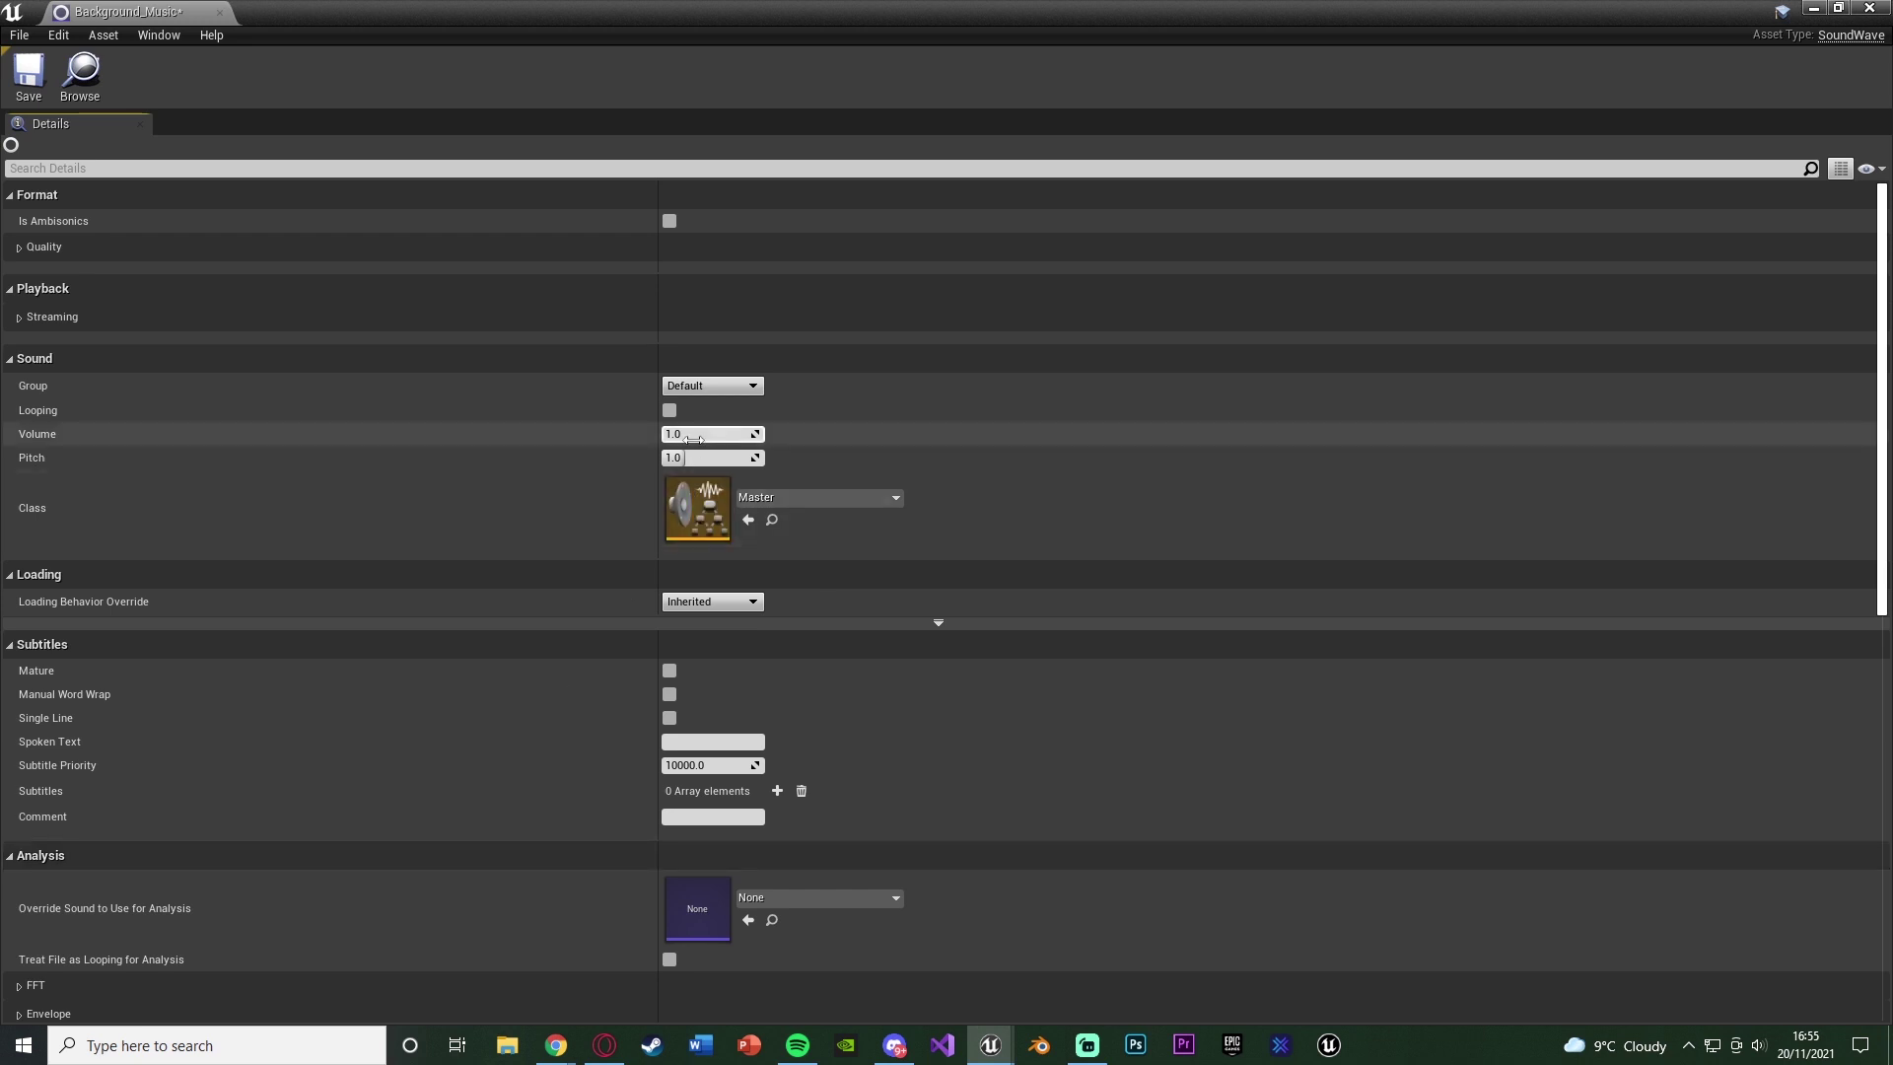
{"action": "left_click", "coordinate": [669, 410]}
{"action": "left_click", "coordinate": [691, 437]}
{"action": "left_click", "coordinate": [29, 75]}
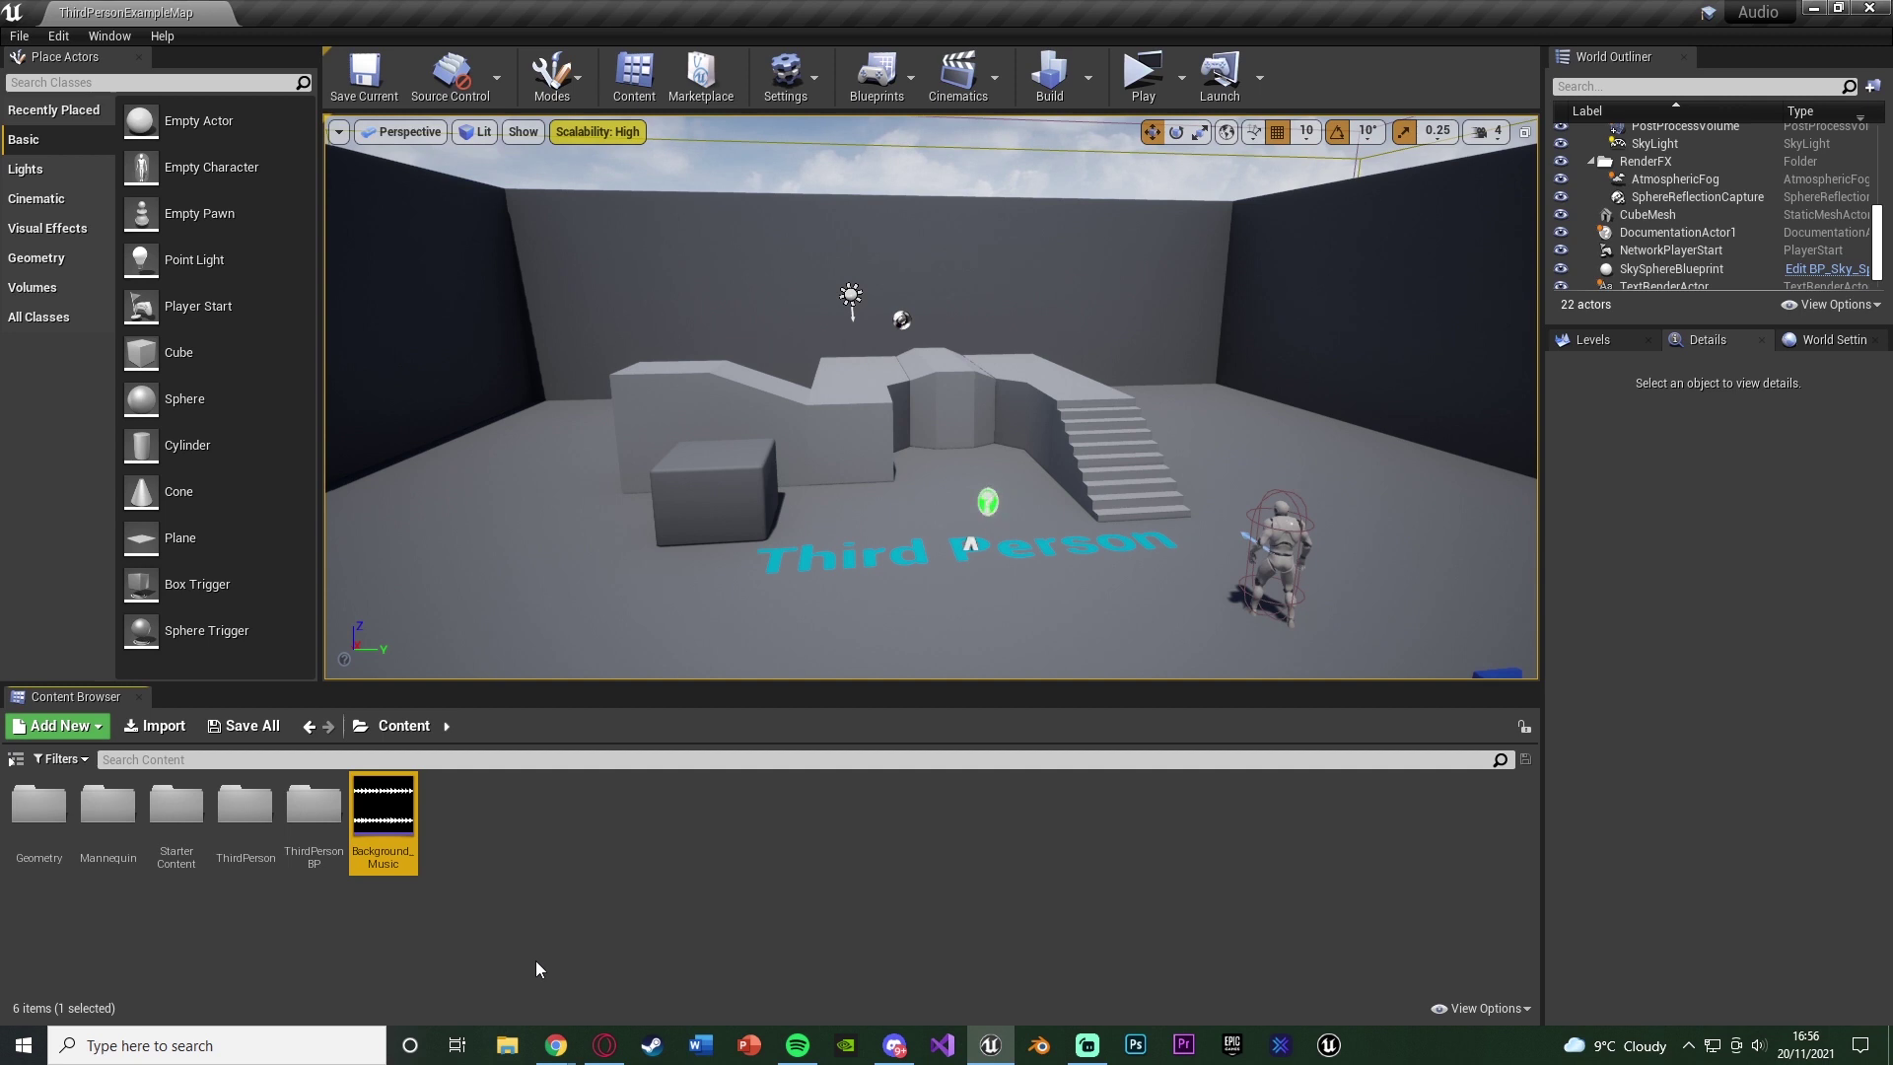
Create a sound cue from the Background_Music sound wave and inspect its Wave Player node
{"action": "right_click", "coordinate": [452, 823]}
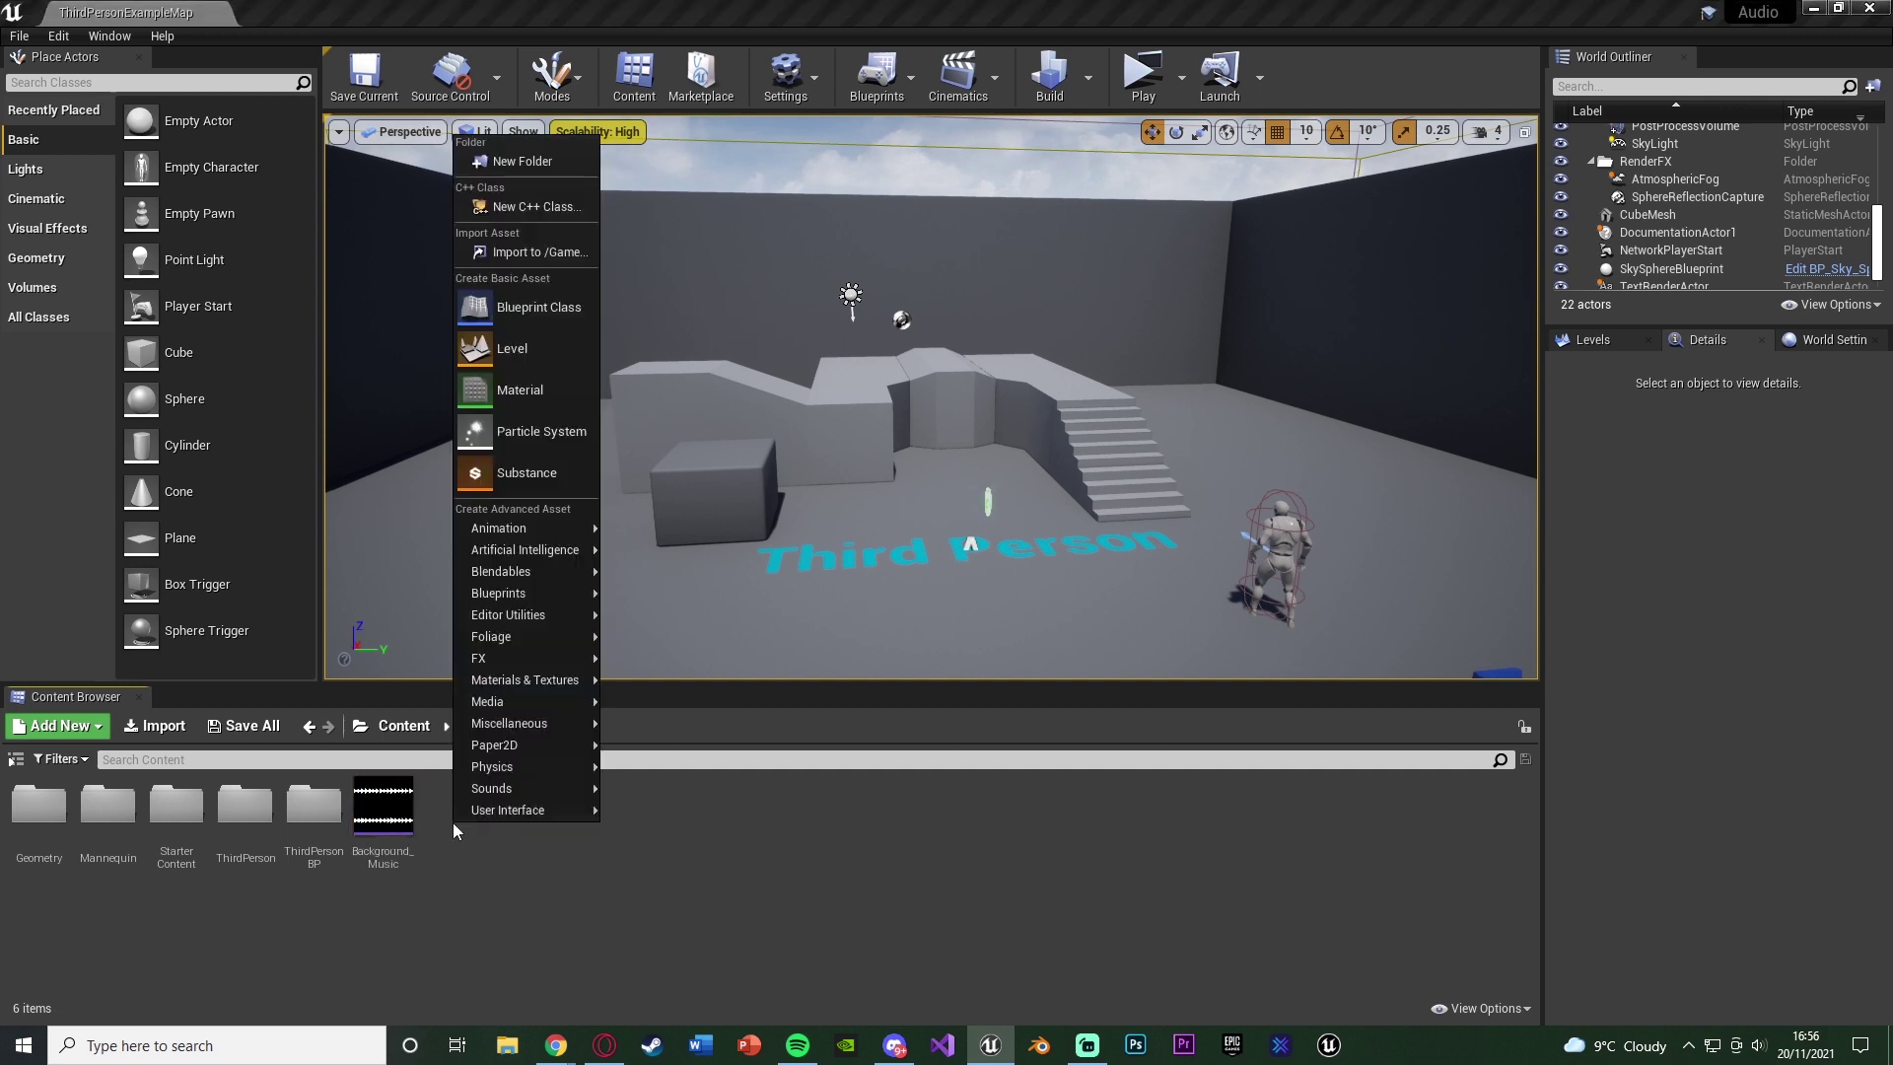
{"action": "mouse_move", "coordinate": [498, 790]}
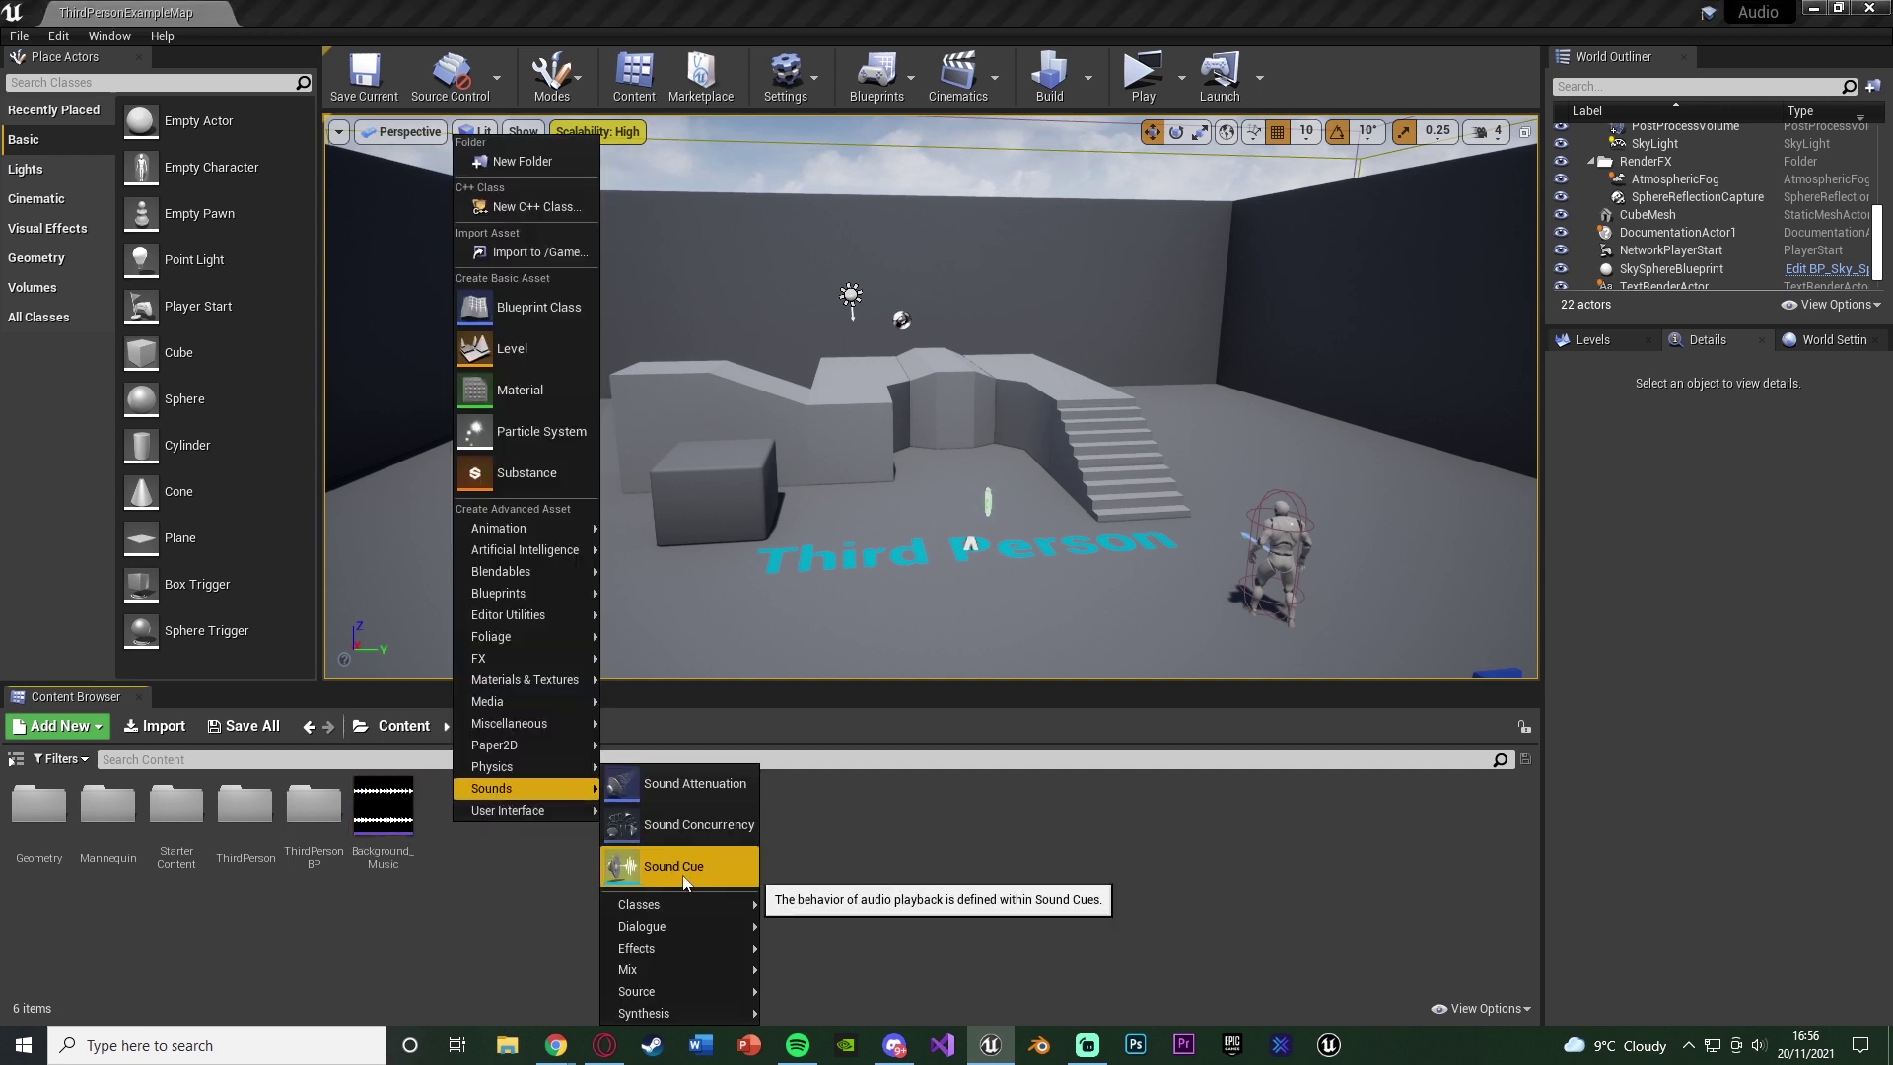
{"action": "left_click", "coordinate": [436, 878]}
{"action": "right_click", "coordinate": [389, 860]}
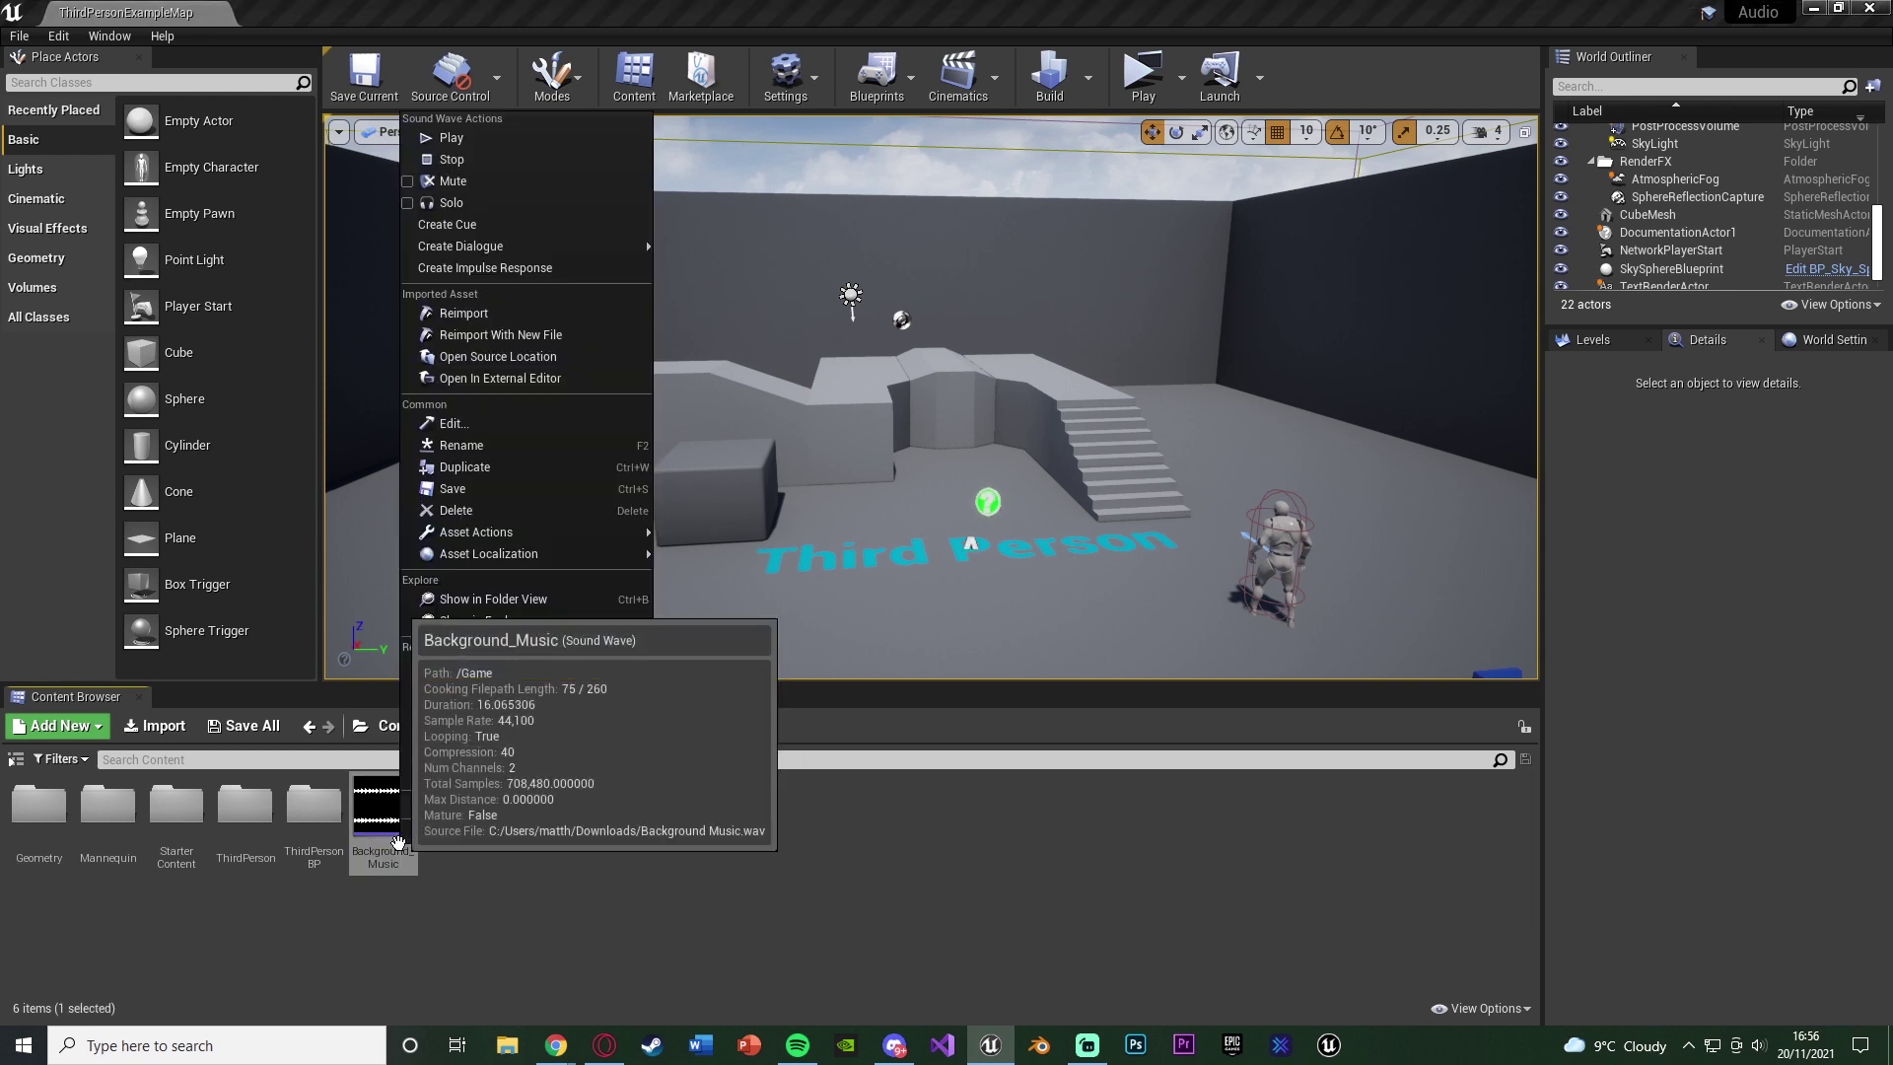
{"action": "left_click", "coordinate": [468, 225]}
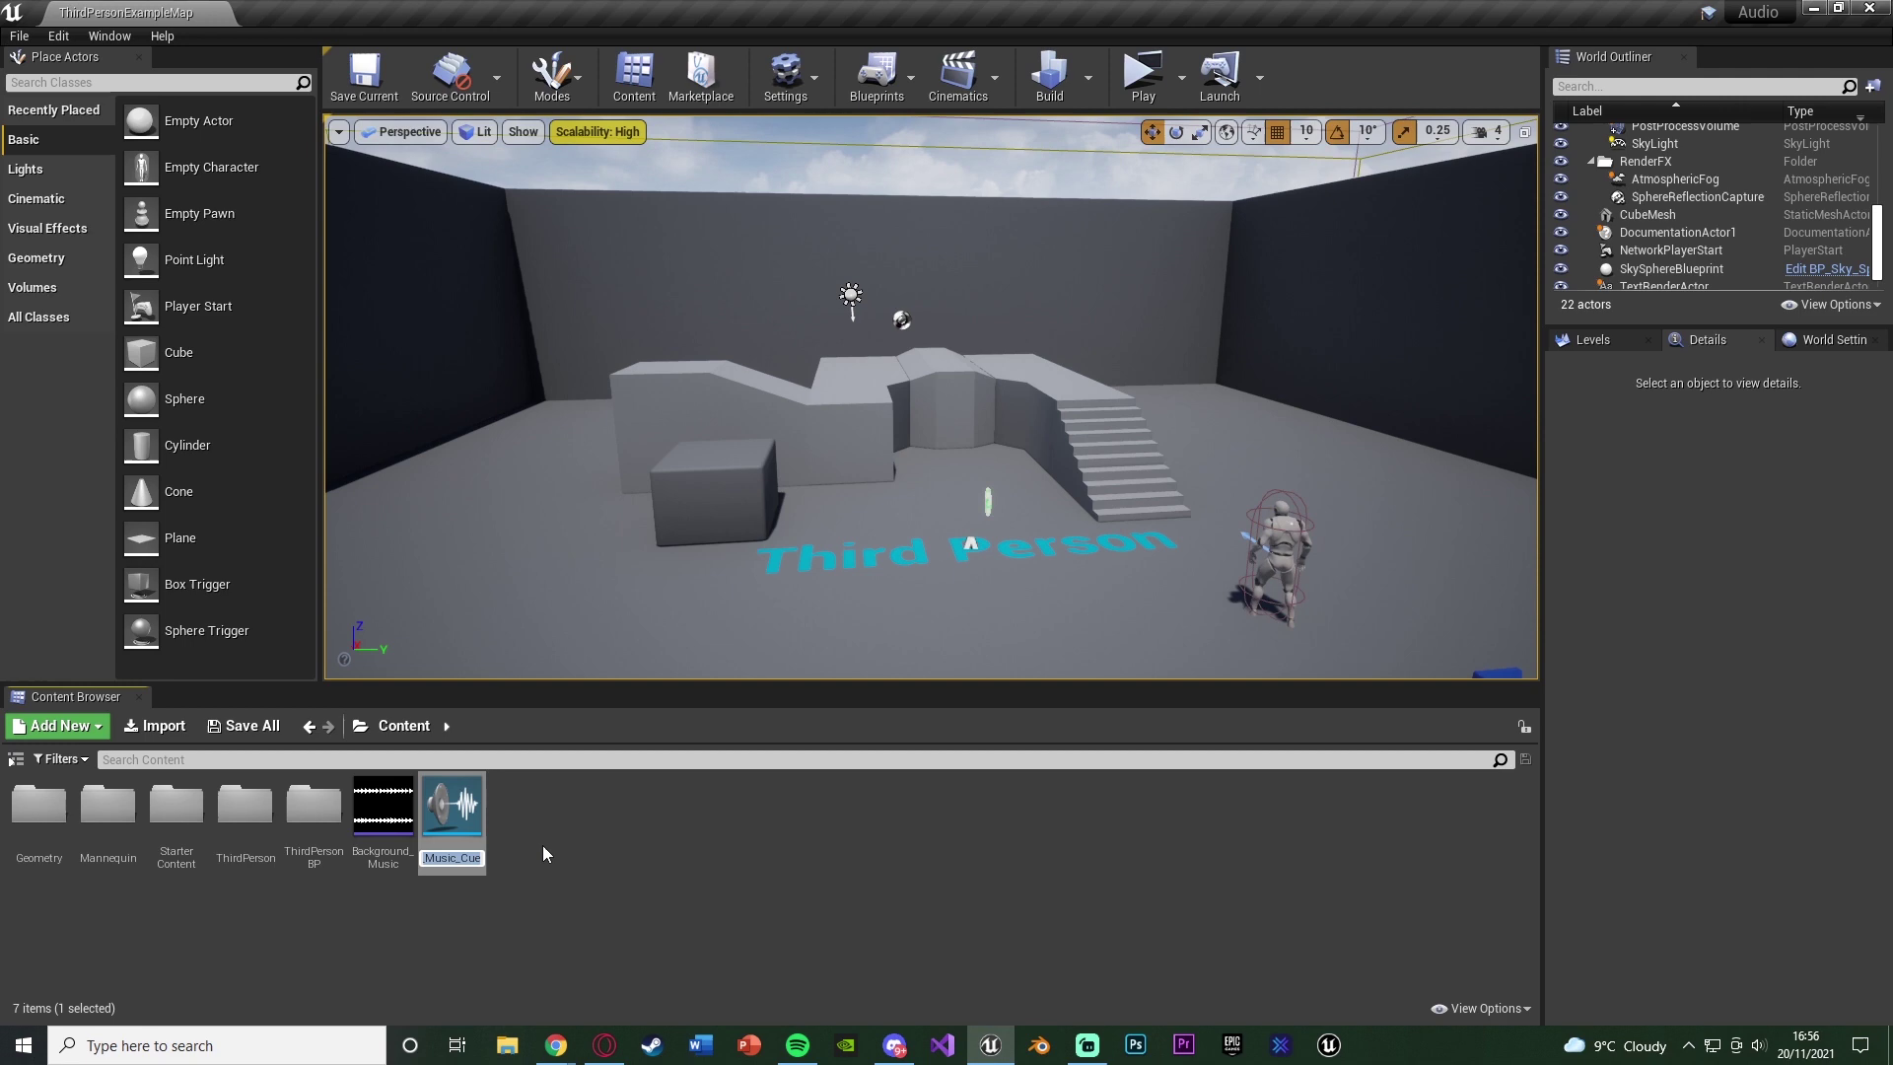
{"action": "key", "text": "Return"}
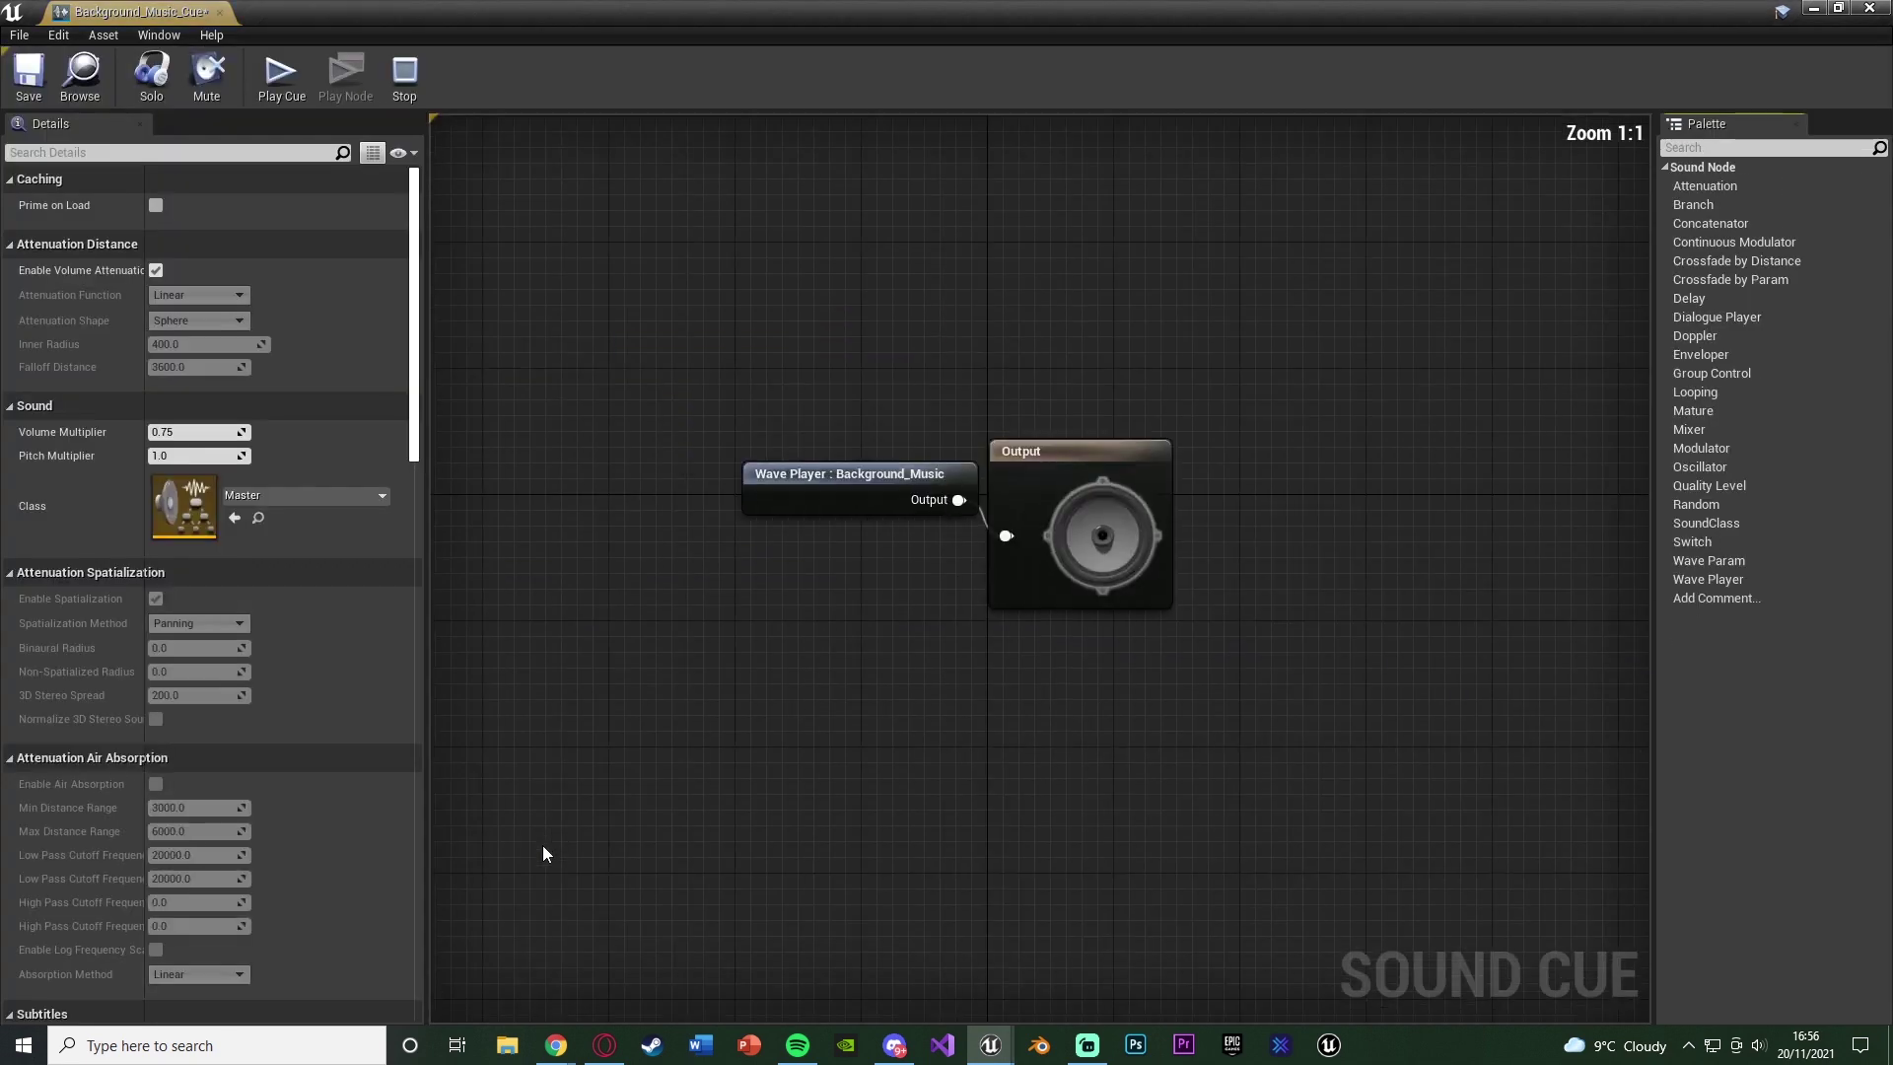
{"action": "left_click", "coordinate": [975, 647]}
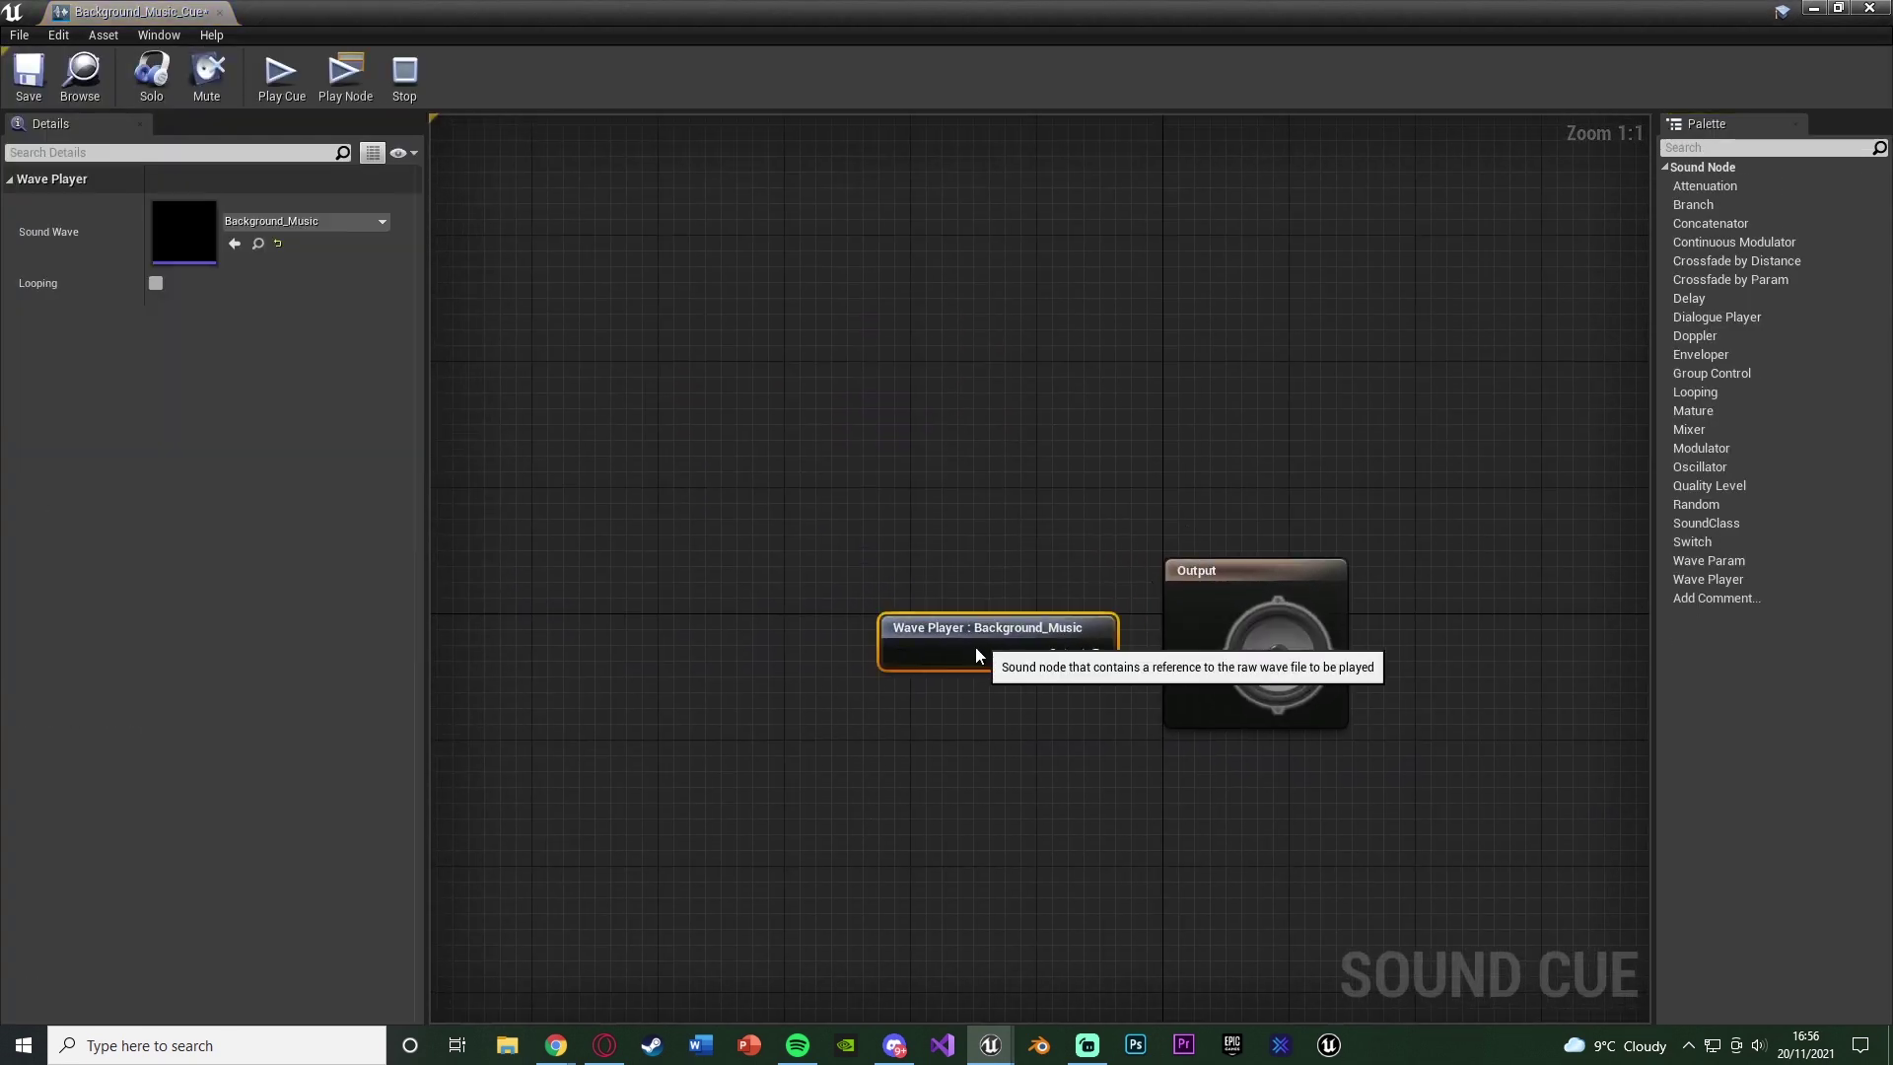
{"action": "left_click", "coordinate": [984, 507]}
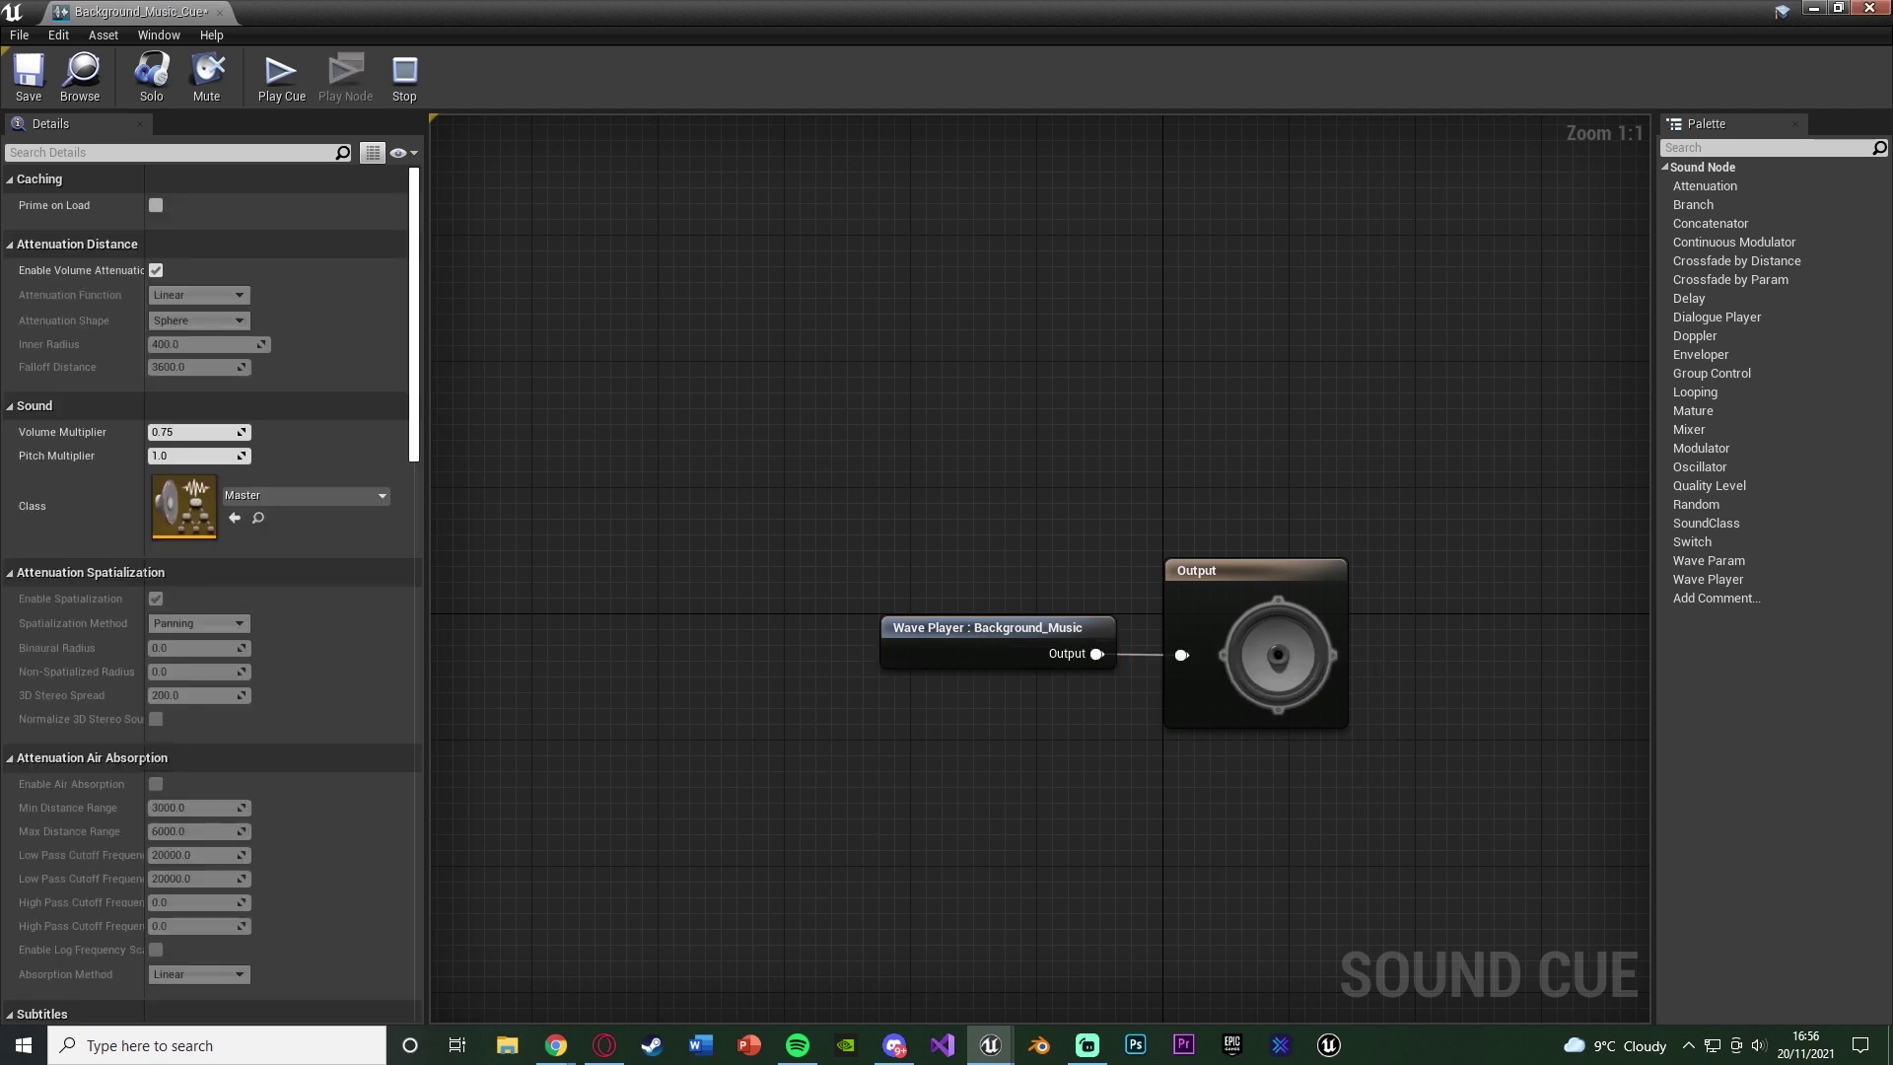
Add a second Background_Music wave player node to the Background_Music_Cue graph from the sound wave asset
{"action": "left_click", "coordinate": [1815, 10]}
{"action": "right_click", "coordinate": [683, 848]}
{"action": "mouse_move", "coordinate": [631, 892]}
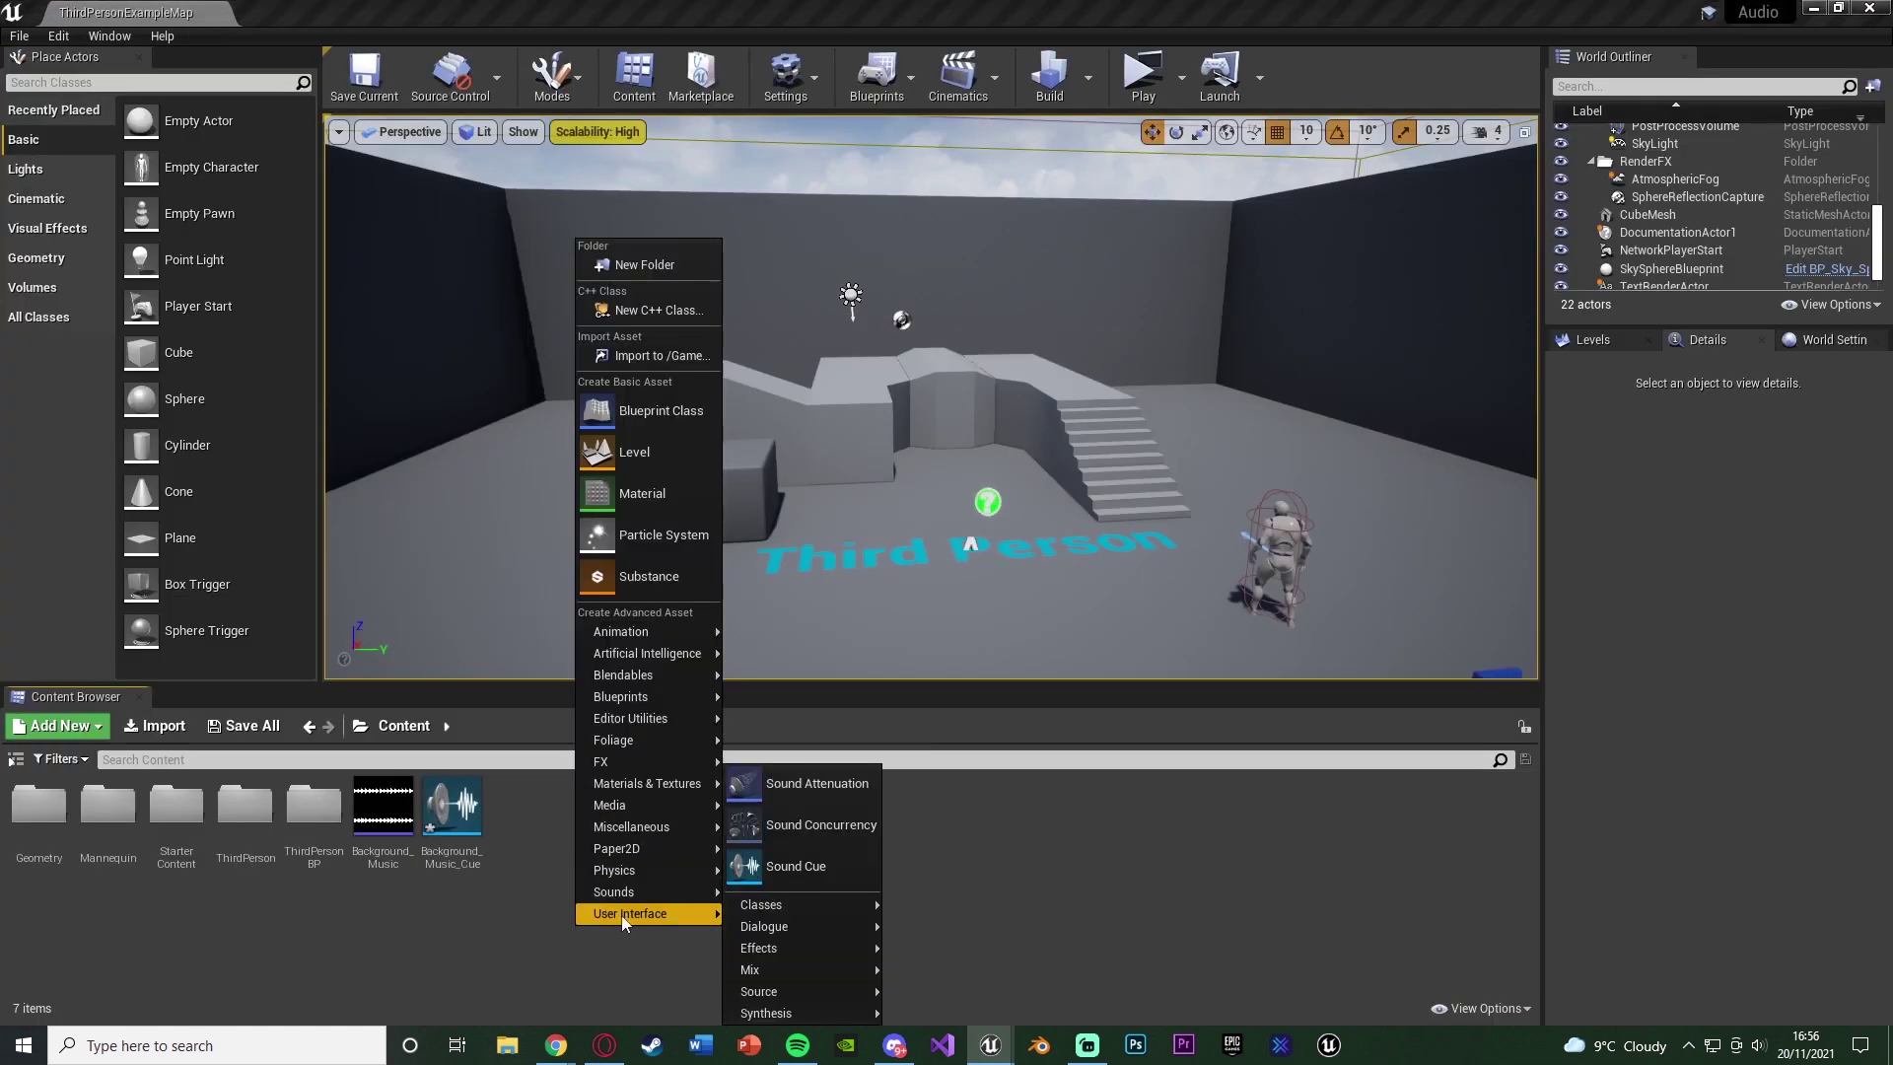
{"action": "left_click", "coordinate": [461, 832]}
{"action": "double_click", "coordinate": [461, 832]}
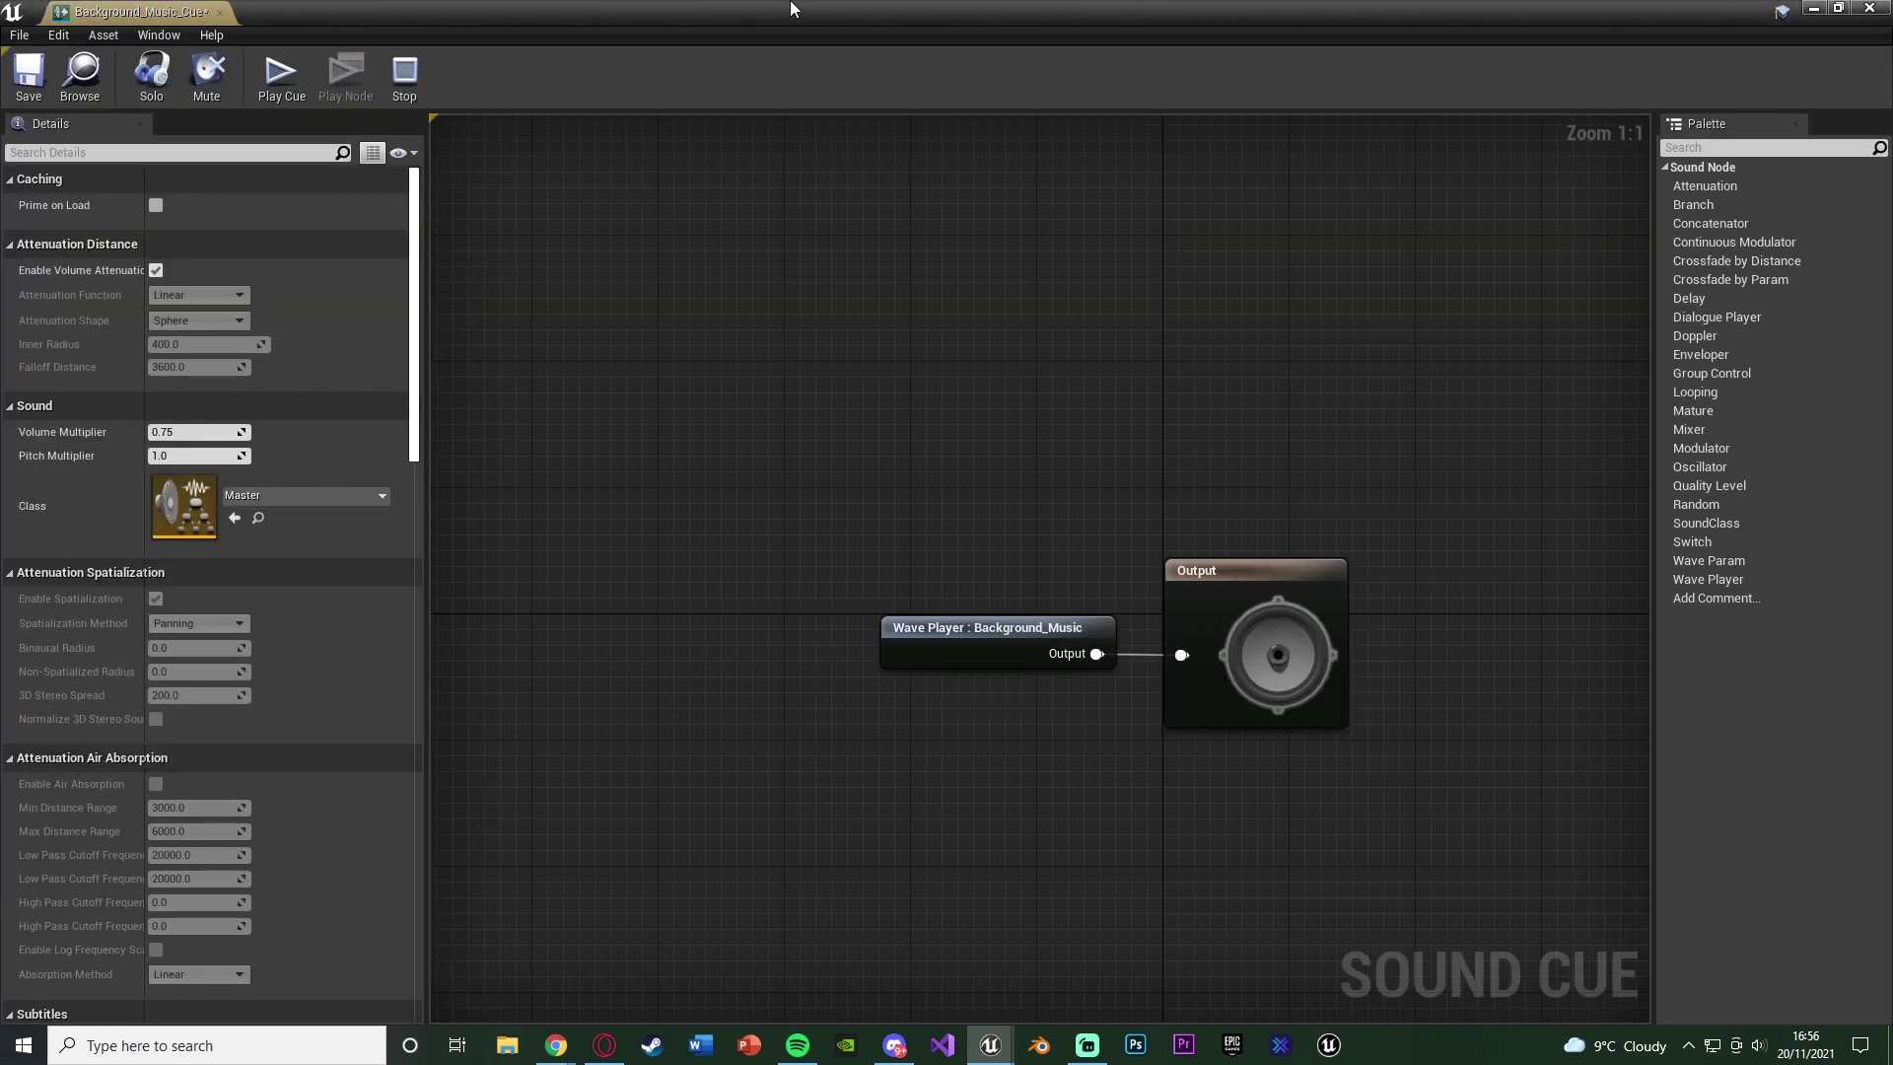
{"action": "left_click_drag", "start_coordinate": [382, 804], "coordinate": [222, 442]}
{"action": "left_click_drag", "start_coordinate": [218, 343], "coordinate": [369, 522]}
{"action": "left_click", "coordinate": [508, 72]}
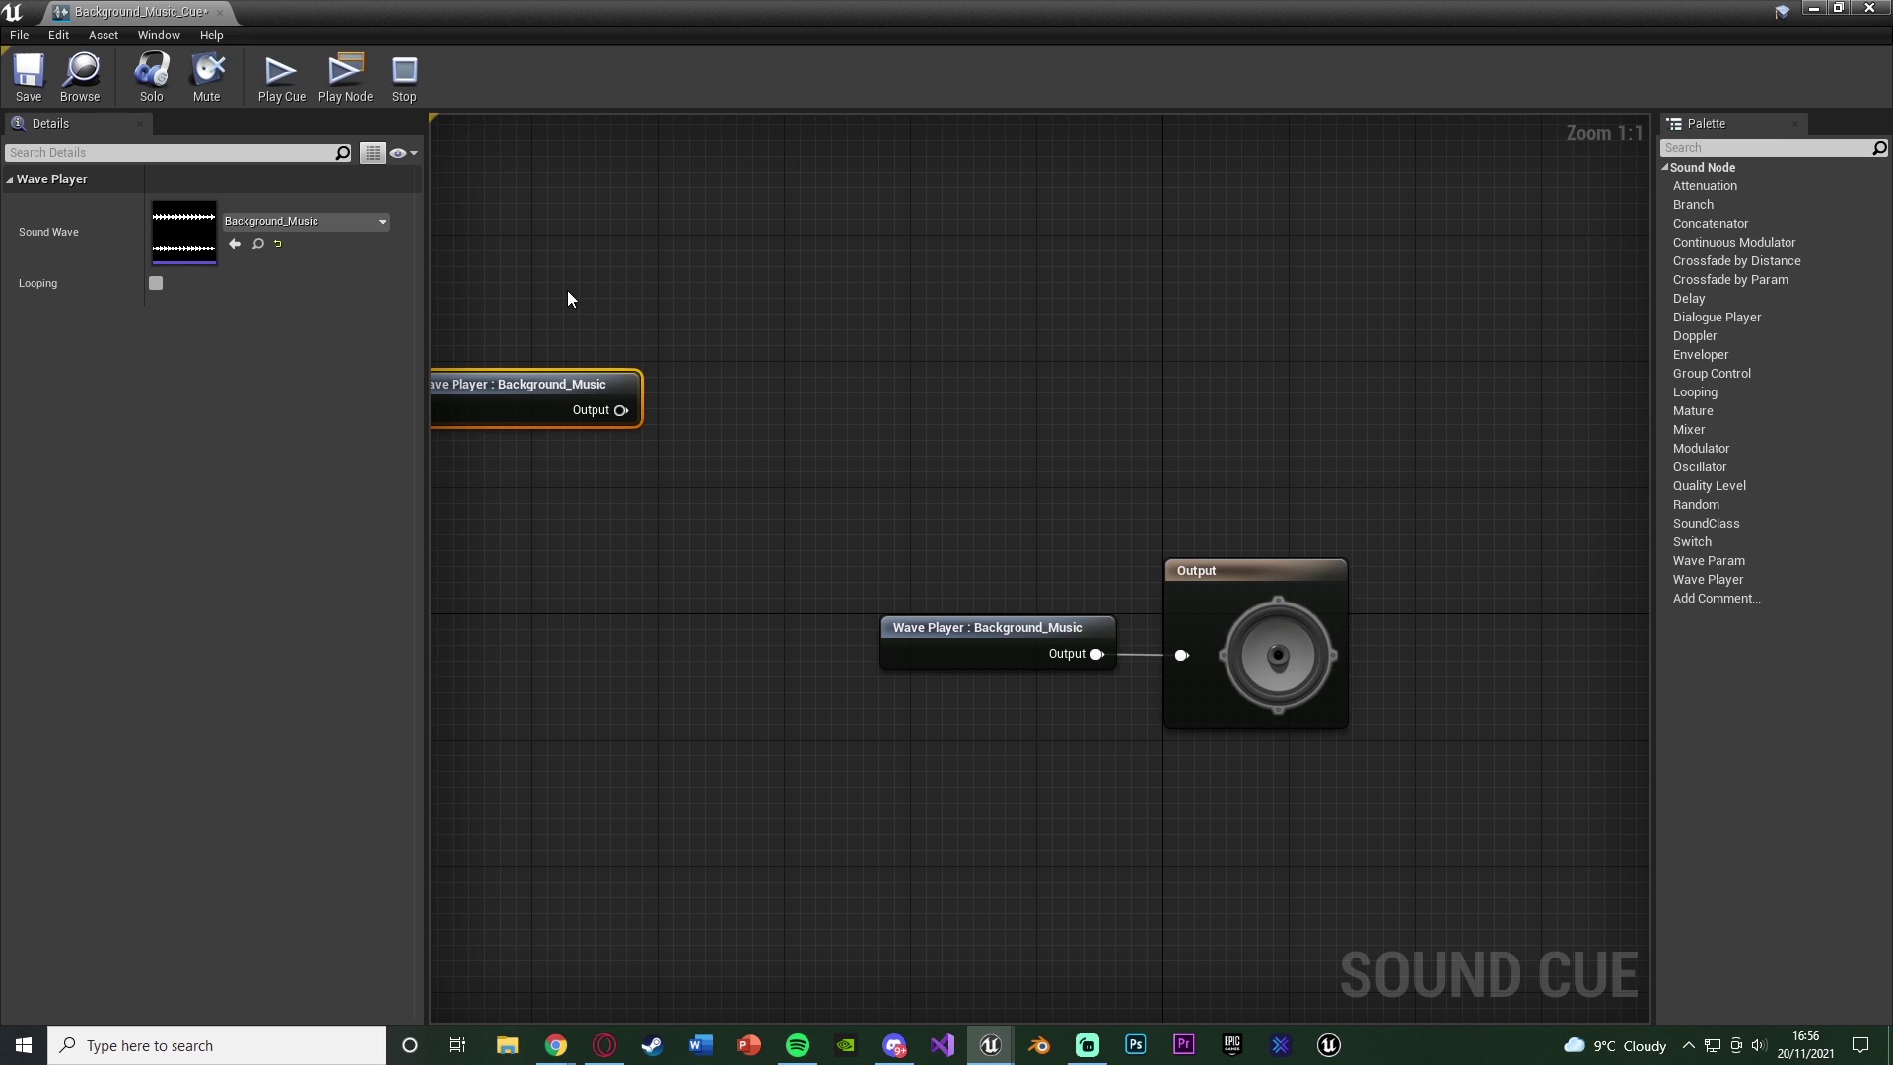
Stack the second Background_Music wave player above the first and move both farther from the Output node
{"action": "left_click_drag", "start_coordinate": [584, 385], "coordinate": [1055, 538]}
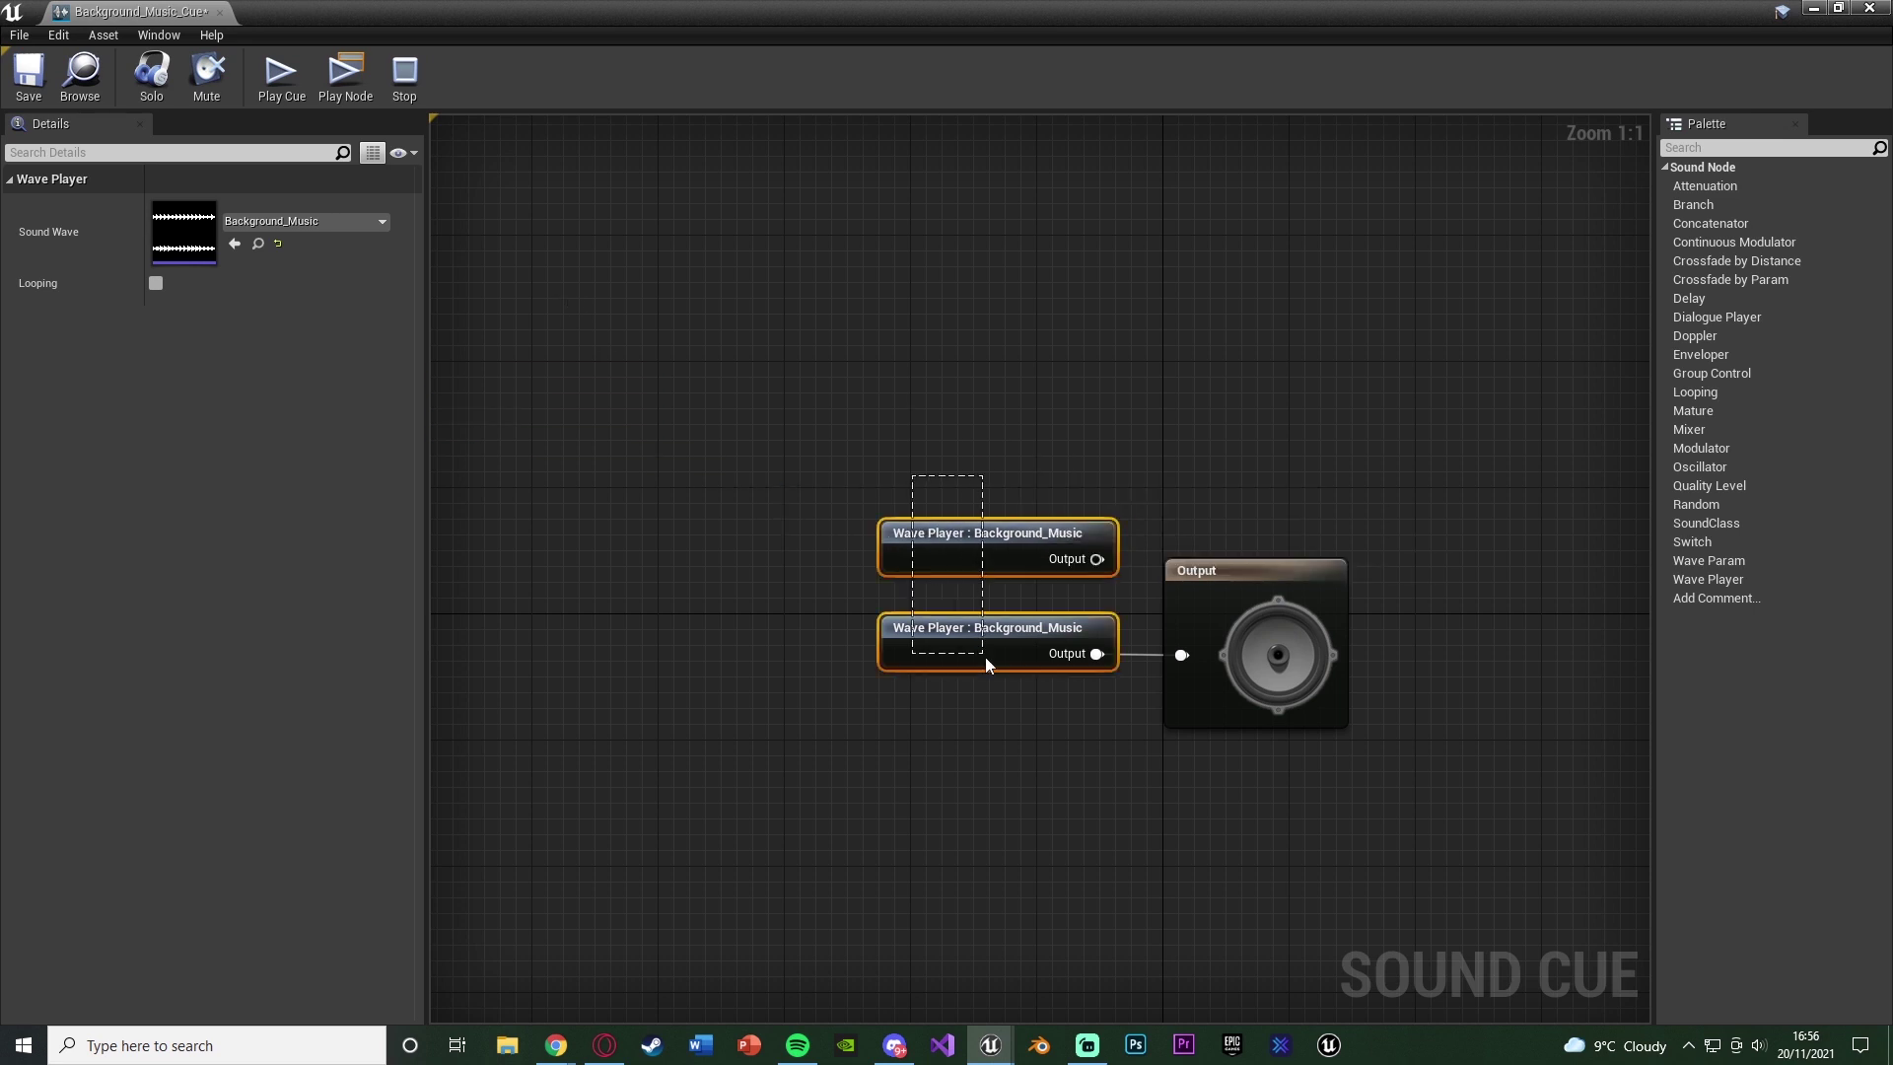
{"action": "left_click_drag", "start_coordinate": [985, 656], "coordinate": [986, 658]}
{"action": "left_click_drag", "start_coordinate": [977, 647], "coordinate": [740, 679]}
{"action": "left_click", "coordinate": [827, 628]}
Add a Random node fed by both Background_Music wave players and connect it to the Output node
{"action": "left_click_drag", "start_coordinate": [863, 591], "coordinate": [913, 623]}
{"action": "type", "text": "ra"}
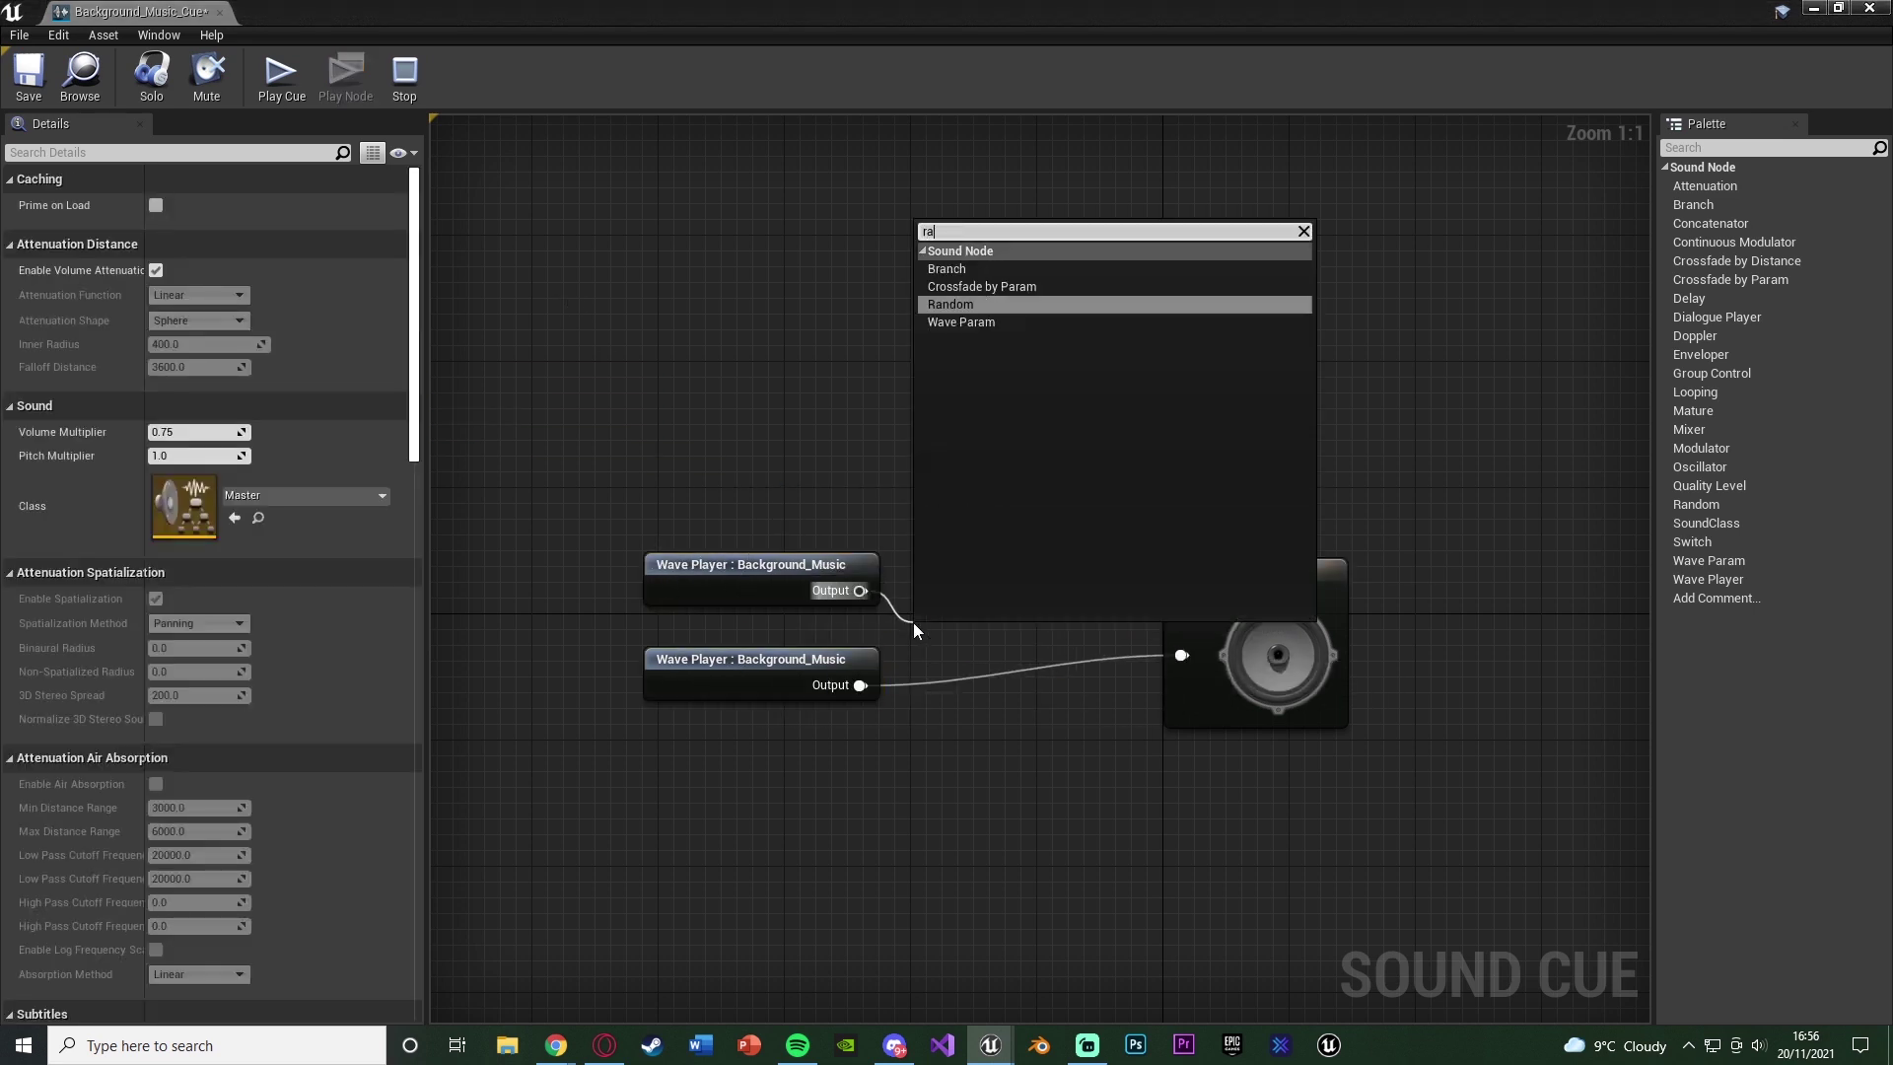
{"action": "type", "text": "ndom"}
{"action": "key", "text": "Return"}
{"action": "left_click_drag", "start_coordinate": [931, 687], "coordinate": [858, 690]}
{"action": "left_click_drag", "start_coordinate": [1012, 630], "coordinate": [1182, 655]}
{"action": "left_click", "coordinate": [1003, 520]}
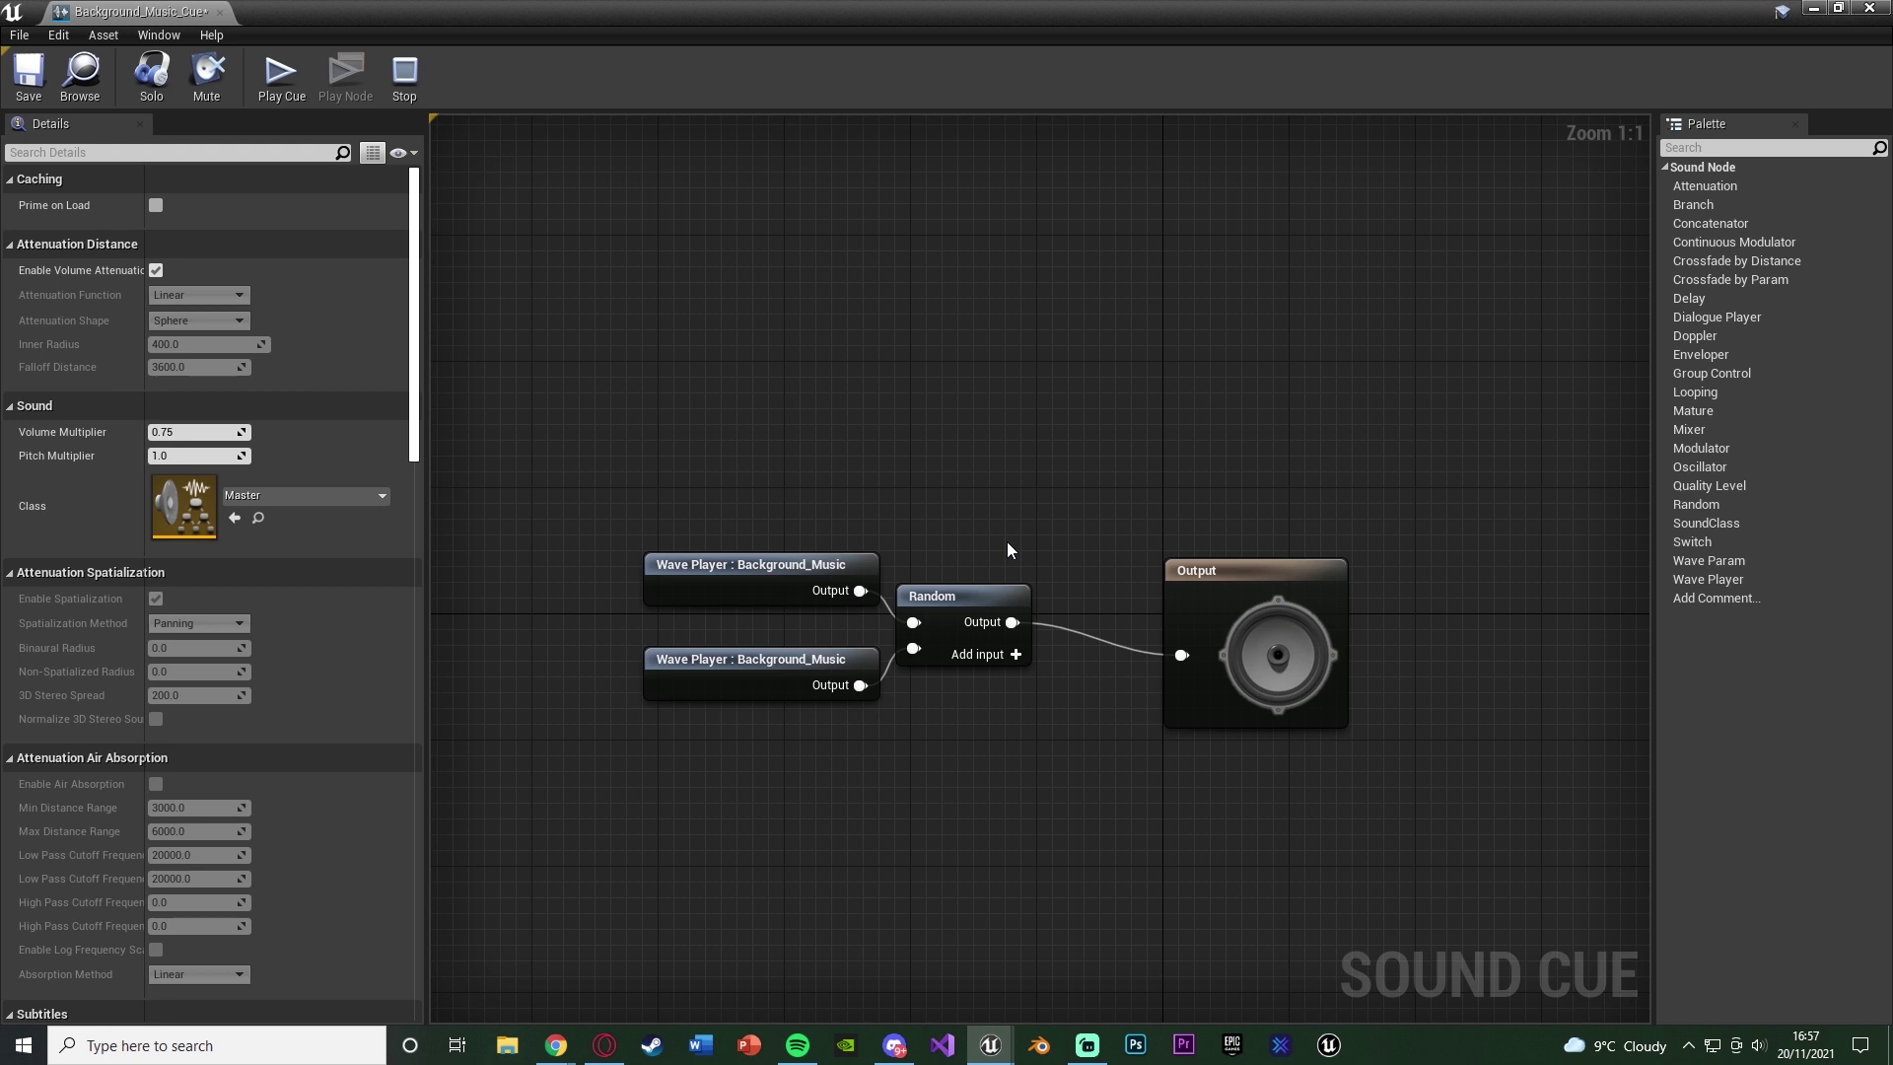
Replace the Random node with a Mixer node that combines both wave players and feeds the Output node
{"action": "left_click", "coordinate": [947, 614]}
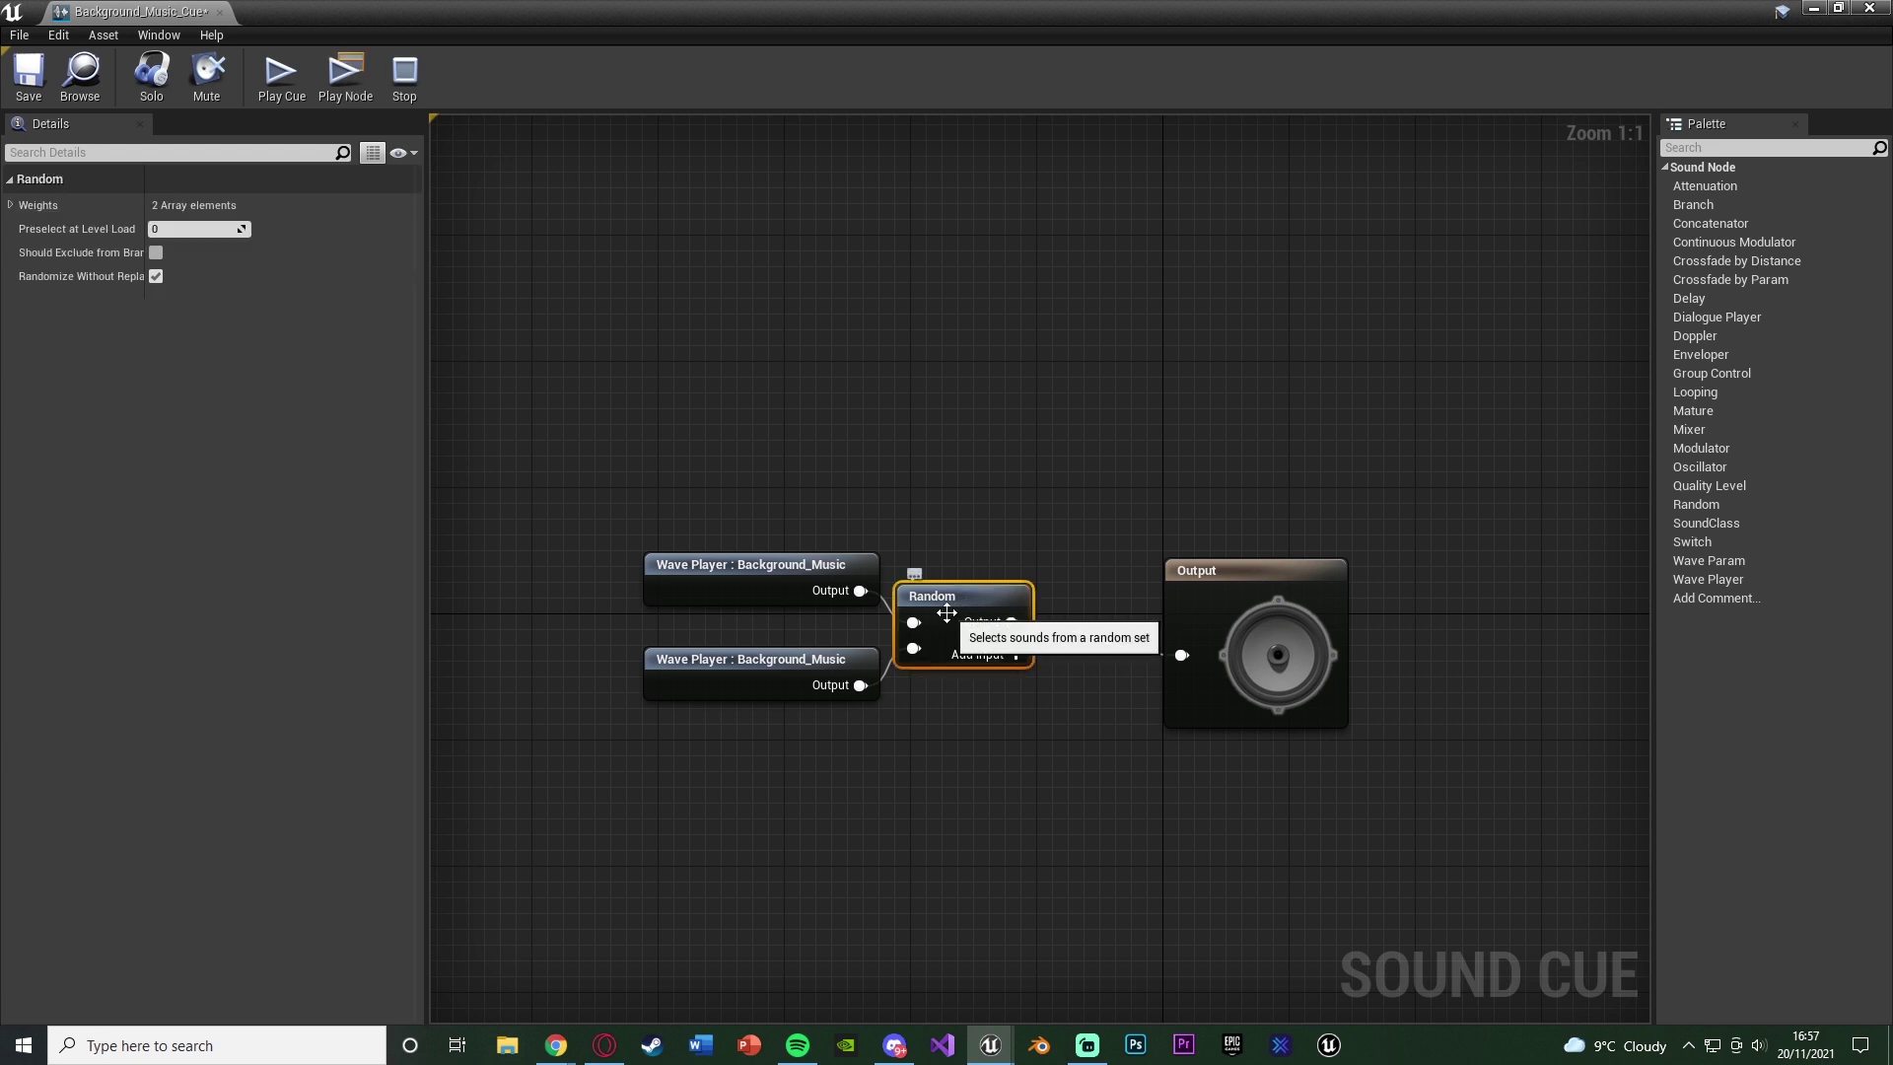
{"action": "key", "text": "Delete"}
{"action": "left_click_drag", "start_coordinate": [860, 590], "coordinate": [964, 624]}
{"action": "type", "text": "mixer"}
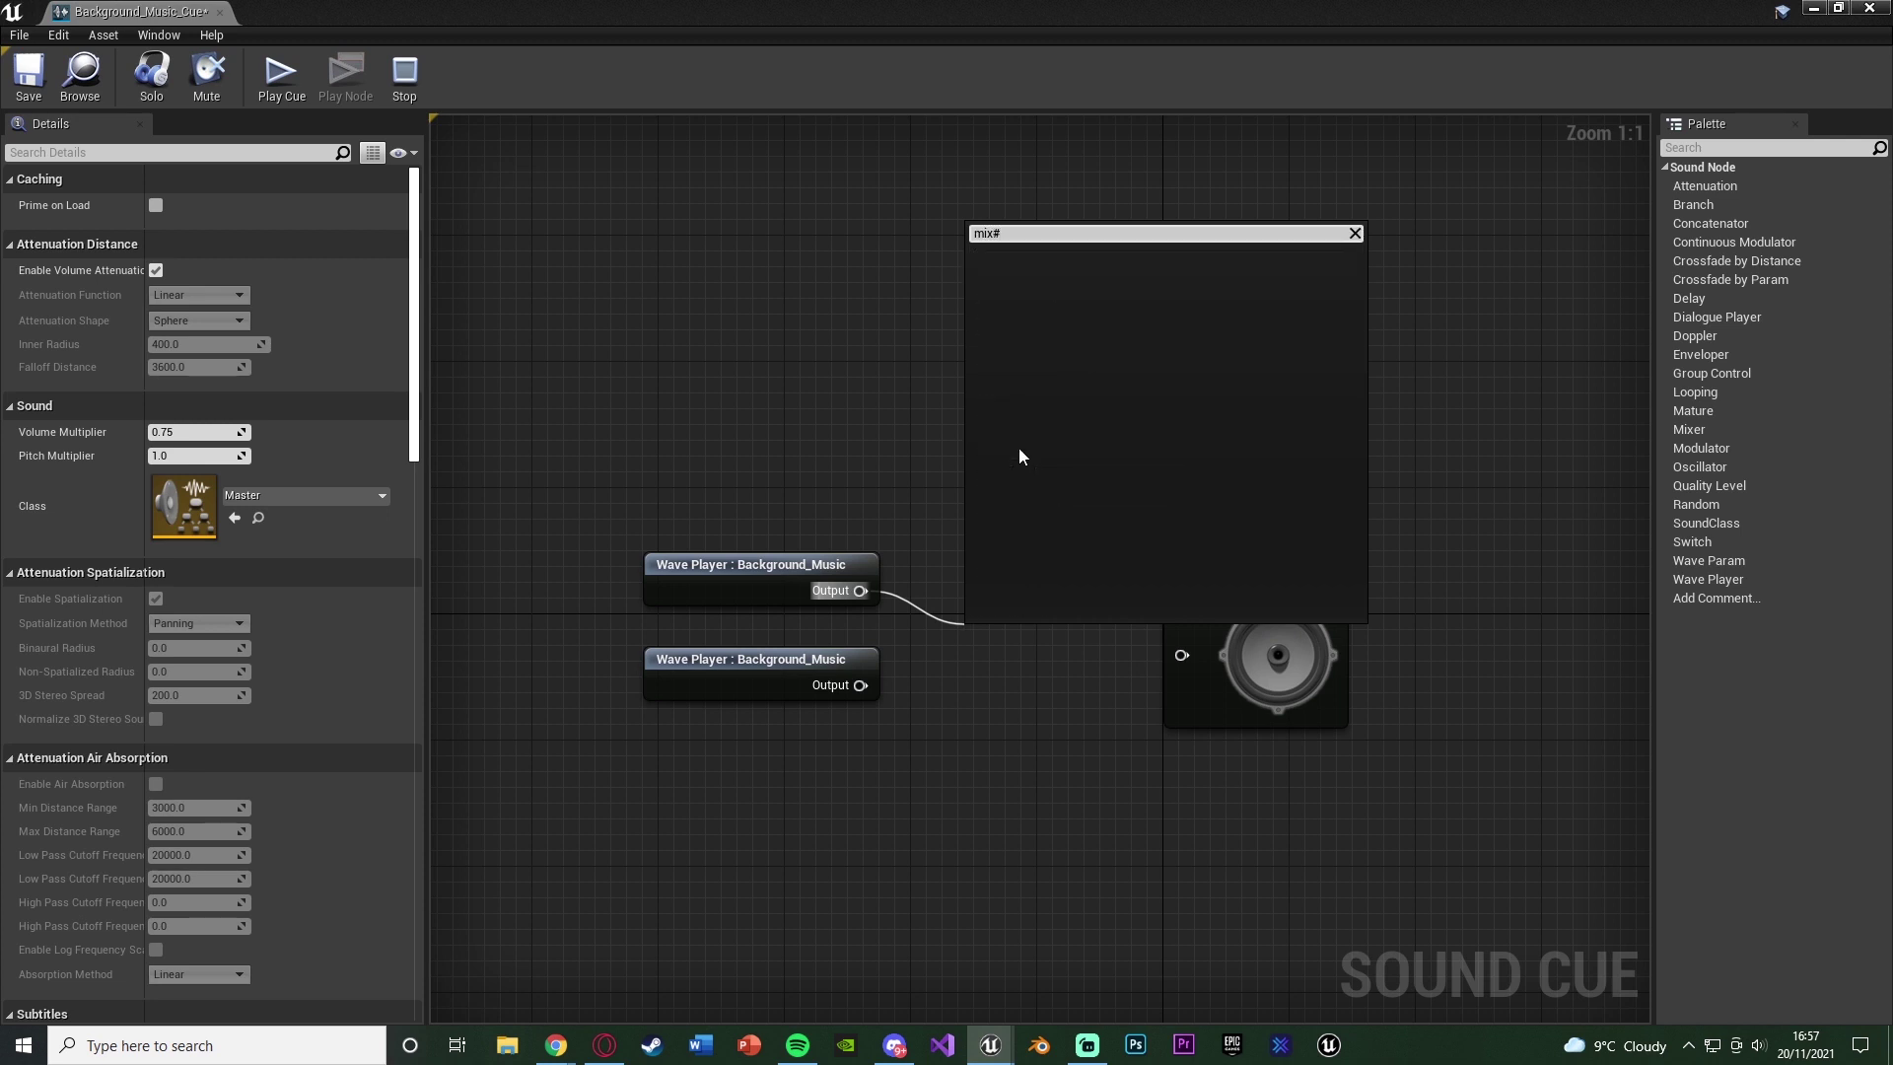
{"action": "key", "text": "Return"}
{"action": "left_click_drag", "start_coordinate": [982, 689], "coordinate": [860, 685]}
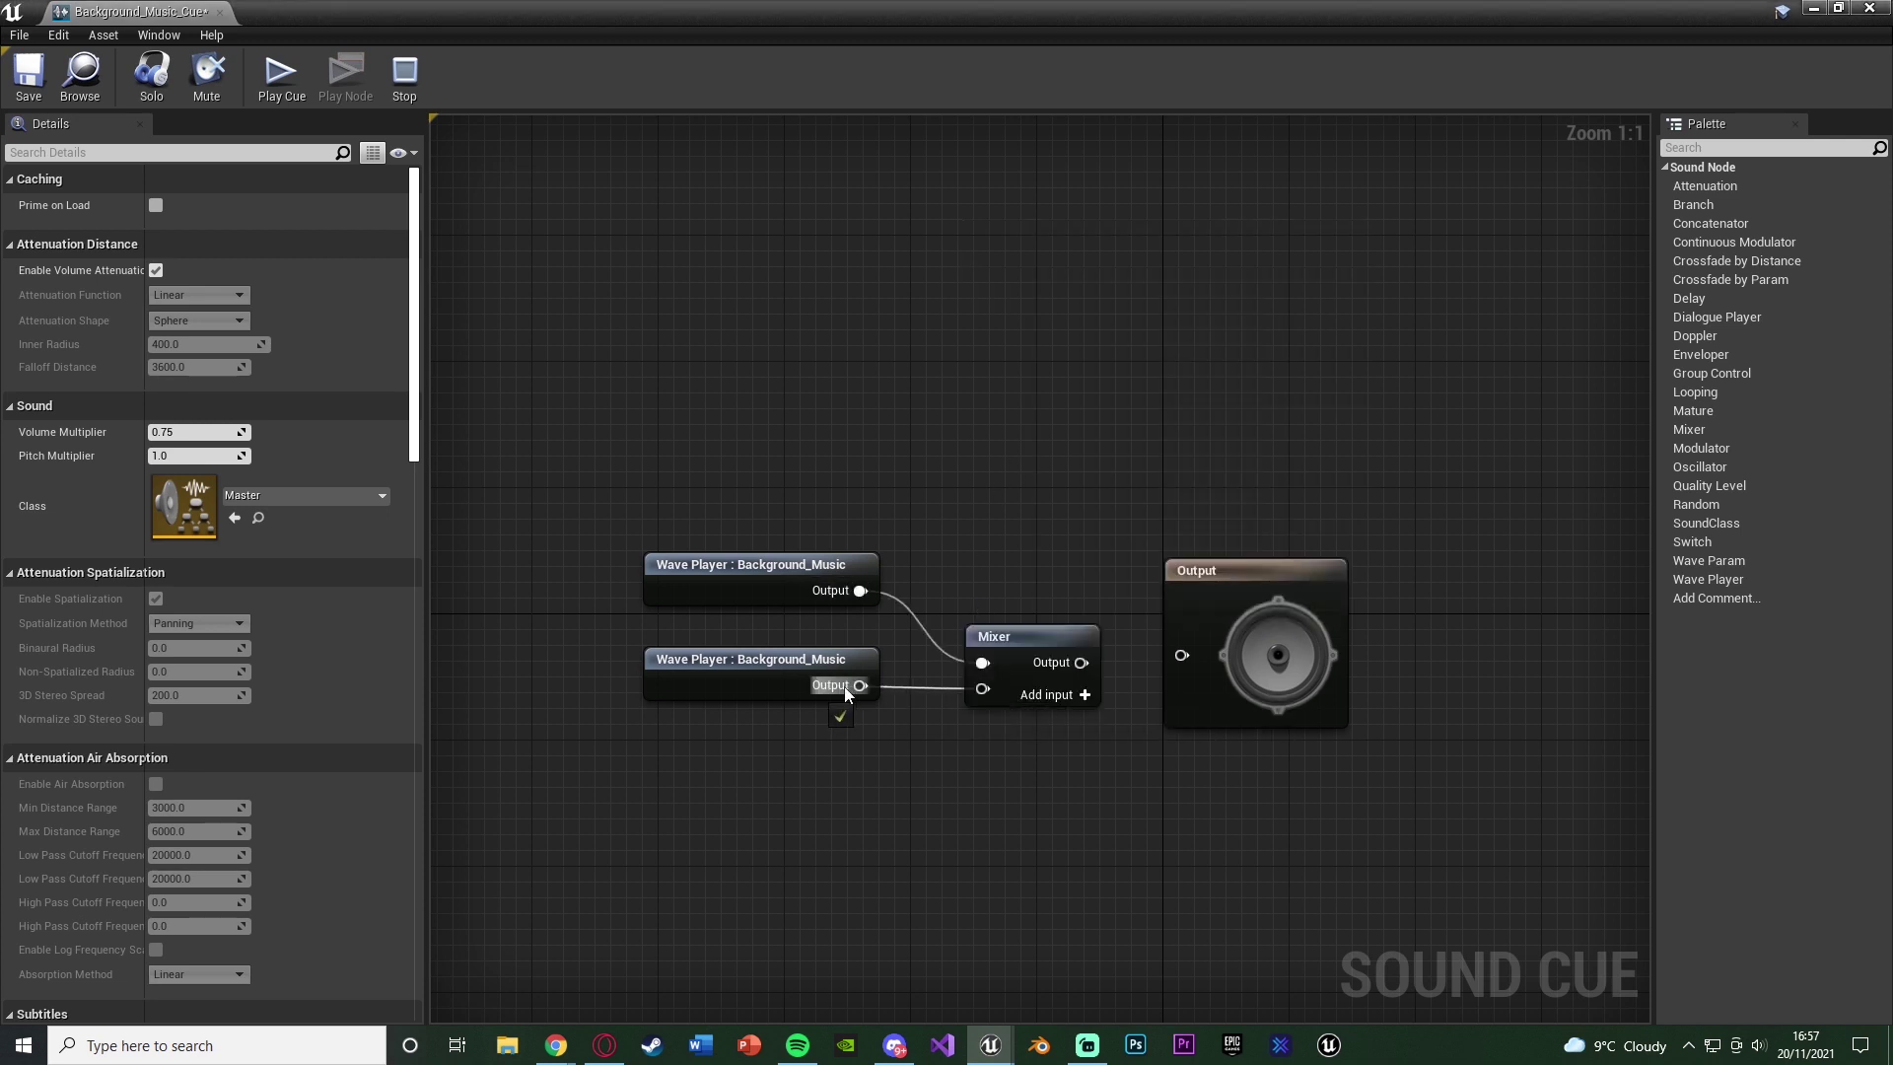
{"action": "left_click_drag", "start_coordinate": [1082, 663], "coordinate": [1181, 654]}
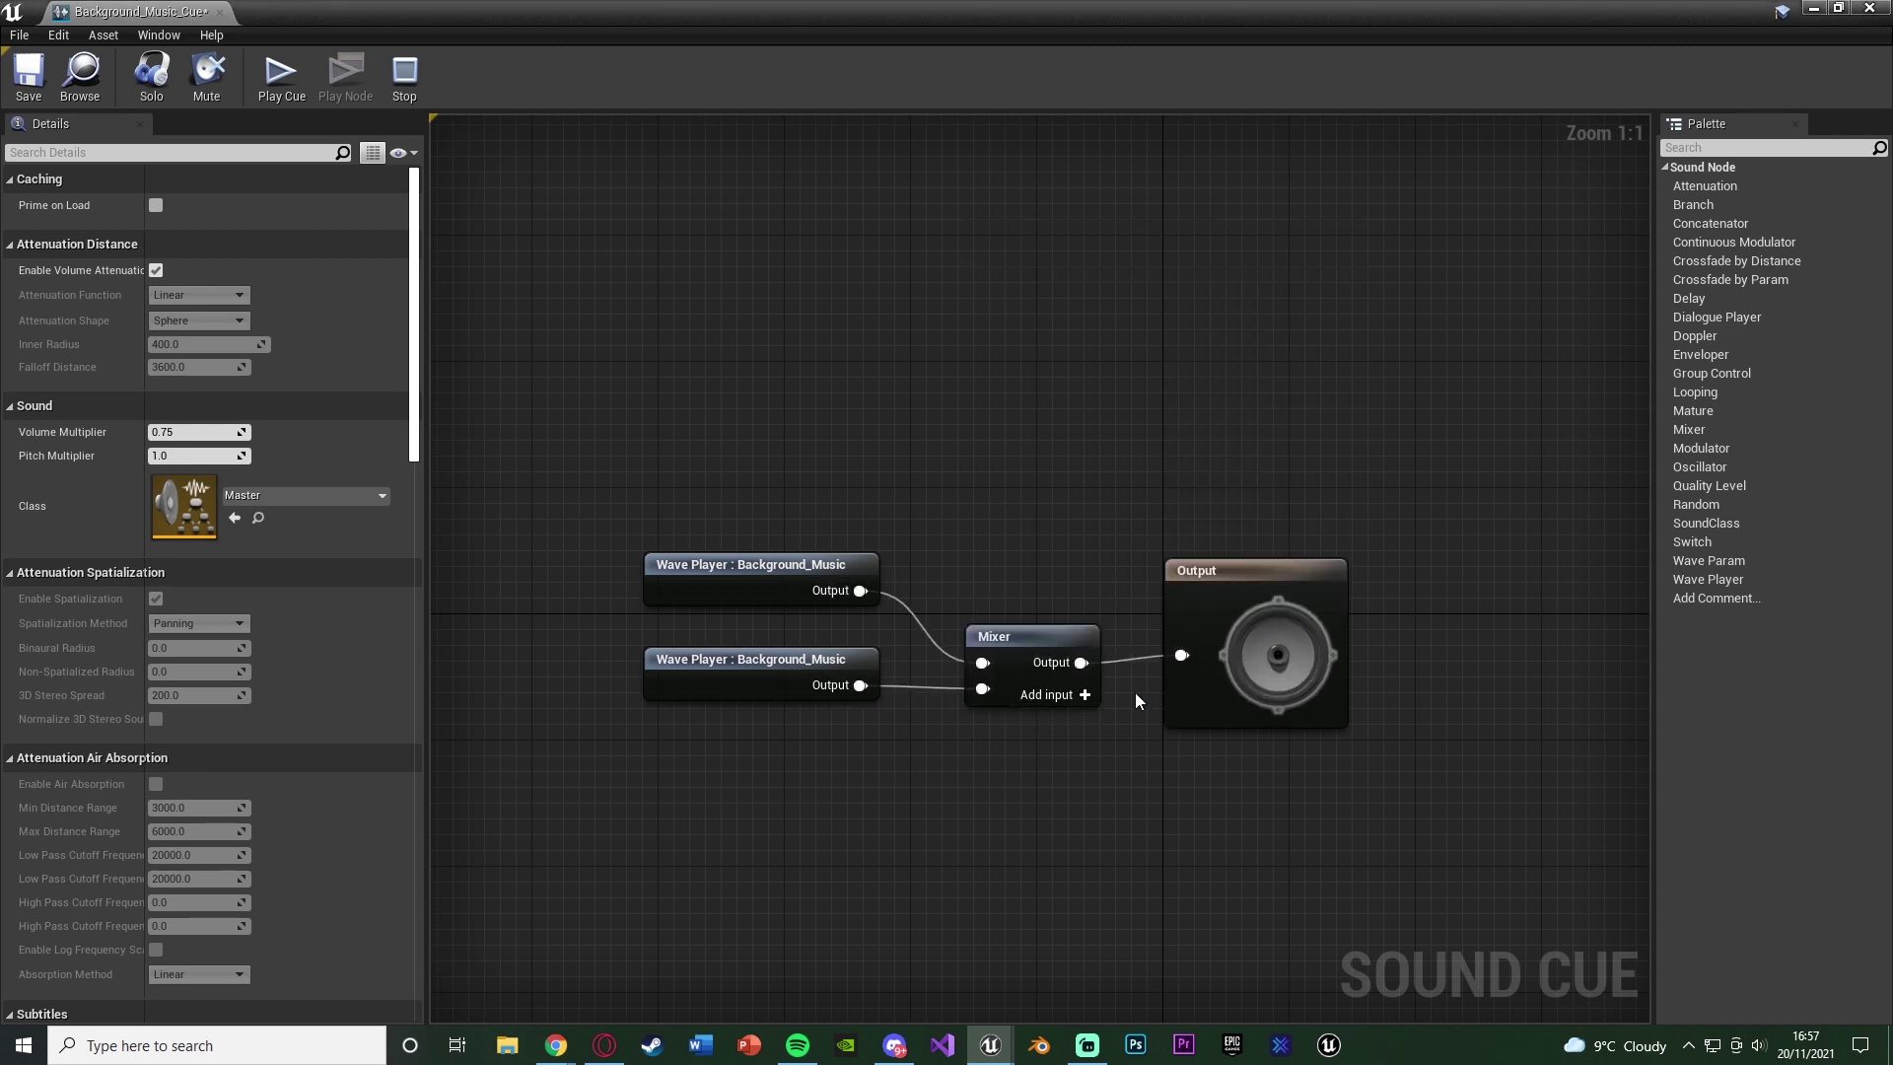
Delete the Mixer node and the upper Background_Music wave player
{"action": "left_click", "coordinate": [1046, 685]}
{"action": "key", "text": "Delete"}
{"action": "left_click", "coordinate": [750, 564]}
{"action": "key", "text": "Delete"}
Try an Enveloper node on the remaining wave player's output and undo the addition
{"action": "left_click_drag", "start_coordinate": [860, 686], "coordinate": [941, 683]}
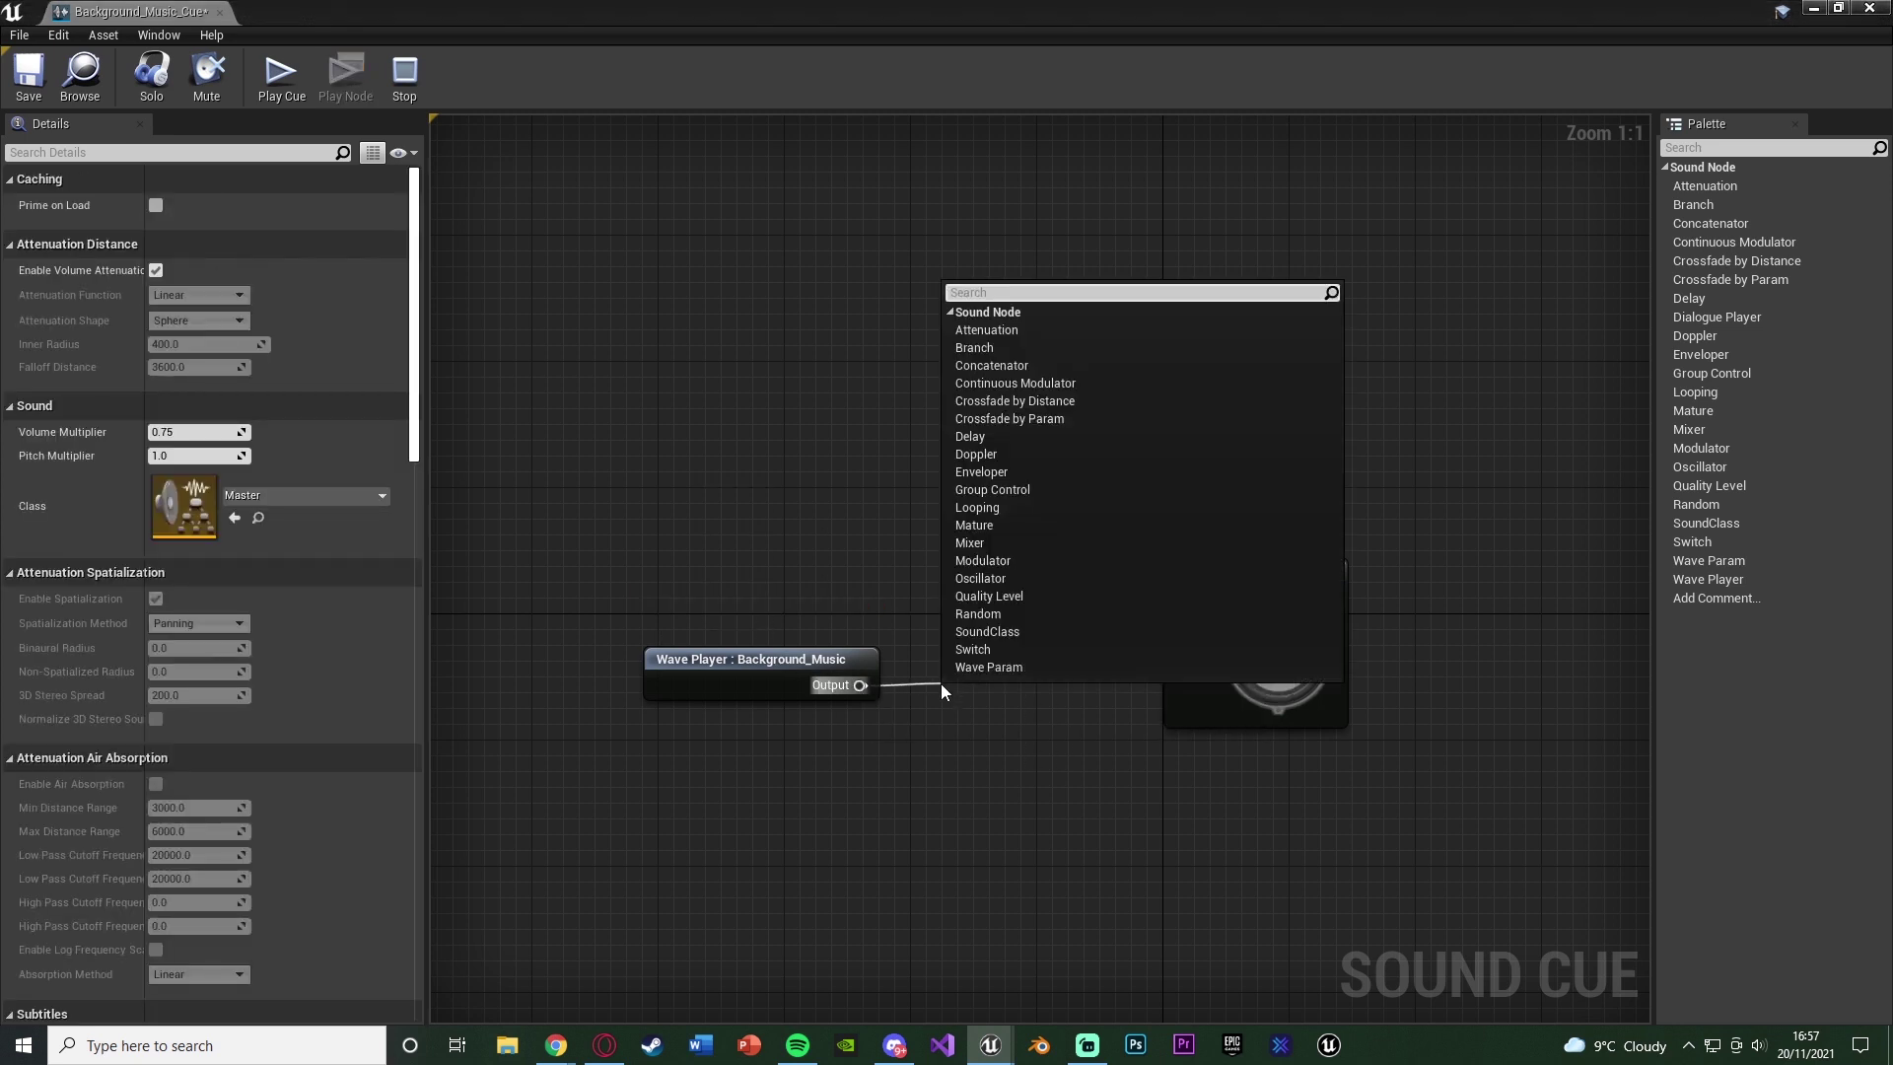
{"action": "type", "text": "env"}
{"action": "key", "text": "Return"}
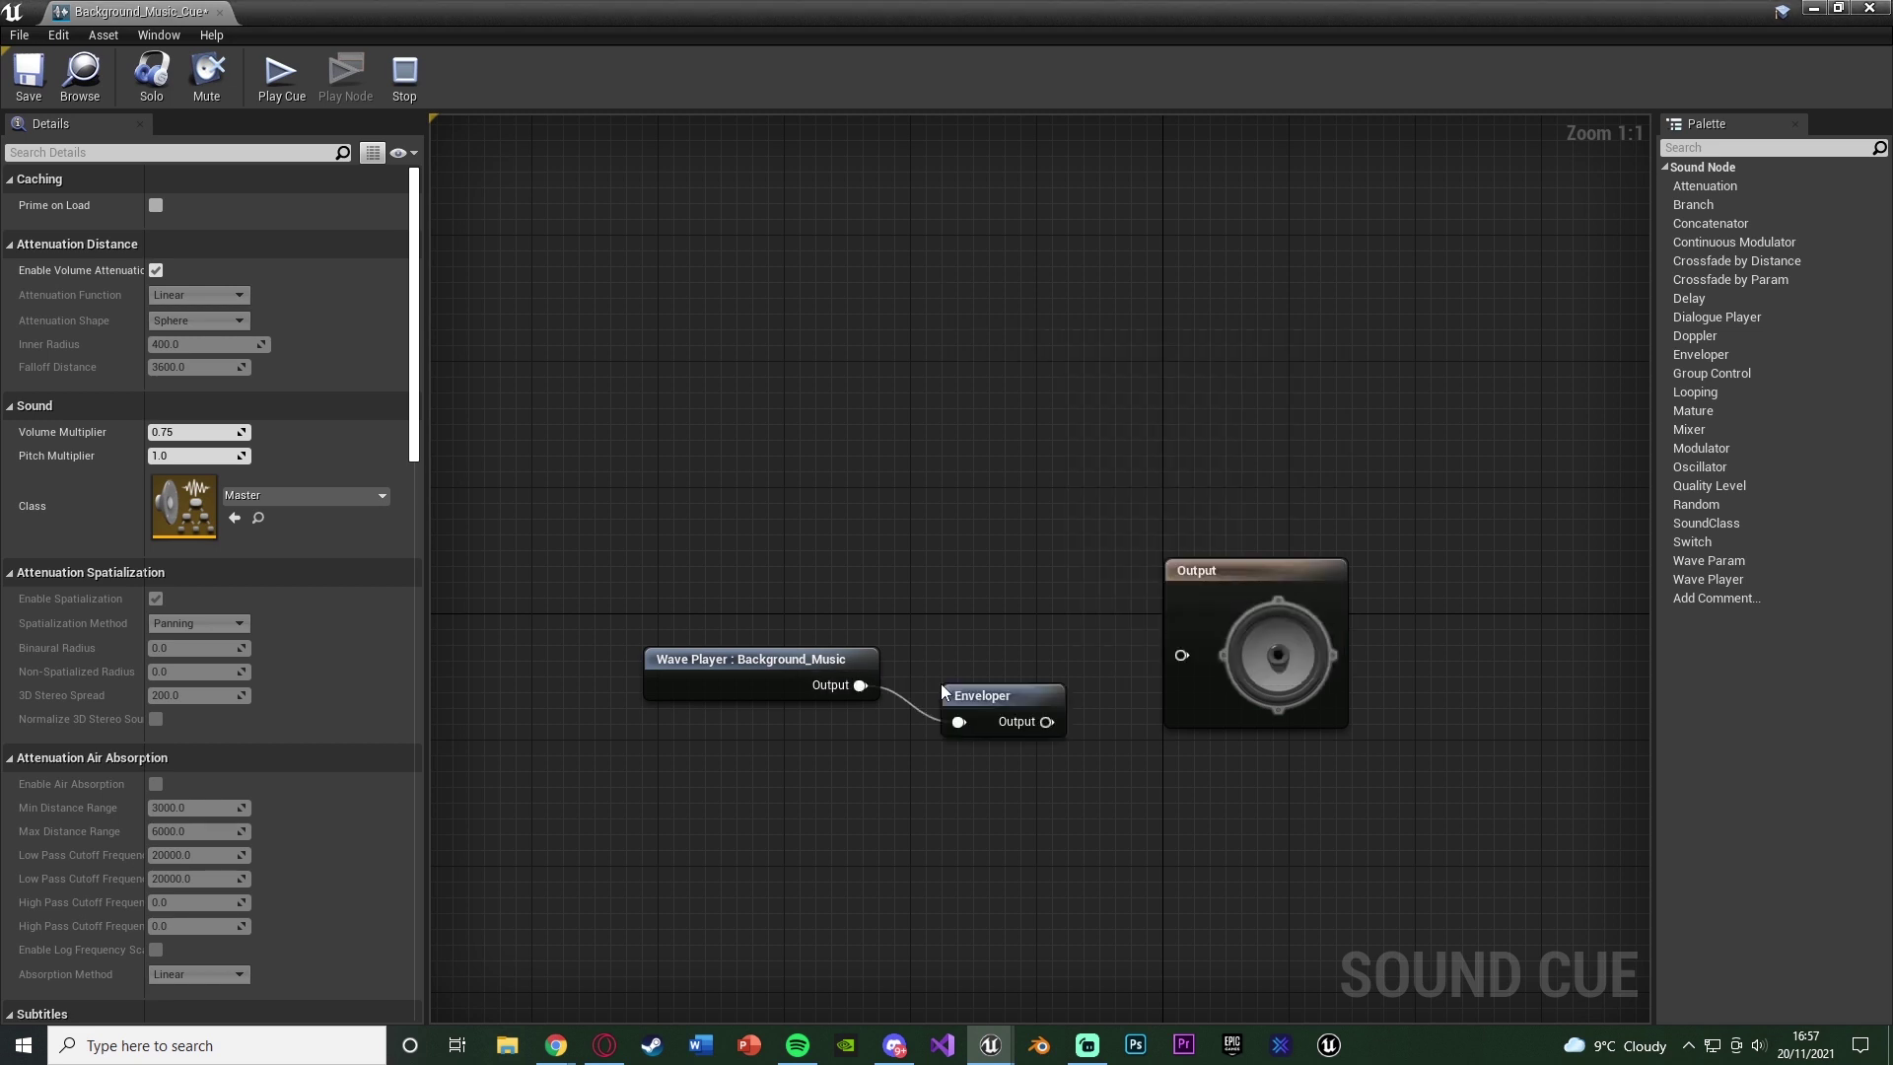
{"action": "key", "text": "ctrl+z"}
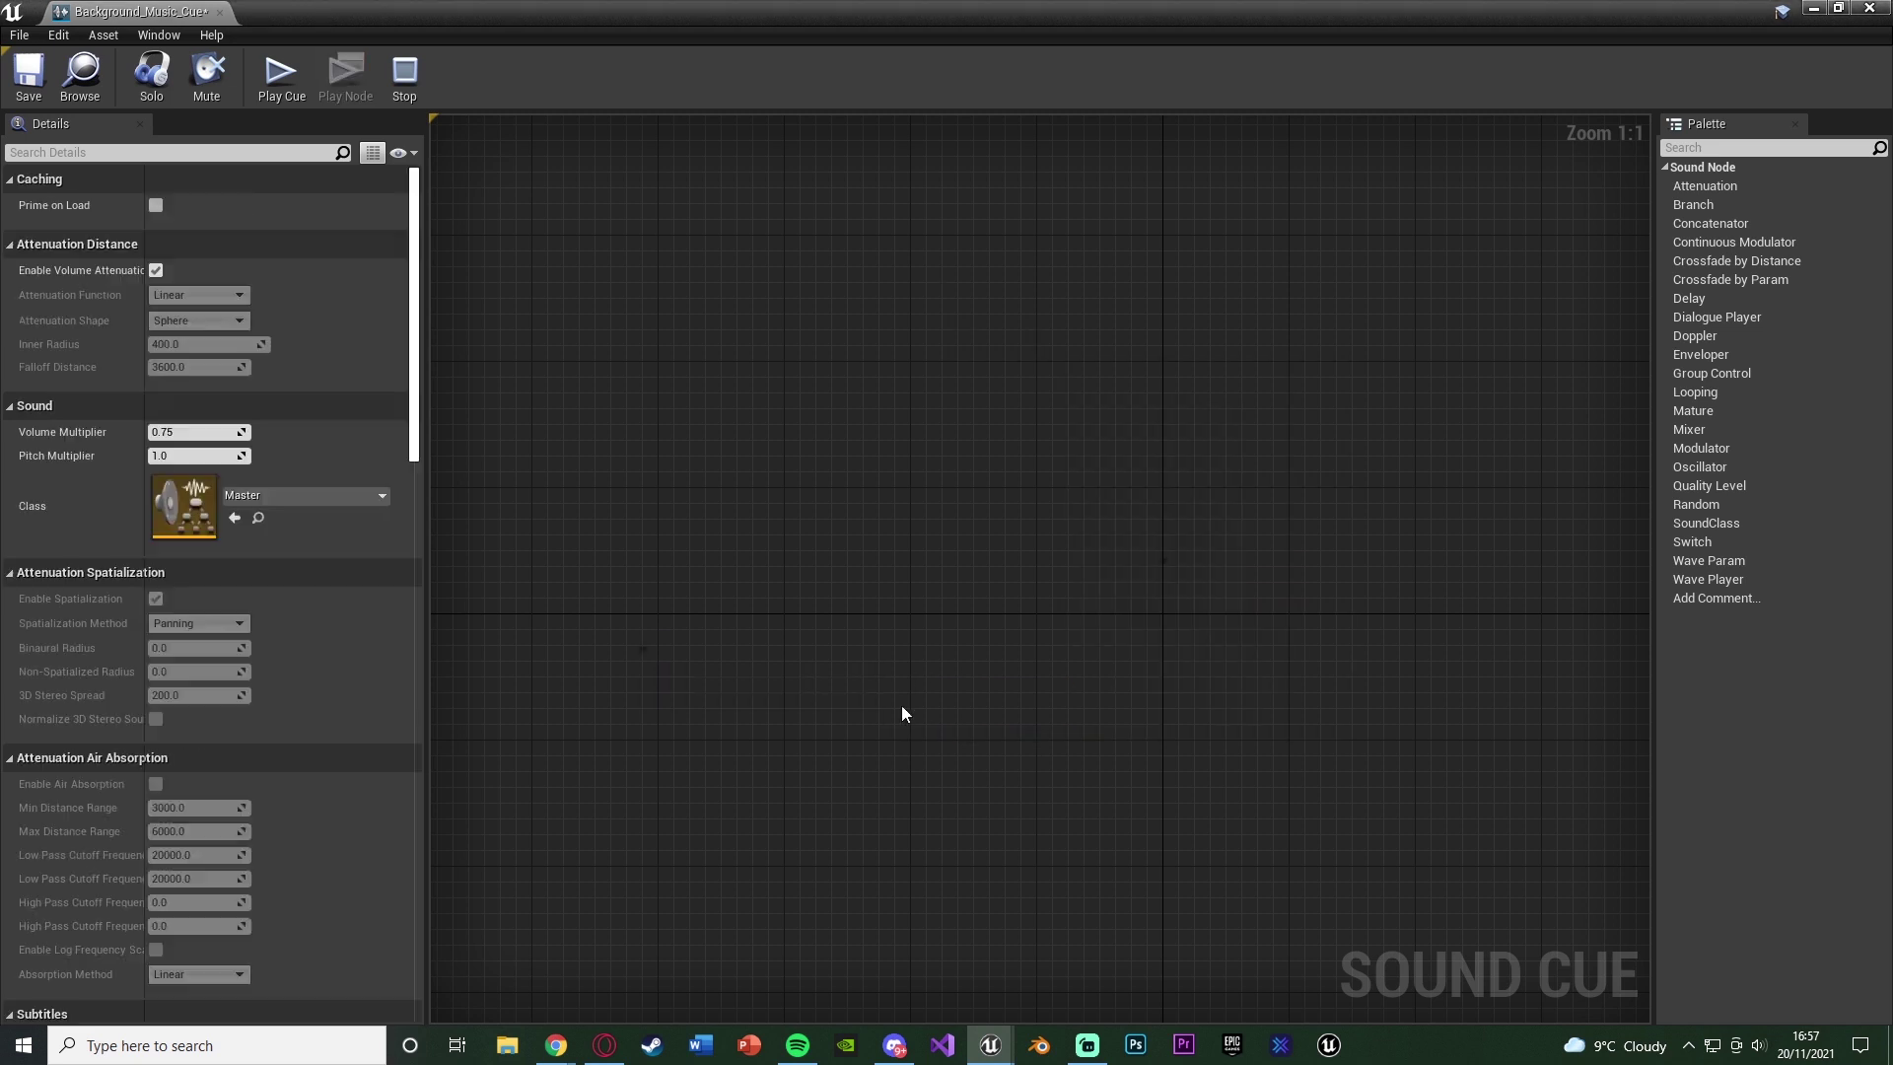
Insert a Looping node between the Background_Music wave player and the Output node, and align both nodes beside the Output
{"action": "left_click_drag", "start_coordinate": [860, 685], "coordinate": [1181, 654]}
{"action": "type", "text": "loop"}
{"action": "key", "text": "Return"}
{"action": "left_click_drag", "start_coordinate": [666, 620], "coordinate": [1049, 754]}
{"action": "left_click_drag", "start_coordinate": [960, 659], "coordinate": [1074, 628]}
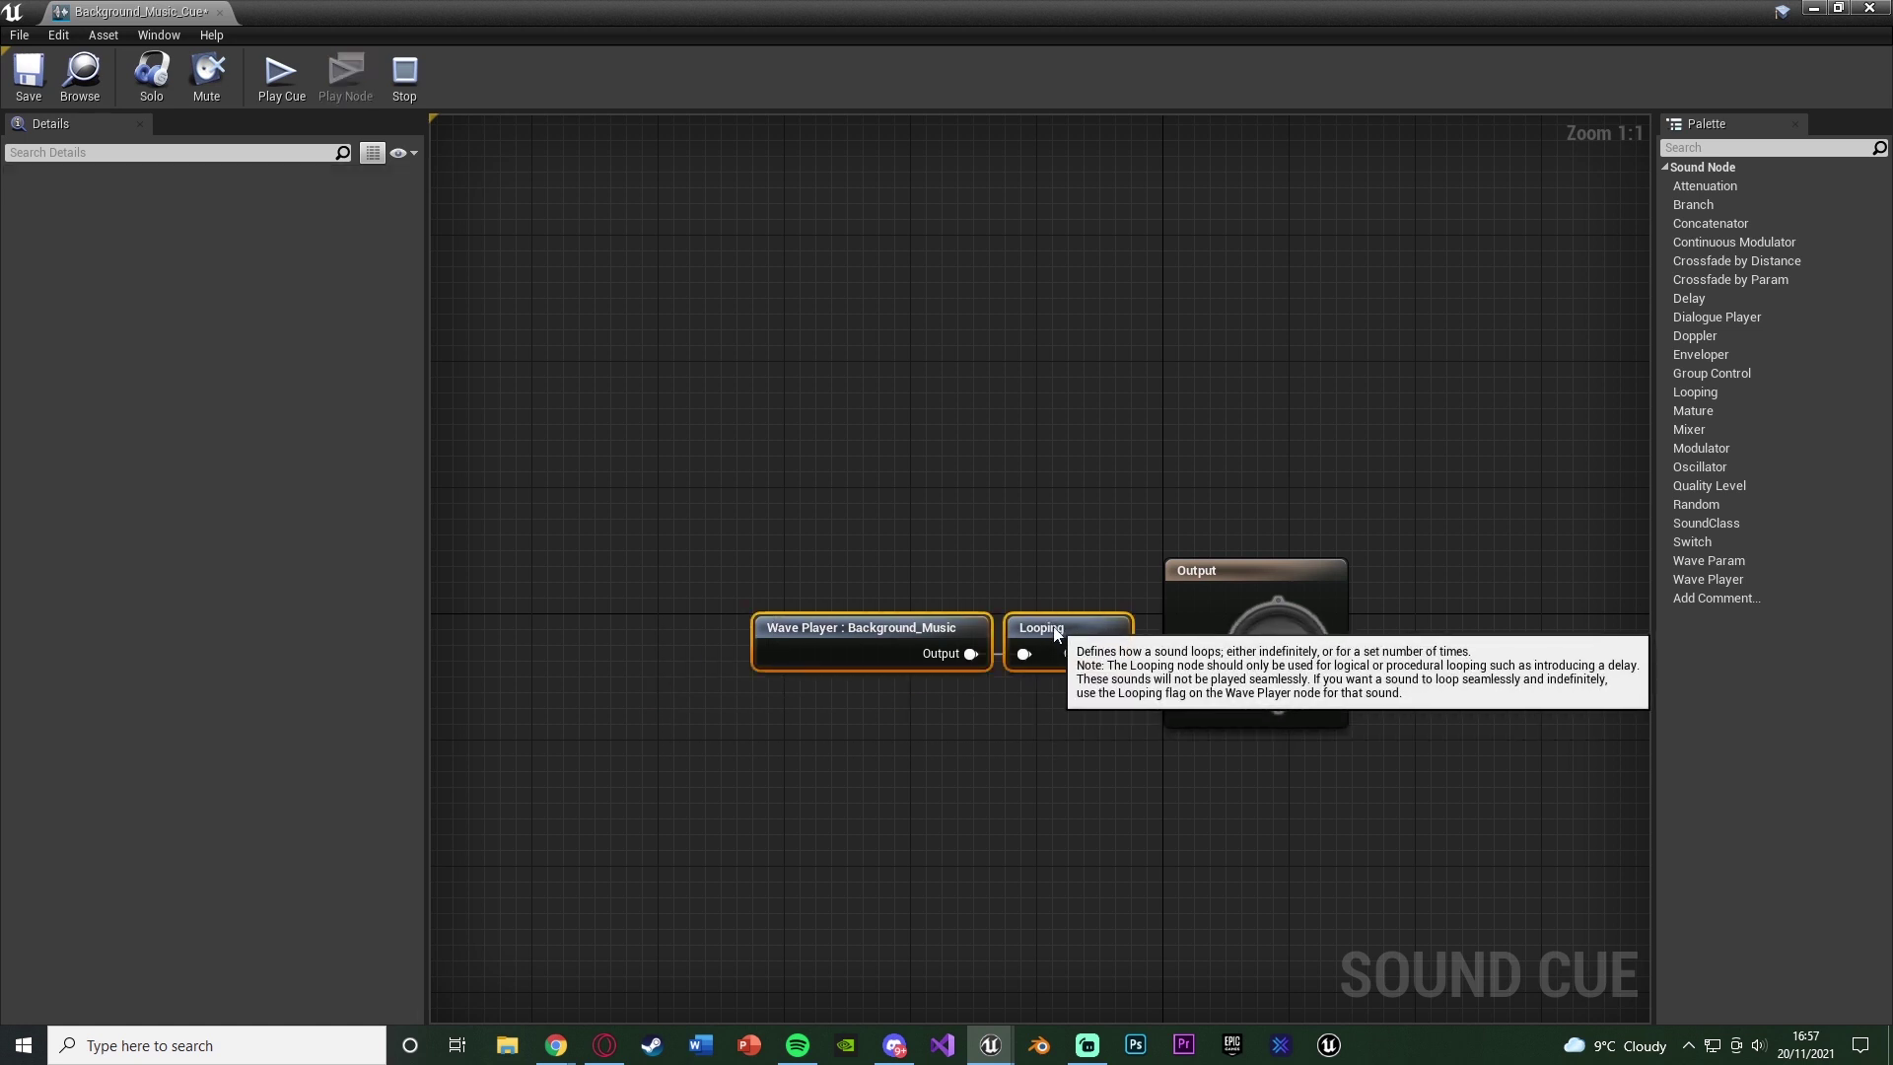
{"action": "left_click", "coordinate": [961, 512]}
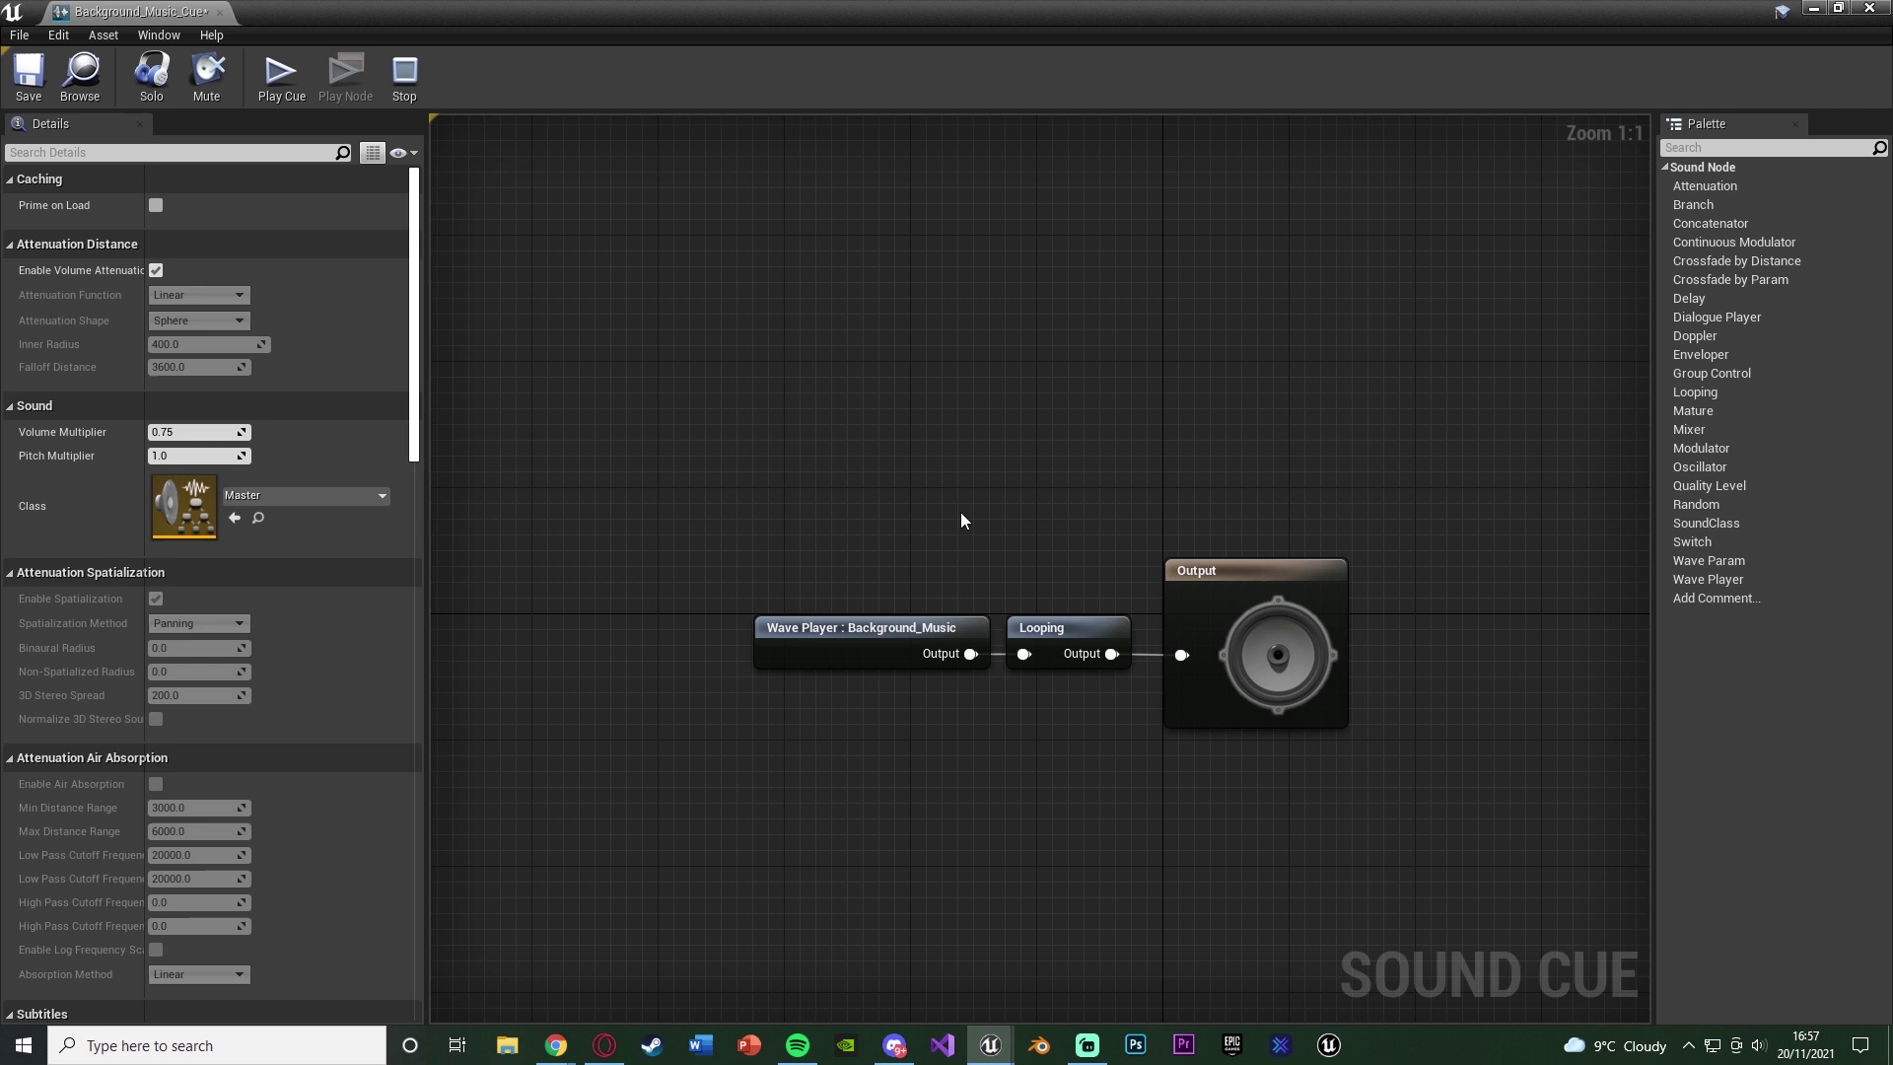
{"action": "left_click", "coordinate": [937, 632]}
{"action": "left_click_drag", "start_coordinate": [1083, 848], "coordinate": [1091, 616]}
{"action": "left_click", "coordinate": [1079, 763]}
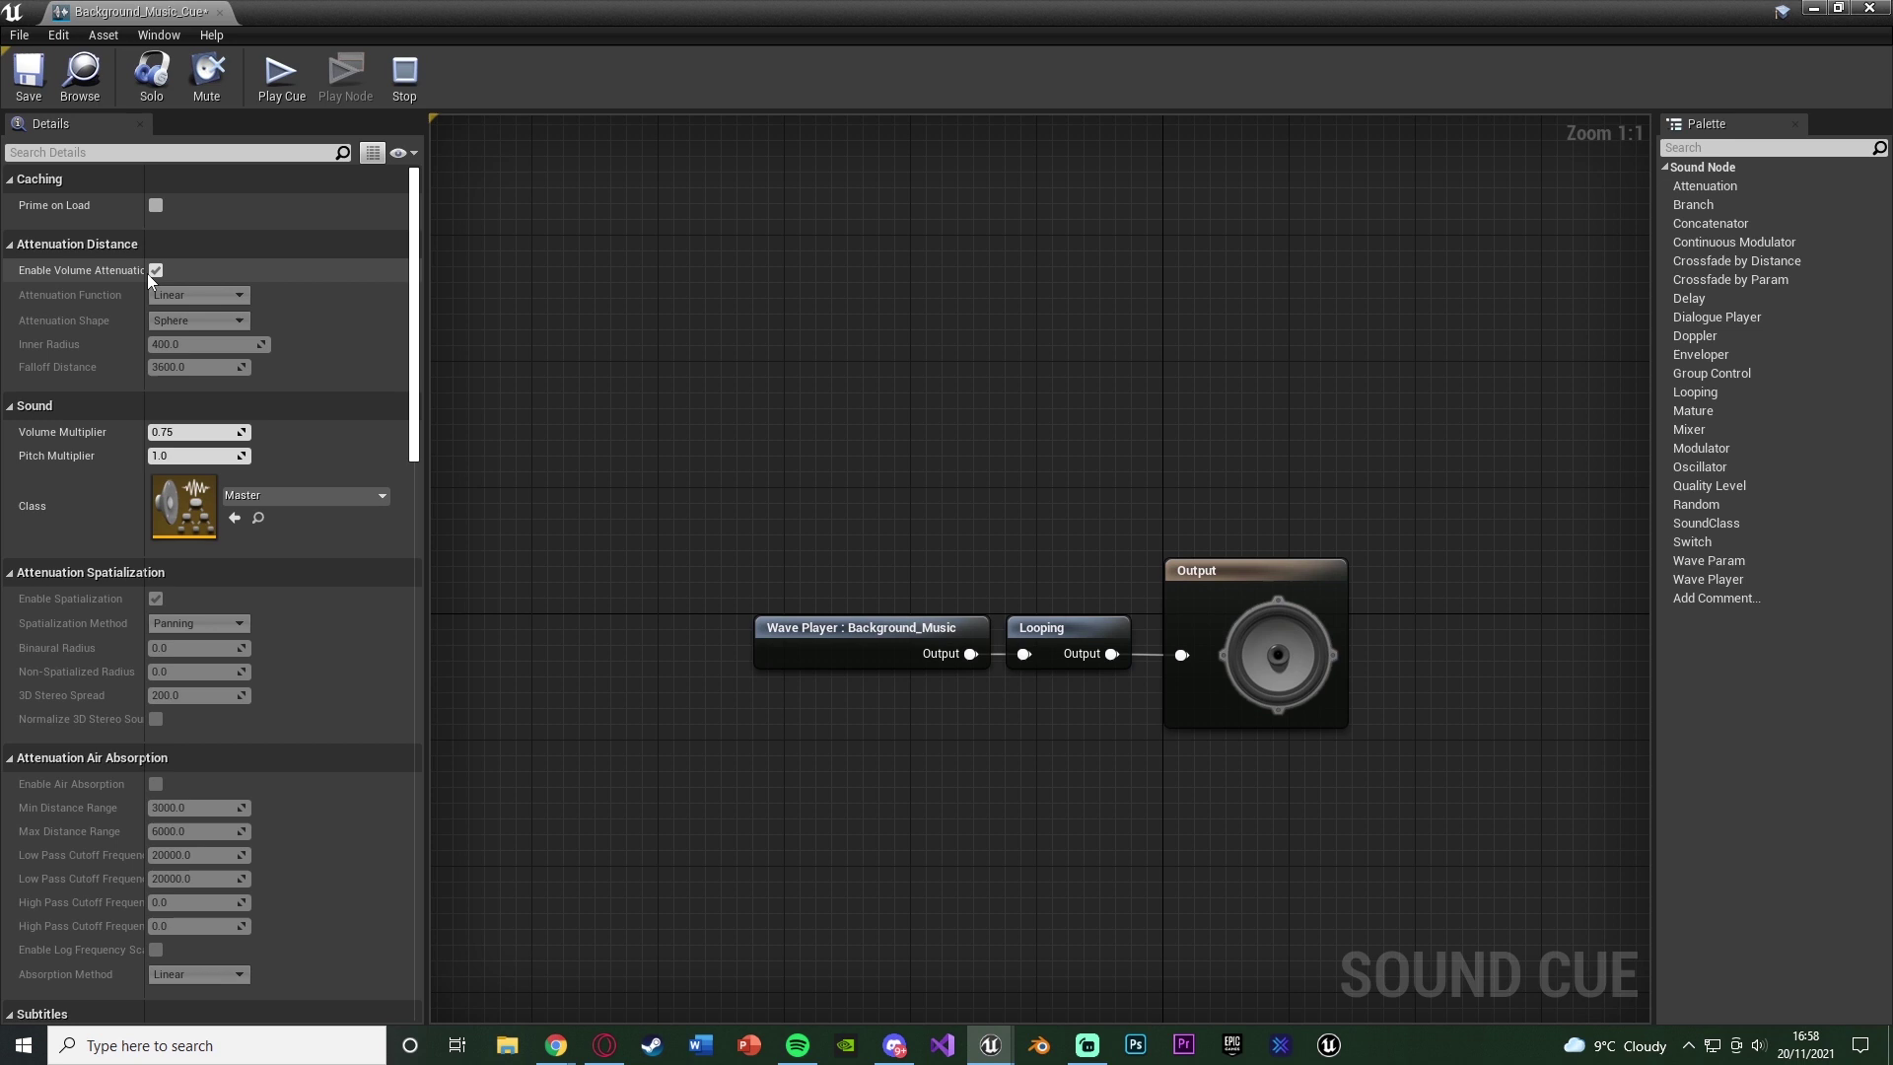
Enable Override Attenuation for the sound cue, review its attenuation distance settings and save the cue
{"action": "scroll", "coordinate": [340, 499], "scroll_direction": "down", "scroll_amount": 15}
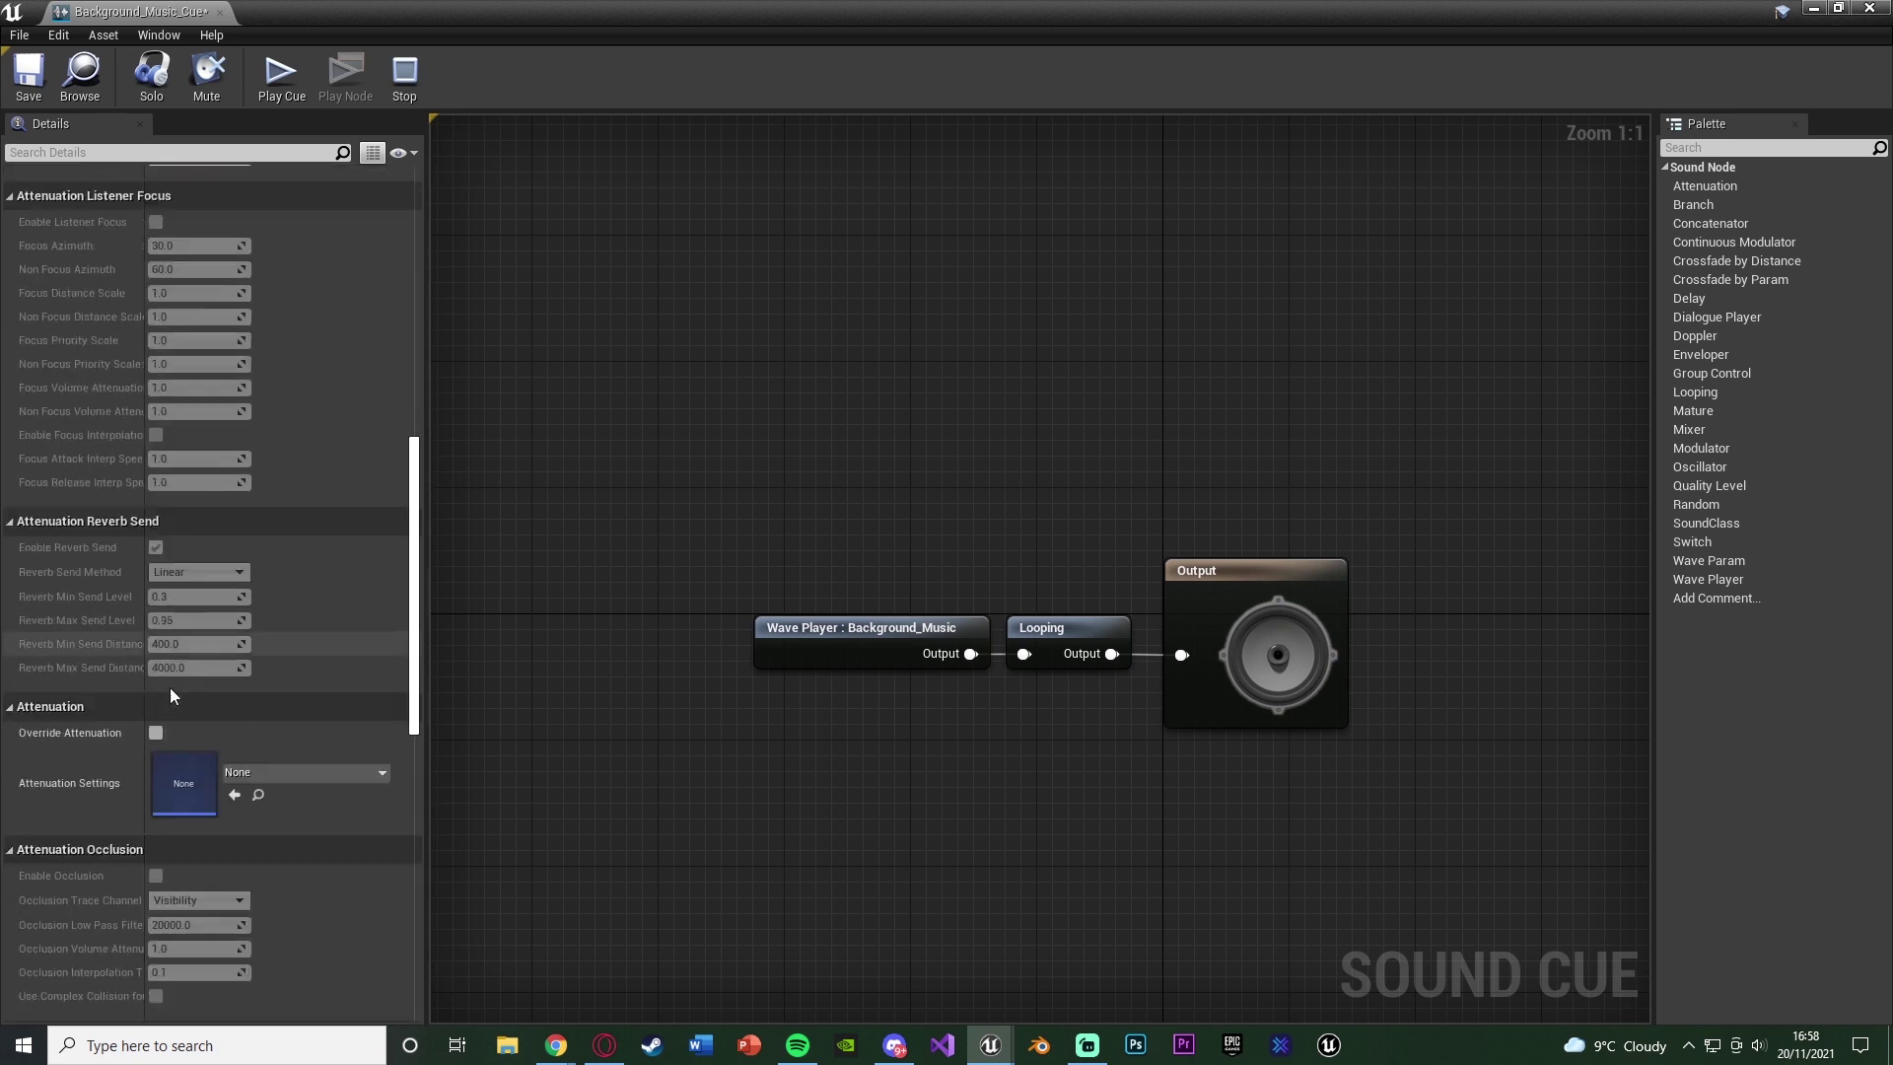
{"action": "scroll", "coordinate": [162, 701], "scroll_direction": "down", "scroll_amount": 3}
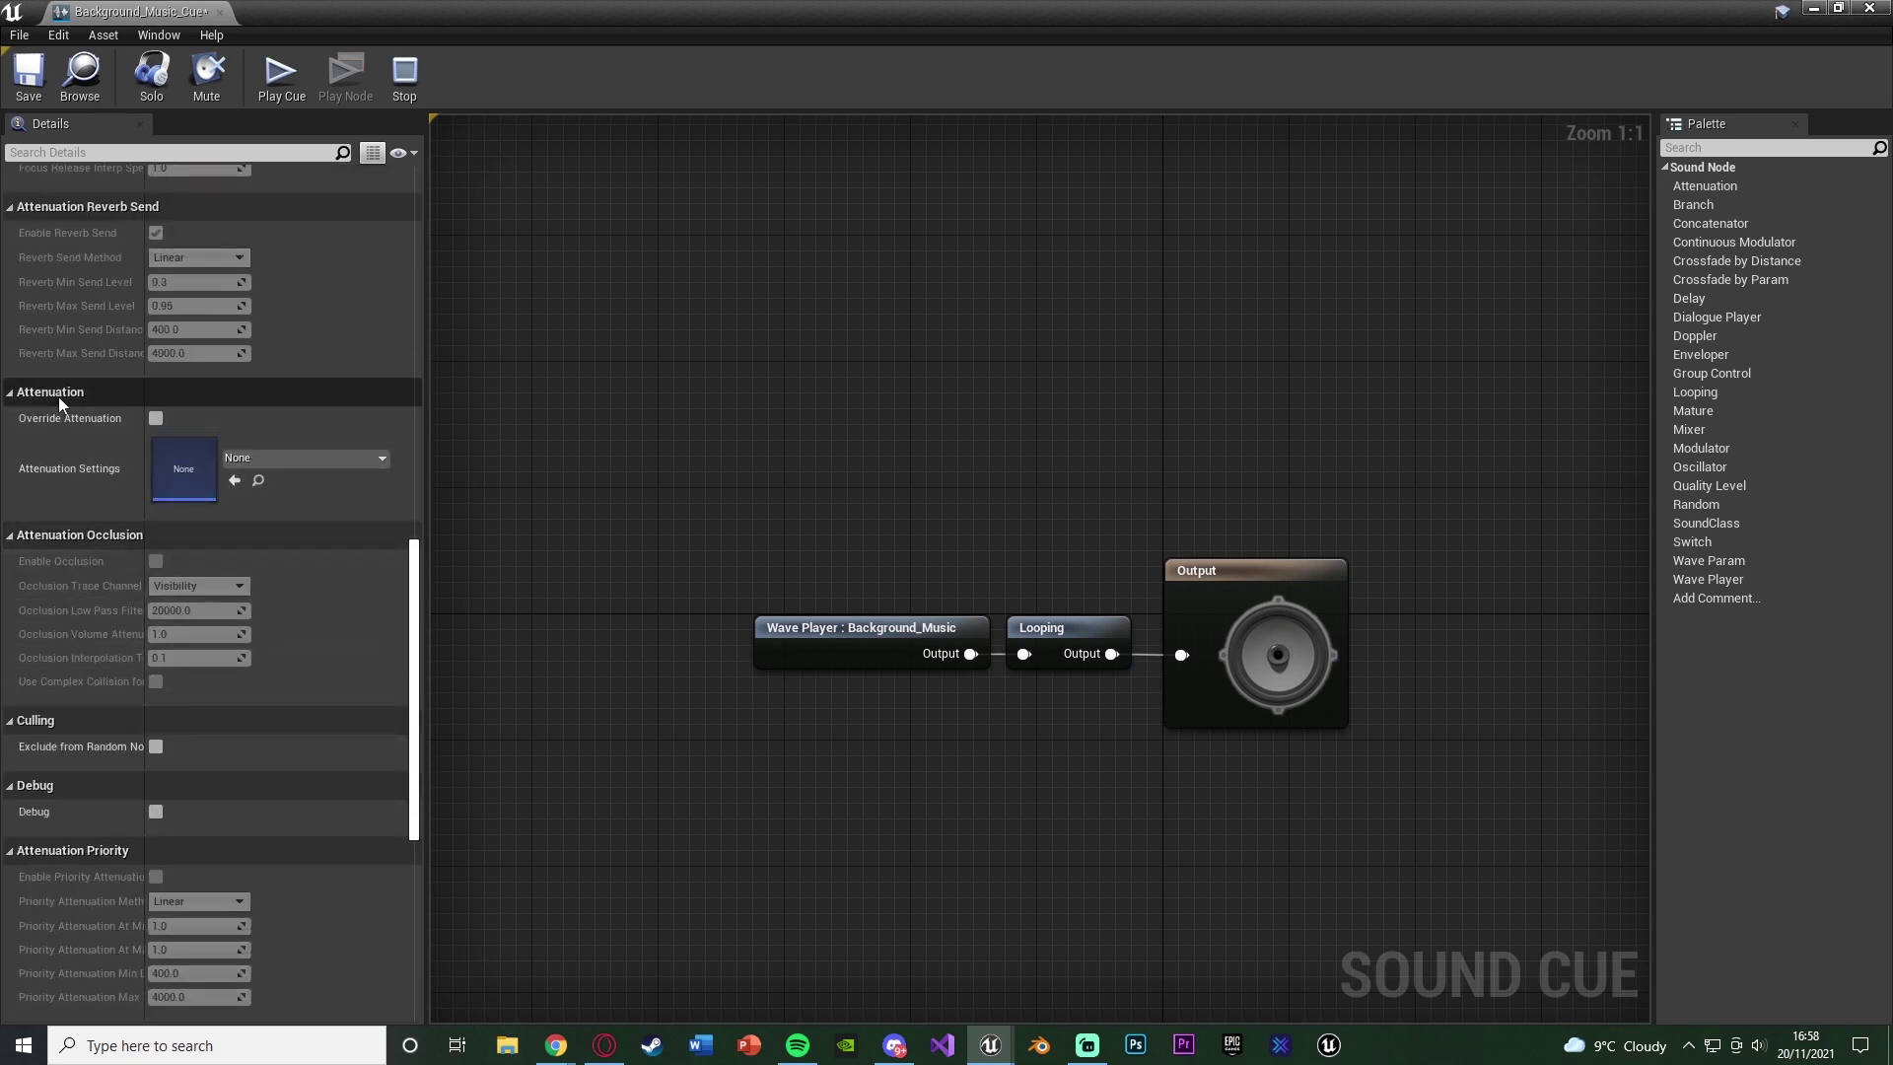
{"action": "left_click", "coordinate": [158, 418]}
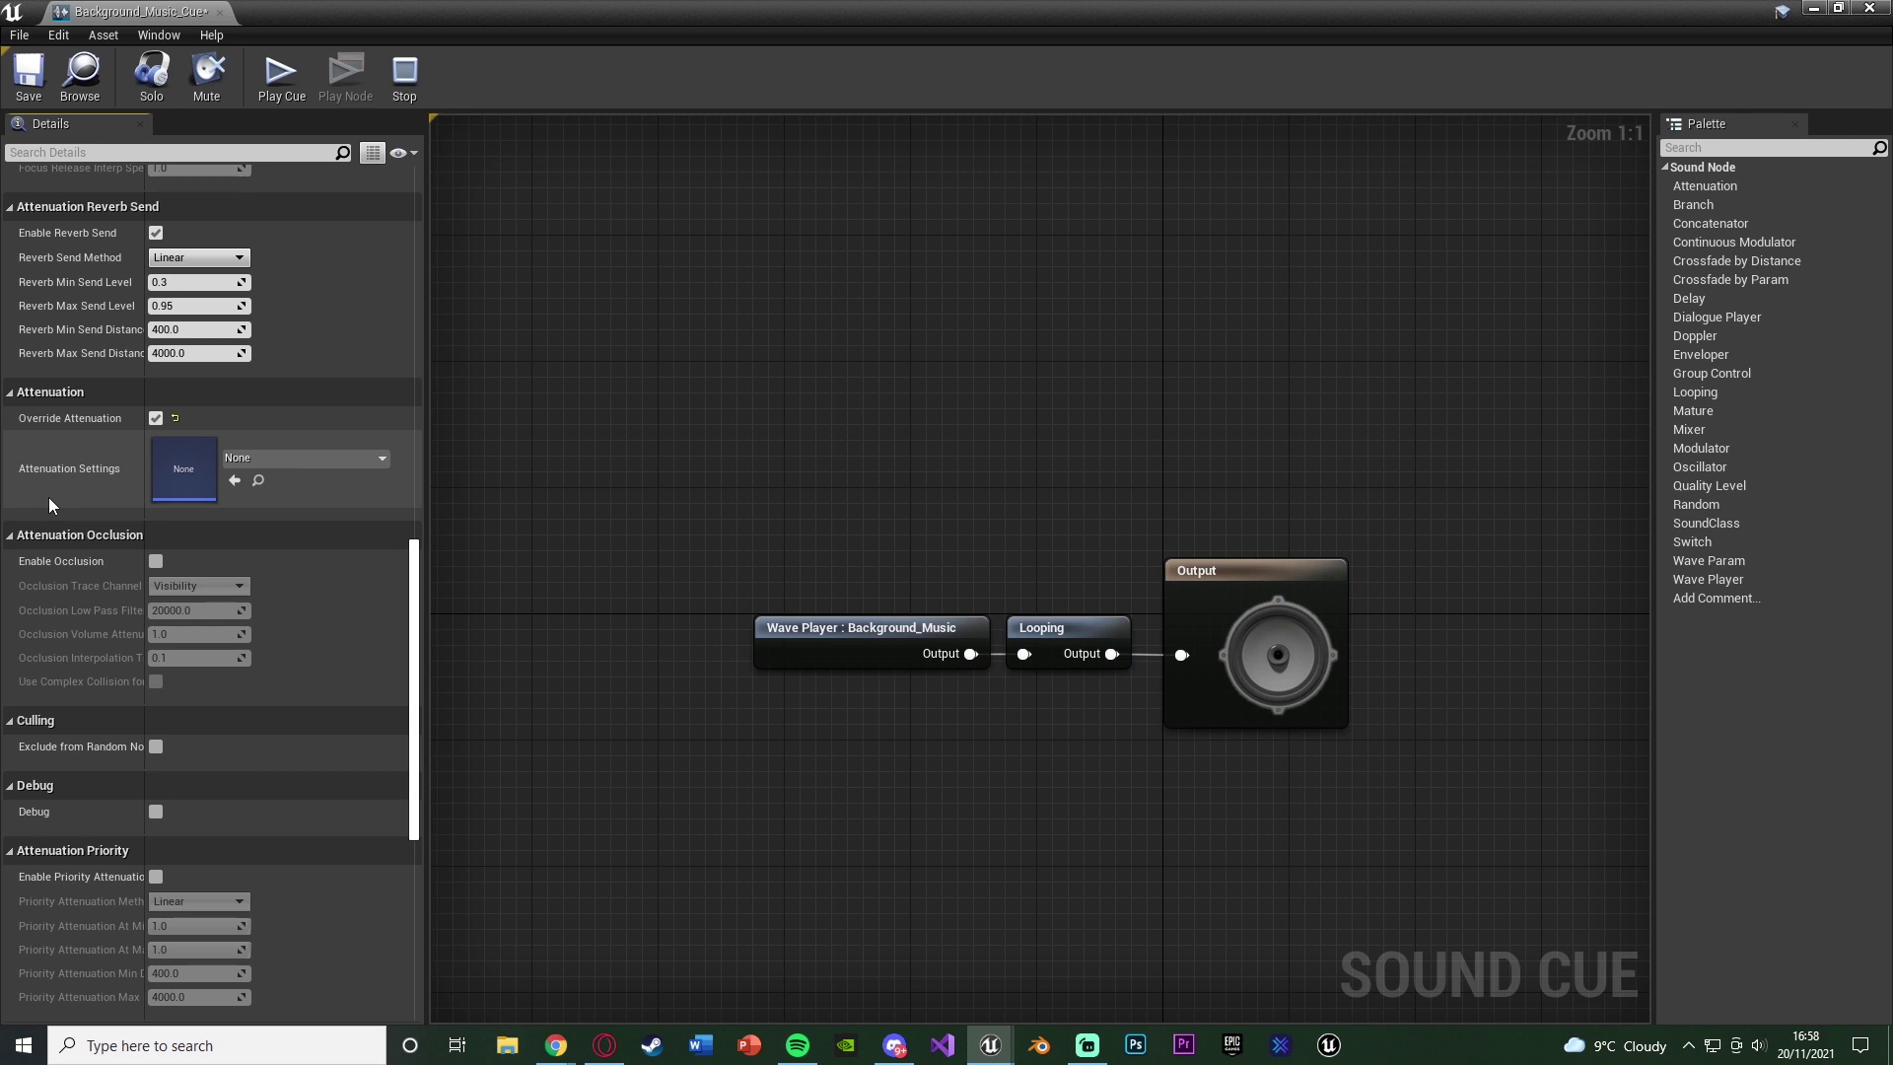
{"action": "scroll", "coordinate": [120, 580], "scroll_direction": "up", "scroll_amount": 10}
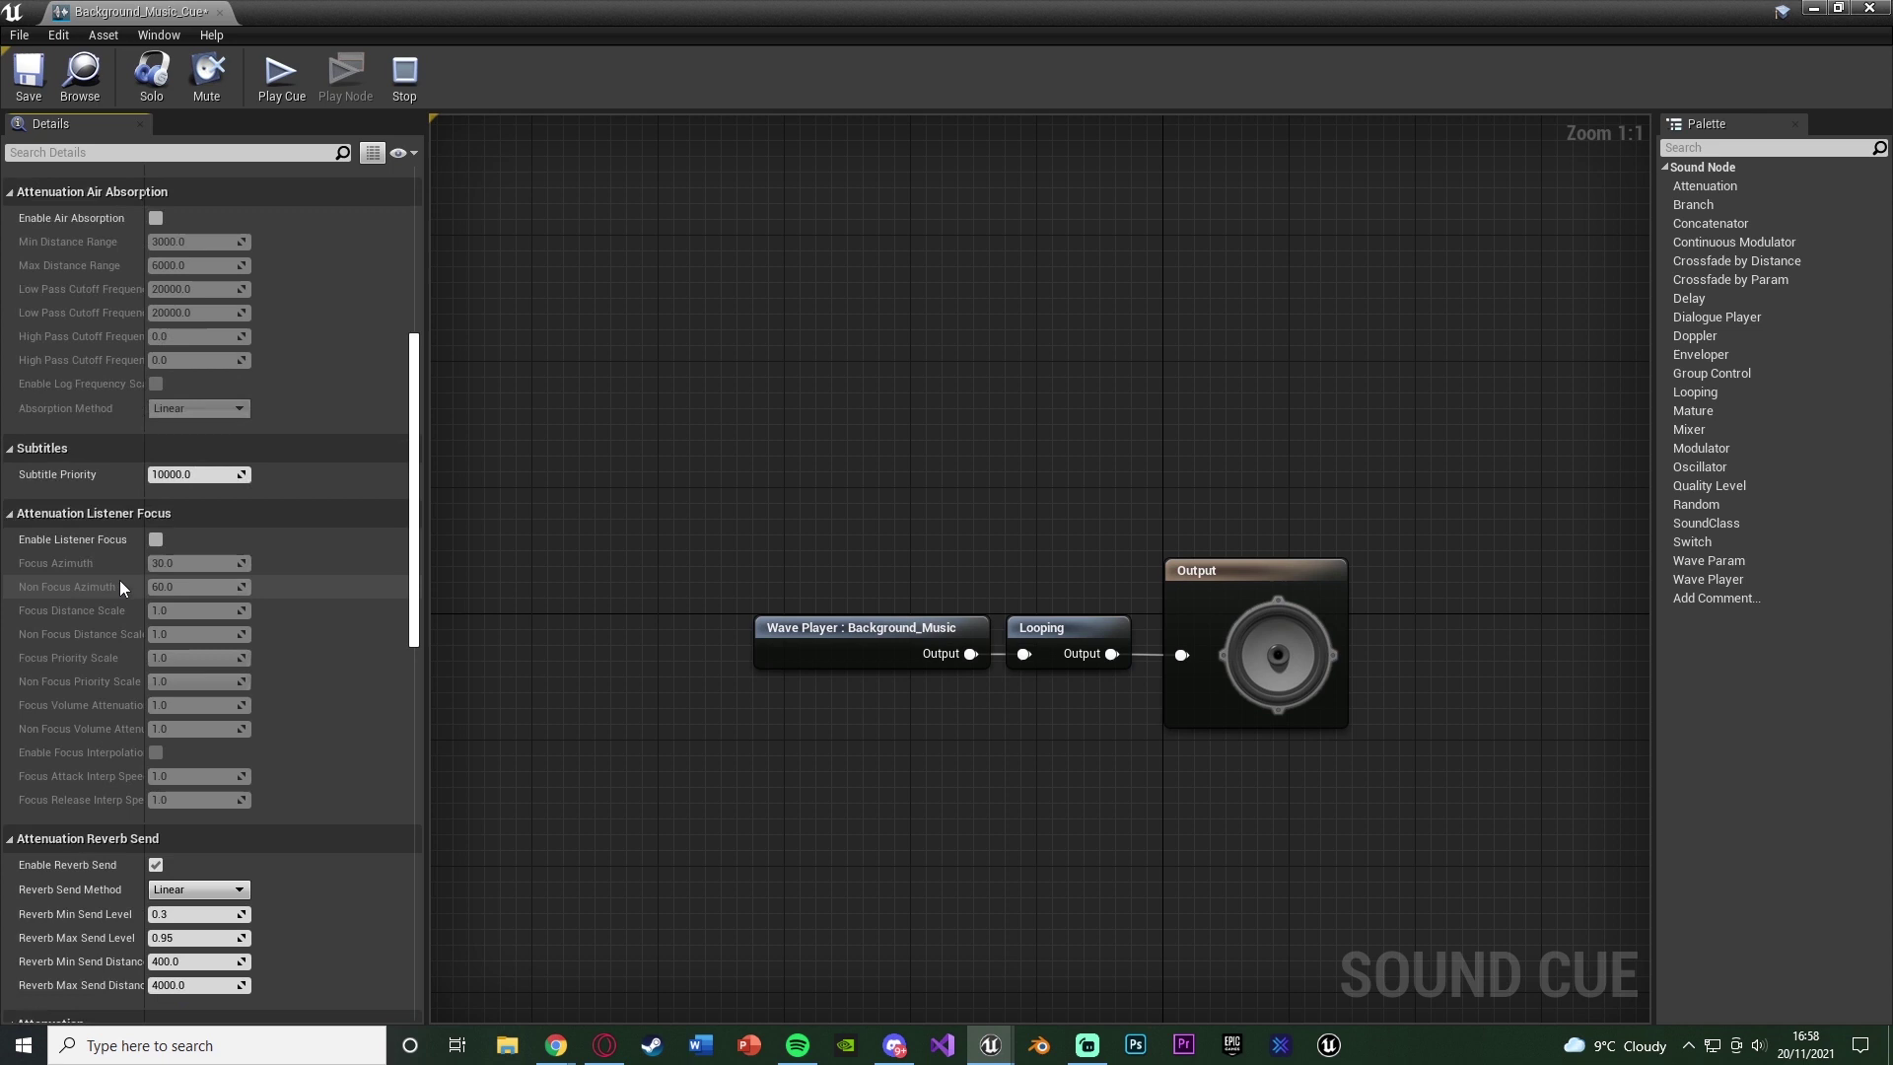
{"action": "scroll", "coordinate": [120, 587], "scroll_direction": "up", "scroll_amount": 9}
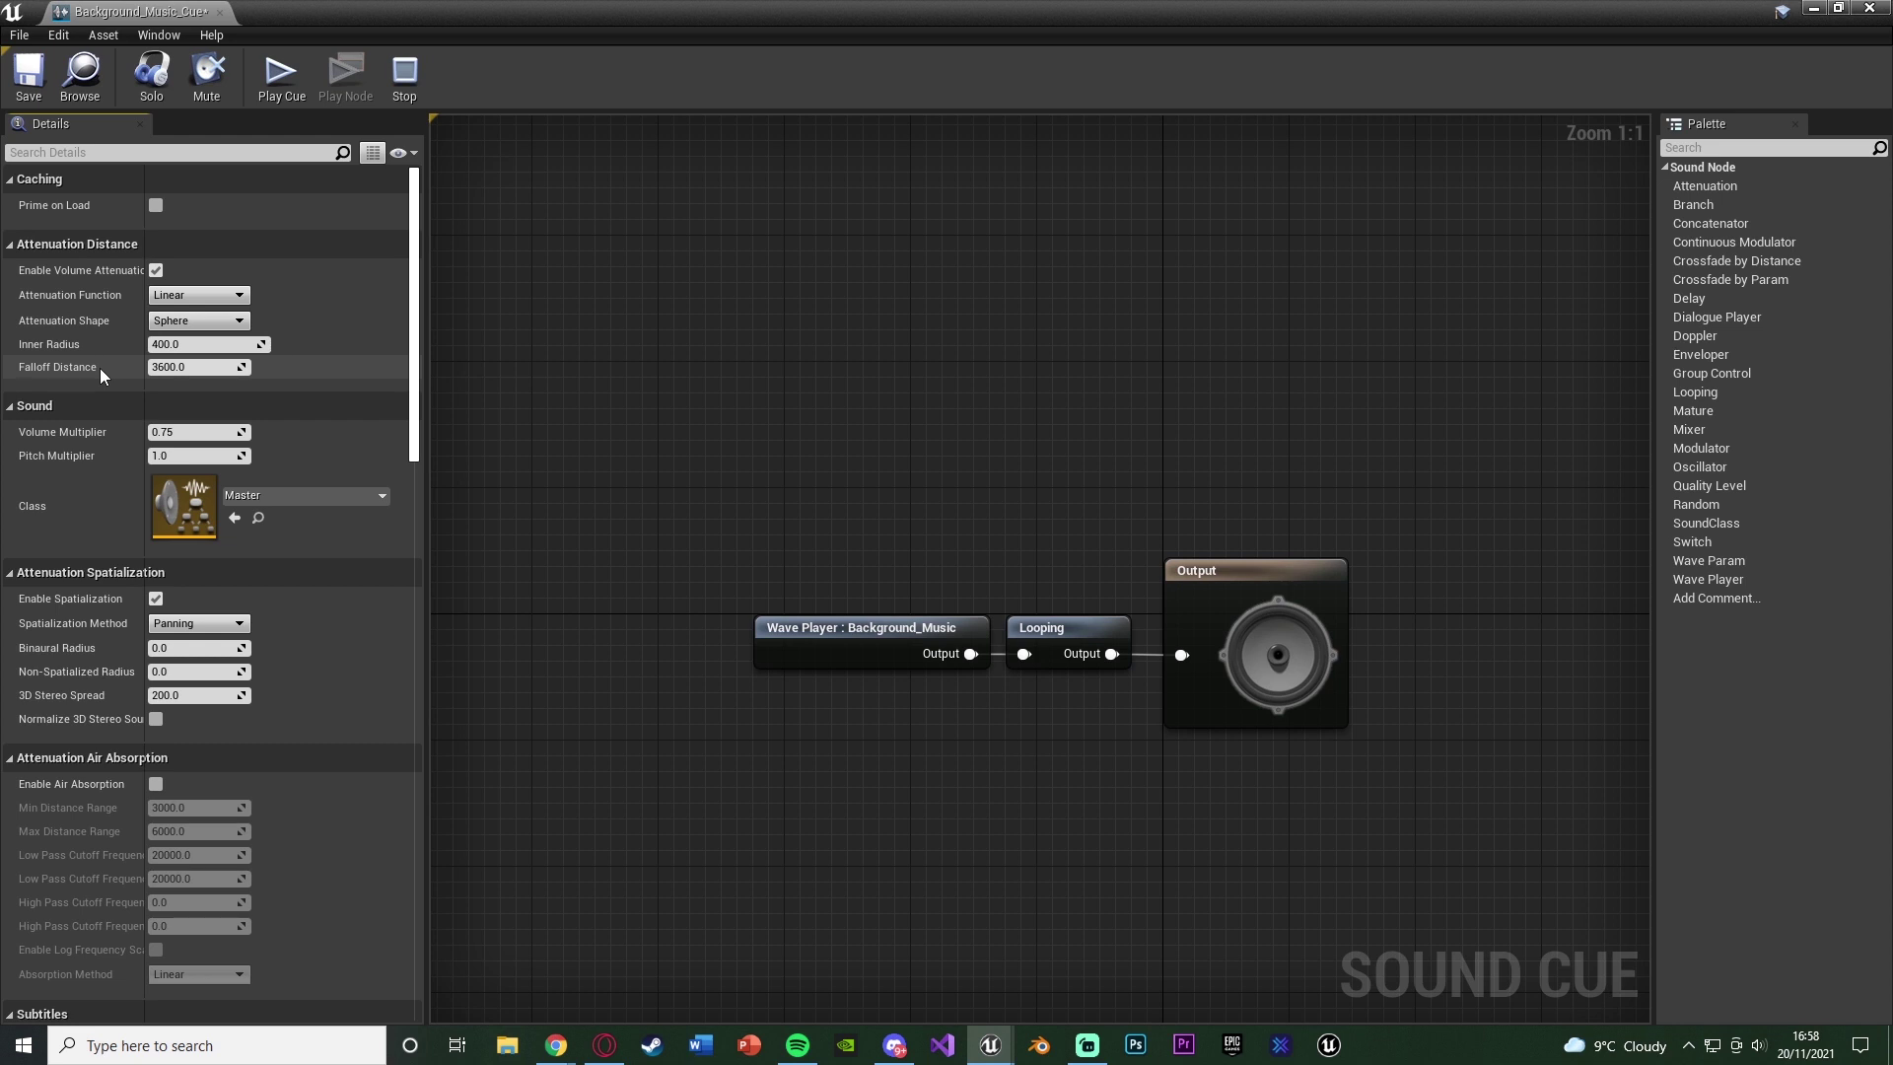
{"action": "key", "text": "ctrl+s"}
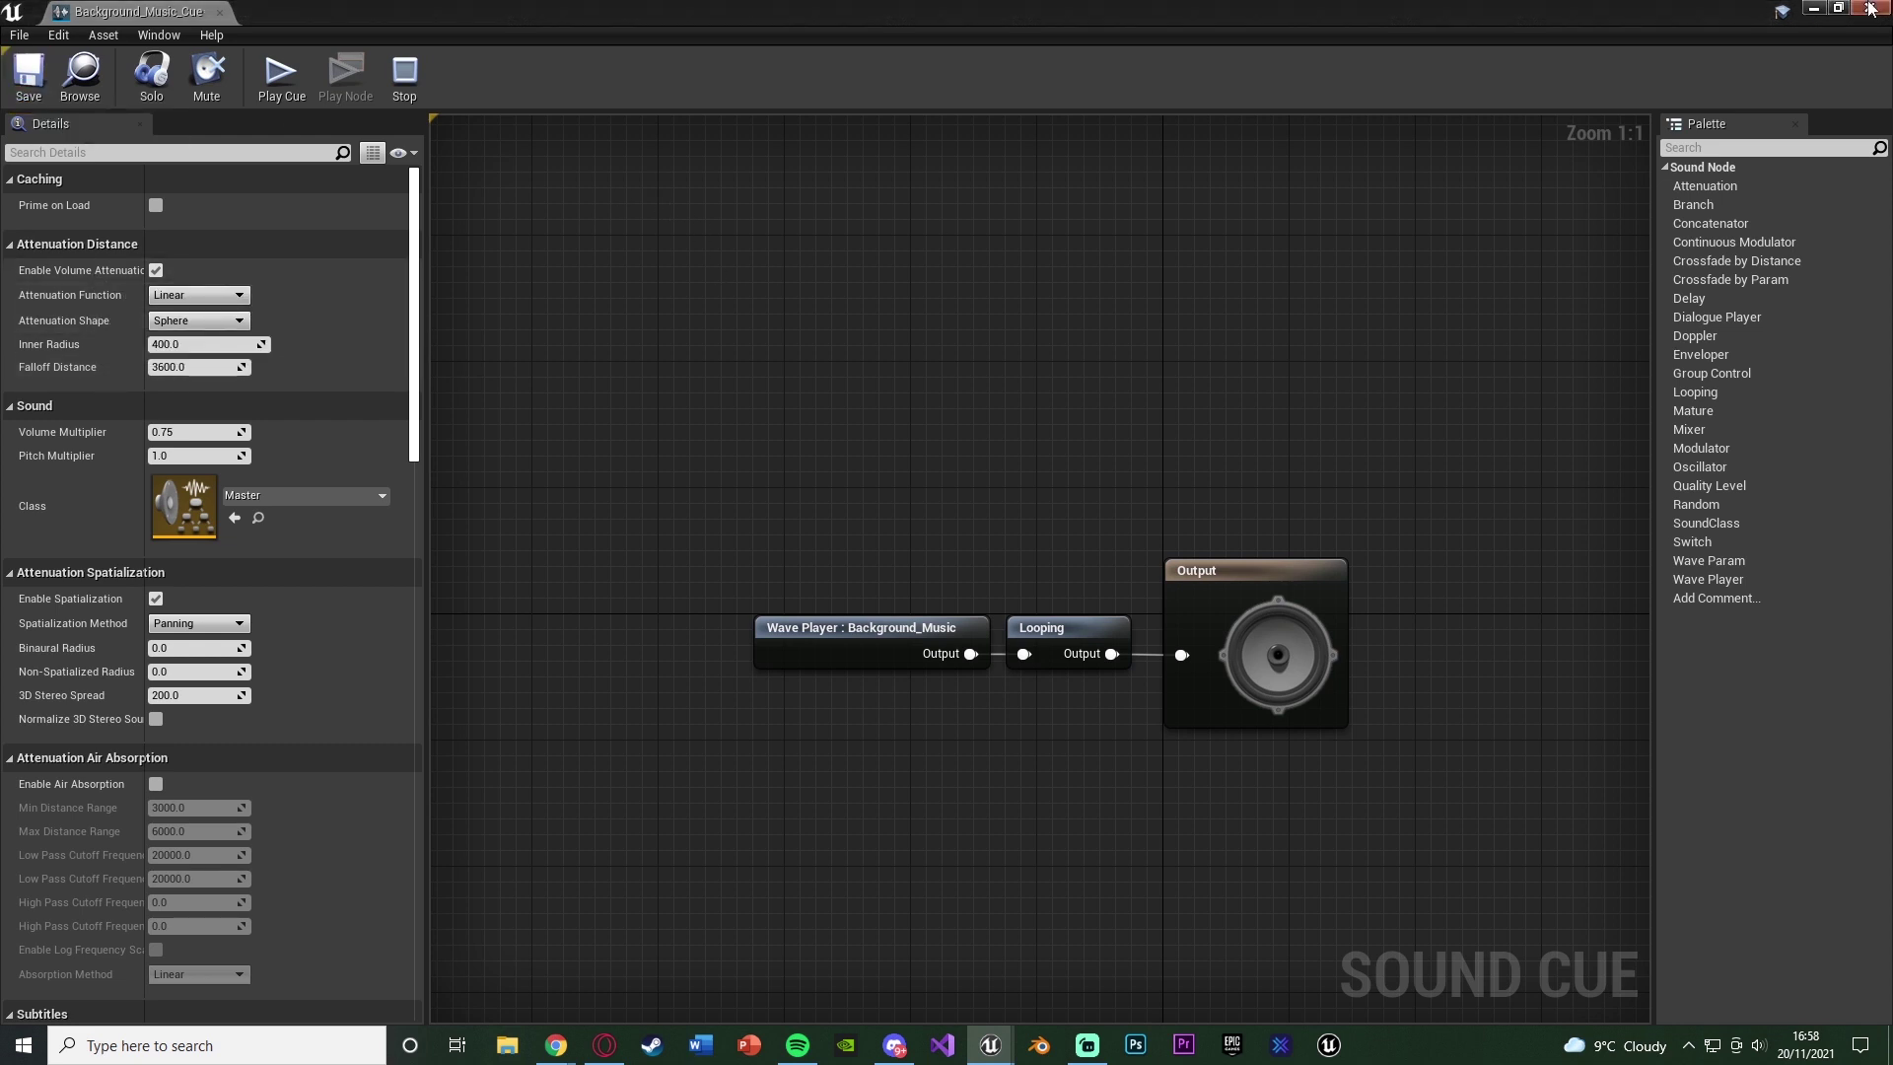
Place Background_Music_Cue in the level near the far wall corner and play the level to hear its attenuation
{"action": "left_click", "coordinate": [1815, 8]}
{"action": "left_click_drag", "start_coordinate": [452, 810], "coordinate": [1152, 232]}
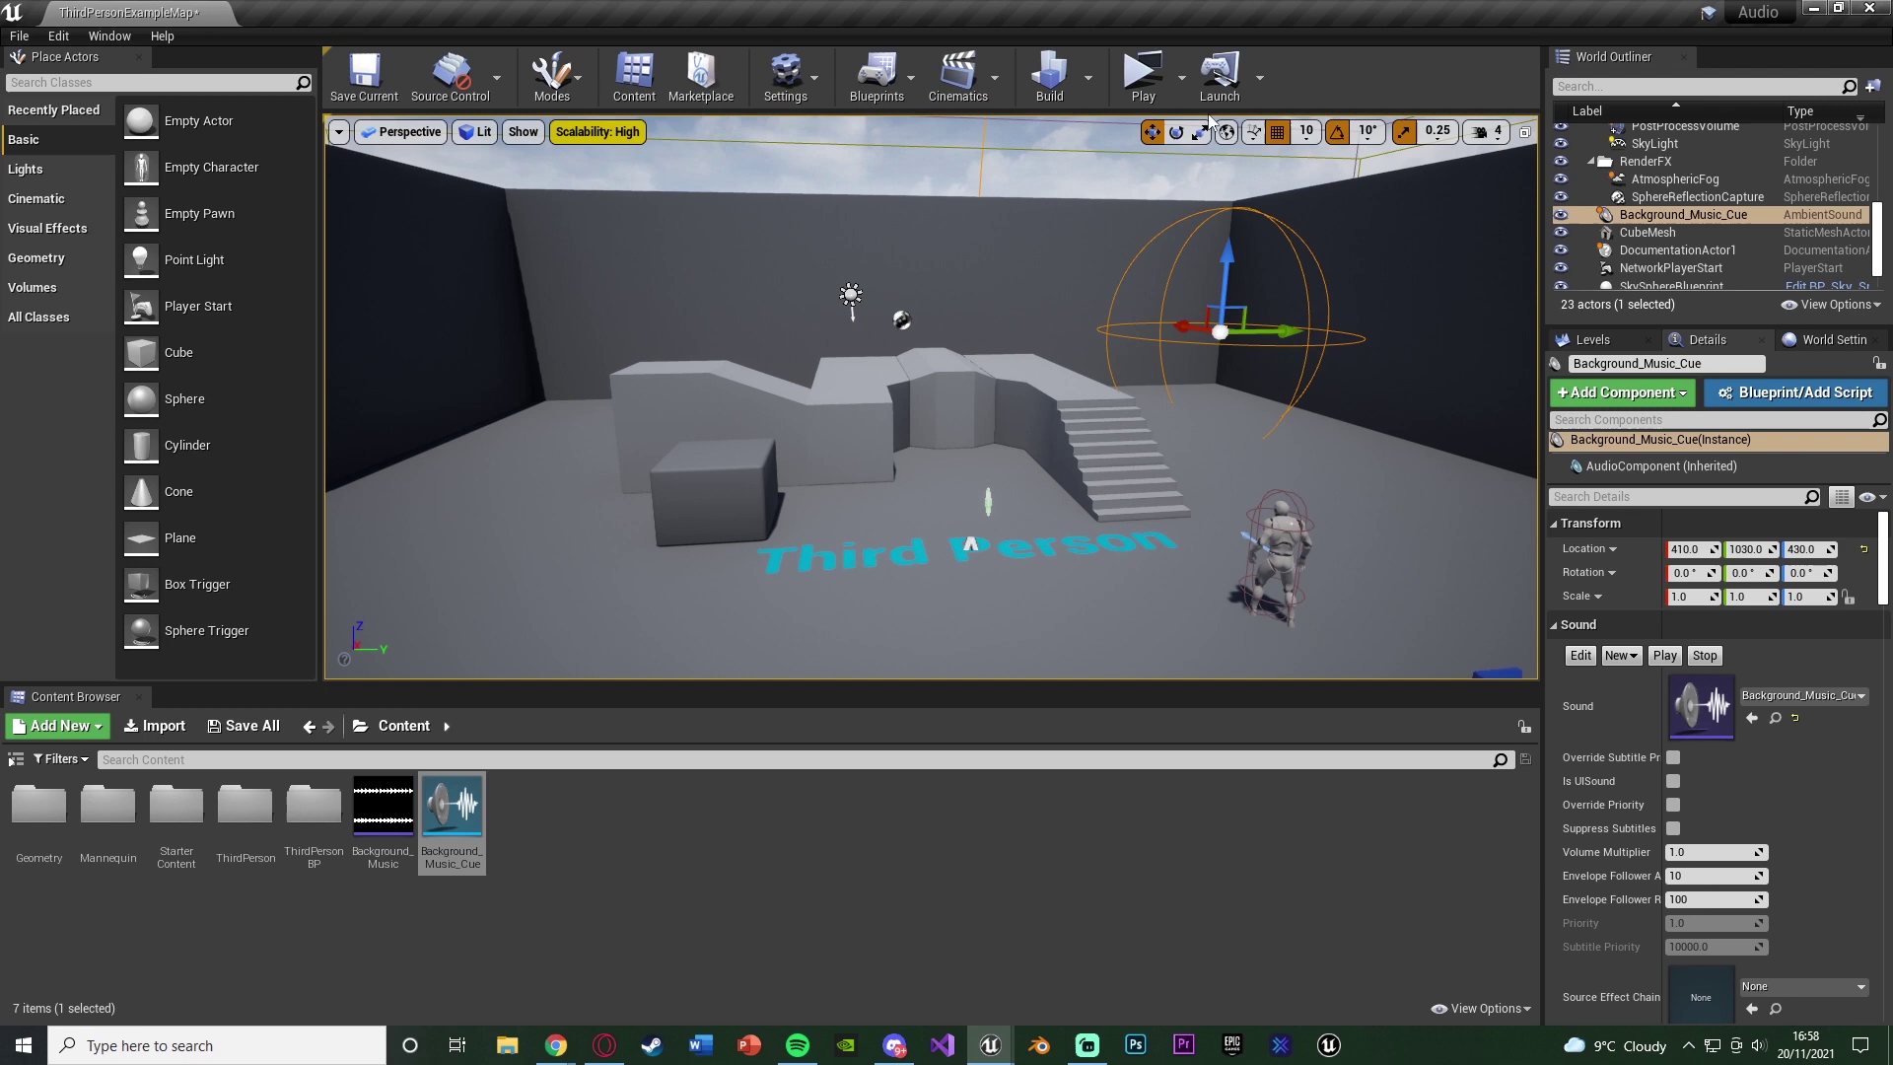
{"action": "left_click", "coordinate": [1143, 74]}
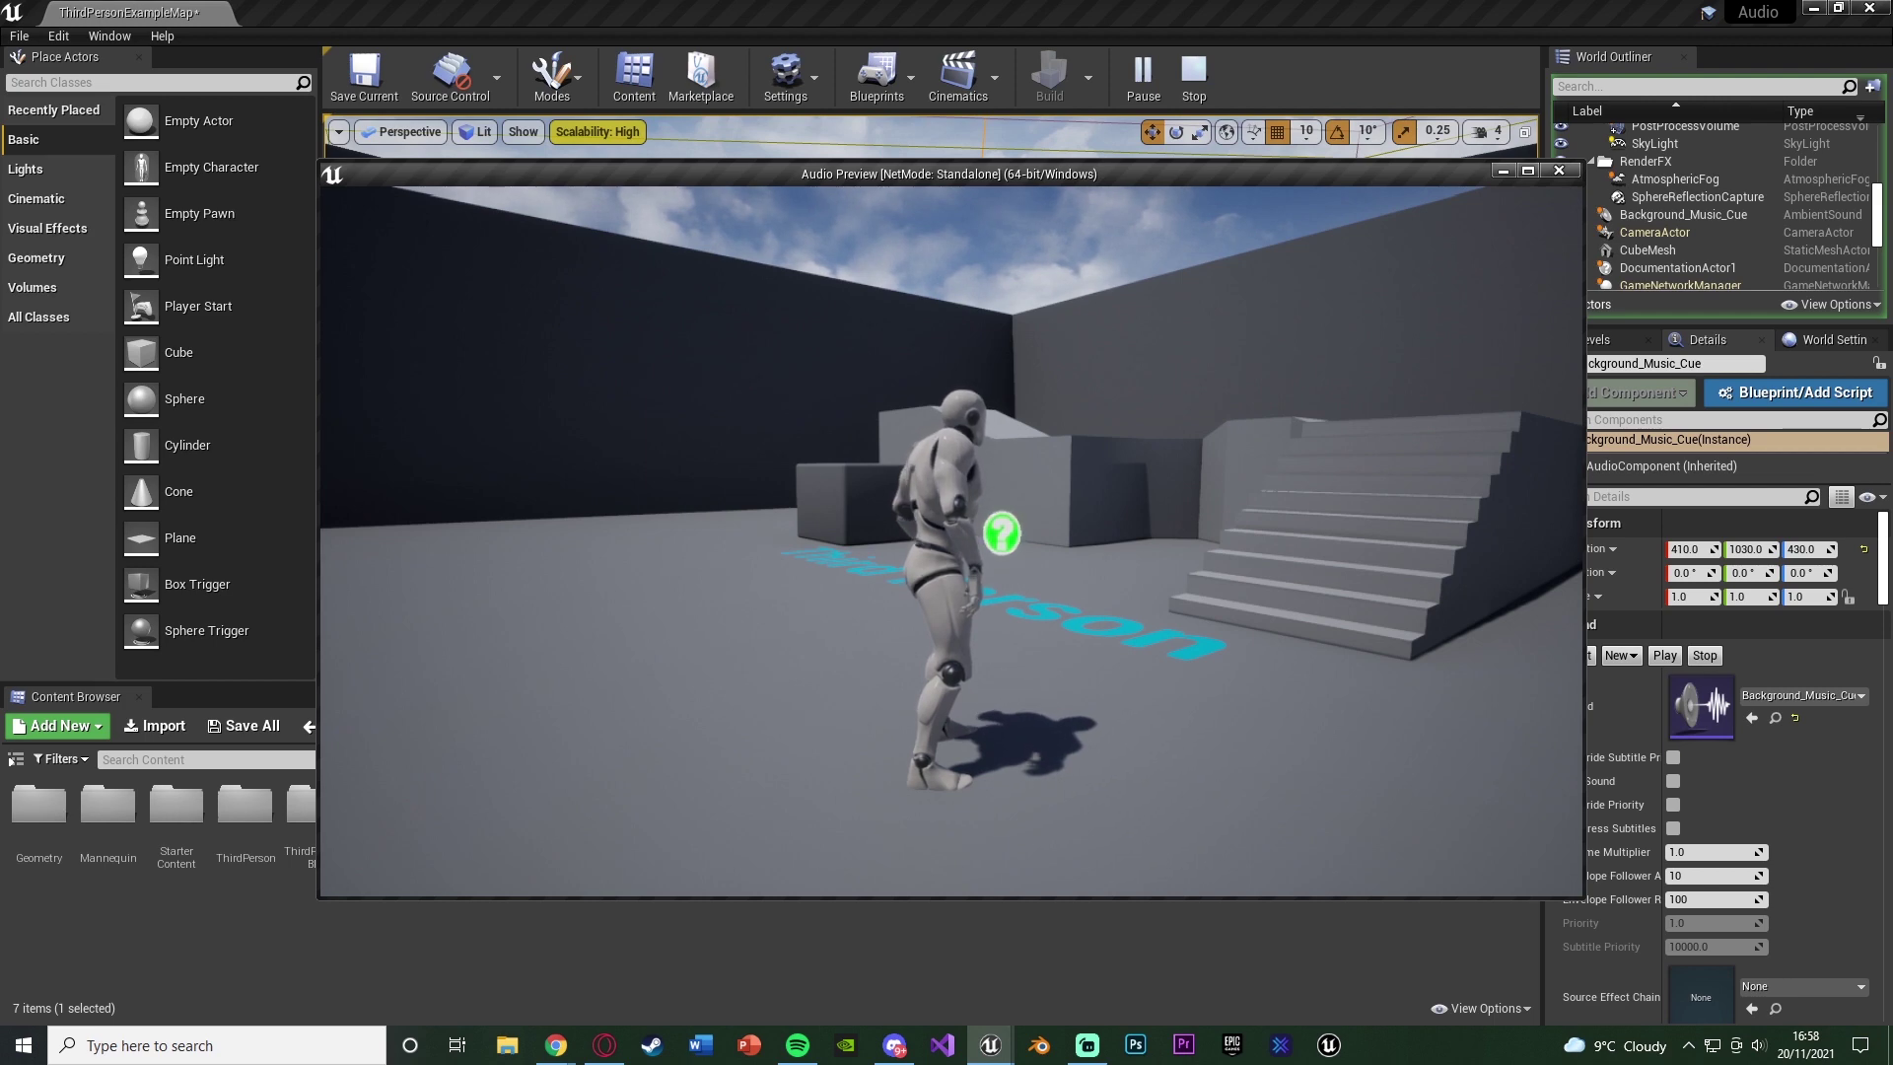
{"action": "key", "text": "w"}
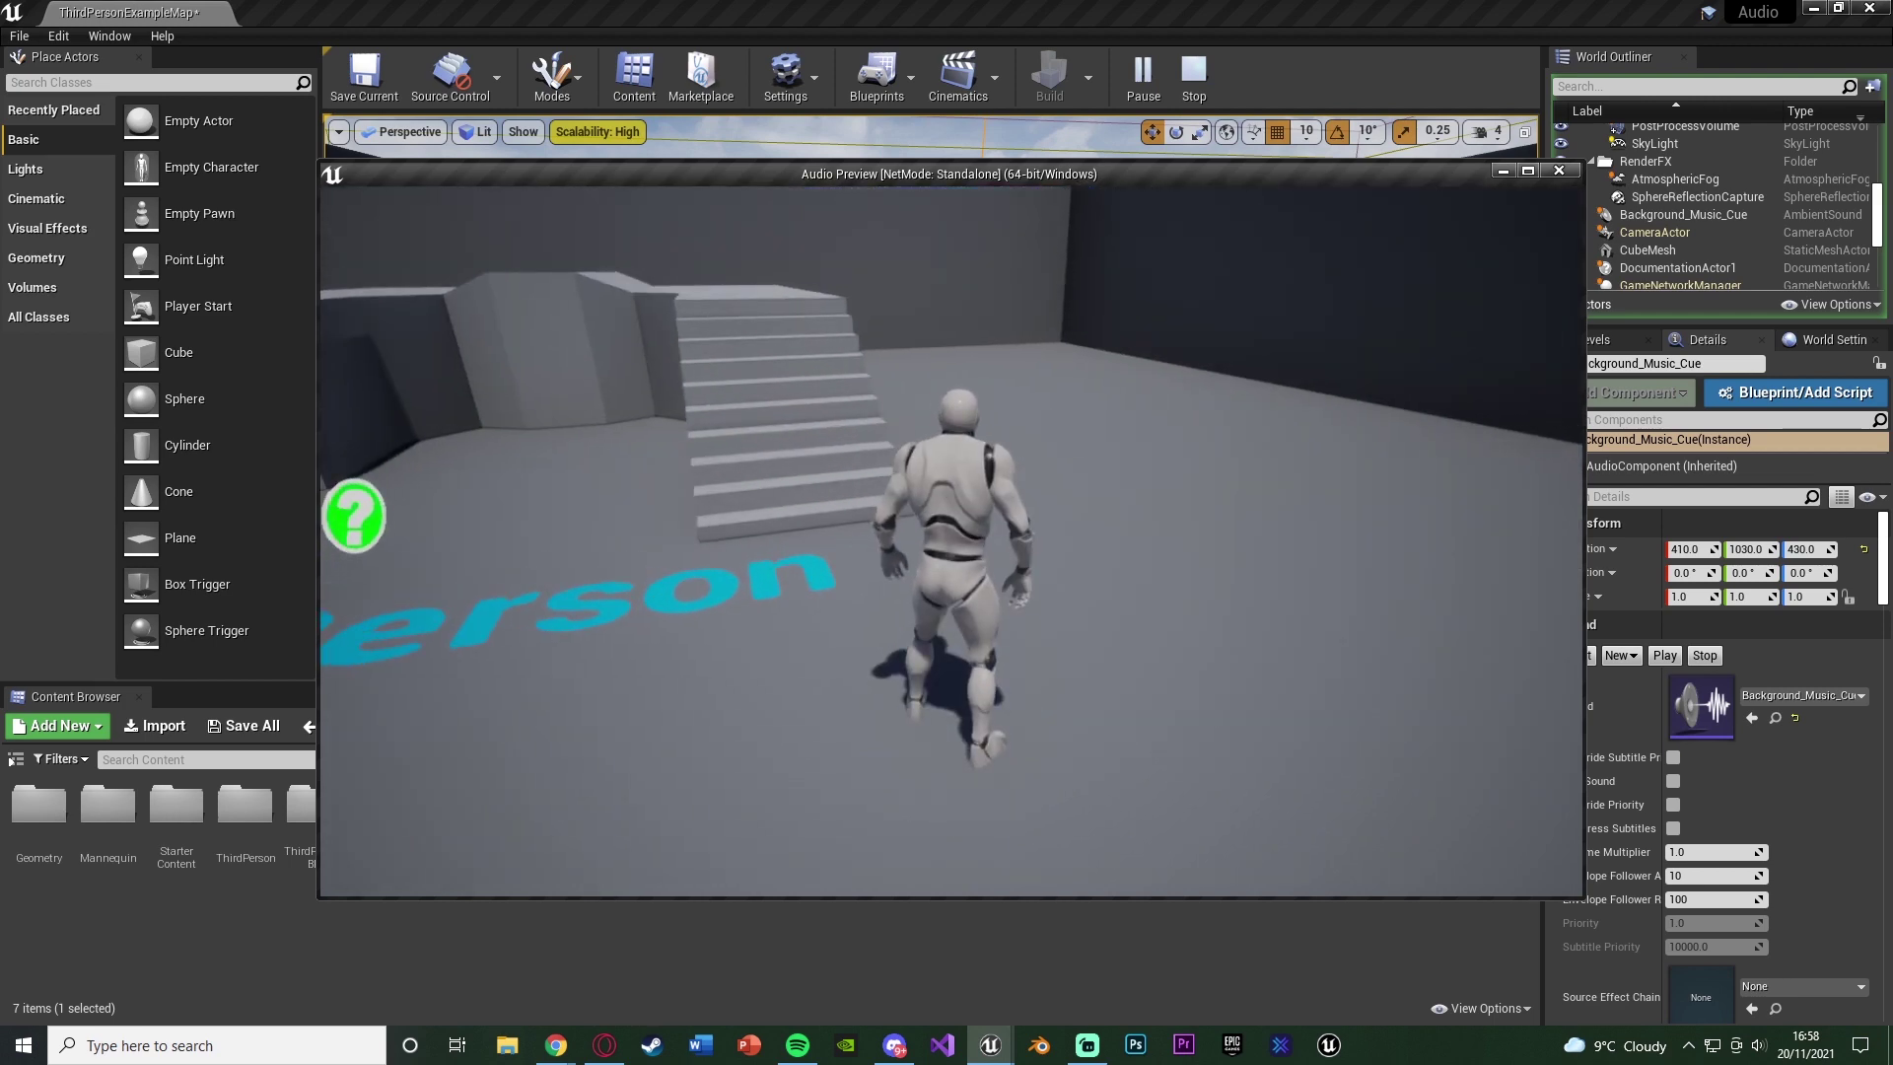
{"action": "key", "text": "Escape"}
Reopen the Background_Music_Cue editor, look at the attenuation shape options and shrink it to a floating window beside the level
{"action": "left_click", "coordinate": [1116, 974]}
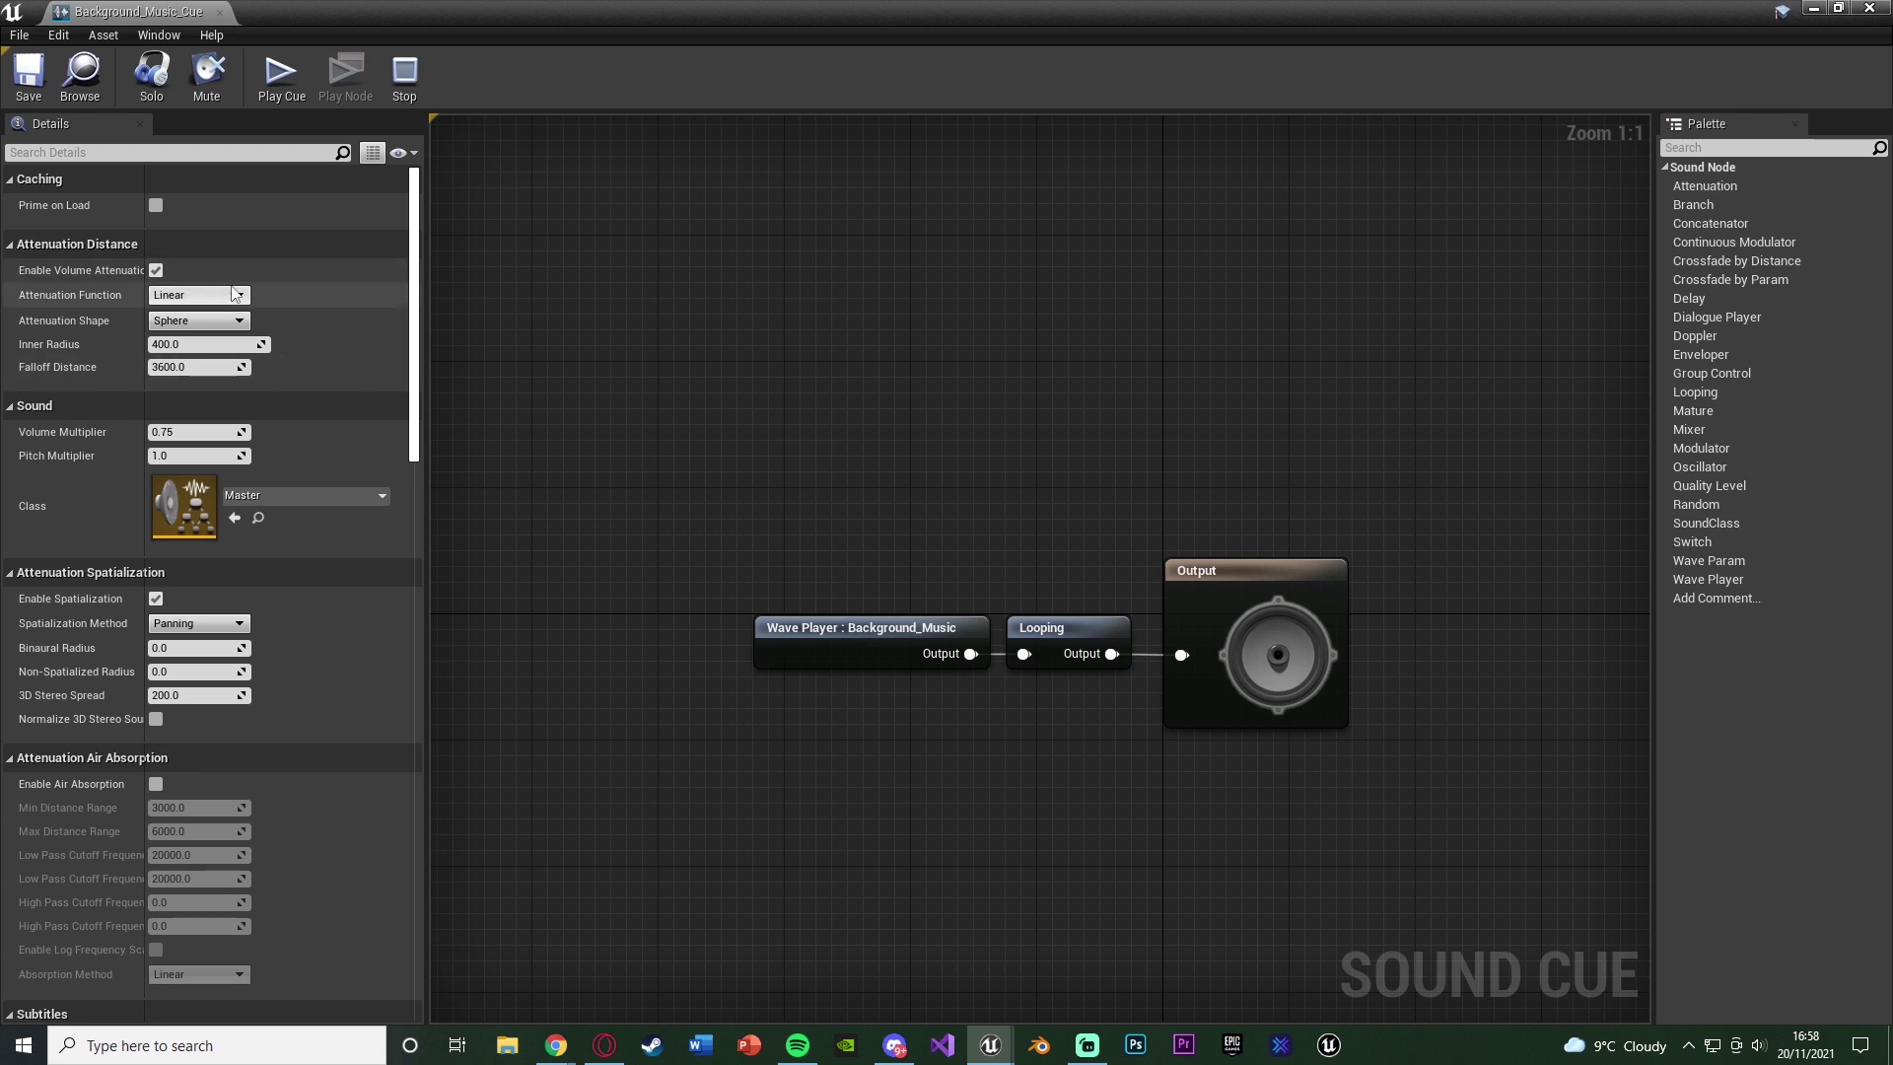
{"action": "left_click", "coordinate": [202, 320]}
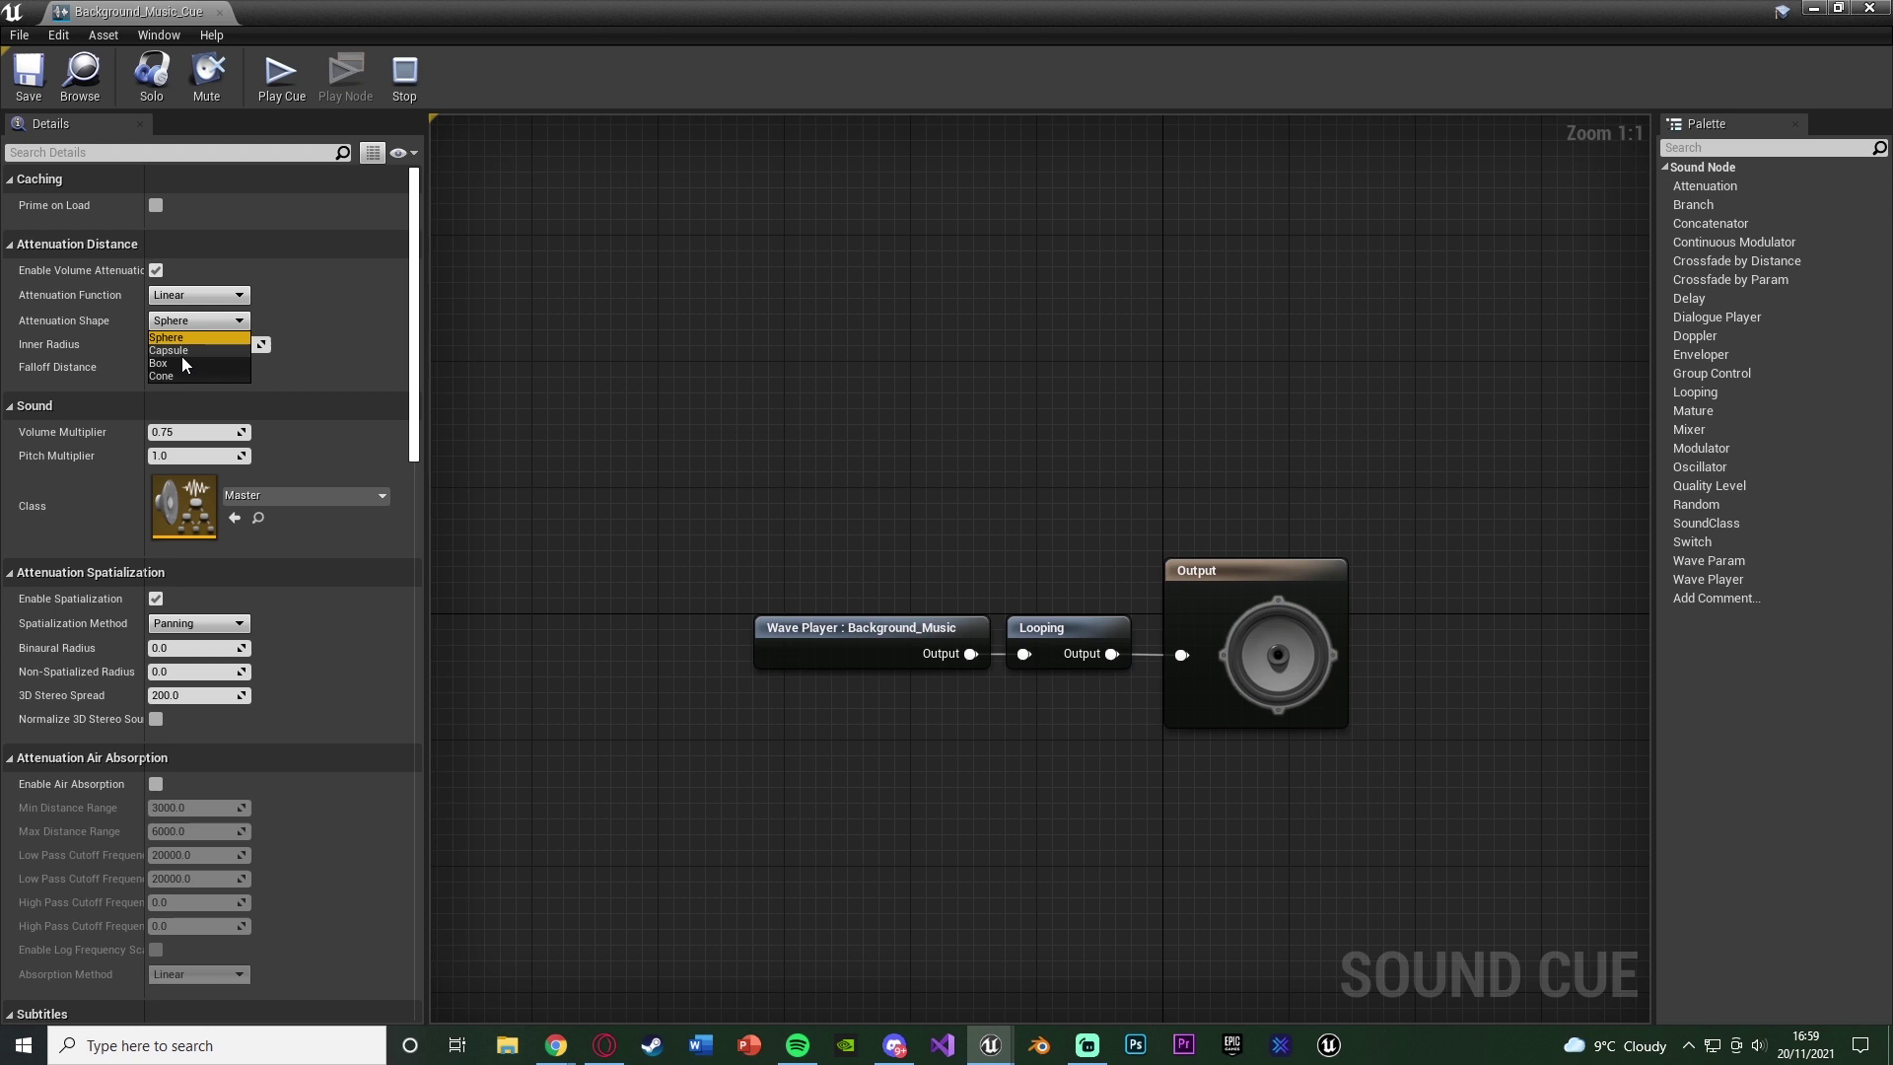
{"action": "left_click_drag", "start_coordinate": [493, 12], "coordinate": [363, 57]}
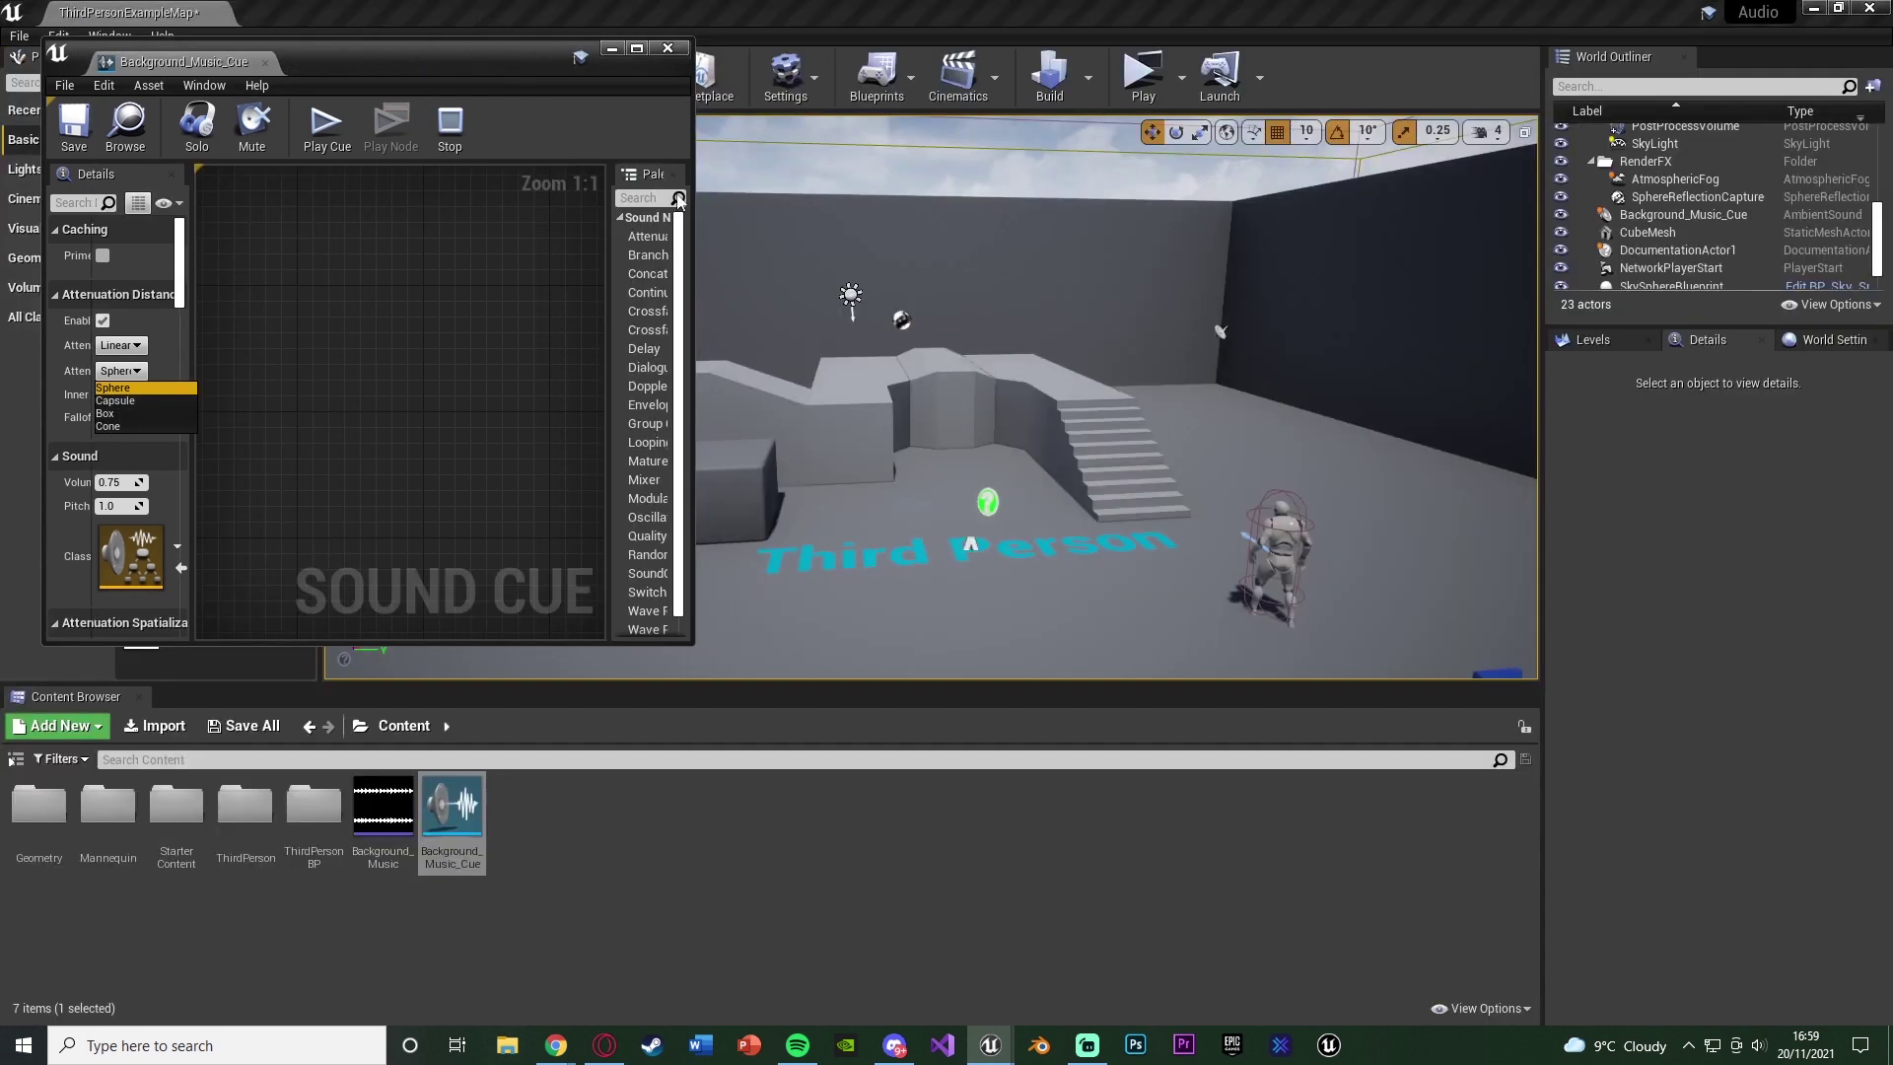
Replace the corner sound actor with a new Background_Music_Cue above the arena's centre, at location -210, 70, 540
{"action": "right_click_drag", "start_coordinate": [1167, 294], "coordinate": [1036, 246]}
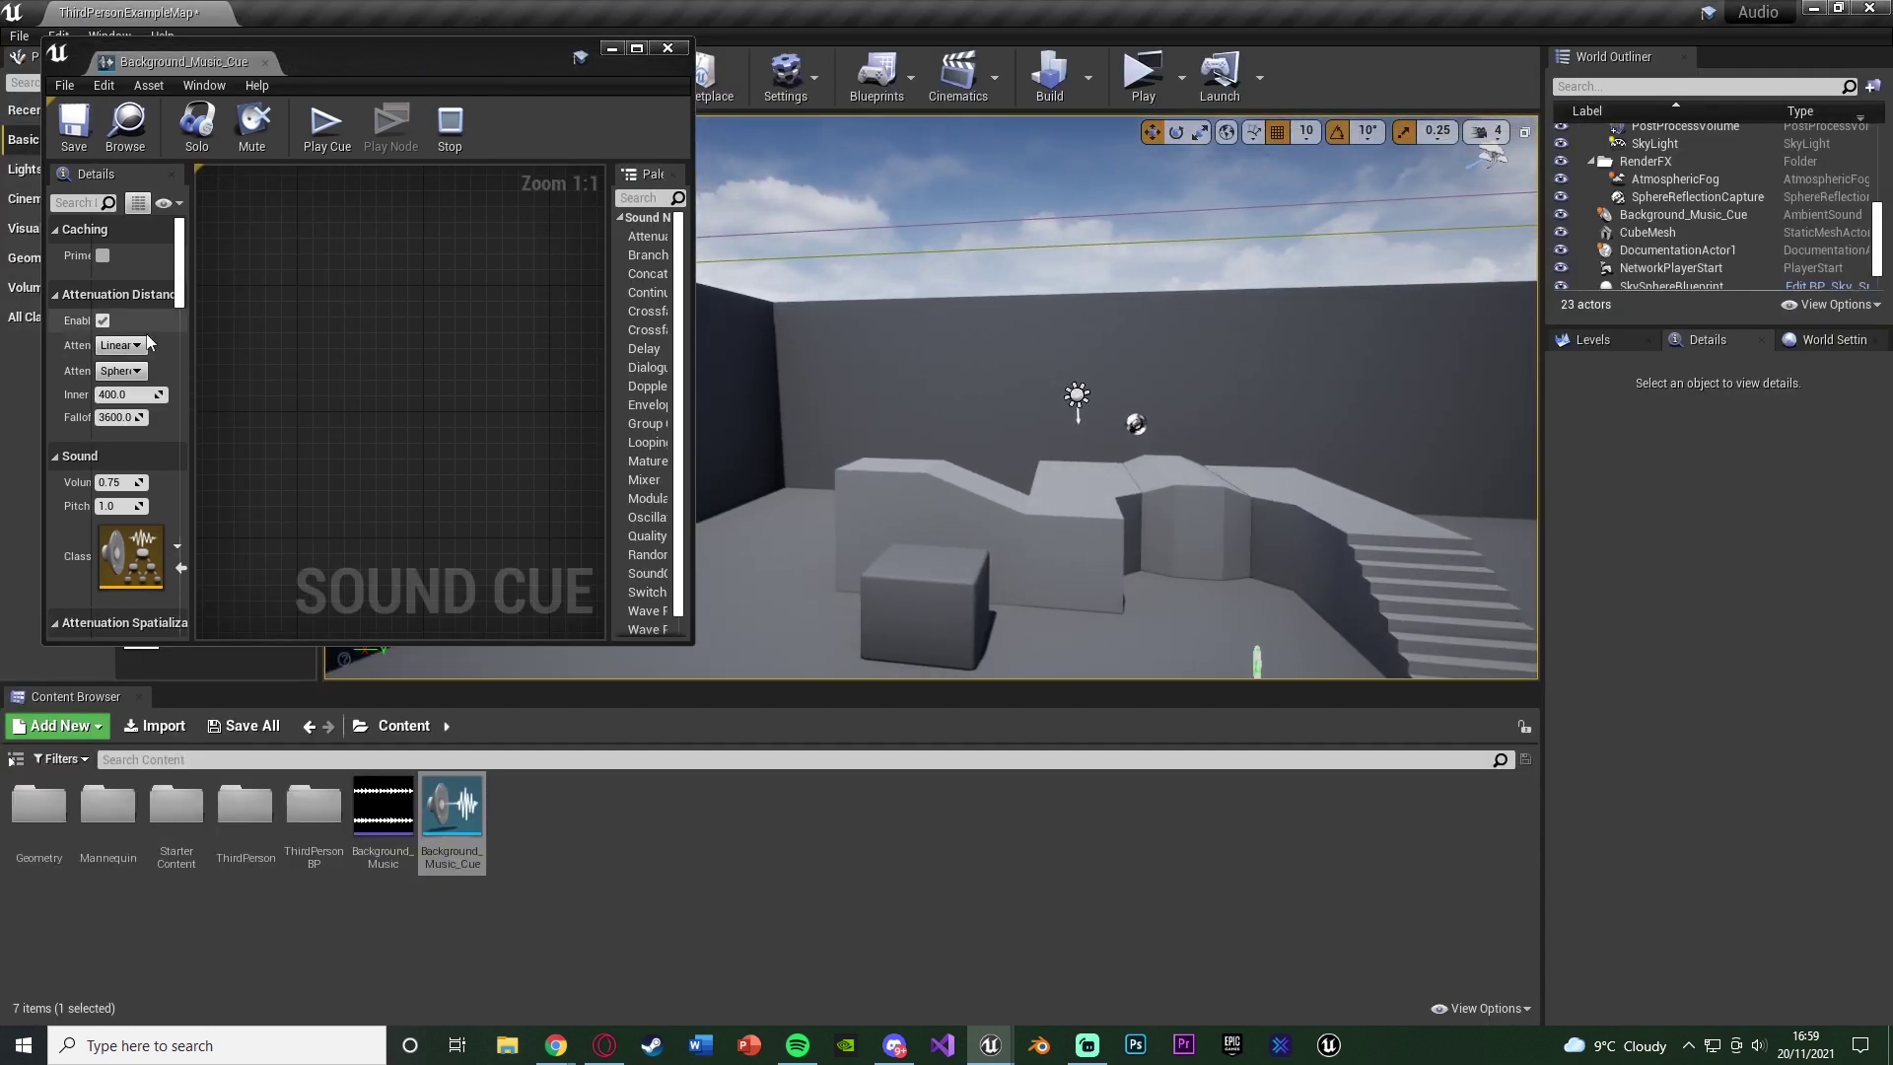
{"action": "right_click_drag", "start_coordinate": [1237, 391], "coordinate": [1338, 413]}
{"action": "left_click", "coordinate": [1096, 363]}
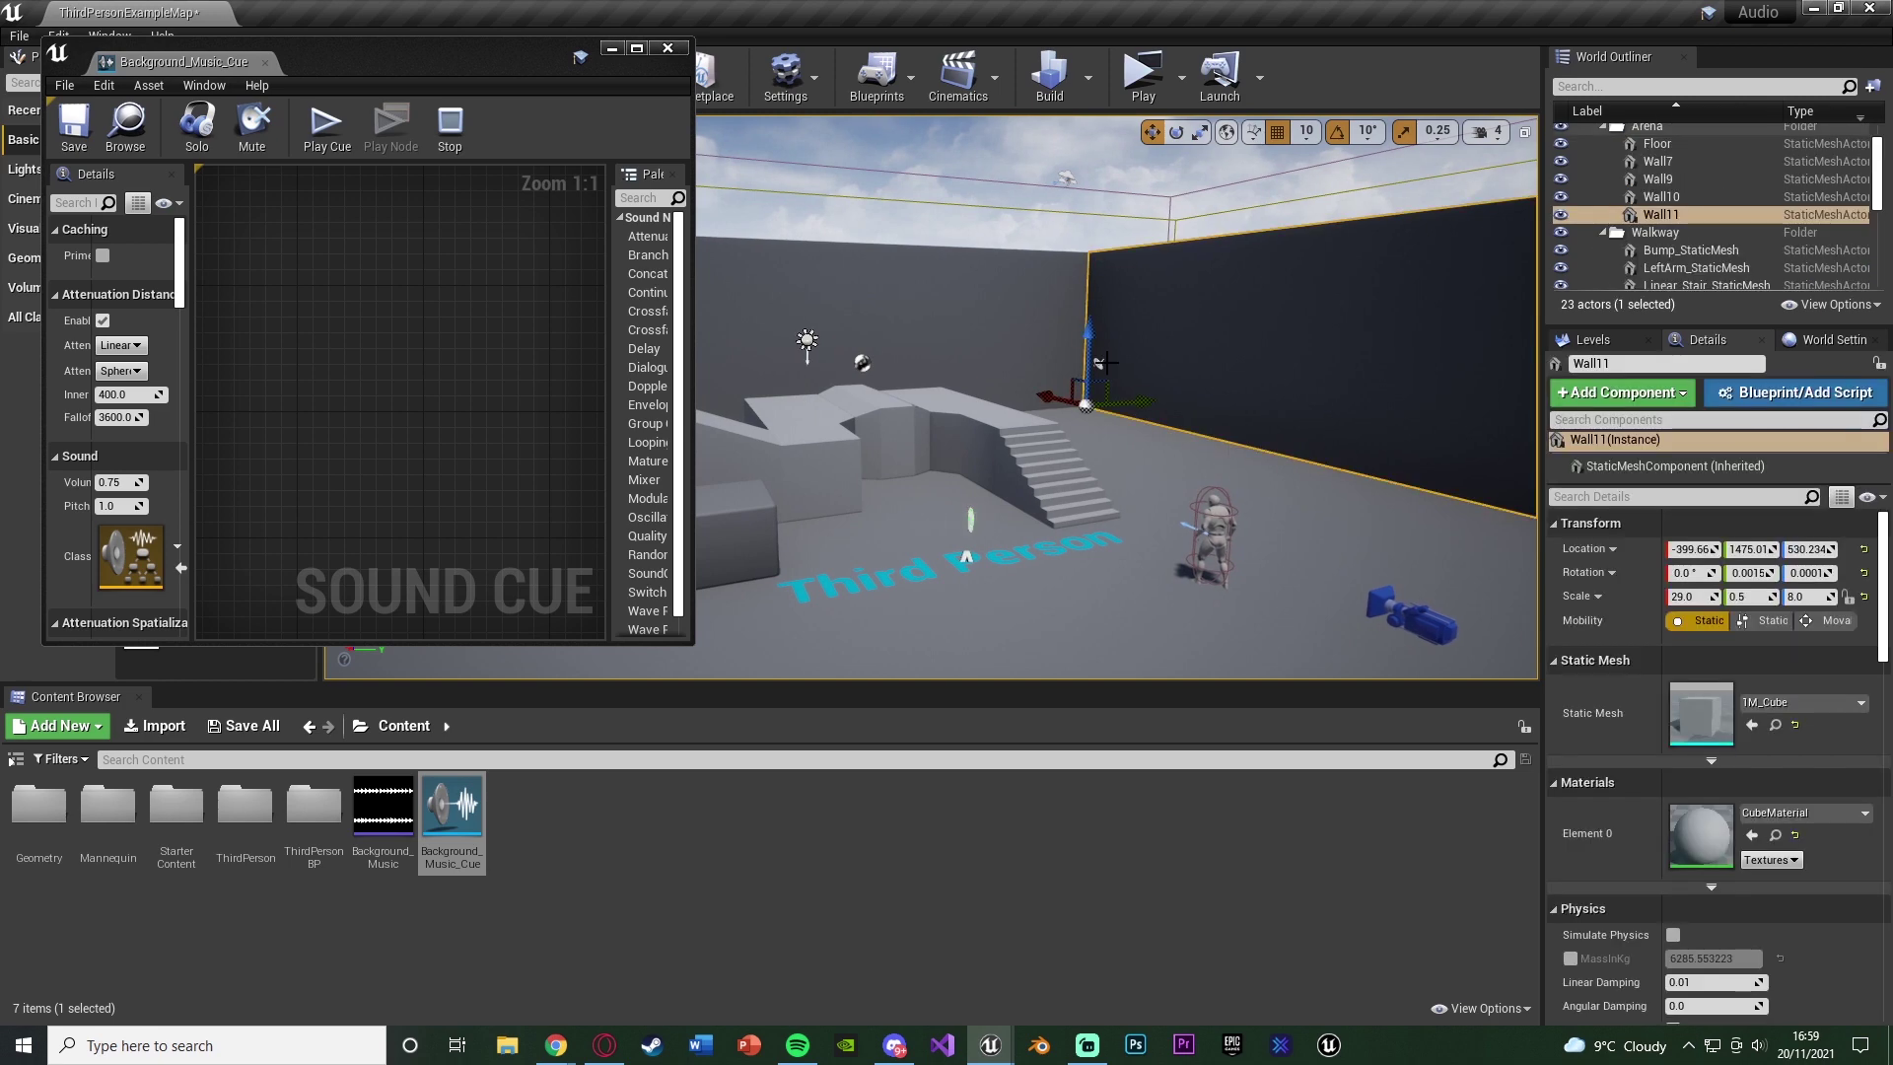
{"action": "right_click_drag", "start_coordinate": [1146, 375], "coordinate": [1187, 459]}
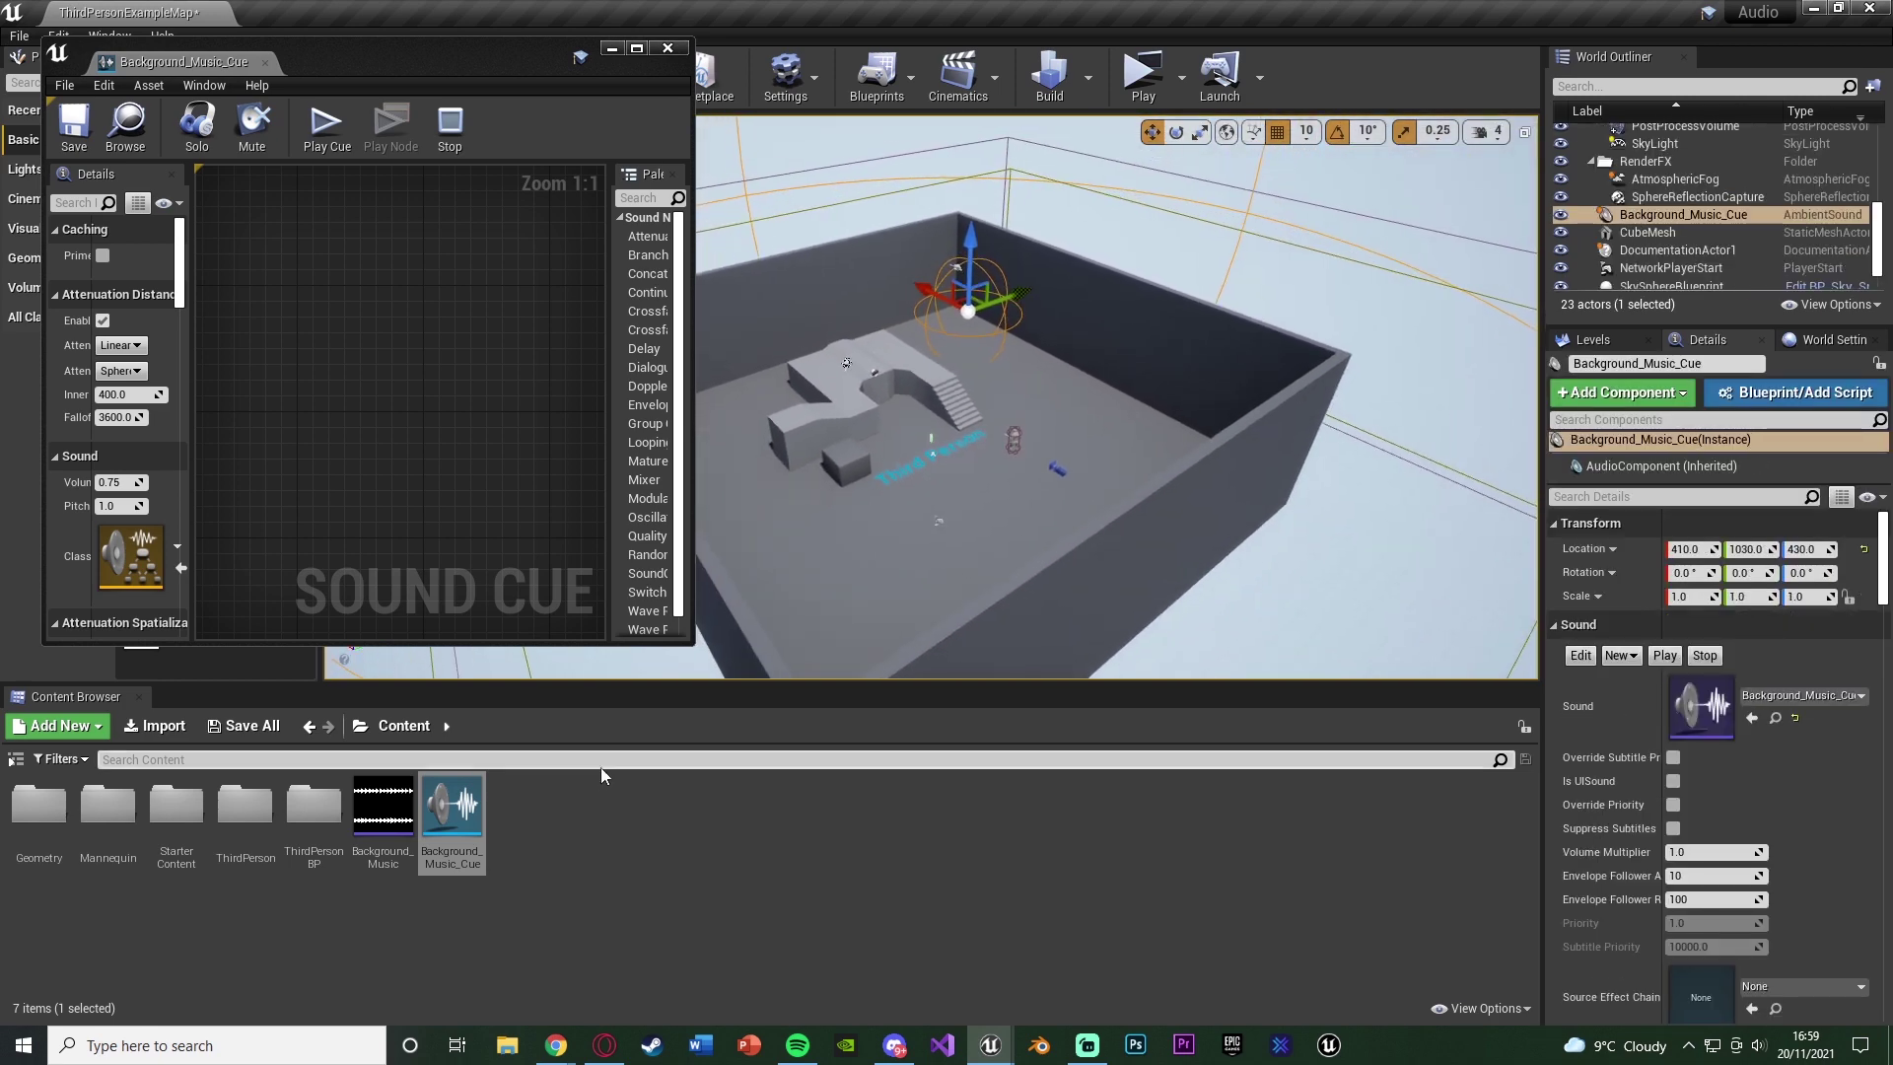
{"action": "key", "text": "Escape"}
{"action": "left_click_drag", "start_coordinate": [452, 813], "coordinate": [900, 496]}
{"action": "left_click", "coordinate": [909, 423]}
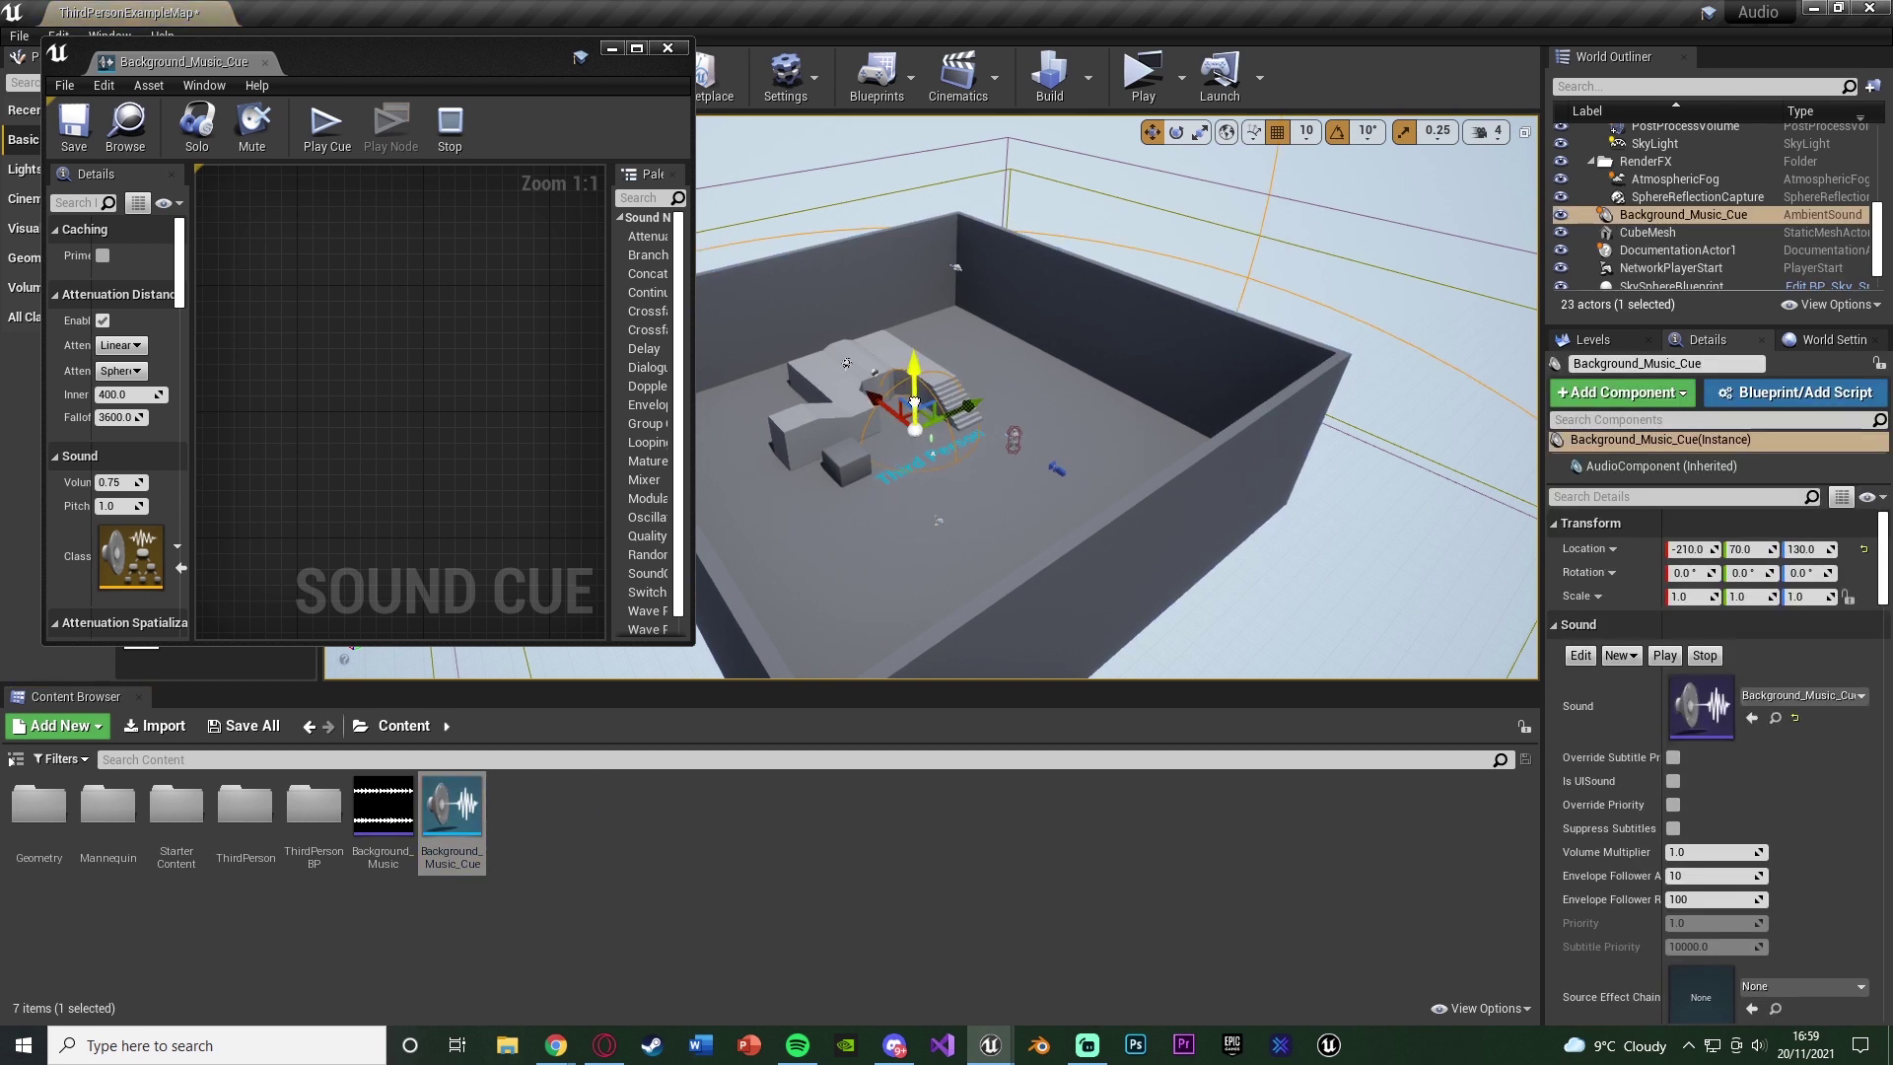
Try the Capsule, Box and Cone attenuation shapes on the cue and set the shape back to Sphere
{"action": "left_click", "coordinate": [122, 371]}
{"action": "left_click", "coordinate": [117, 400]}
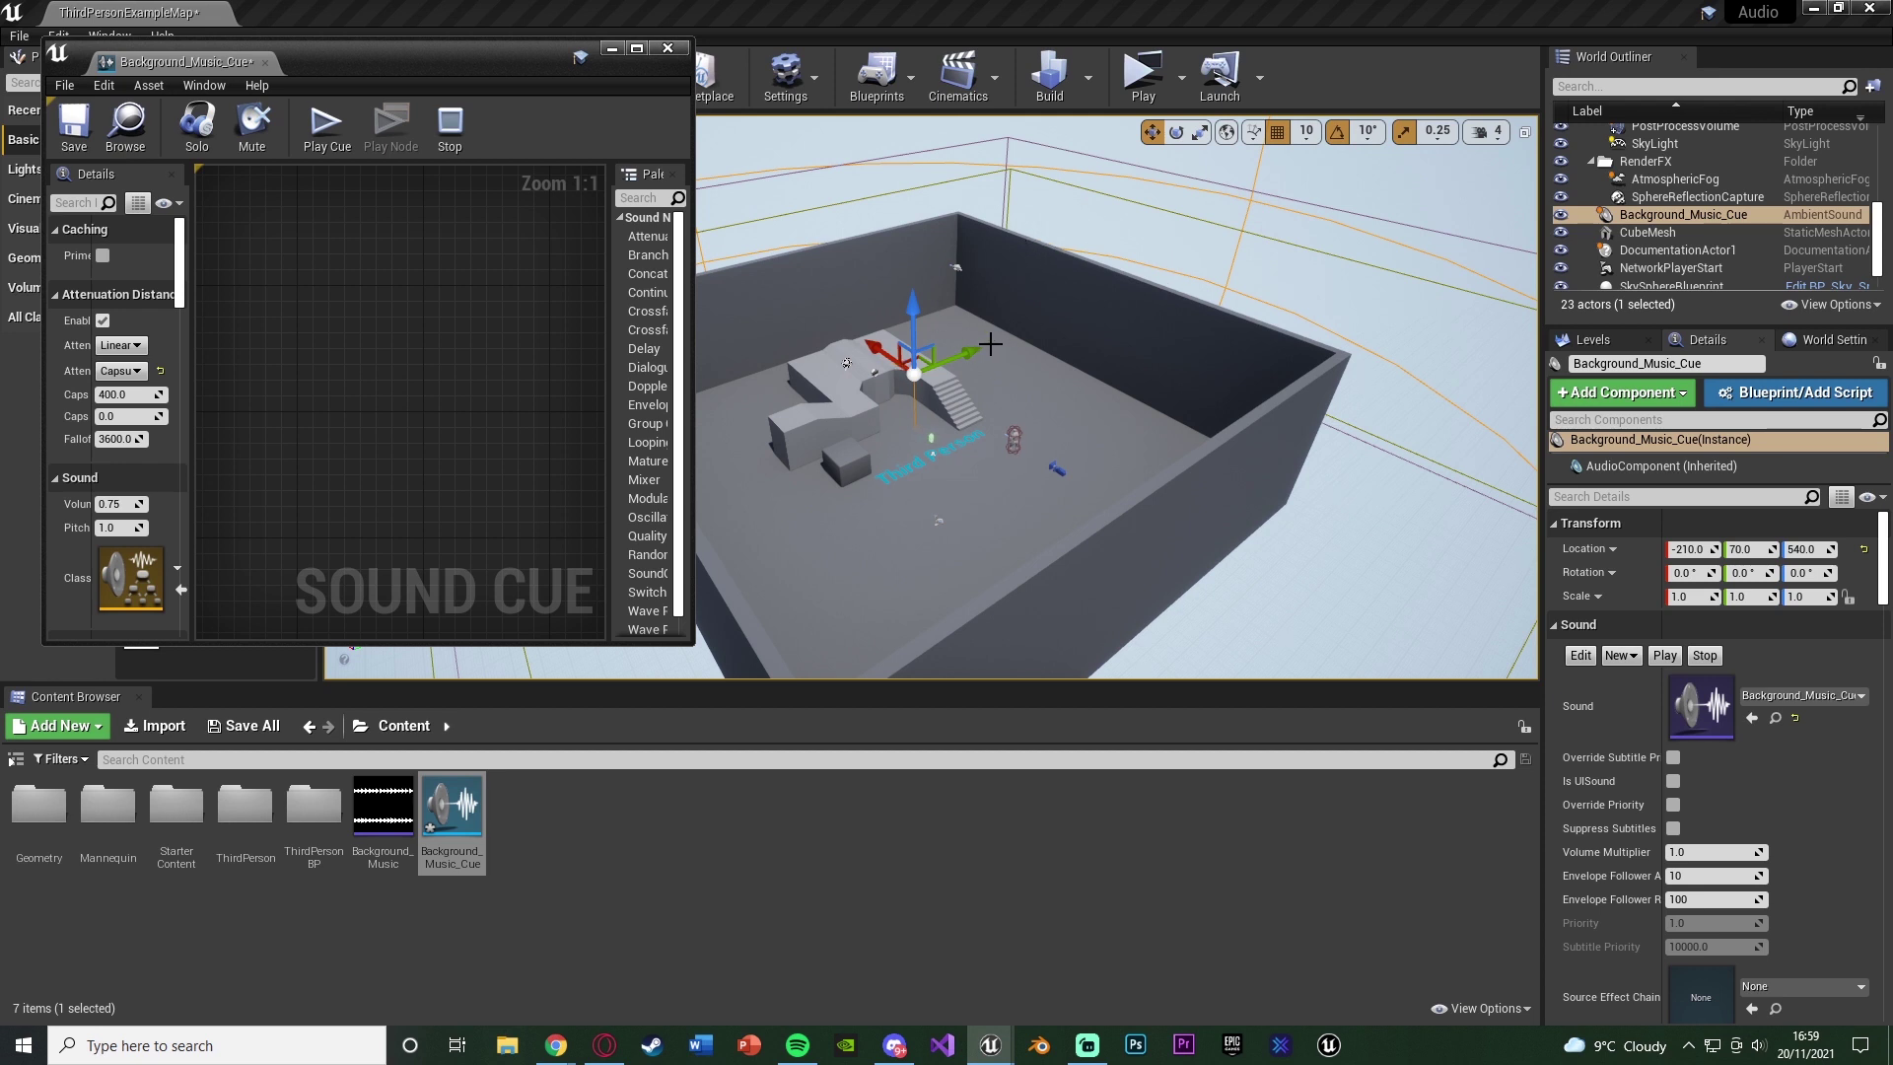
{"action": "left_click", "coordinate": [123, 370]}
{"action": "left_click", "coordinate": [114, 418]}
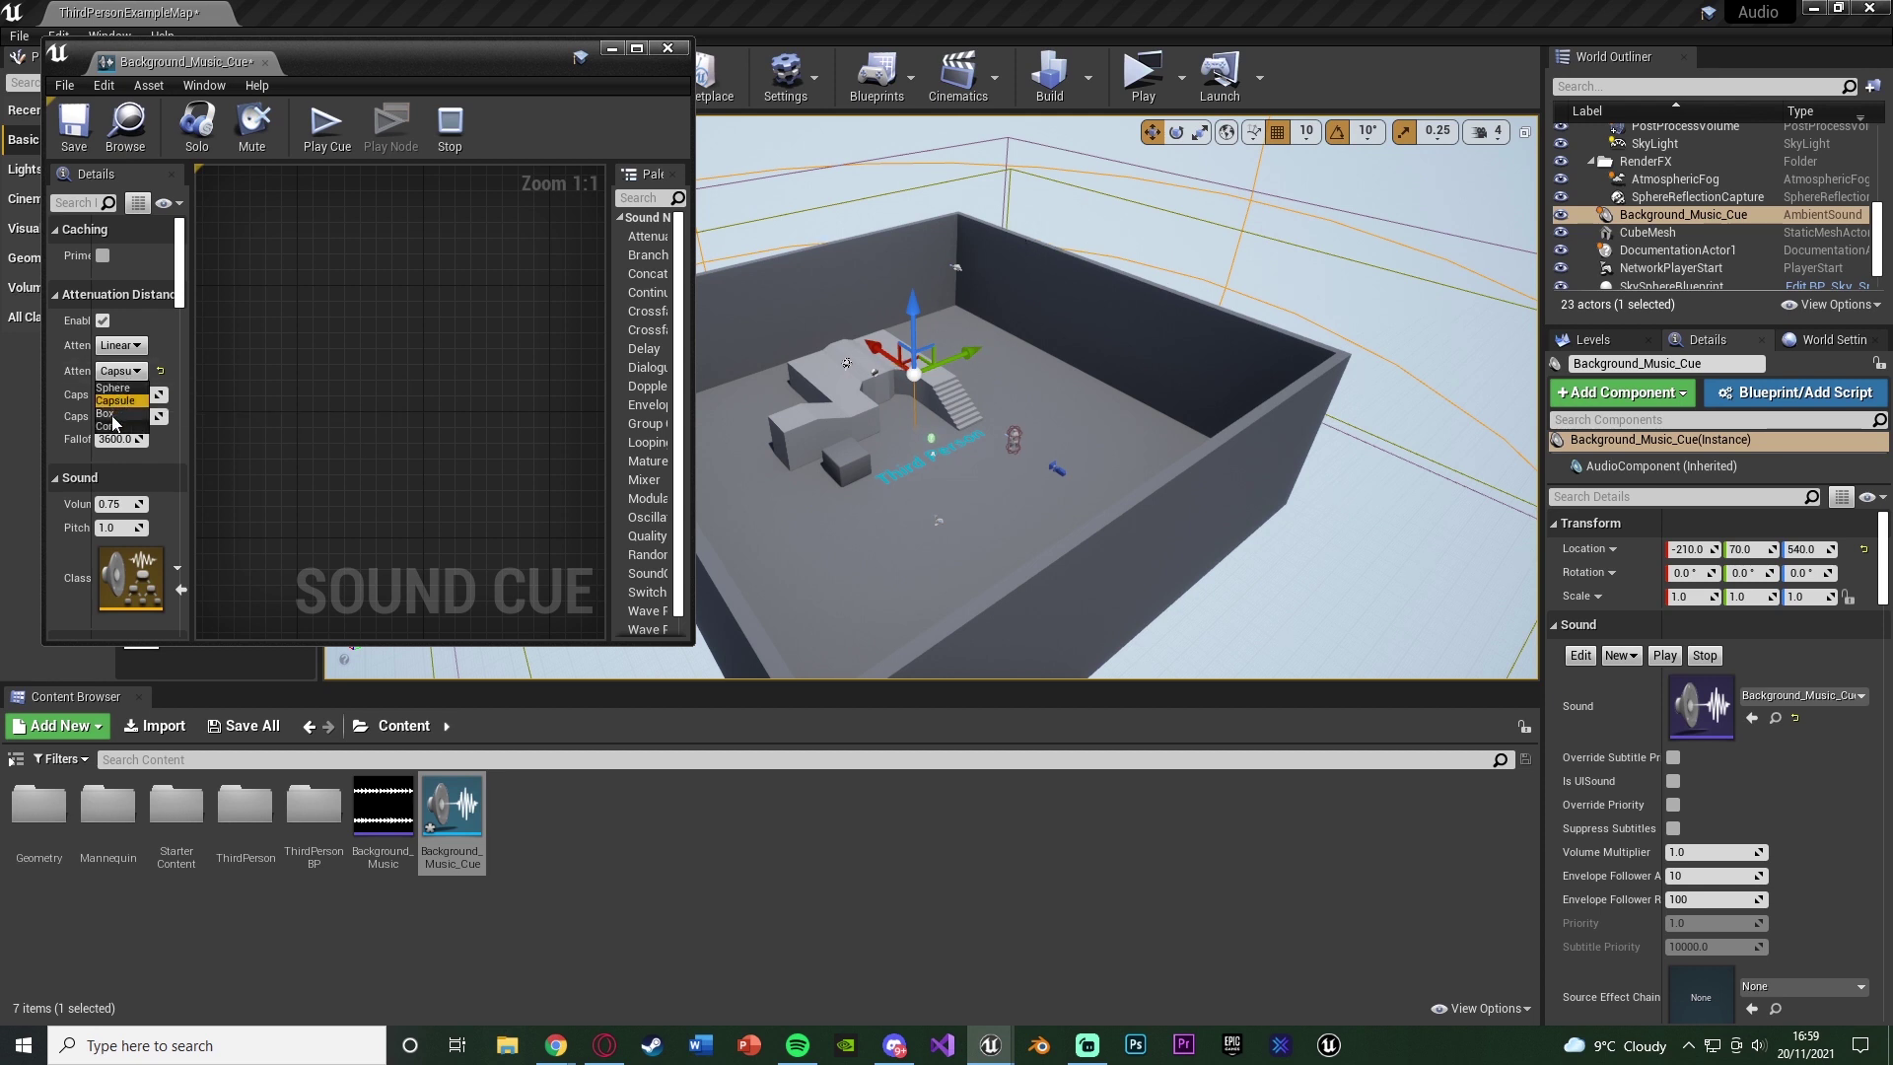
{"action": "left_click", "coordinate": [122, 371]}
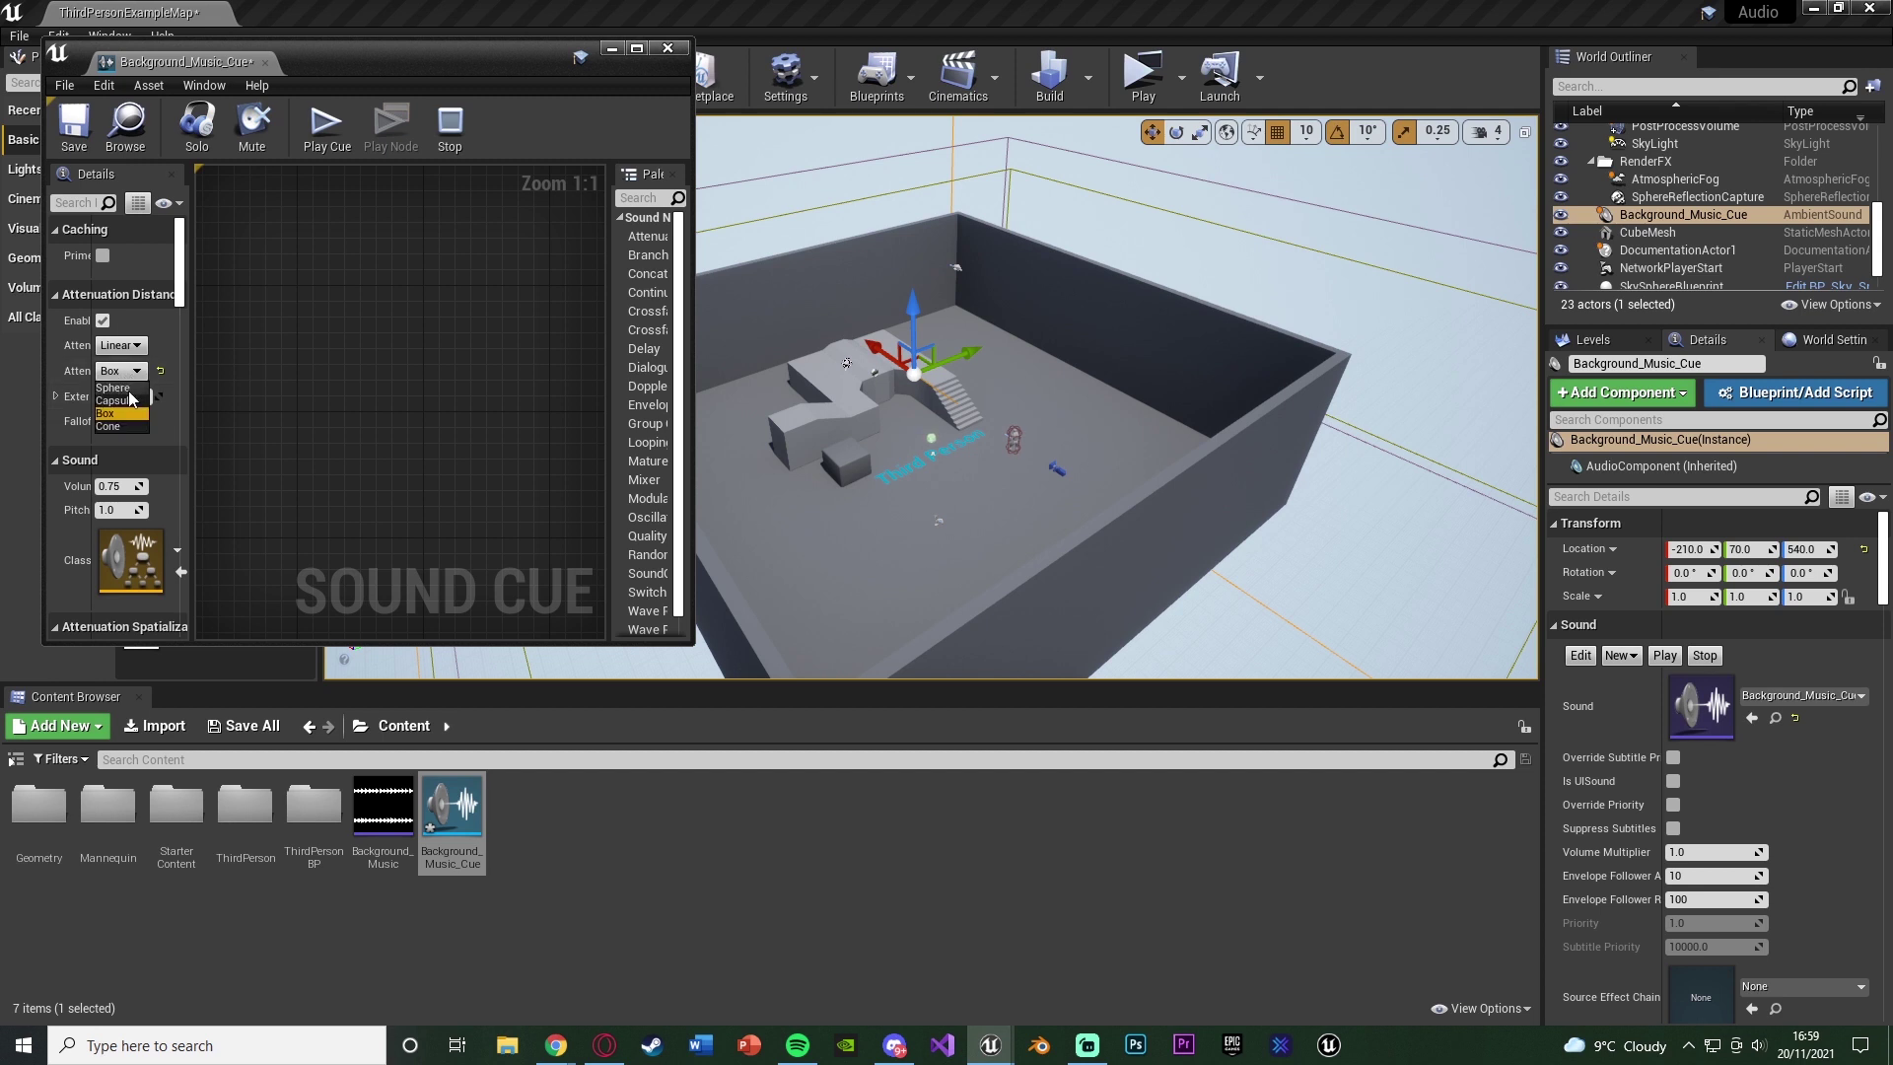
{"action": "left_click", "coordinate": [114, 435]}
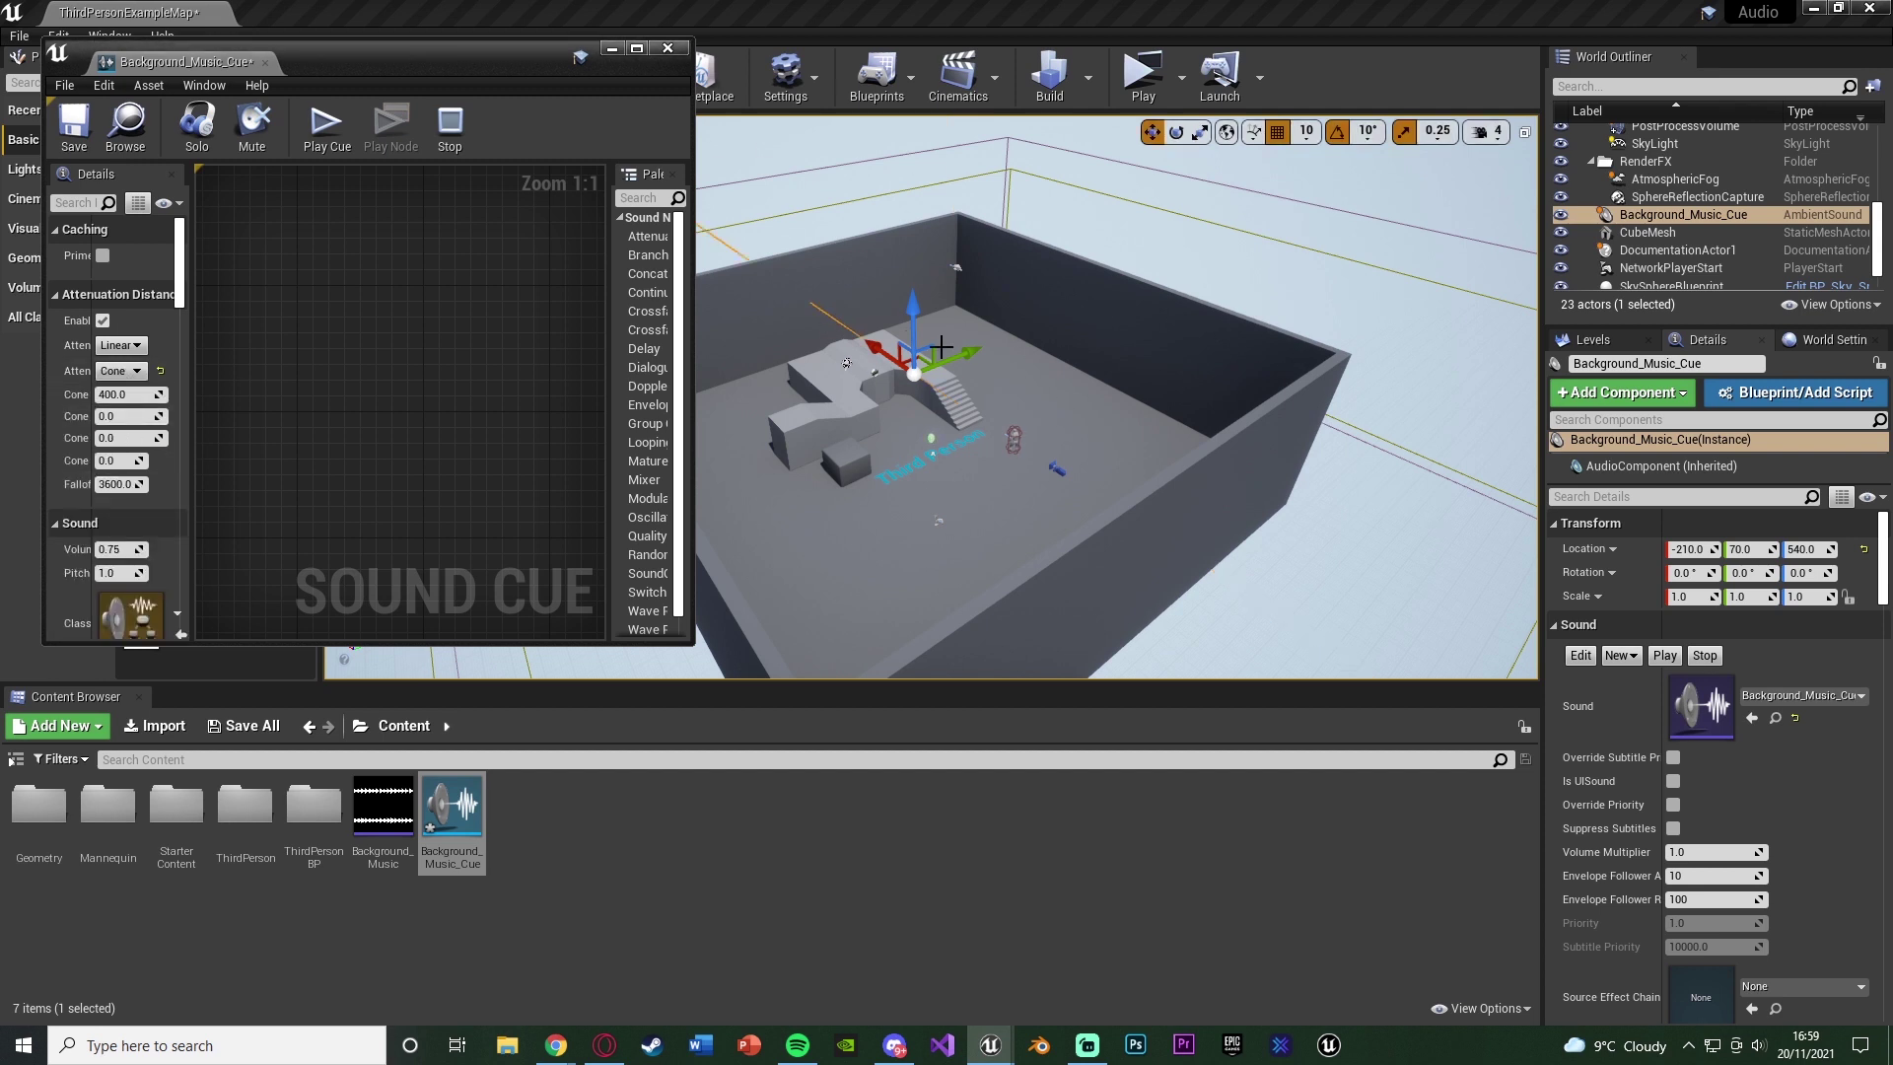
{"action": "left_click", "coordinate": [122, 371]}
{"action": "left_click", "coordinate": [115, 384]}
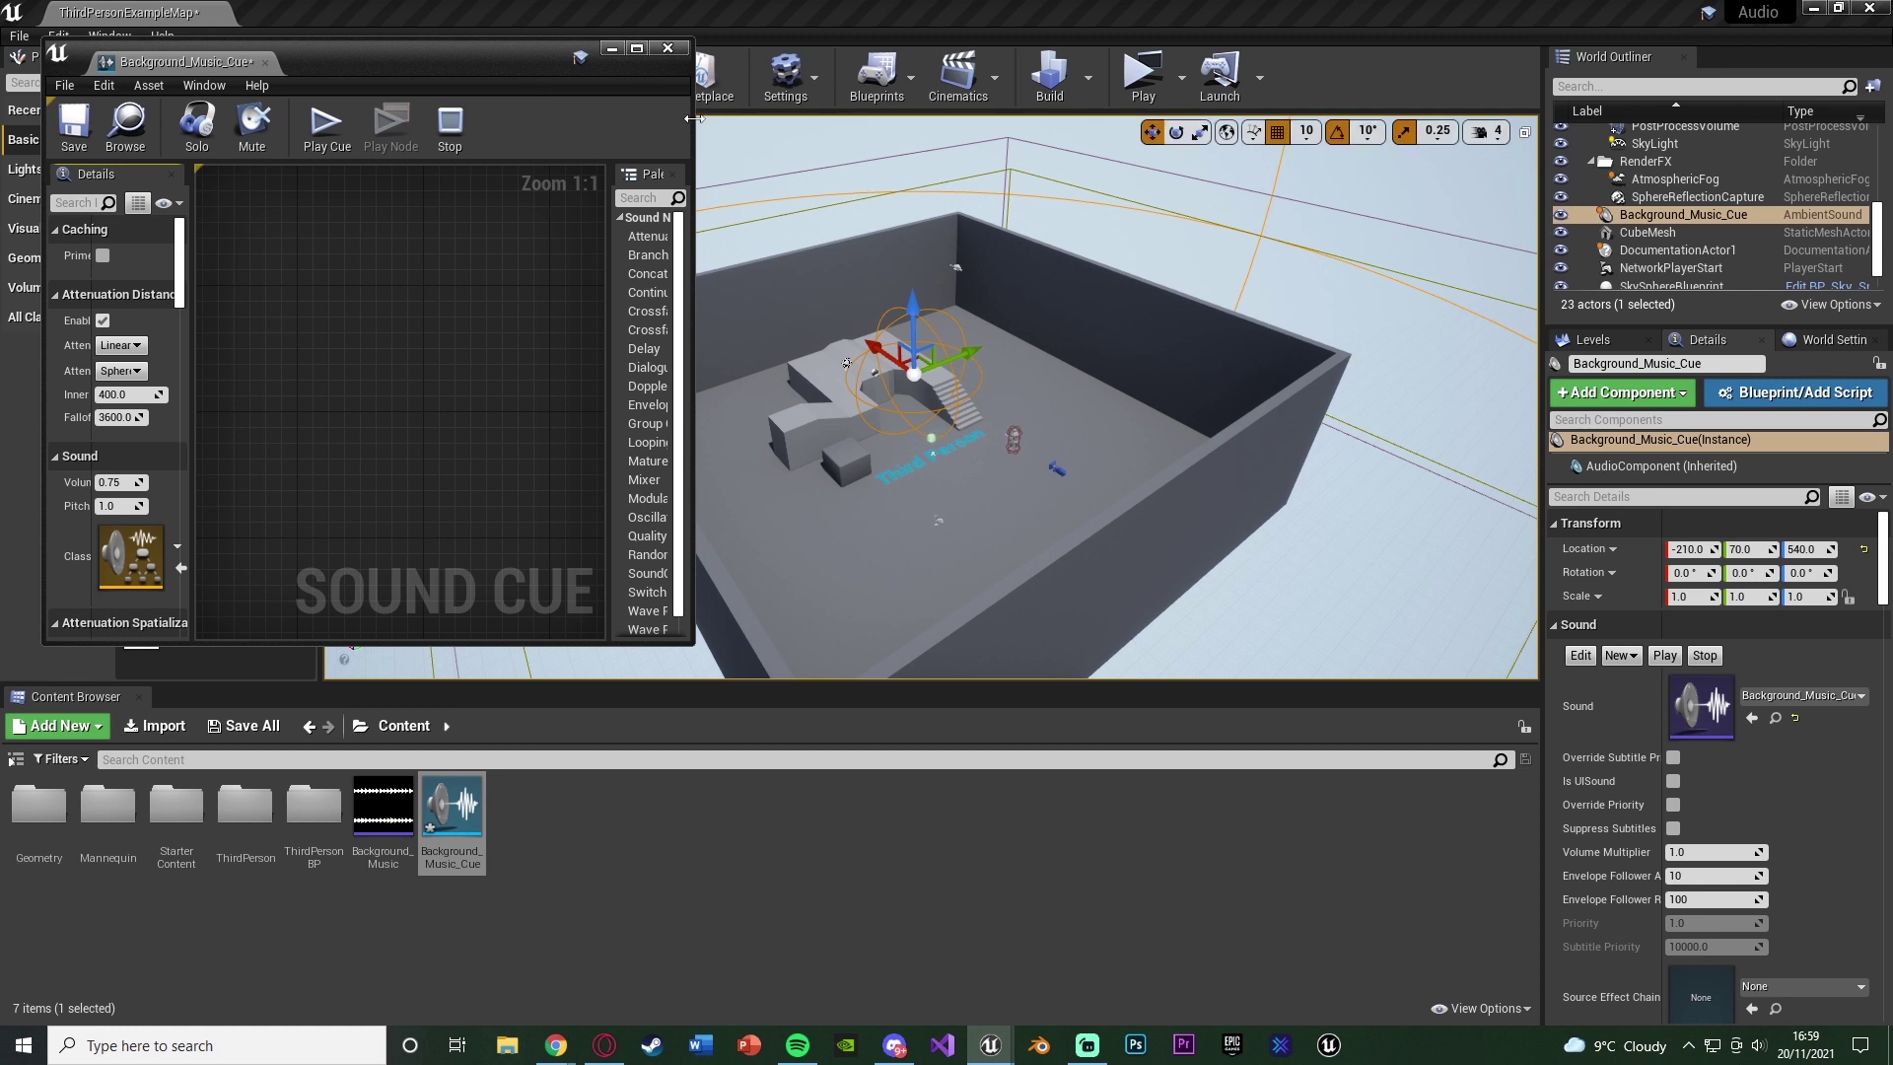
Widen the floating cue editor and lower the Background_Music_Cue actor to a Z location of 280
{"action": "left_click_drag", "start_coordinate": [694, 118], "coordinate": [884, 119]}
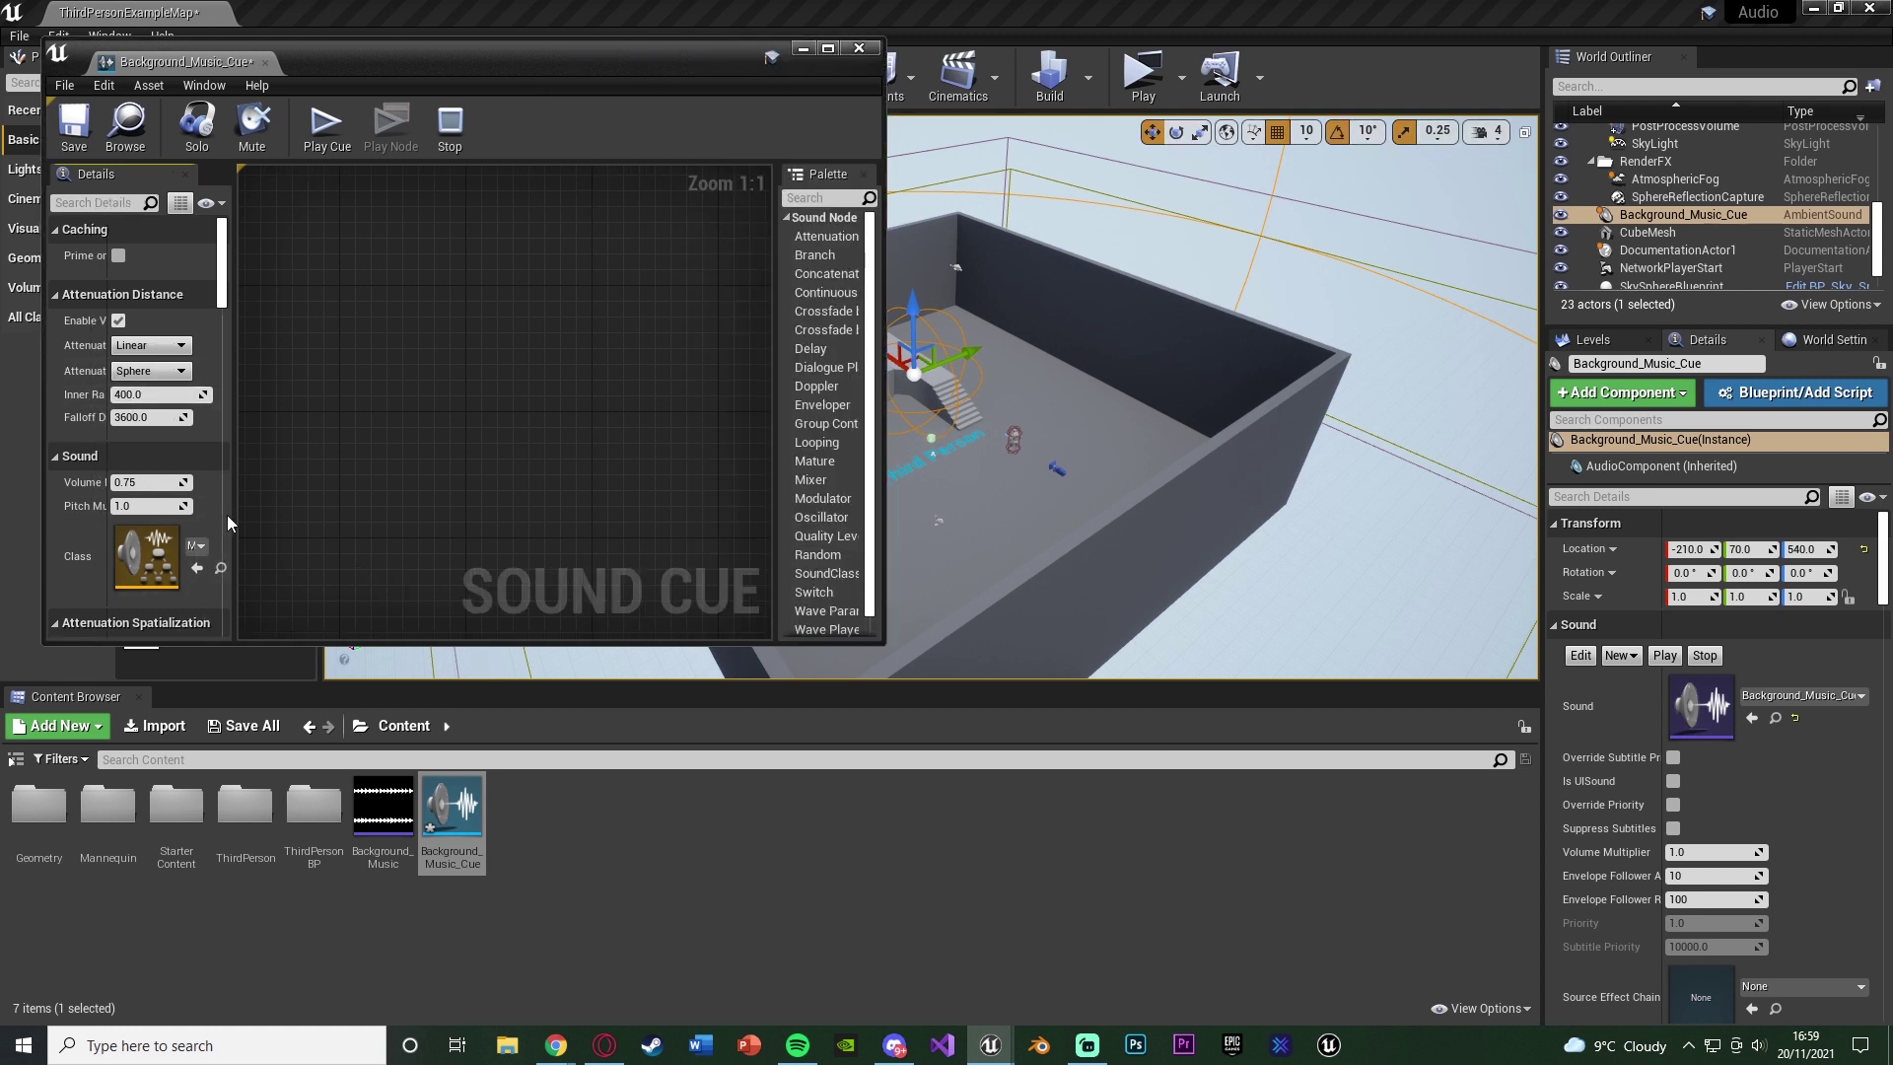
{"action": "key", "text": "f"}
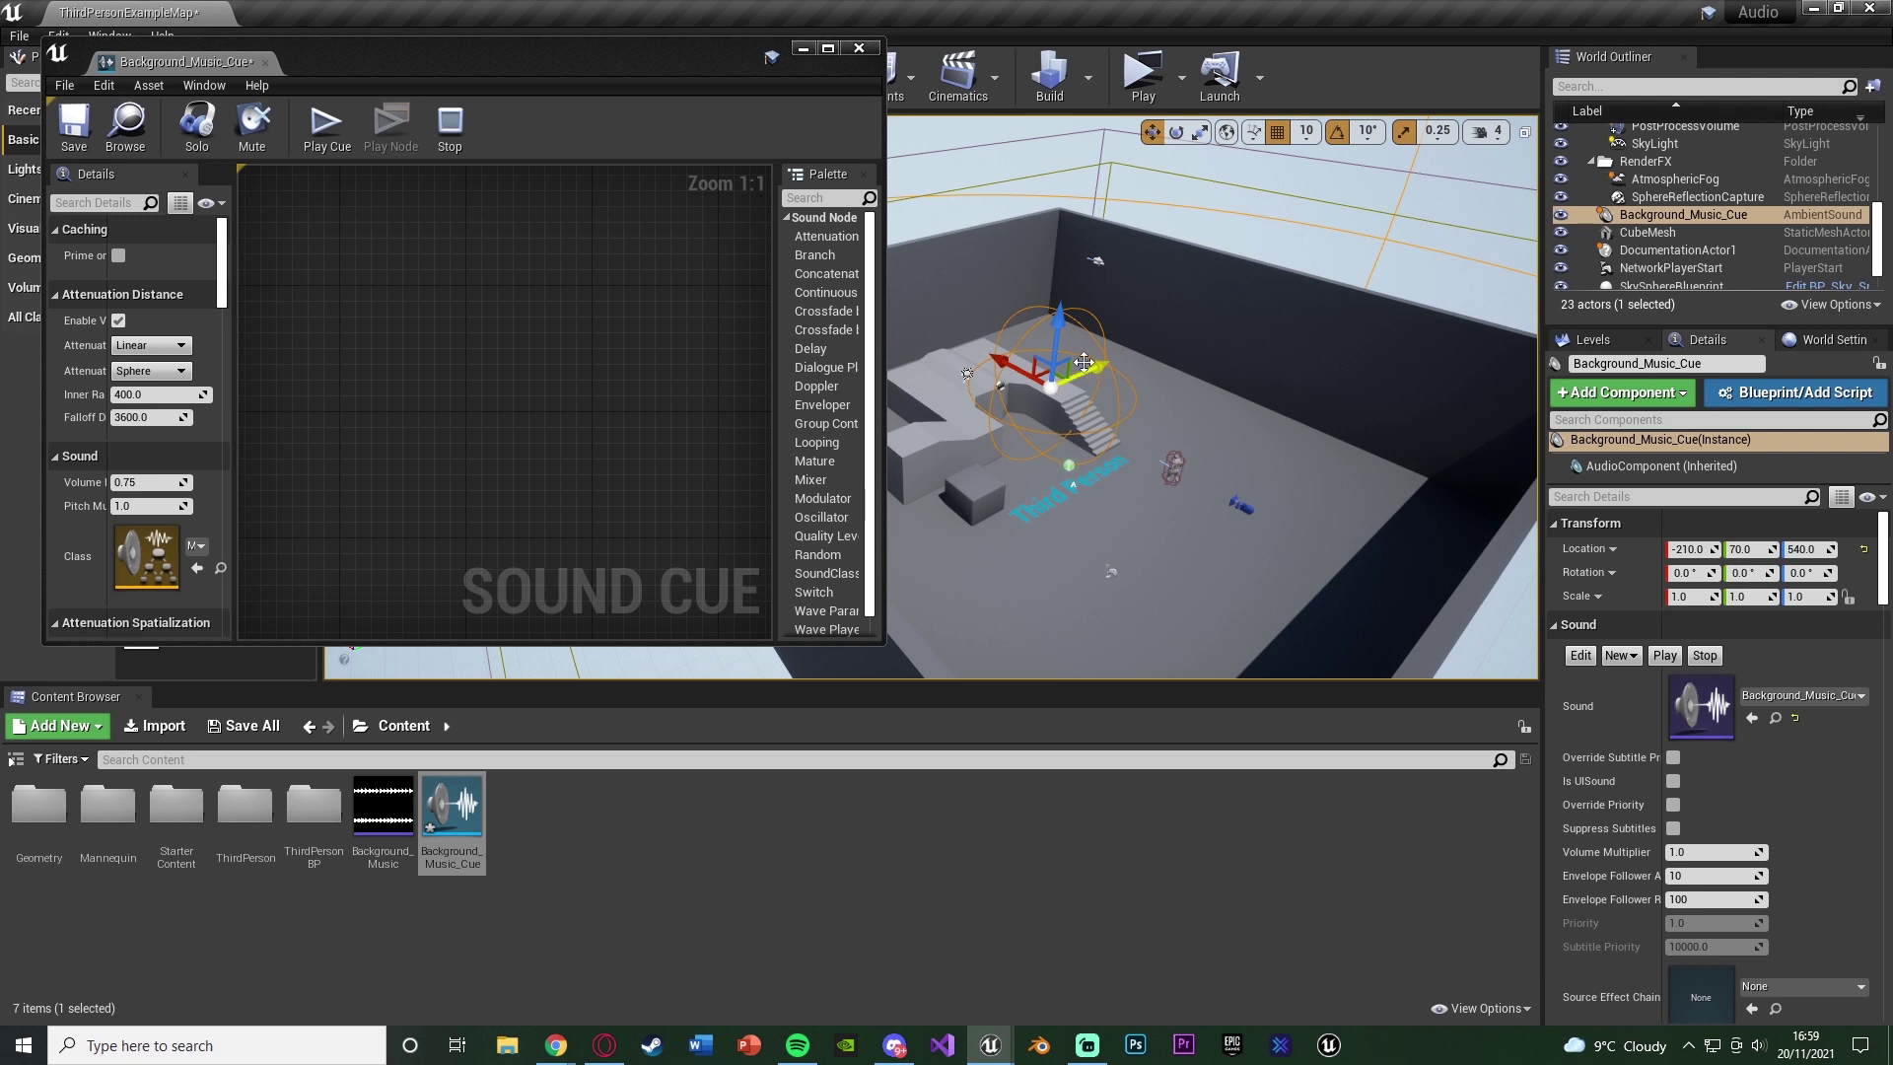
{"action": "left_click_drag", "start_coordinate": [1057, 333], "coordinate": [1069, 371]}
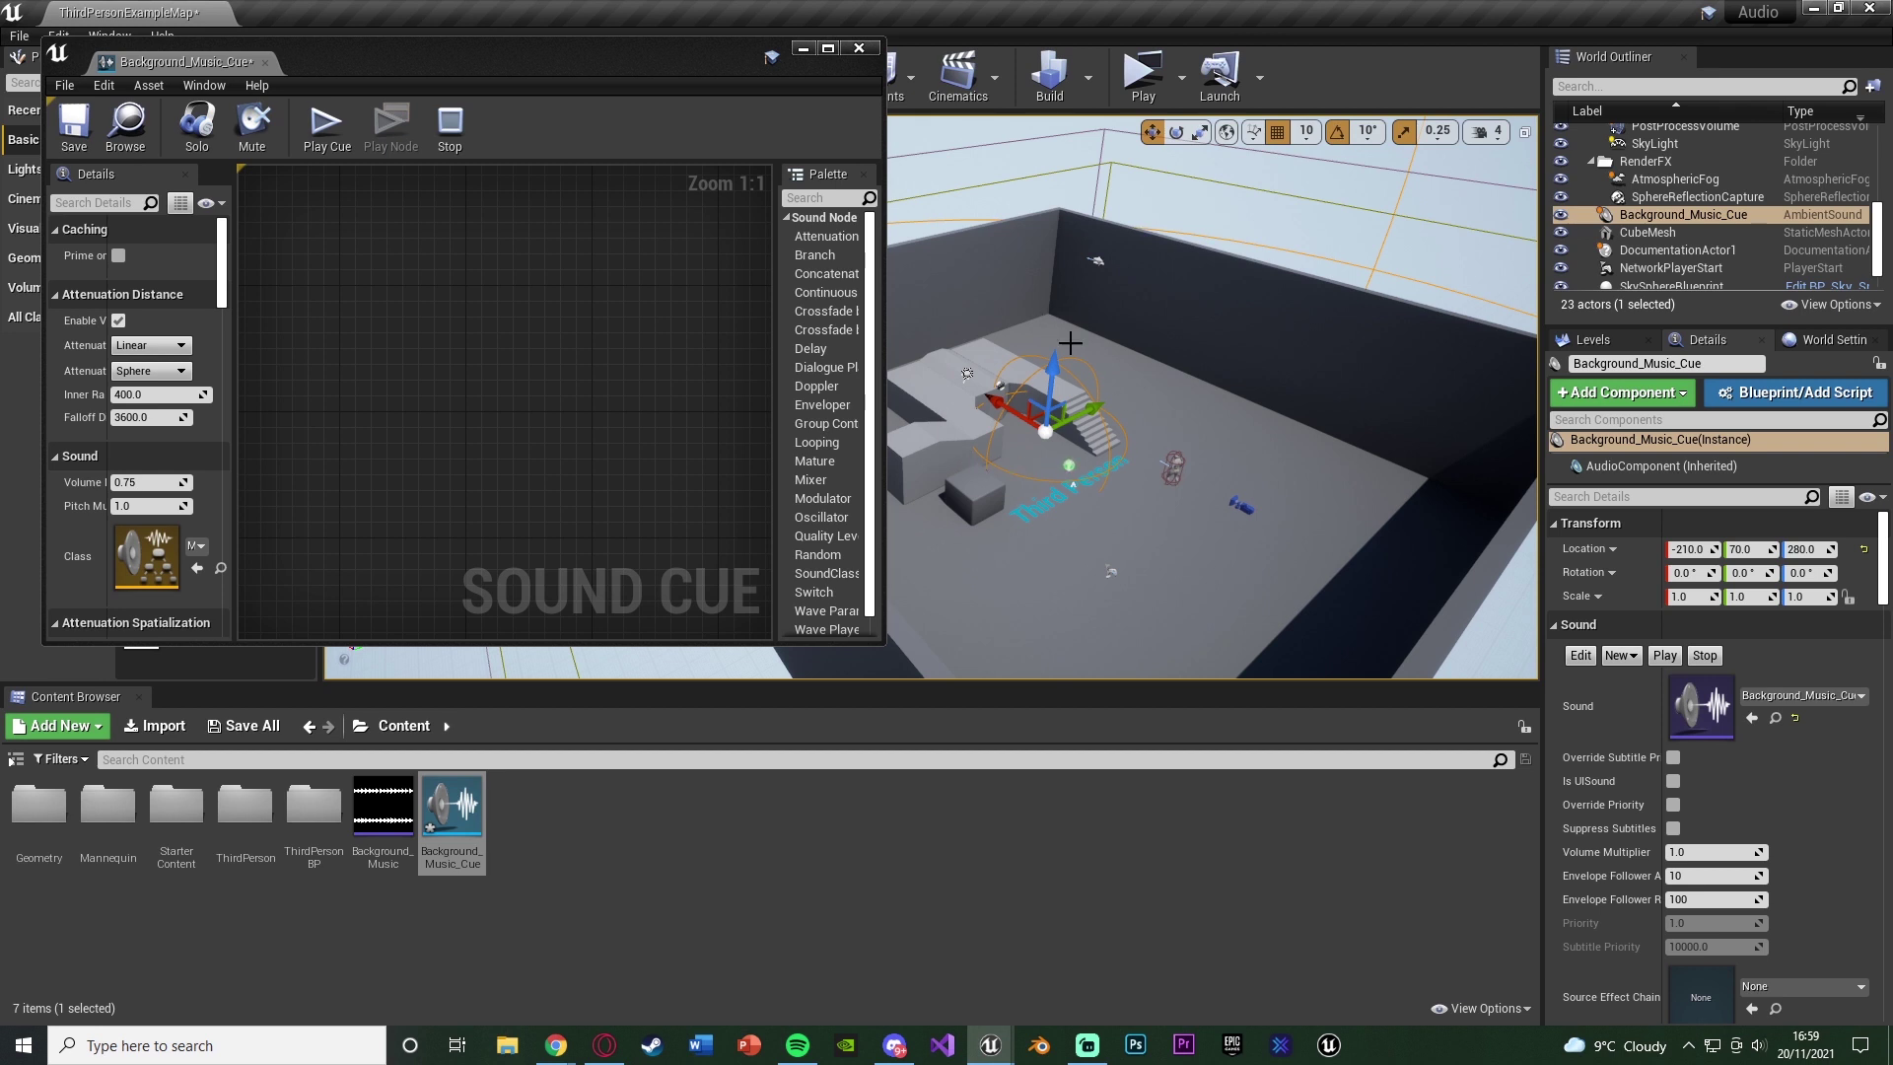
{"action": "right_click_drag", "start_coordinate": [1302, 348], "coordinate": [1325, 325]}
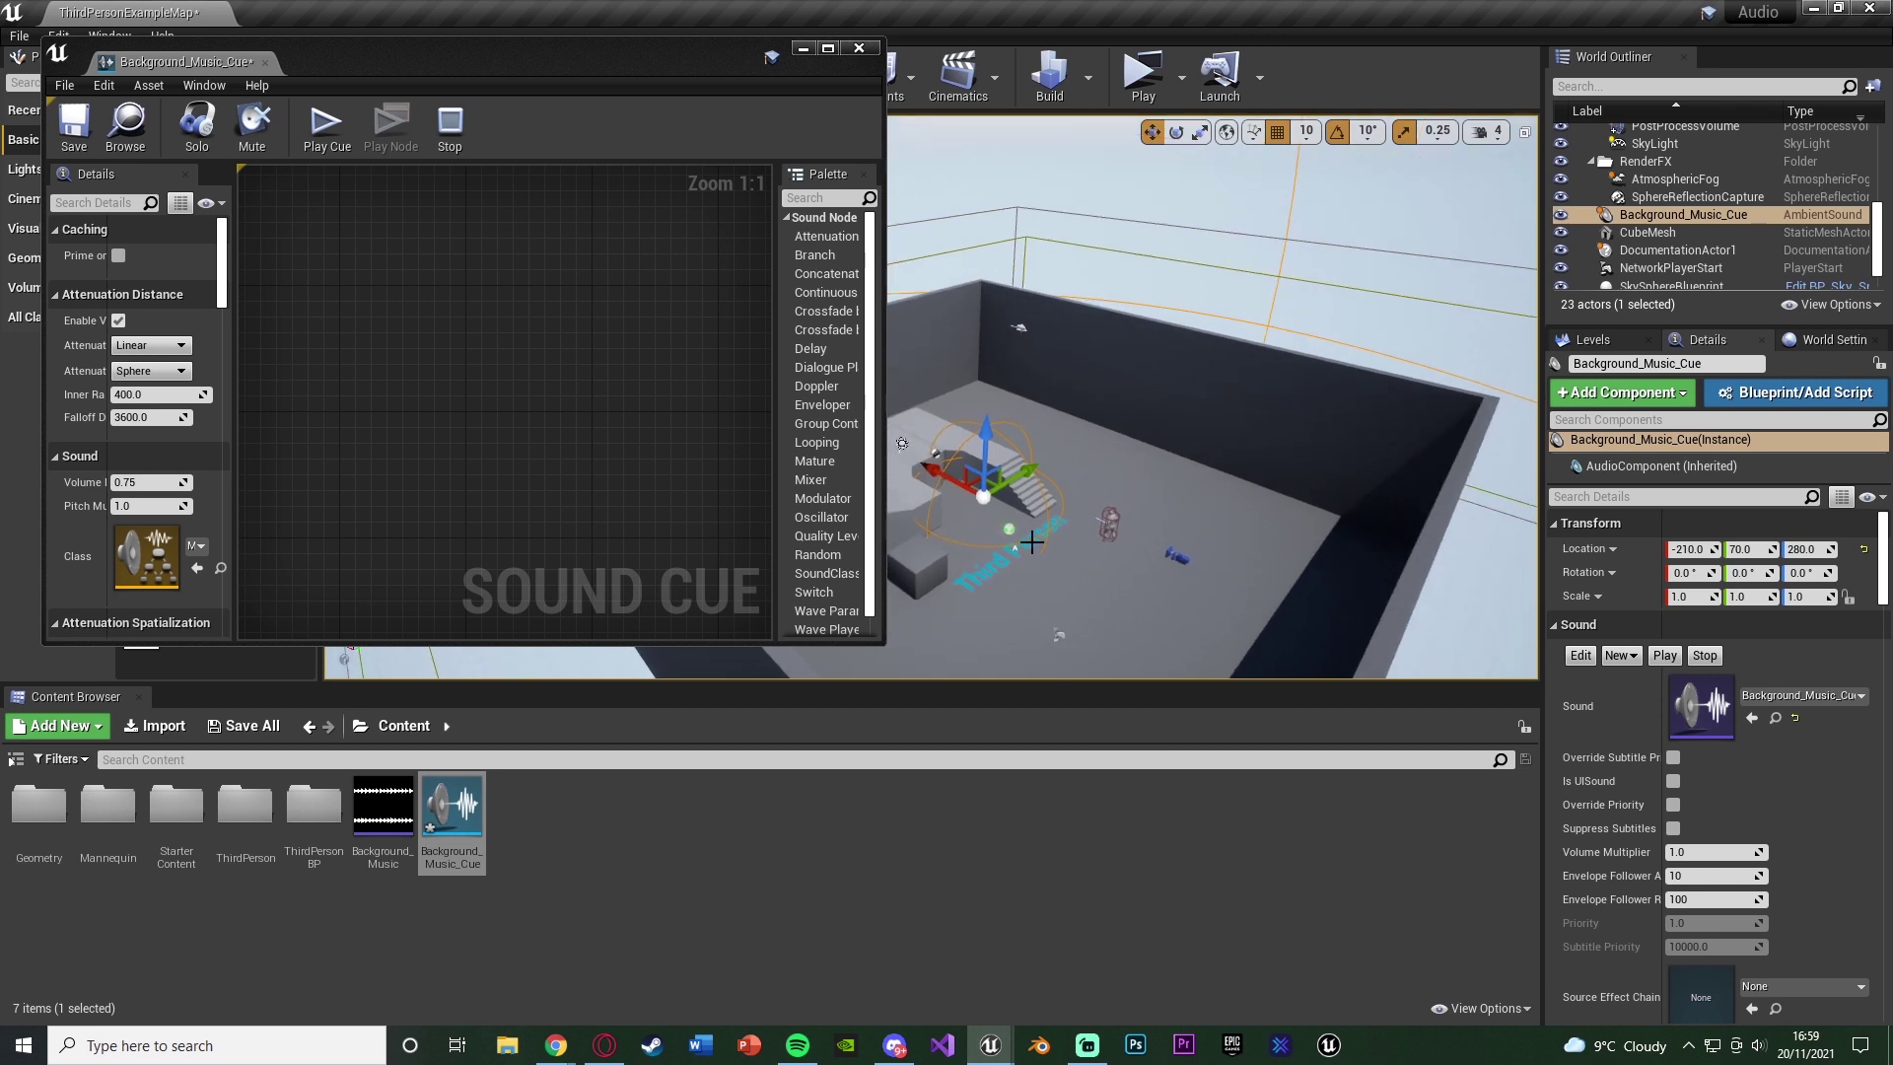
Try inner radius values of about 563 and 200 on the cue and set the inner radius back to 400
{"action": "left_click_drag", "start_coordinate": [45, 400], "coordinate": [9, 400]}
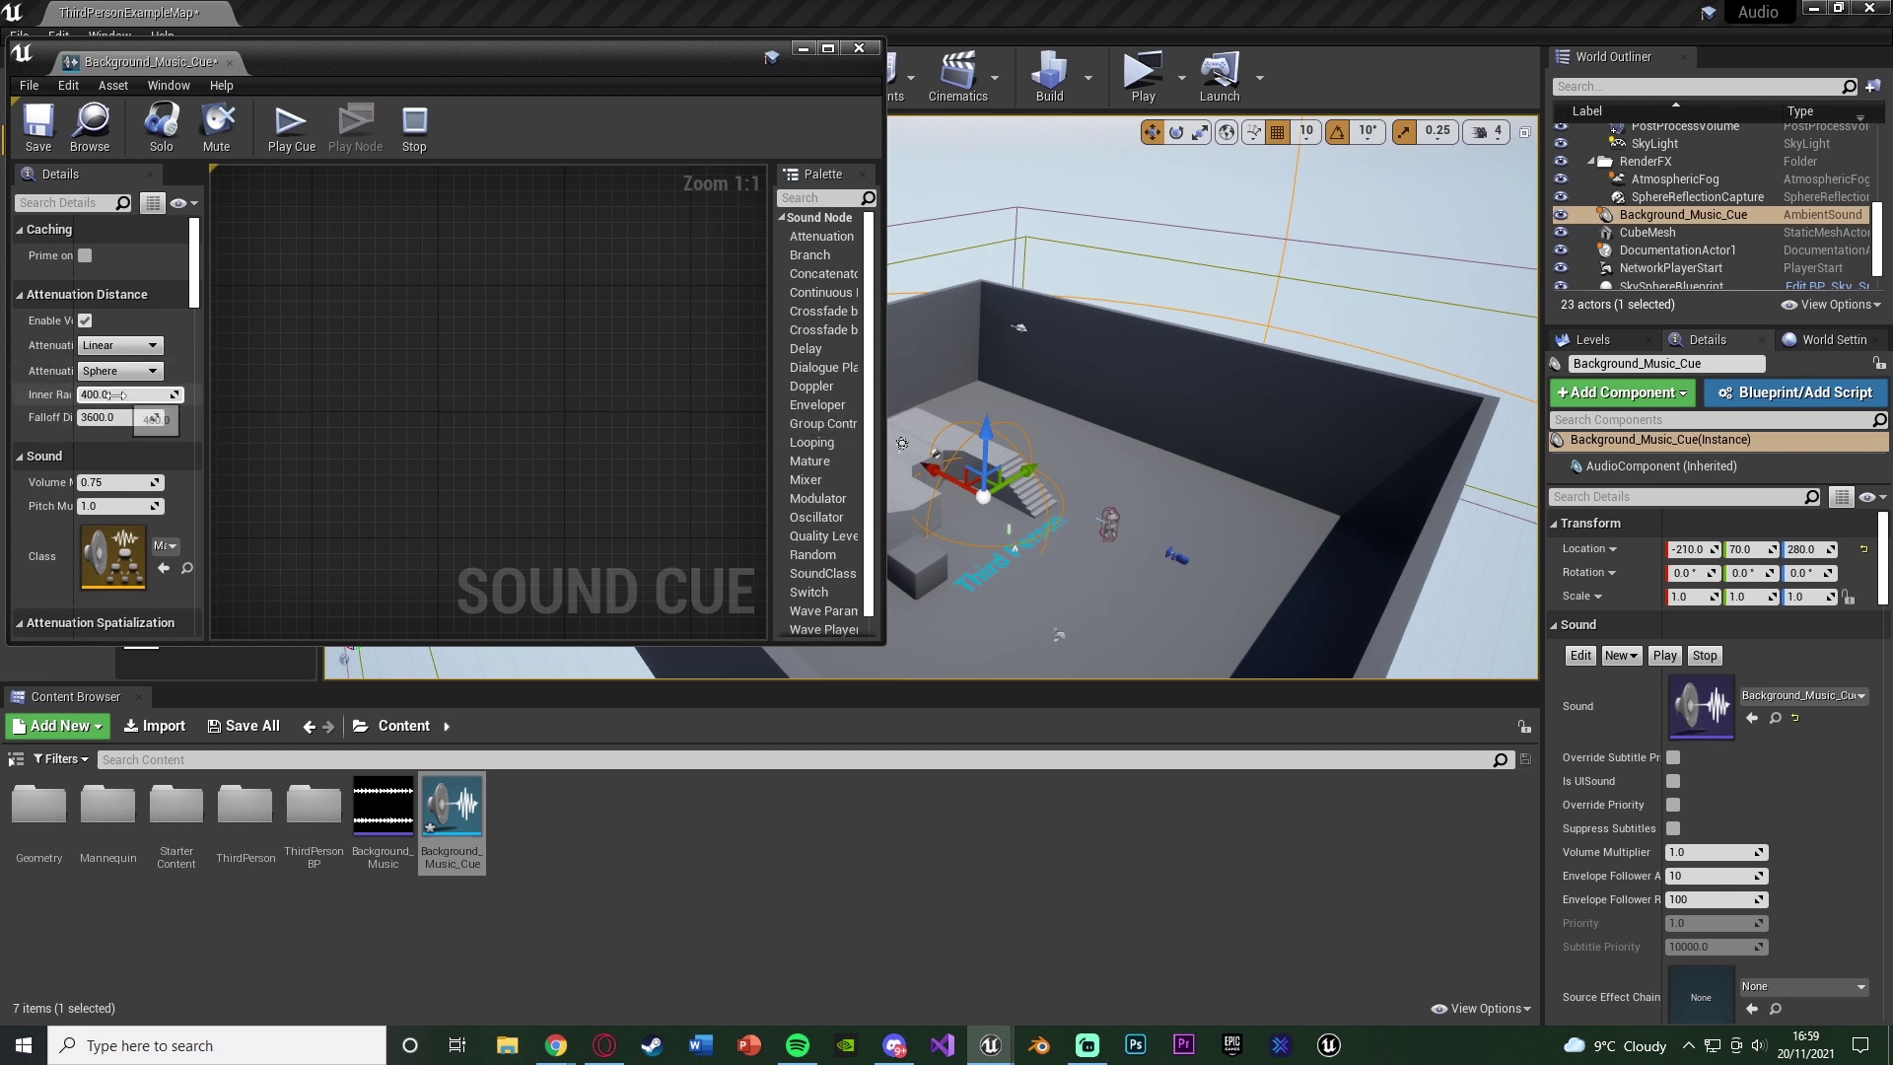
{"action": "mouse_move", "coordinate": [120, 394]}
{"action": "left_mouse_down"}
{"action": "mouse_move", "coordinate": [182, 394]}
{"action": "mouse_move", "coordinate": [139, 394]}
{"action": "left_mouse_up"}
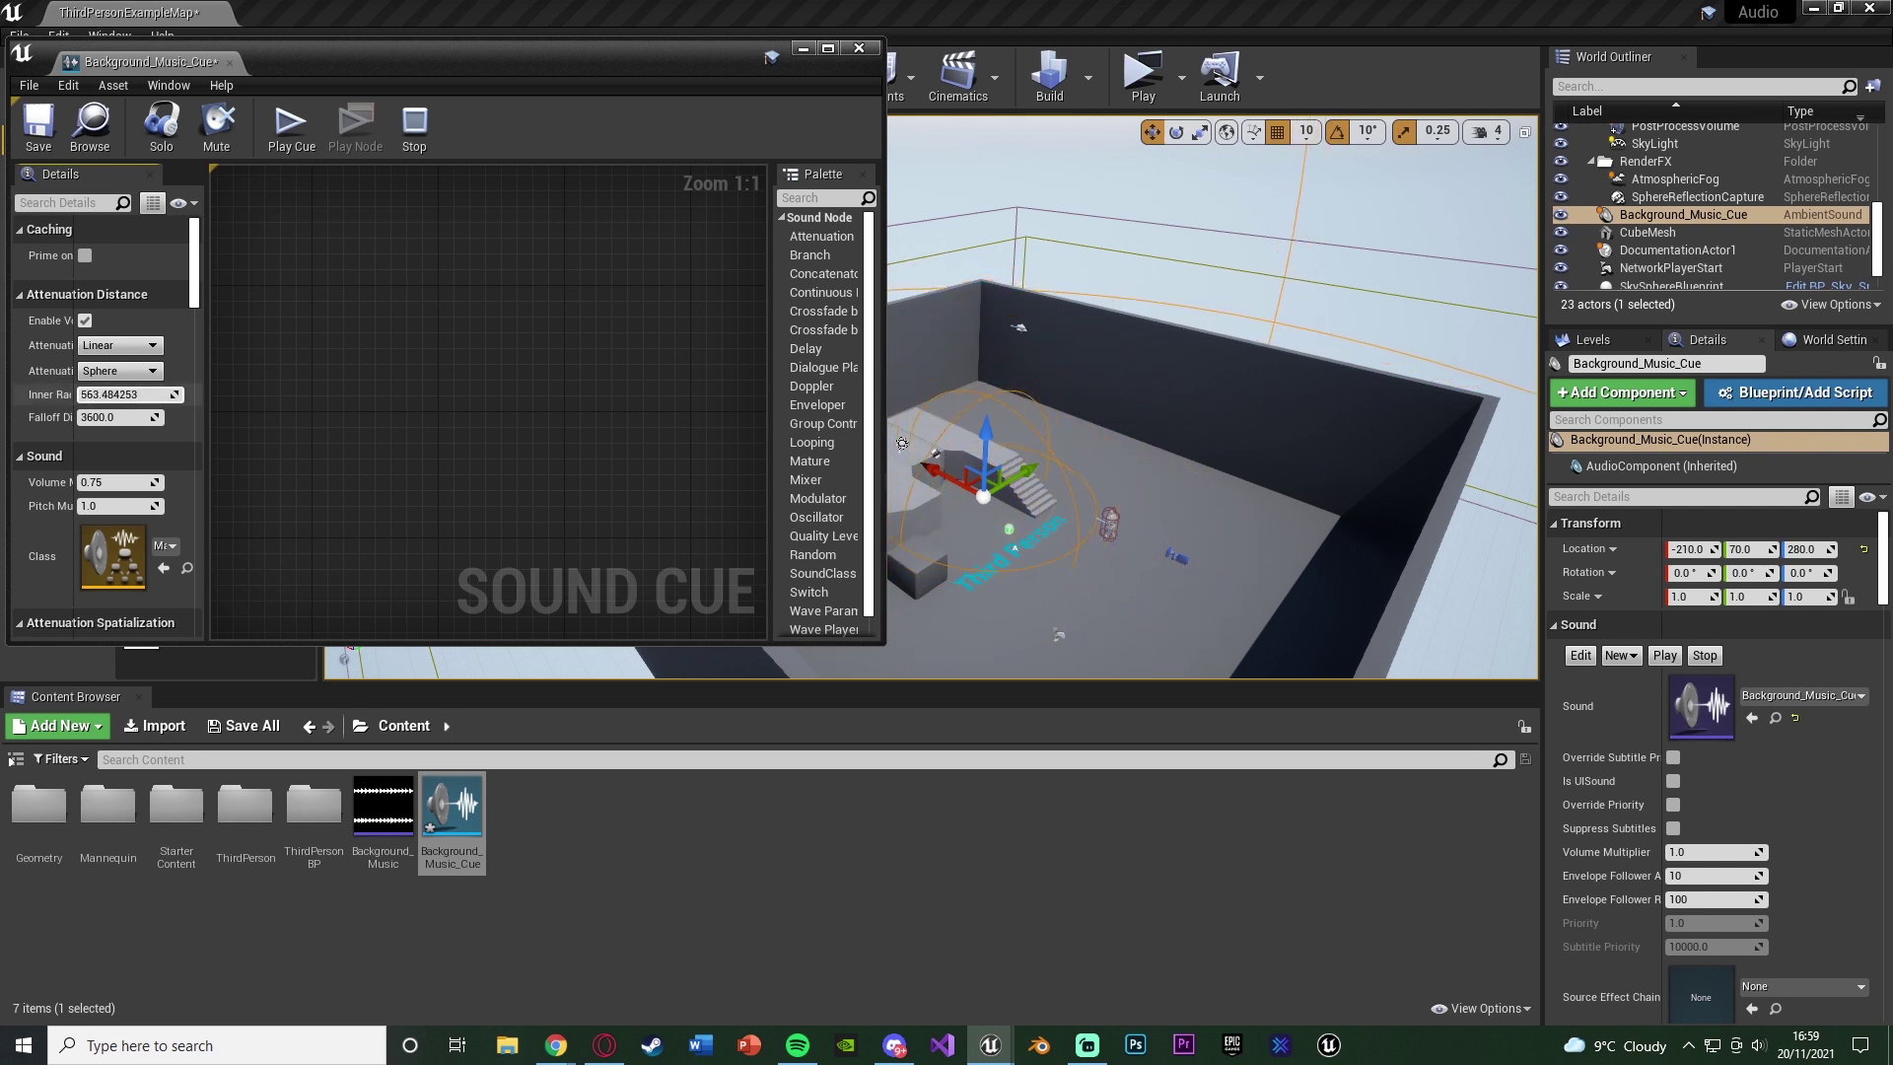
{"action": "left_click", "coordinate": [140, 394]}
{"action": "type", "text": "200"}
{"action": "key", "text": "Return"}
{"action": "type", "text": "400"}
{"action": "key", "text": "Return"}
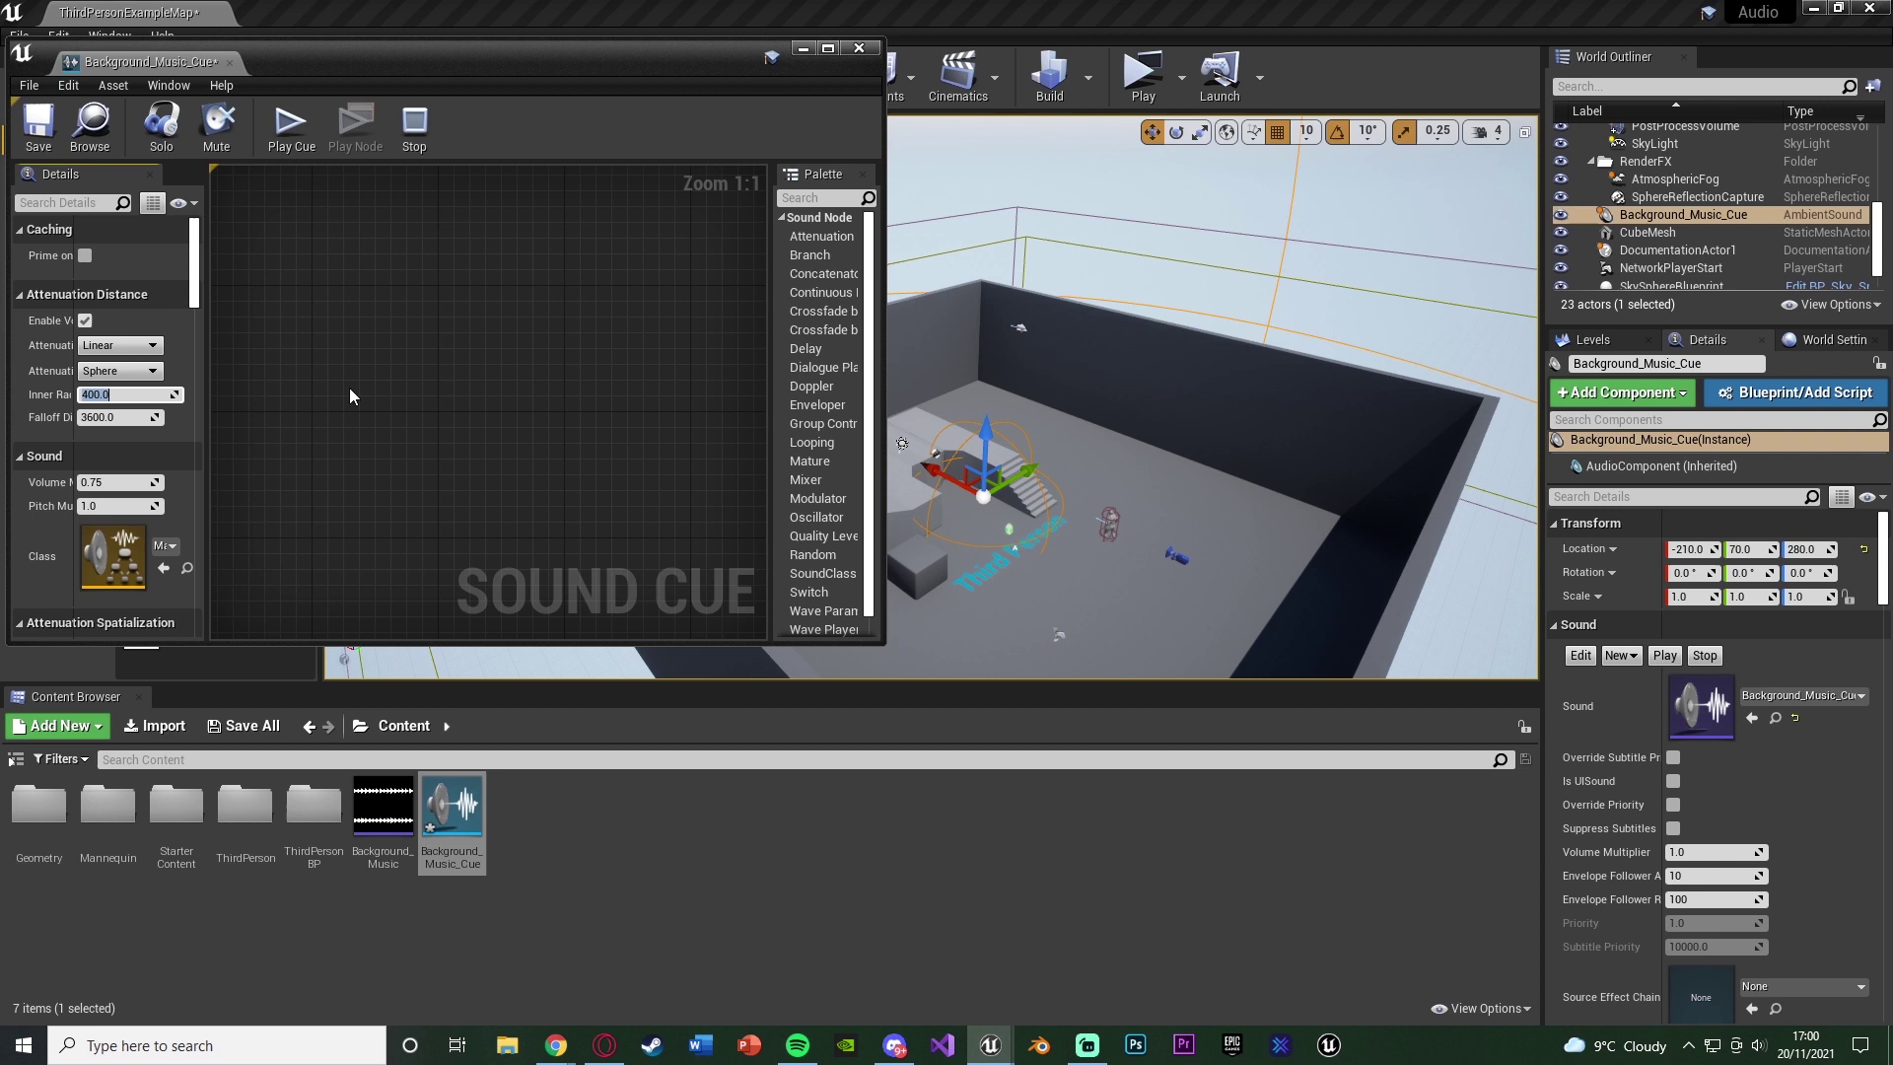
Set the cue's falloff distance to 800, save the cue from the maximized editor and return to the level
{"action": "left_click_drag", "start_coordinate": [116, 417], "coordinate": [179, 424]}
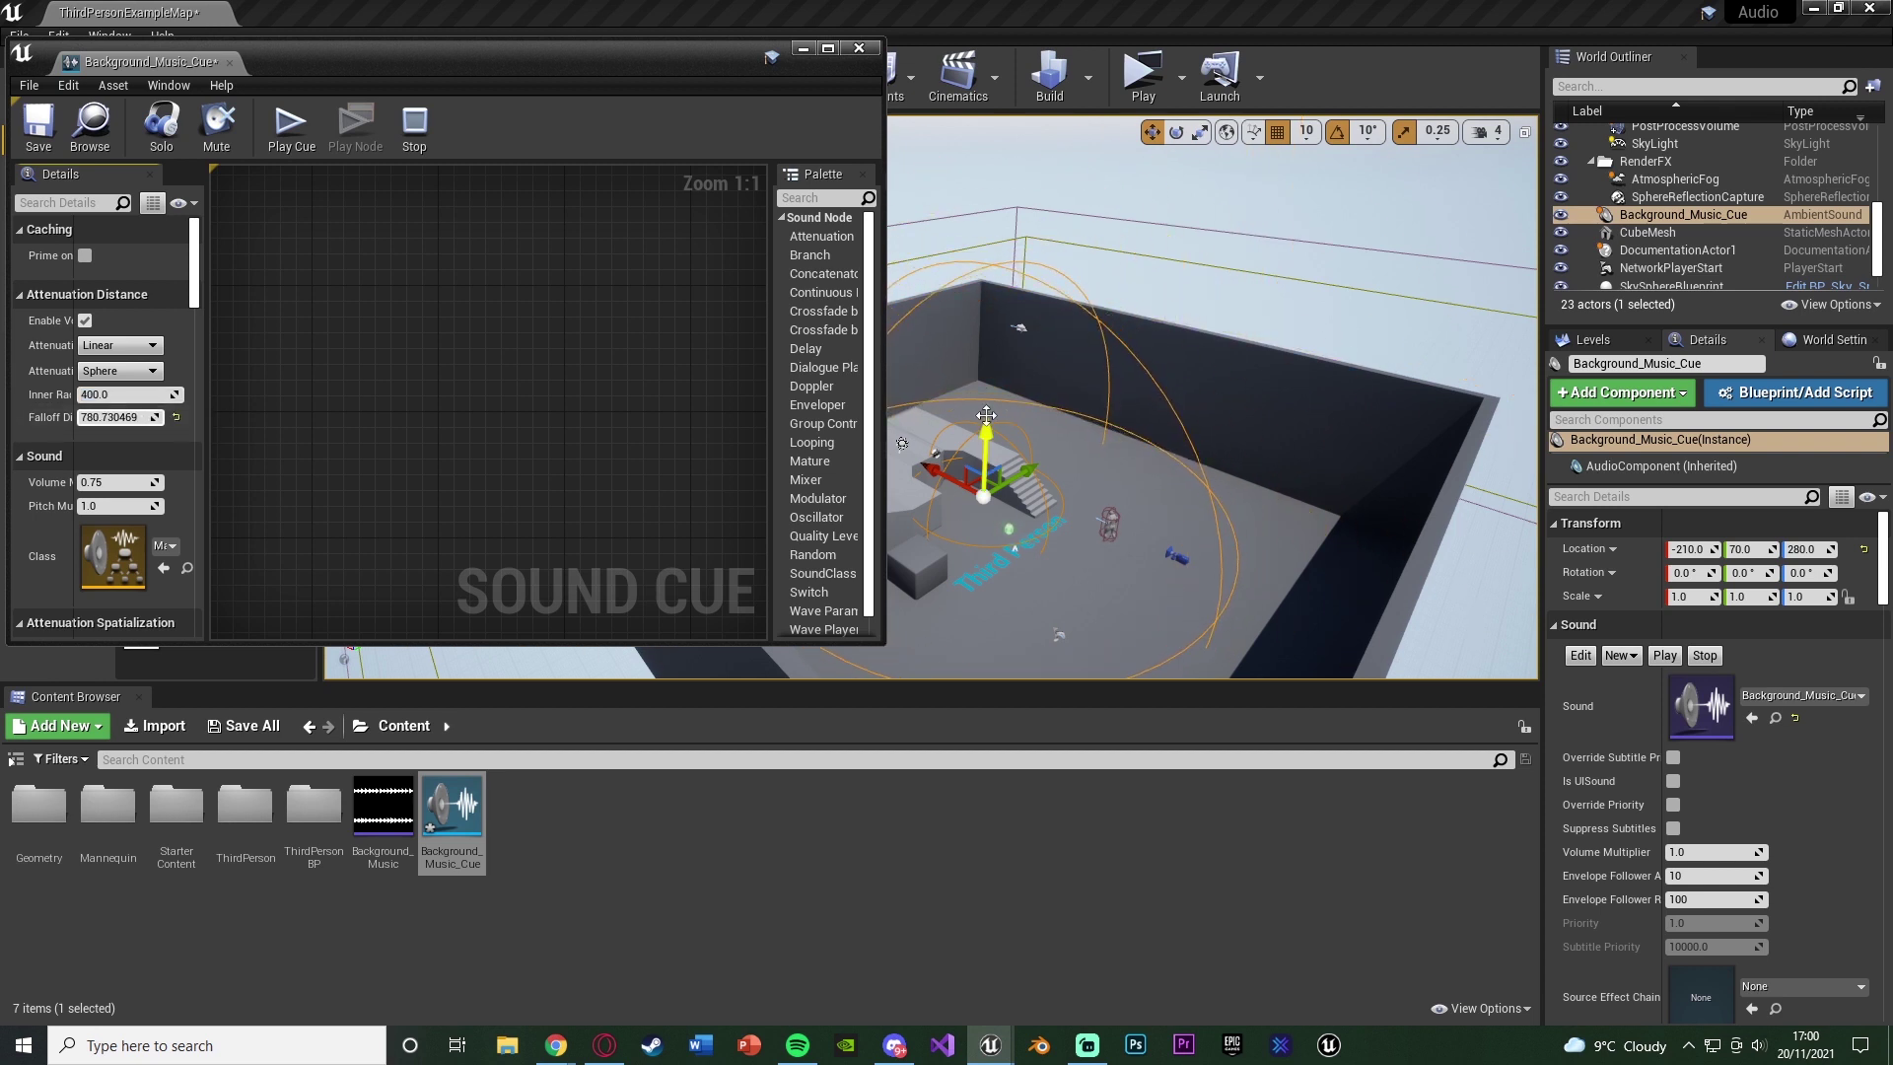
{"action": "left_click", "coordinate": [135, 418]}
{"action": "type", "text": "800"}
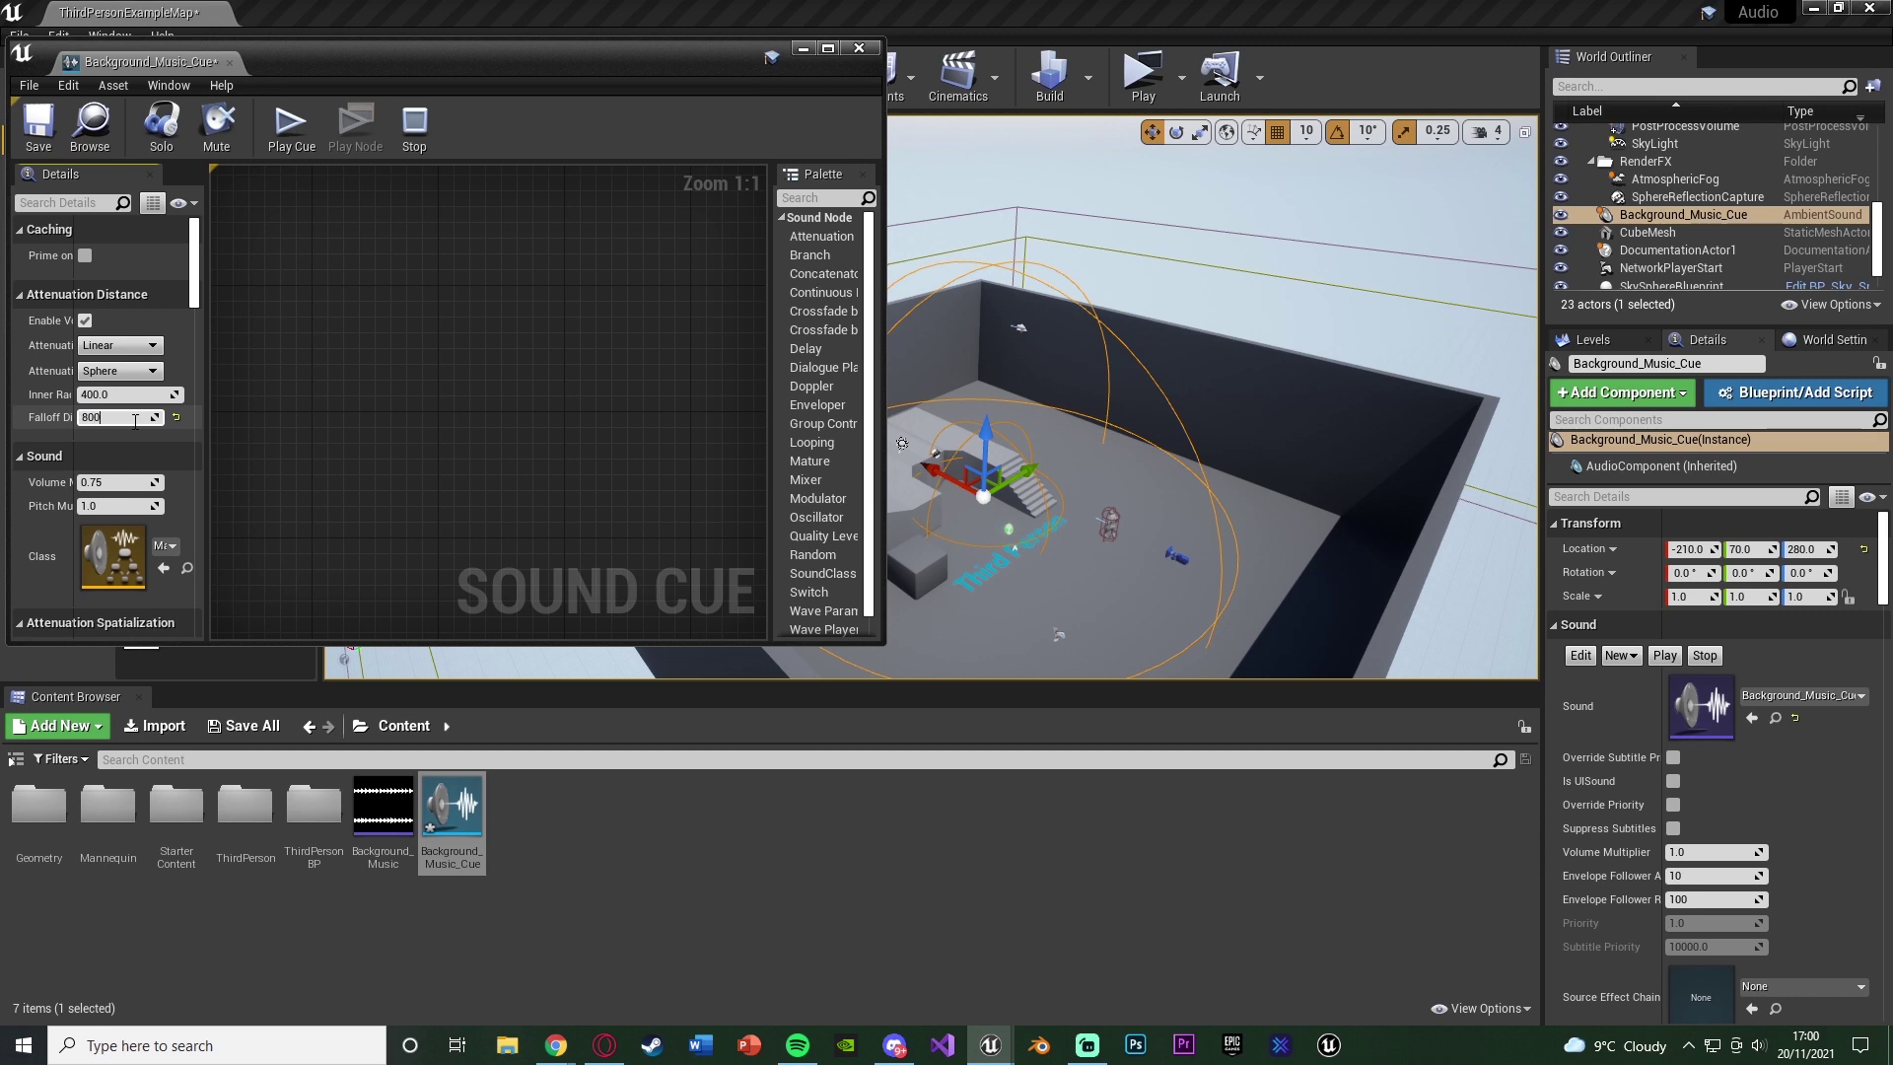
{"action": "key", "text": "Return"}
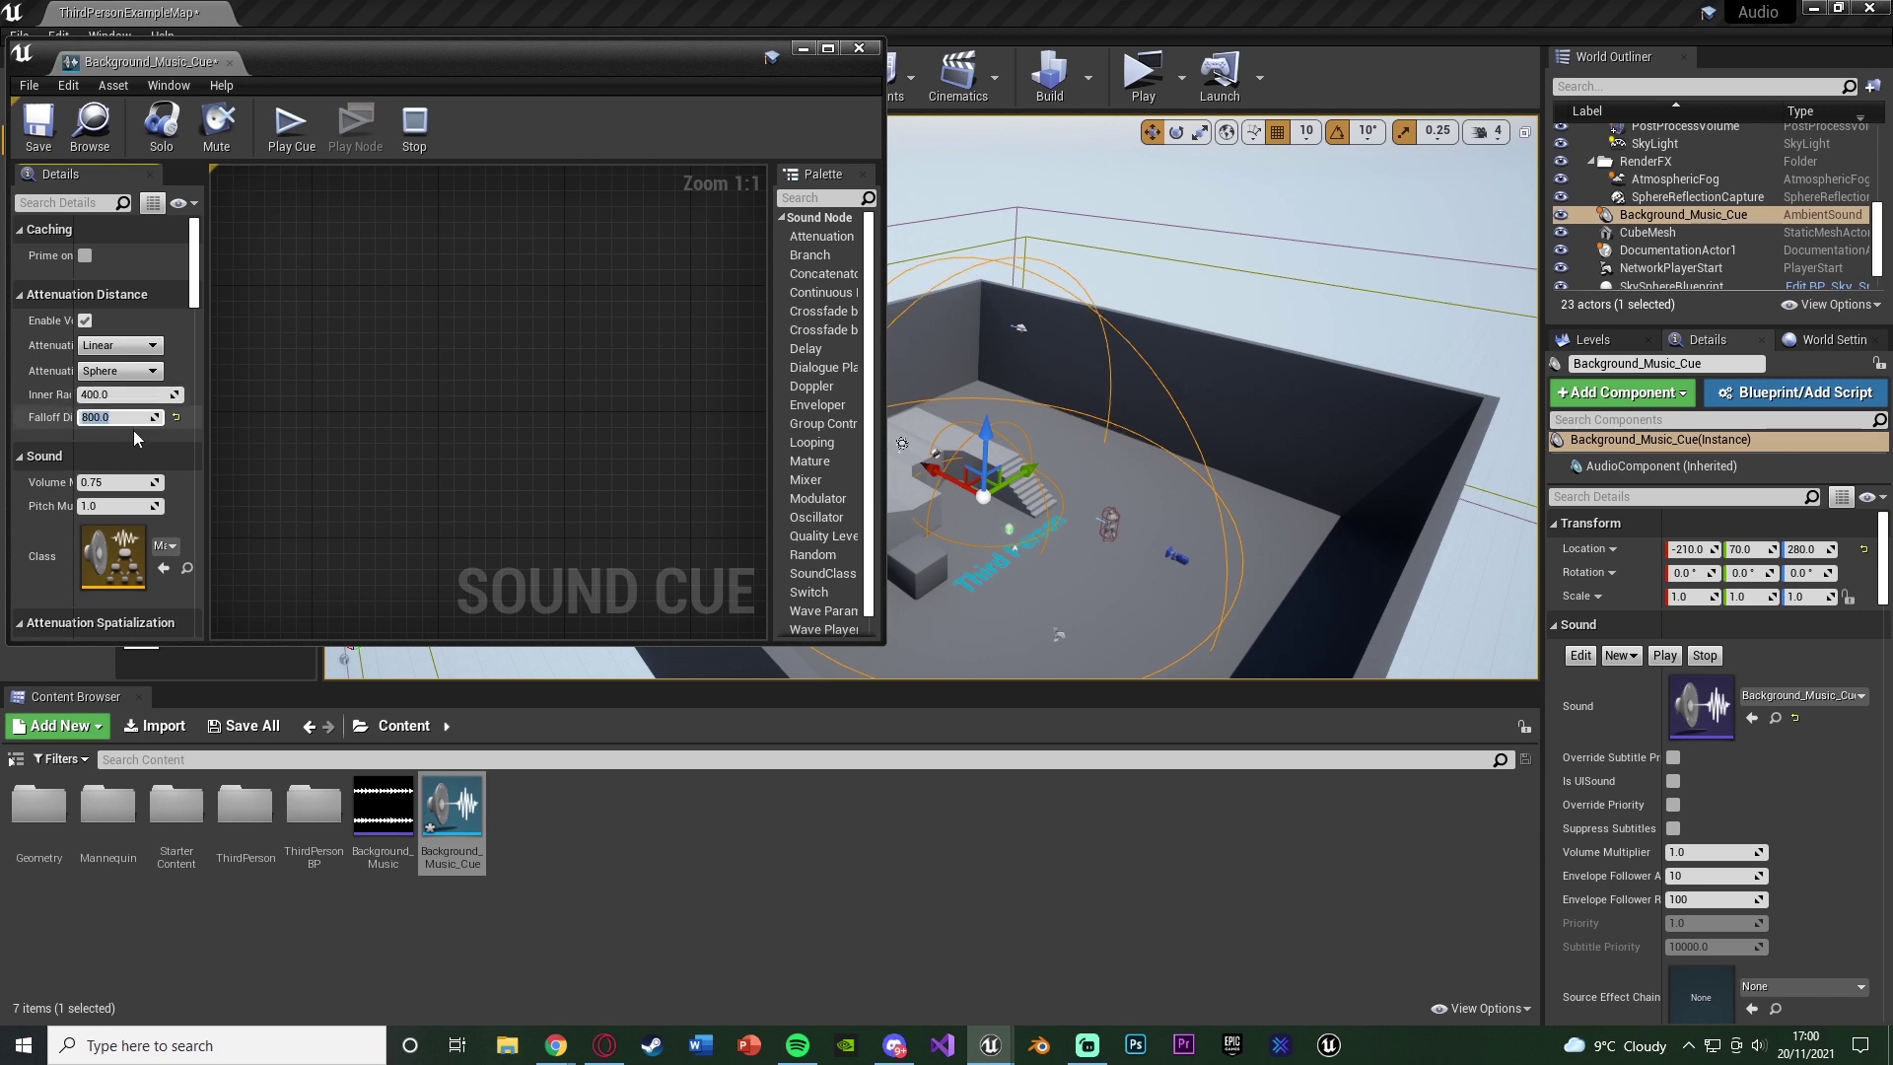
{"action": "right_click_drag", "start_coordinate": [1063, 458], "coordinate": [1223, 458]}
{"action": "left_click_drag", "start_coordinate": [1065, 375], "coordinate": [1065, 345]}
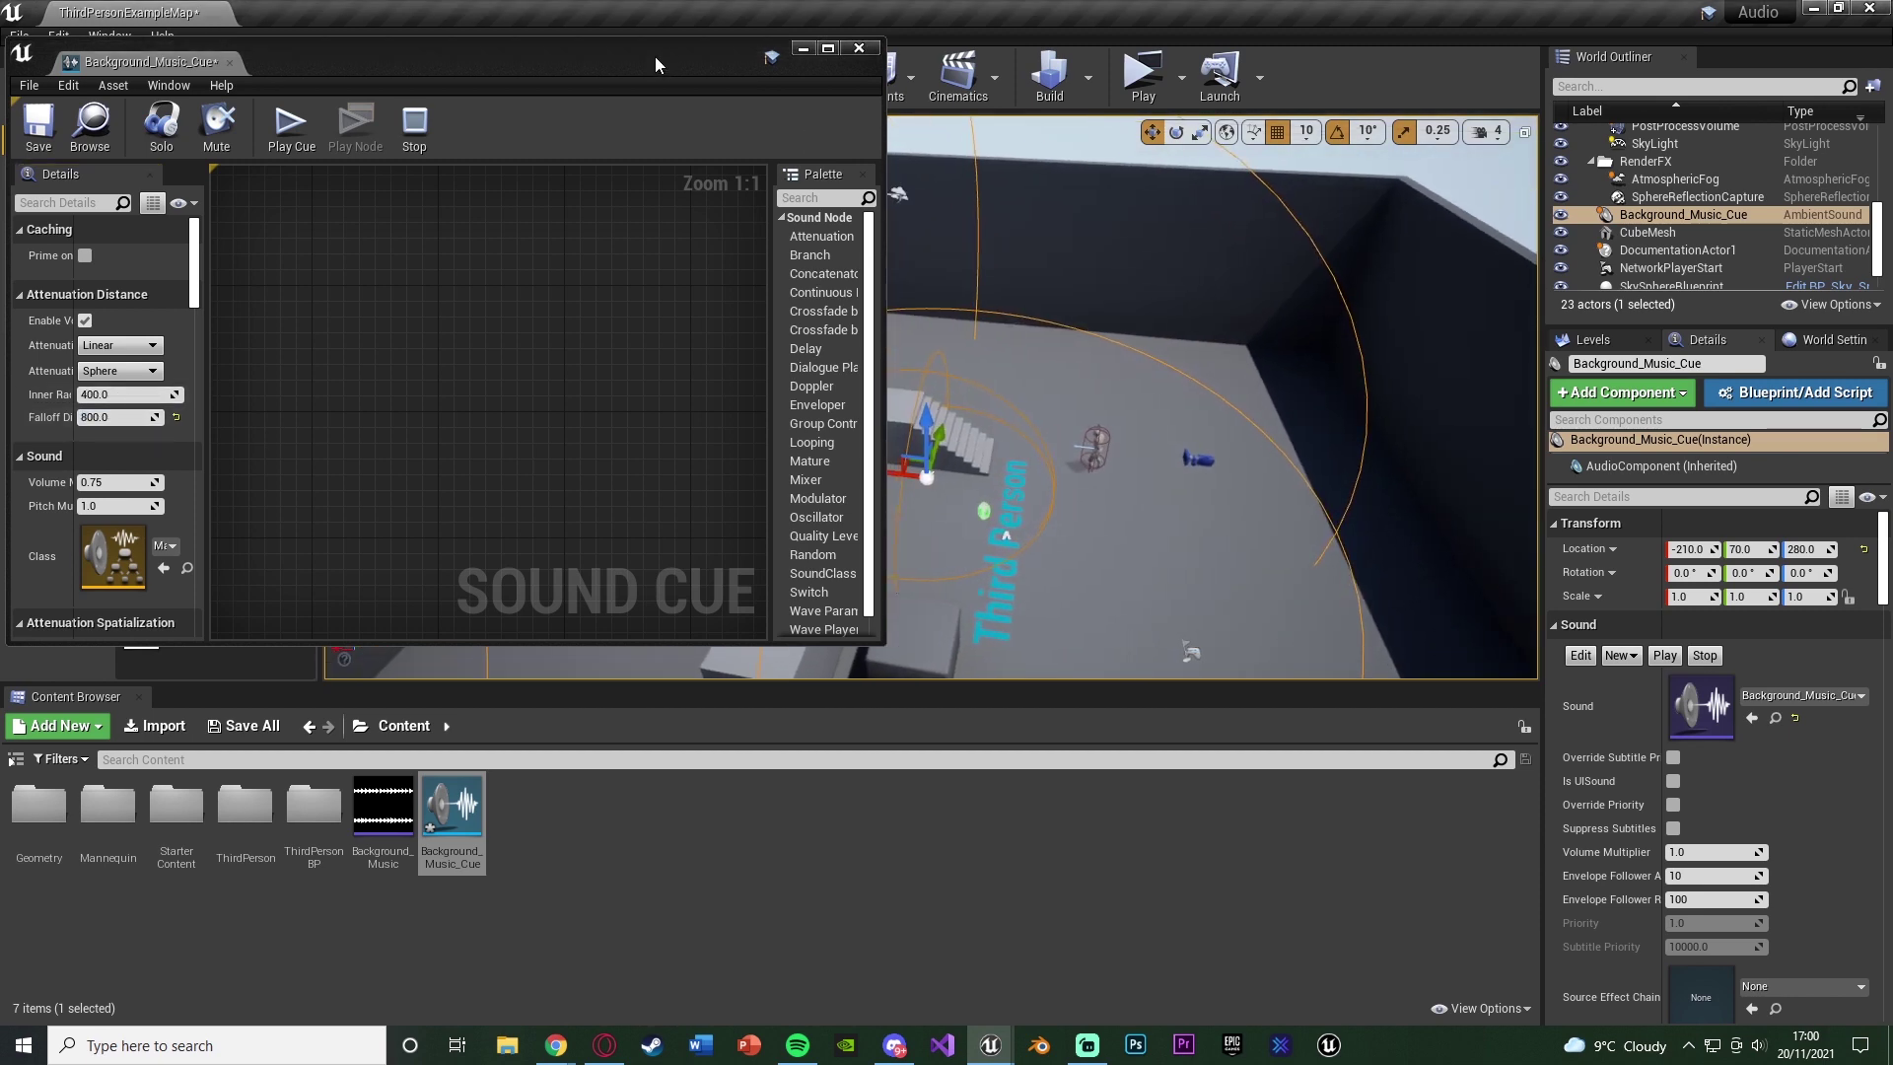
{"action": "double_click", "coordinate": [654, 56]}
{"action": "key", "text": "ctrl+s"}
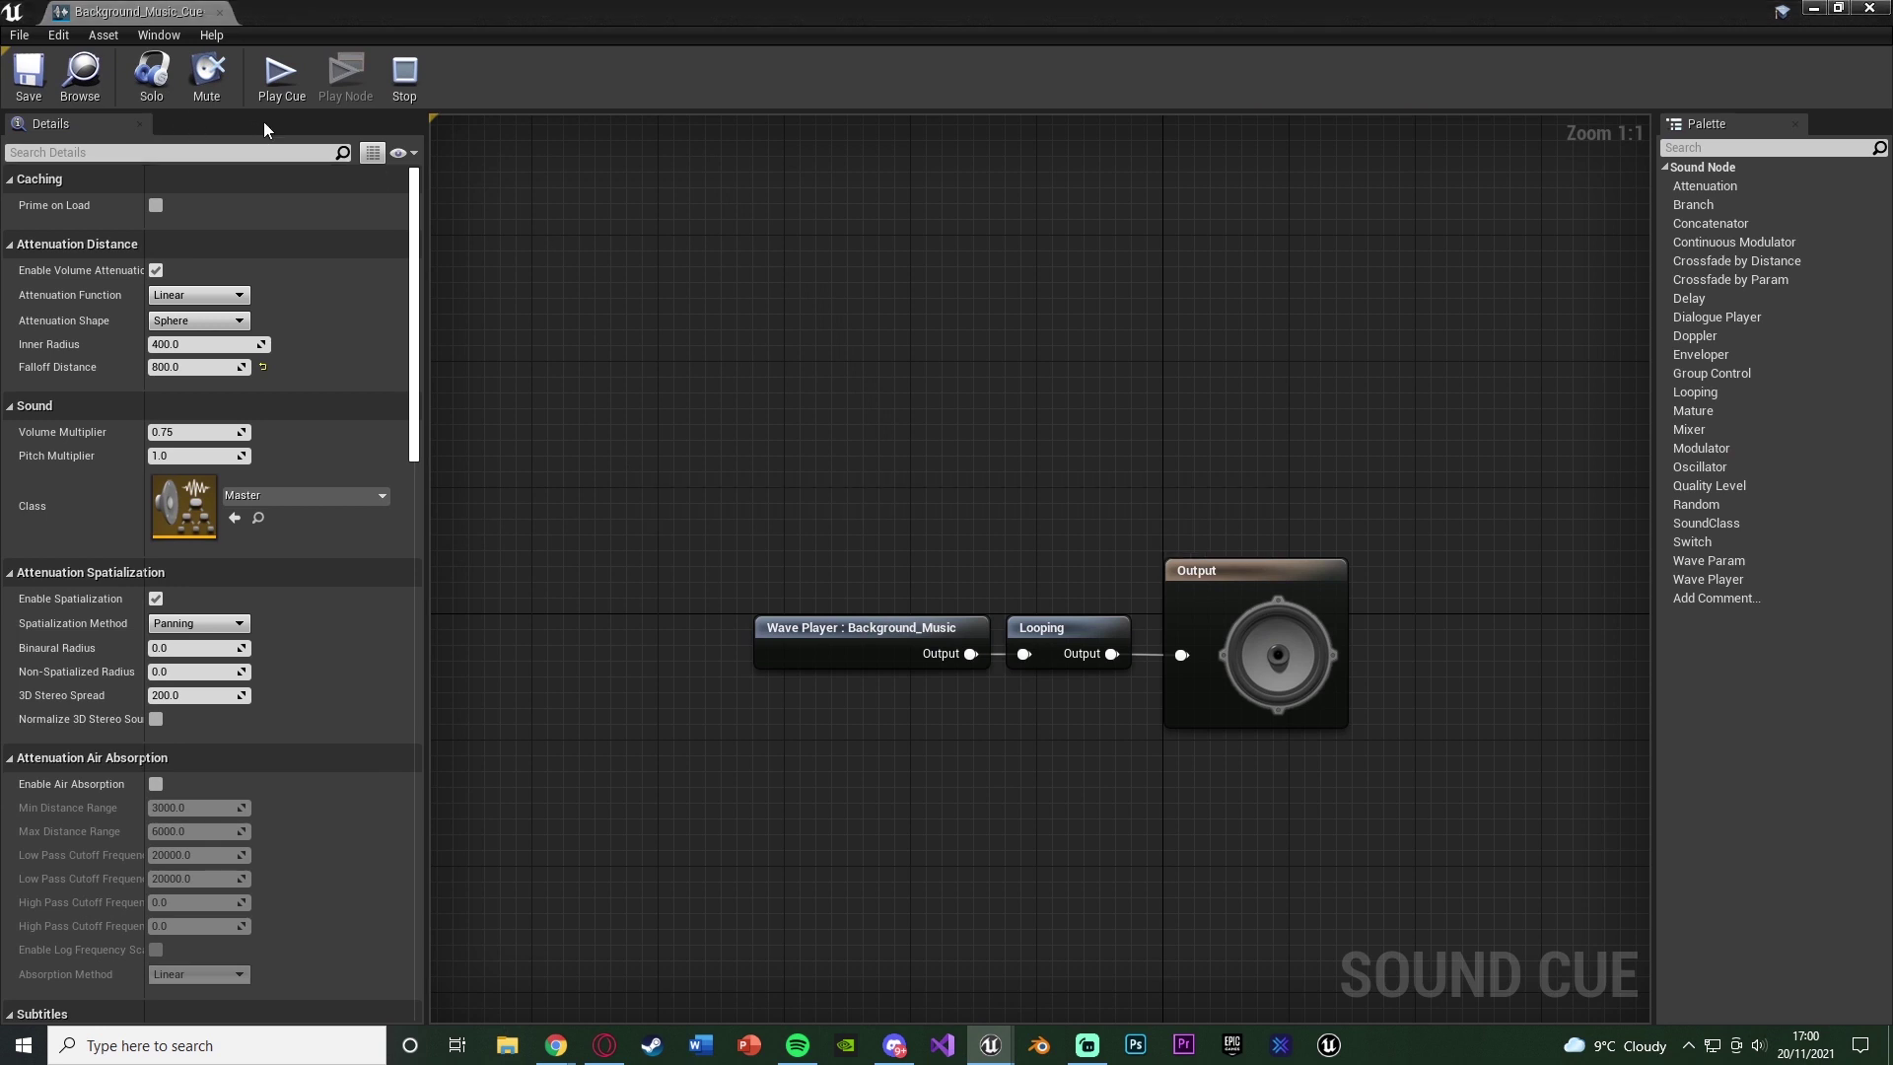
{"action": "left_click", "coordinate": [1816, 9]}
Move the Background_Music_Cue actor along X to -410, above the Third Person floor text beside the stairs
{"action": "mouse_move", "coordinate": [921, 318]}
{"action": "right_mouse_down"}
{"action": "mouse_move", "coordinate": [947, 308]}
{"action": "mouse_move", "coordinate": [937, 345]}
{"action": "mouse_move", "coordinate": [921, 319]}
{"action": "right_mouse_up"}
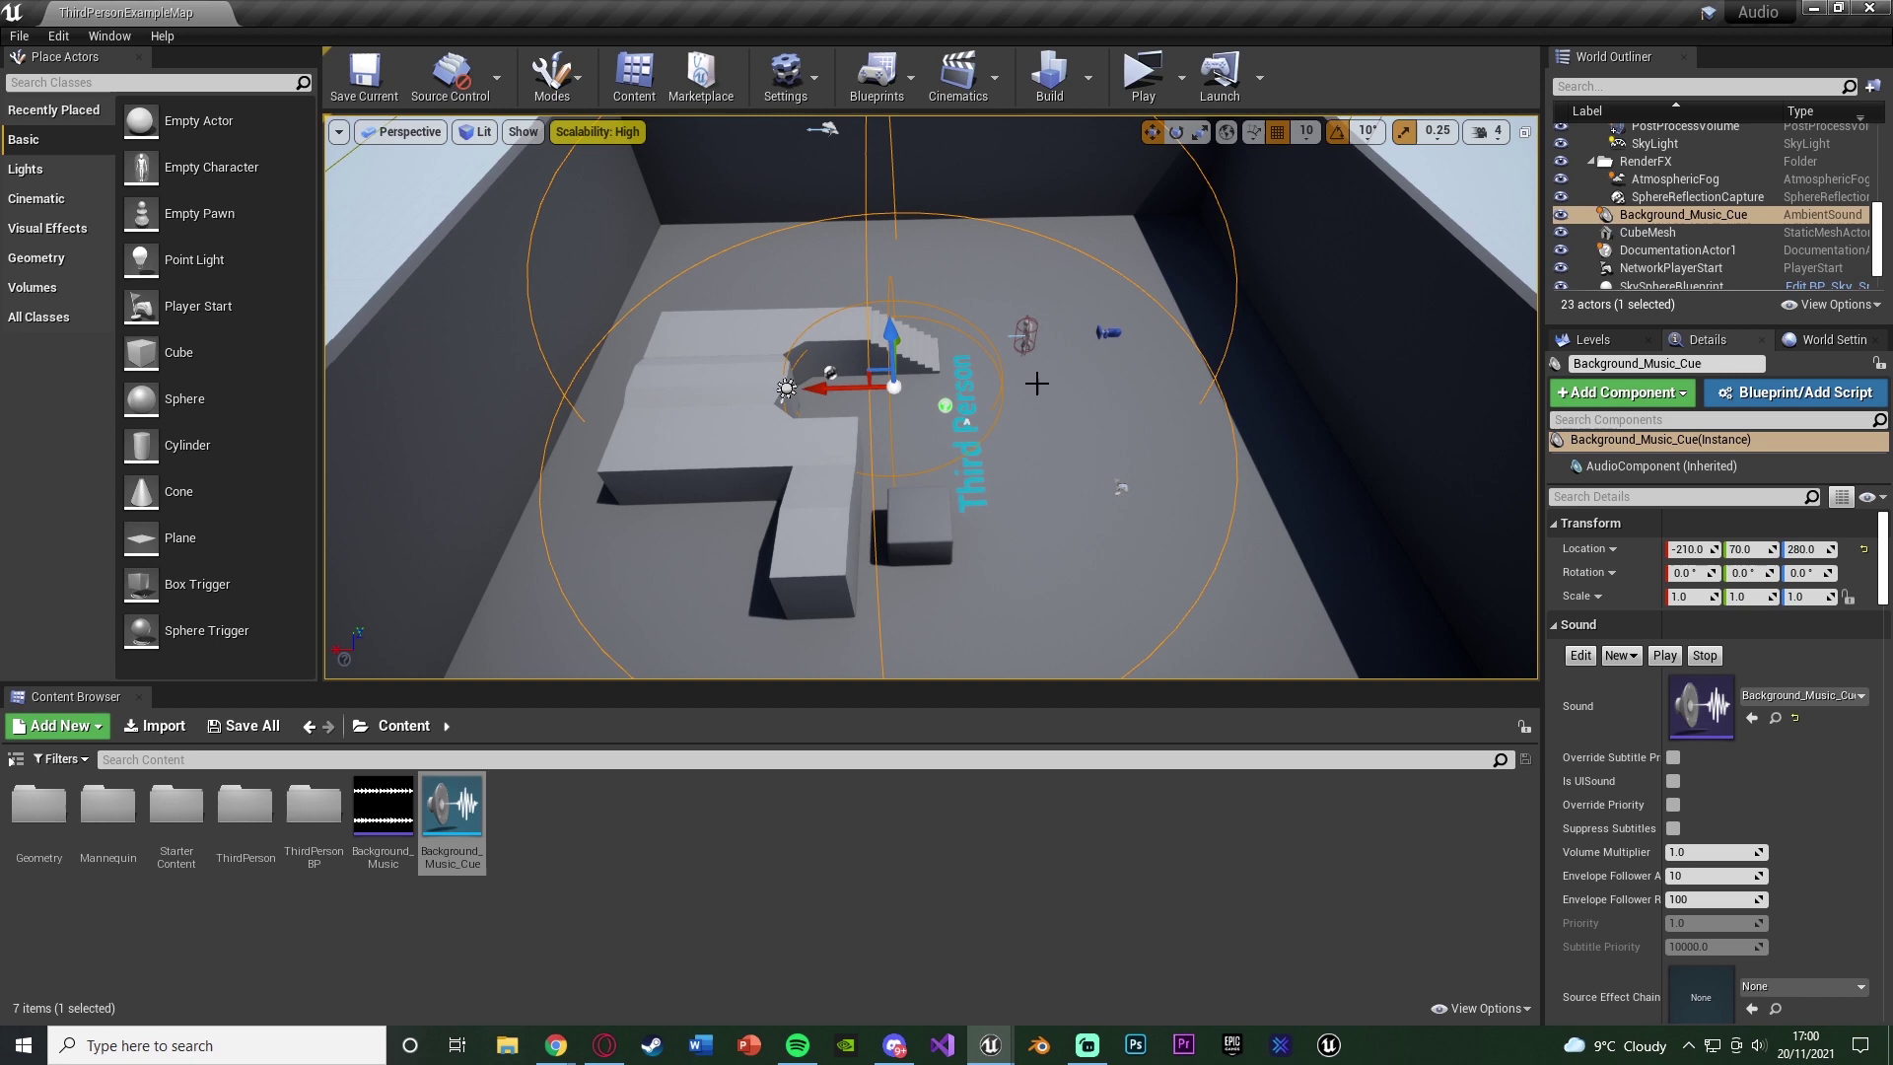
{"action": "right_click_drag", "start_coordinate": [1036, 383], "coordinate": [754, 242]}
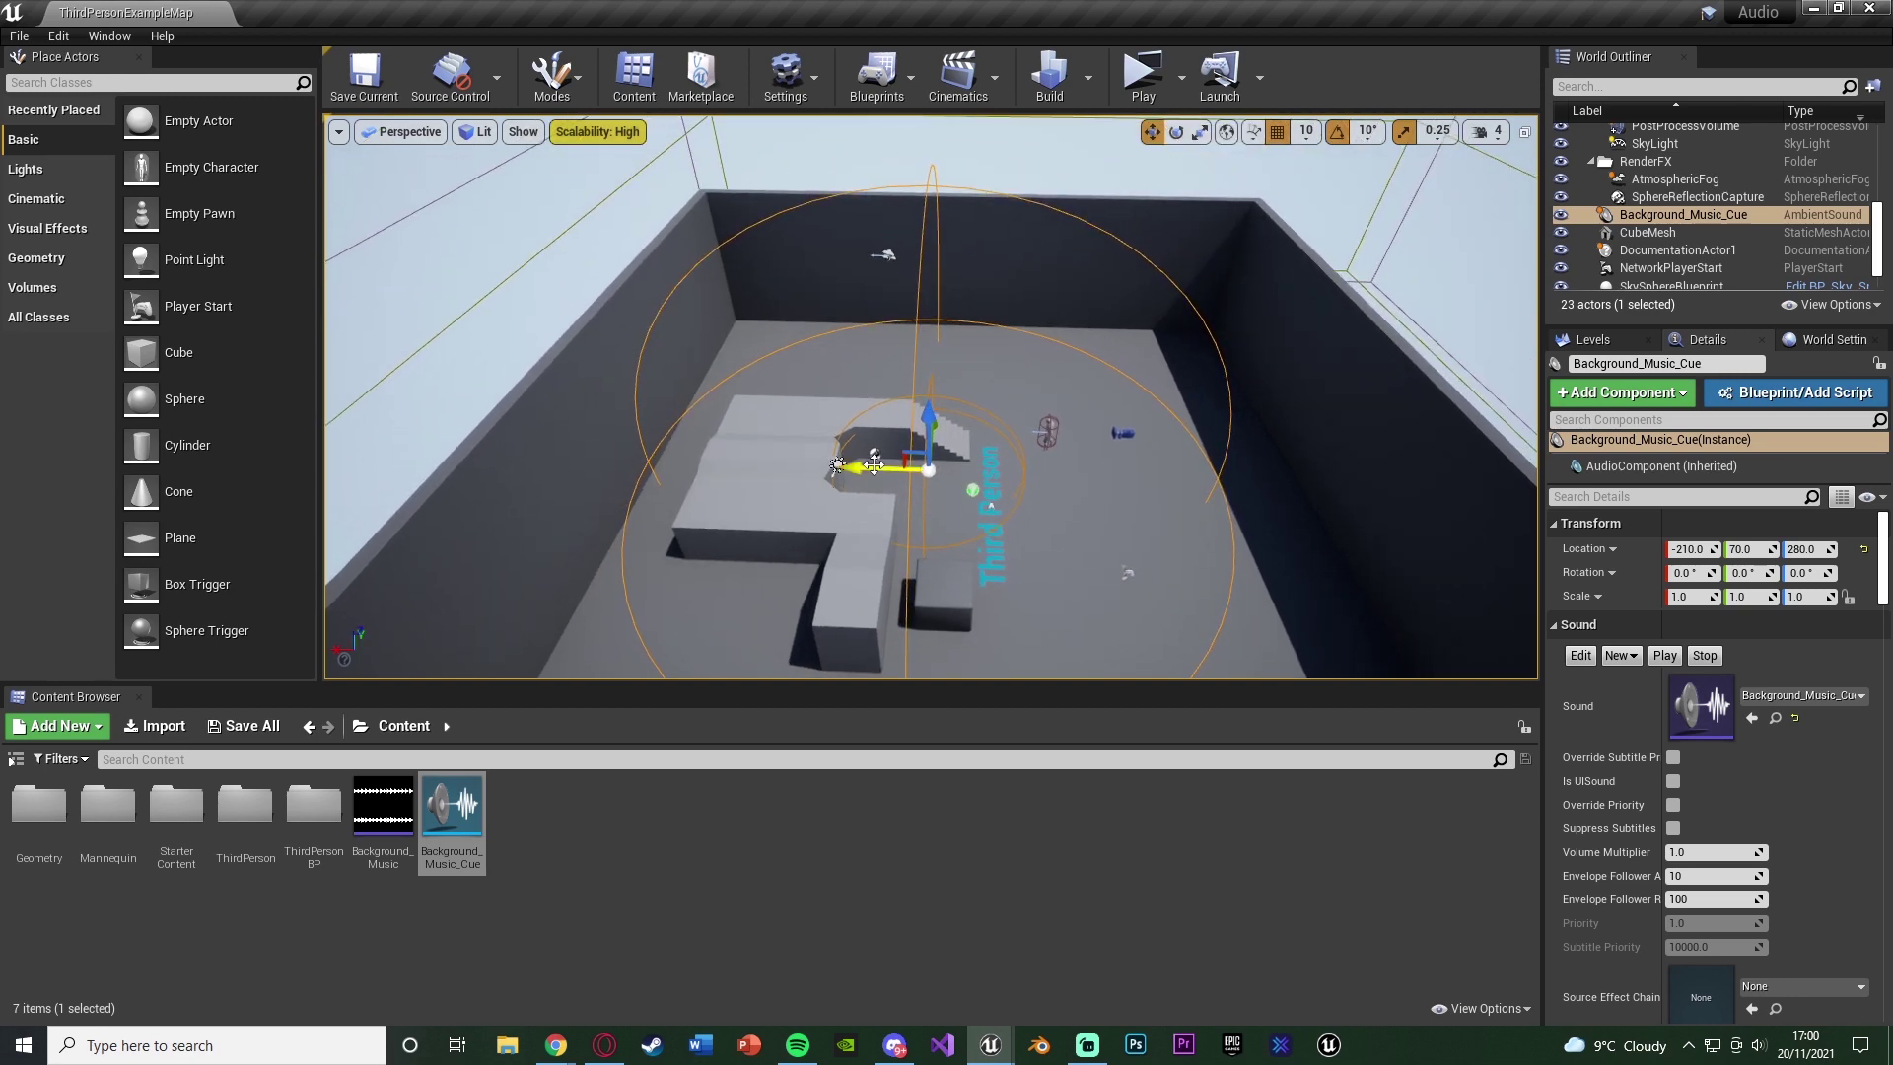
{"action": "left_click_drag", "start_coordinate": [874, 463], "coordinate": [930, 468], "text": "shift"}
{"action": "key", "text": "w"}
{"action": "right_click_drag", "start_coordinate": [1002, 389], "coordinate": [1022, 418]}
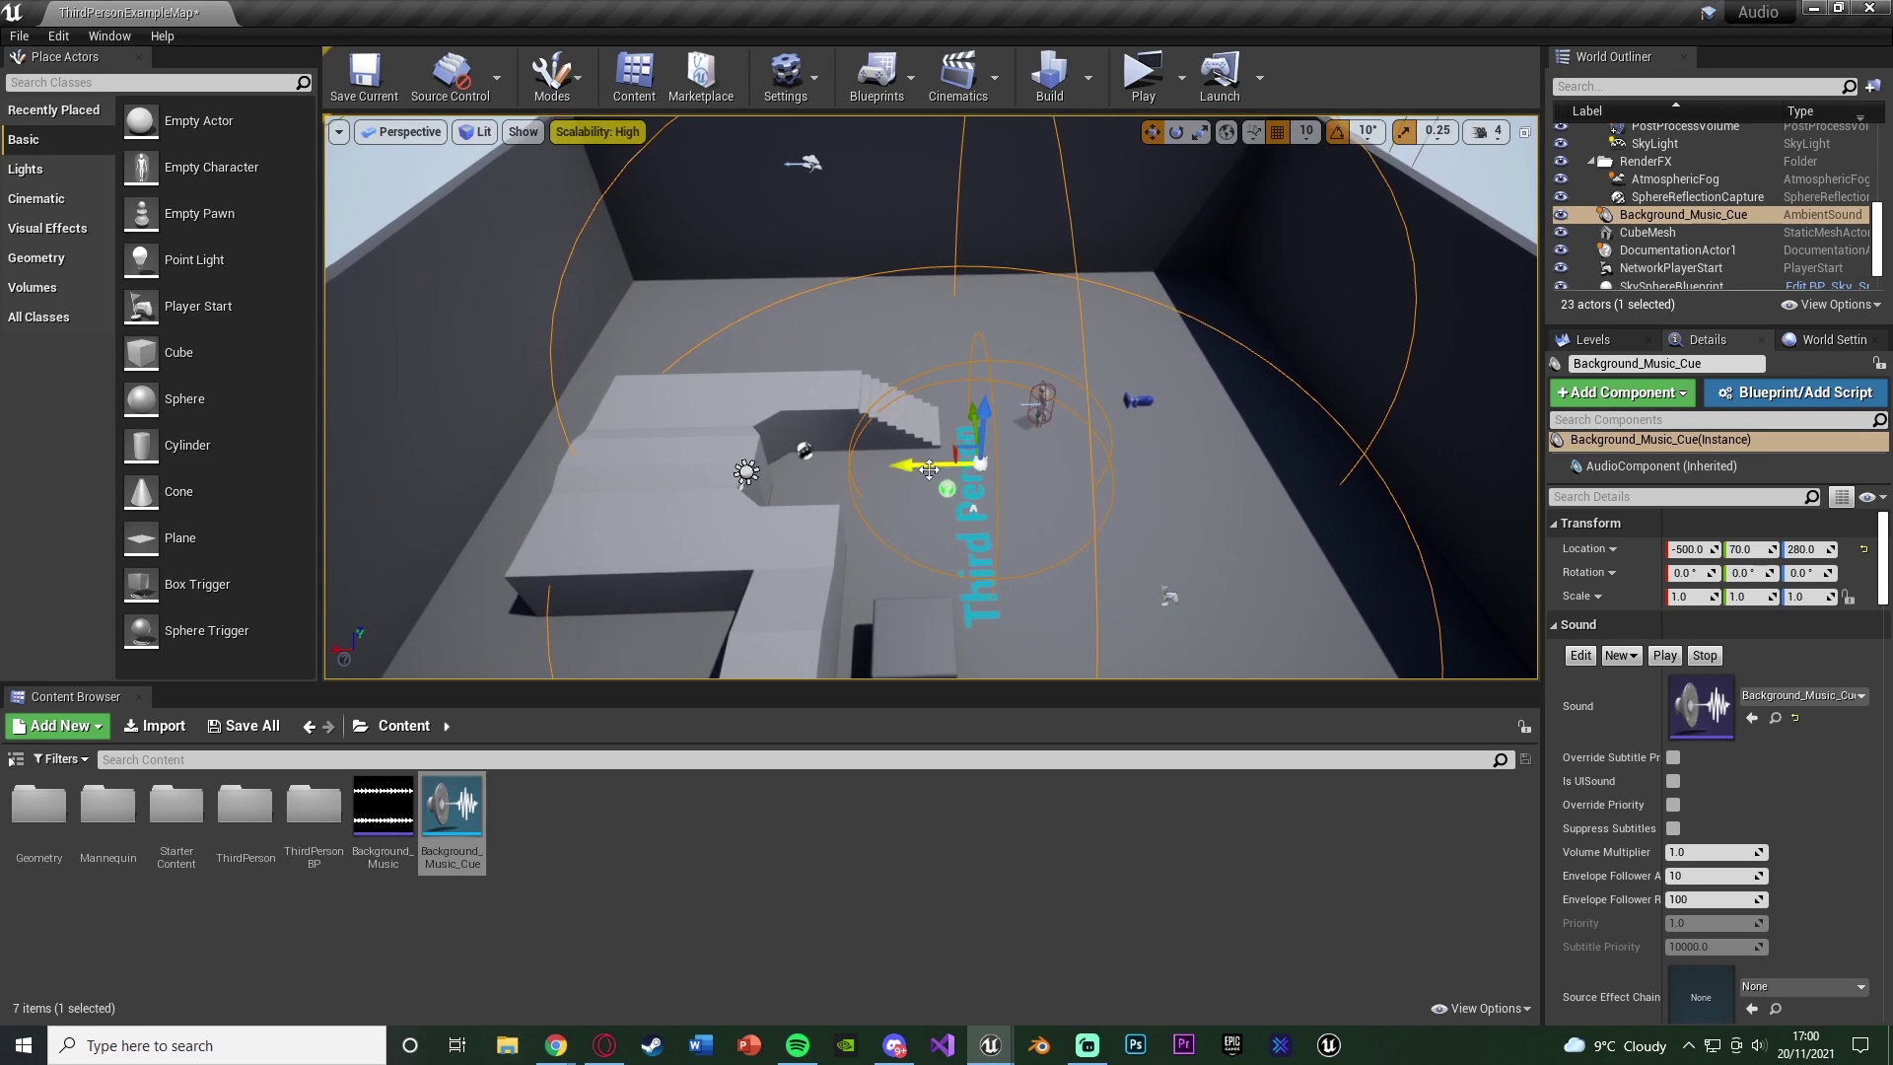
{"action": "left_click_drag", "start_coordinate": [929, 470], "coordinate": [899, 469]}
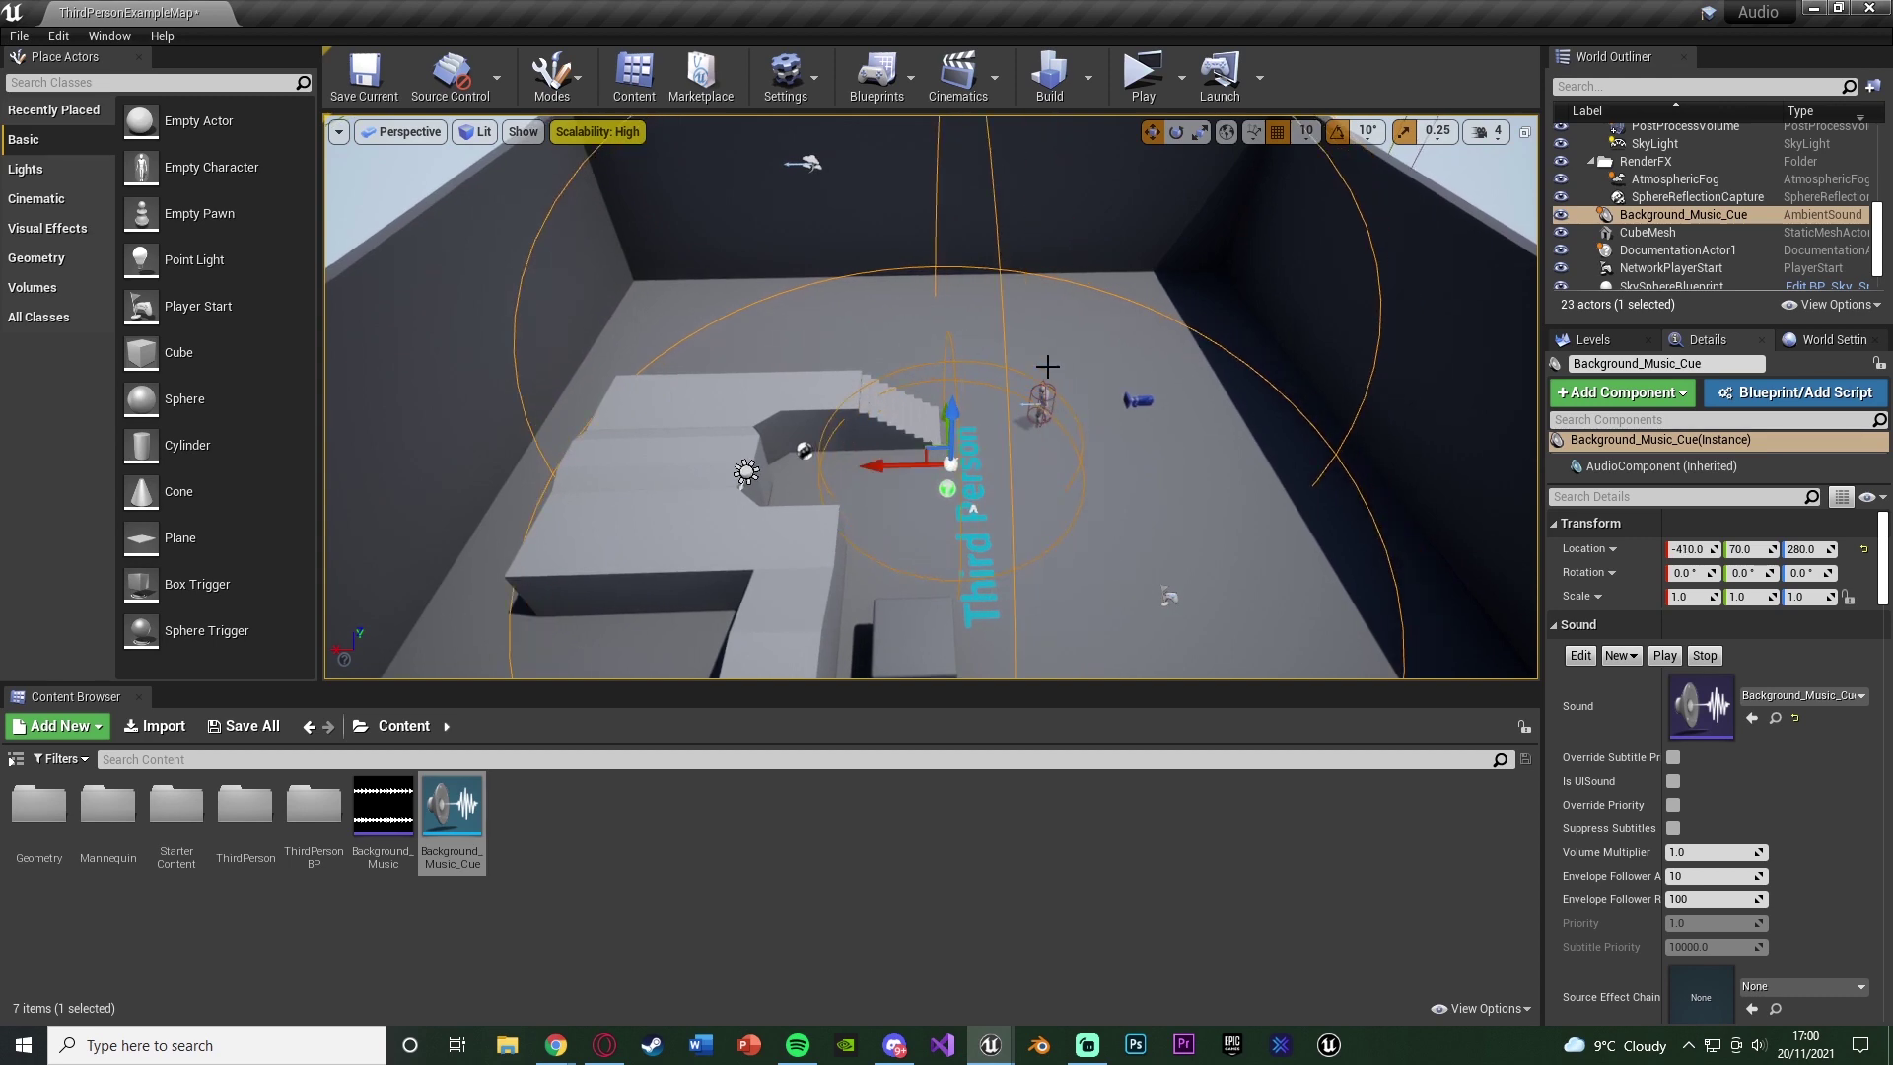
{"action": "key", "text": "w"}
{"action": "key", "text": "d"}
{"action": "right_click_drag", "start_coordinate": [1019, 424], "coordinate": [943, 359]}
{"action": "key", "text": "w"}
{"action": "key", "text": "d"}
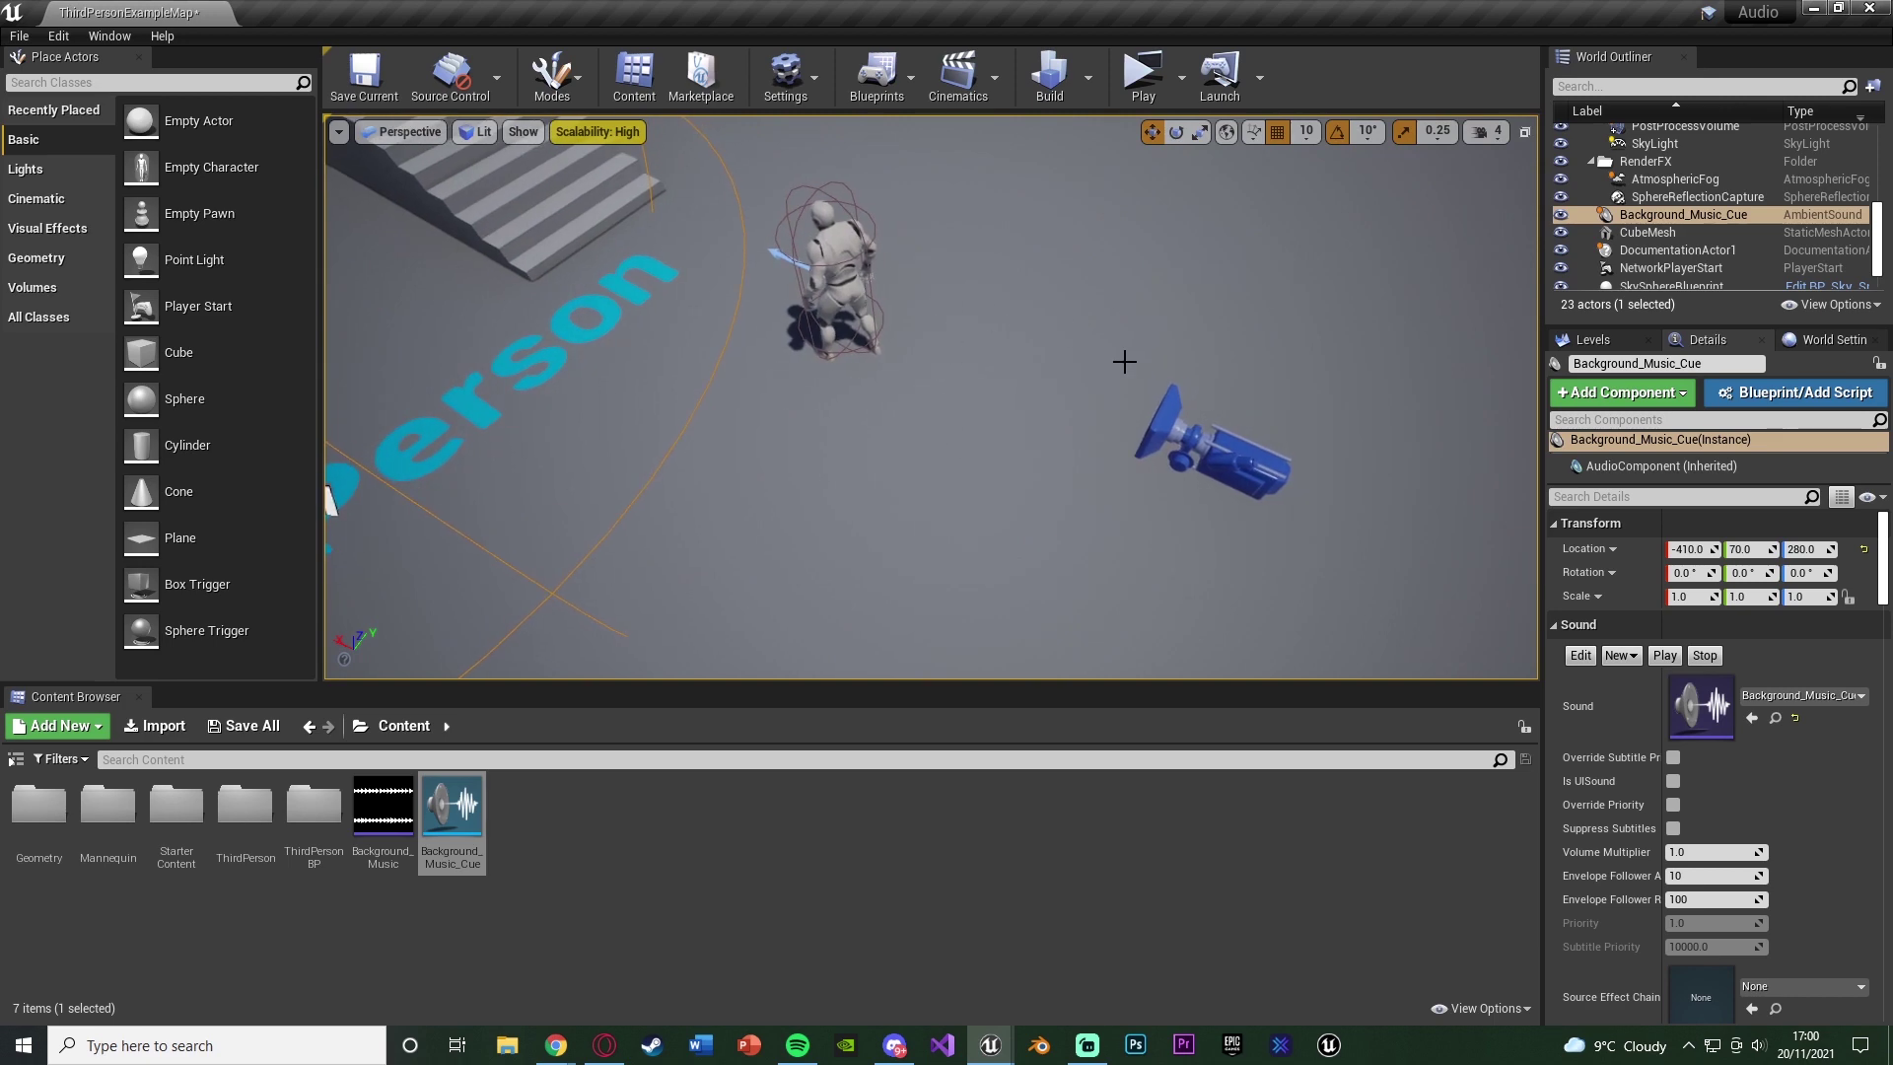
{"action": "key", "text": "f"}
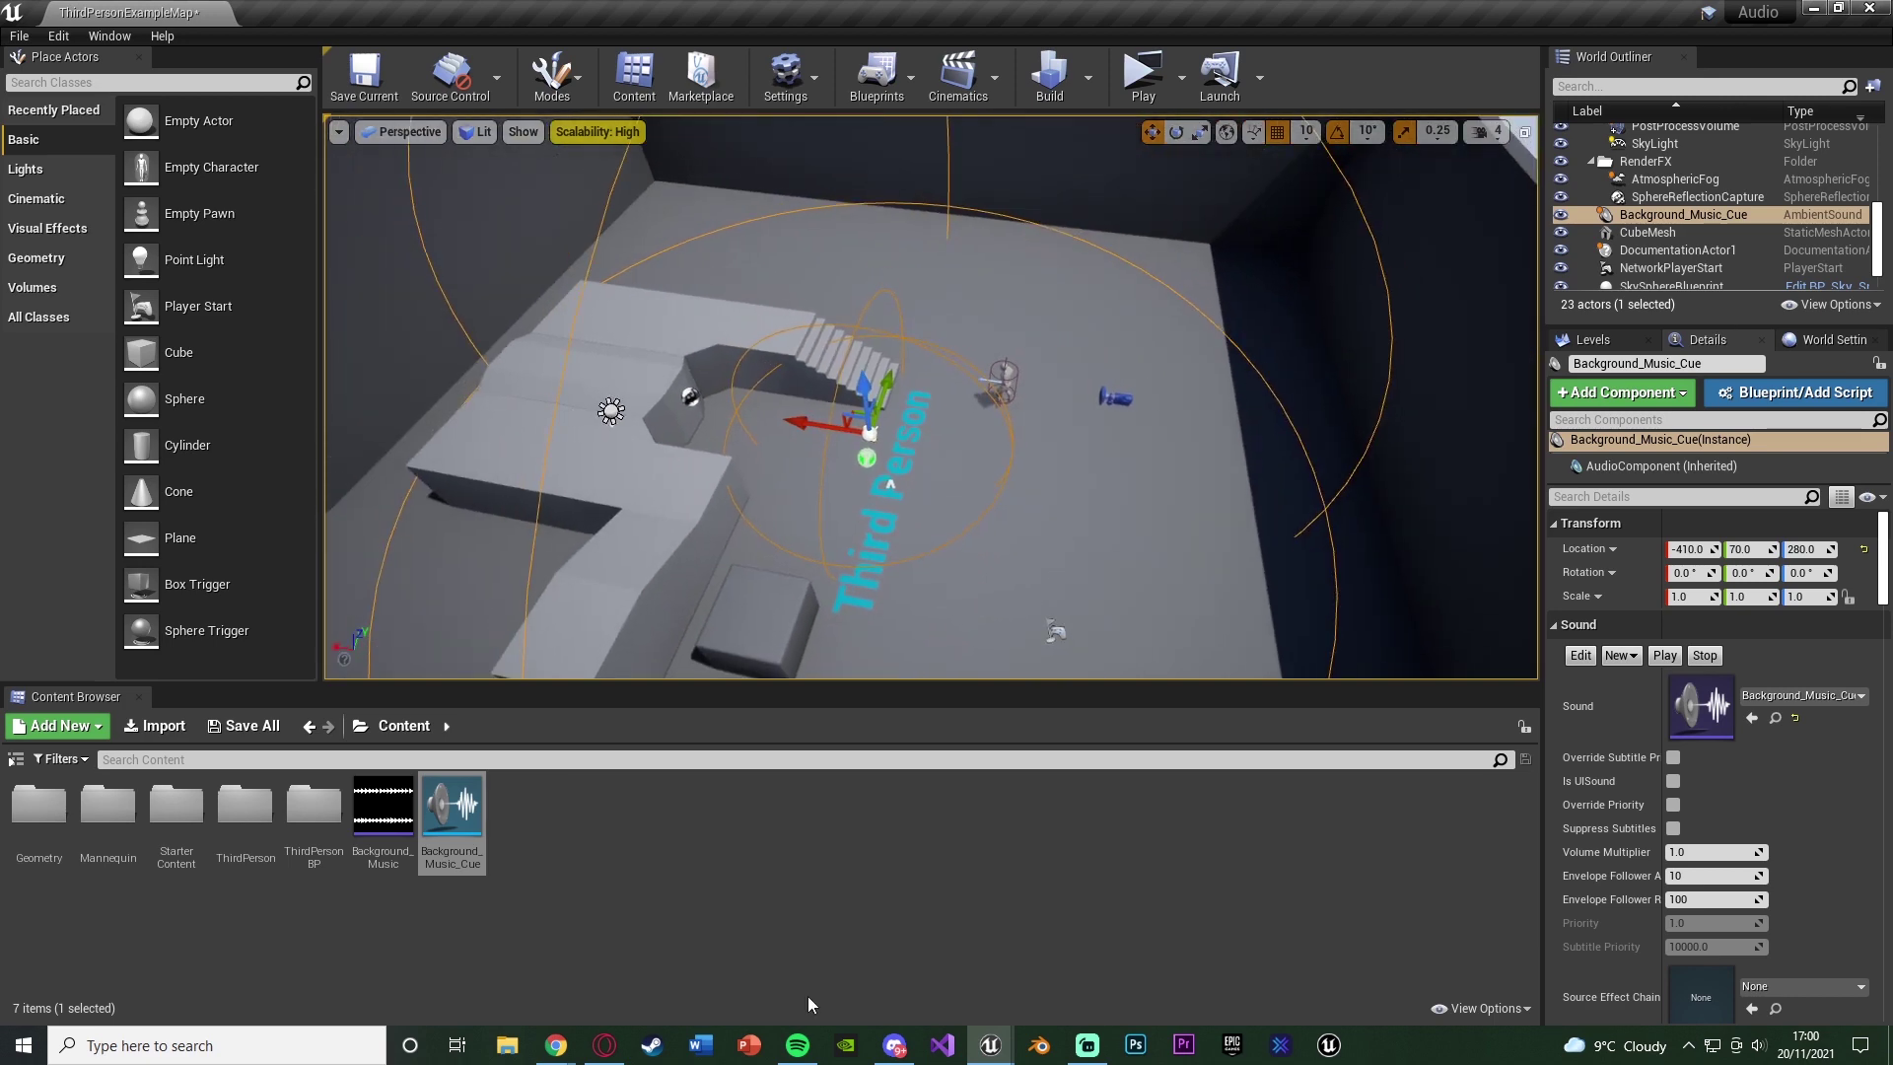
Reopen the Background_Music_Cue editor, review the Looping node and the cue's attenuation settings, and save the cue
{"action": "mouse_move", "coordinate": [1023, 1054]}
{"action": "left_click", "coordinate": [1104, 985]}
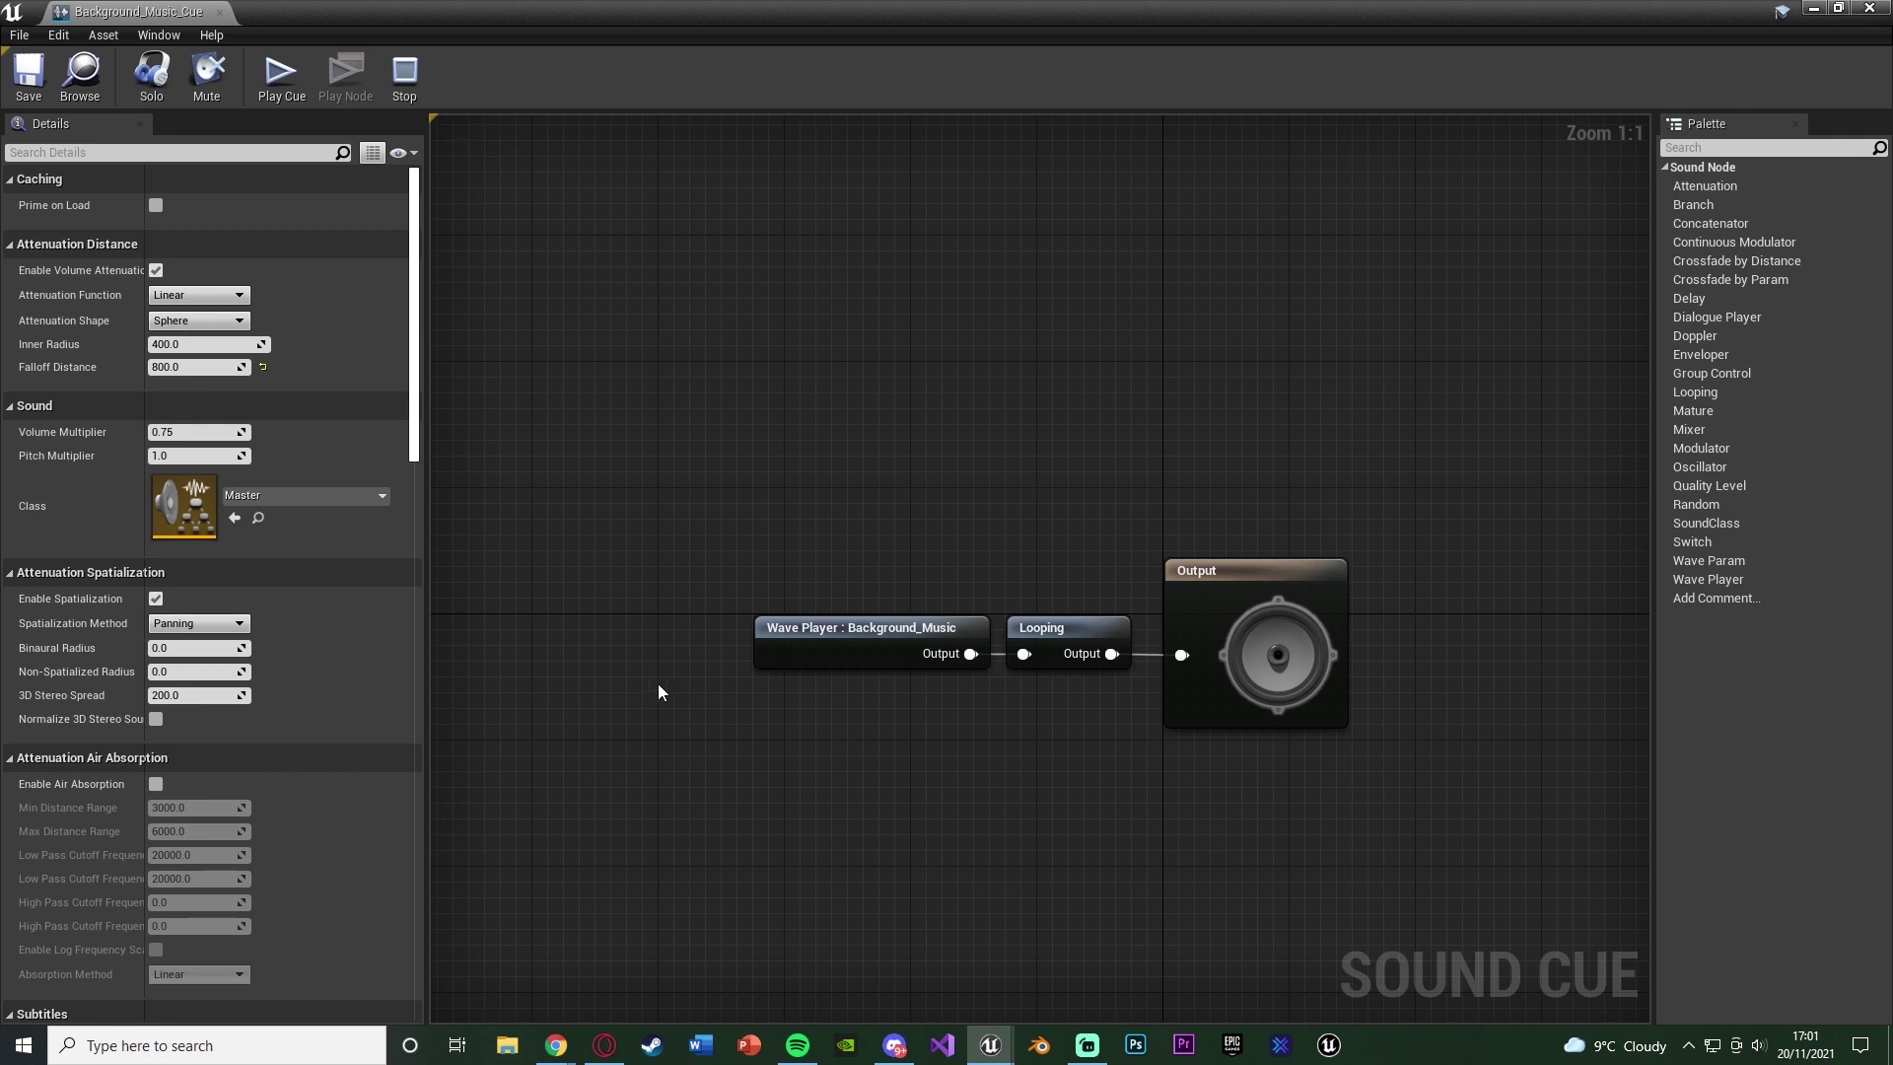
{"action": "left_click_drag", "start_coordinate": [883, 562], "coordinate": [945, 689]}
{"action": "left_click", "coordinate": [986, 489]}
{"action": "left_click_drag", "start_coordinate": [1026, 537], "coordinate": [1103, 726]}
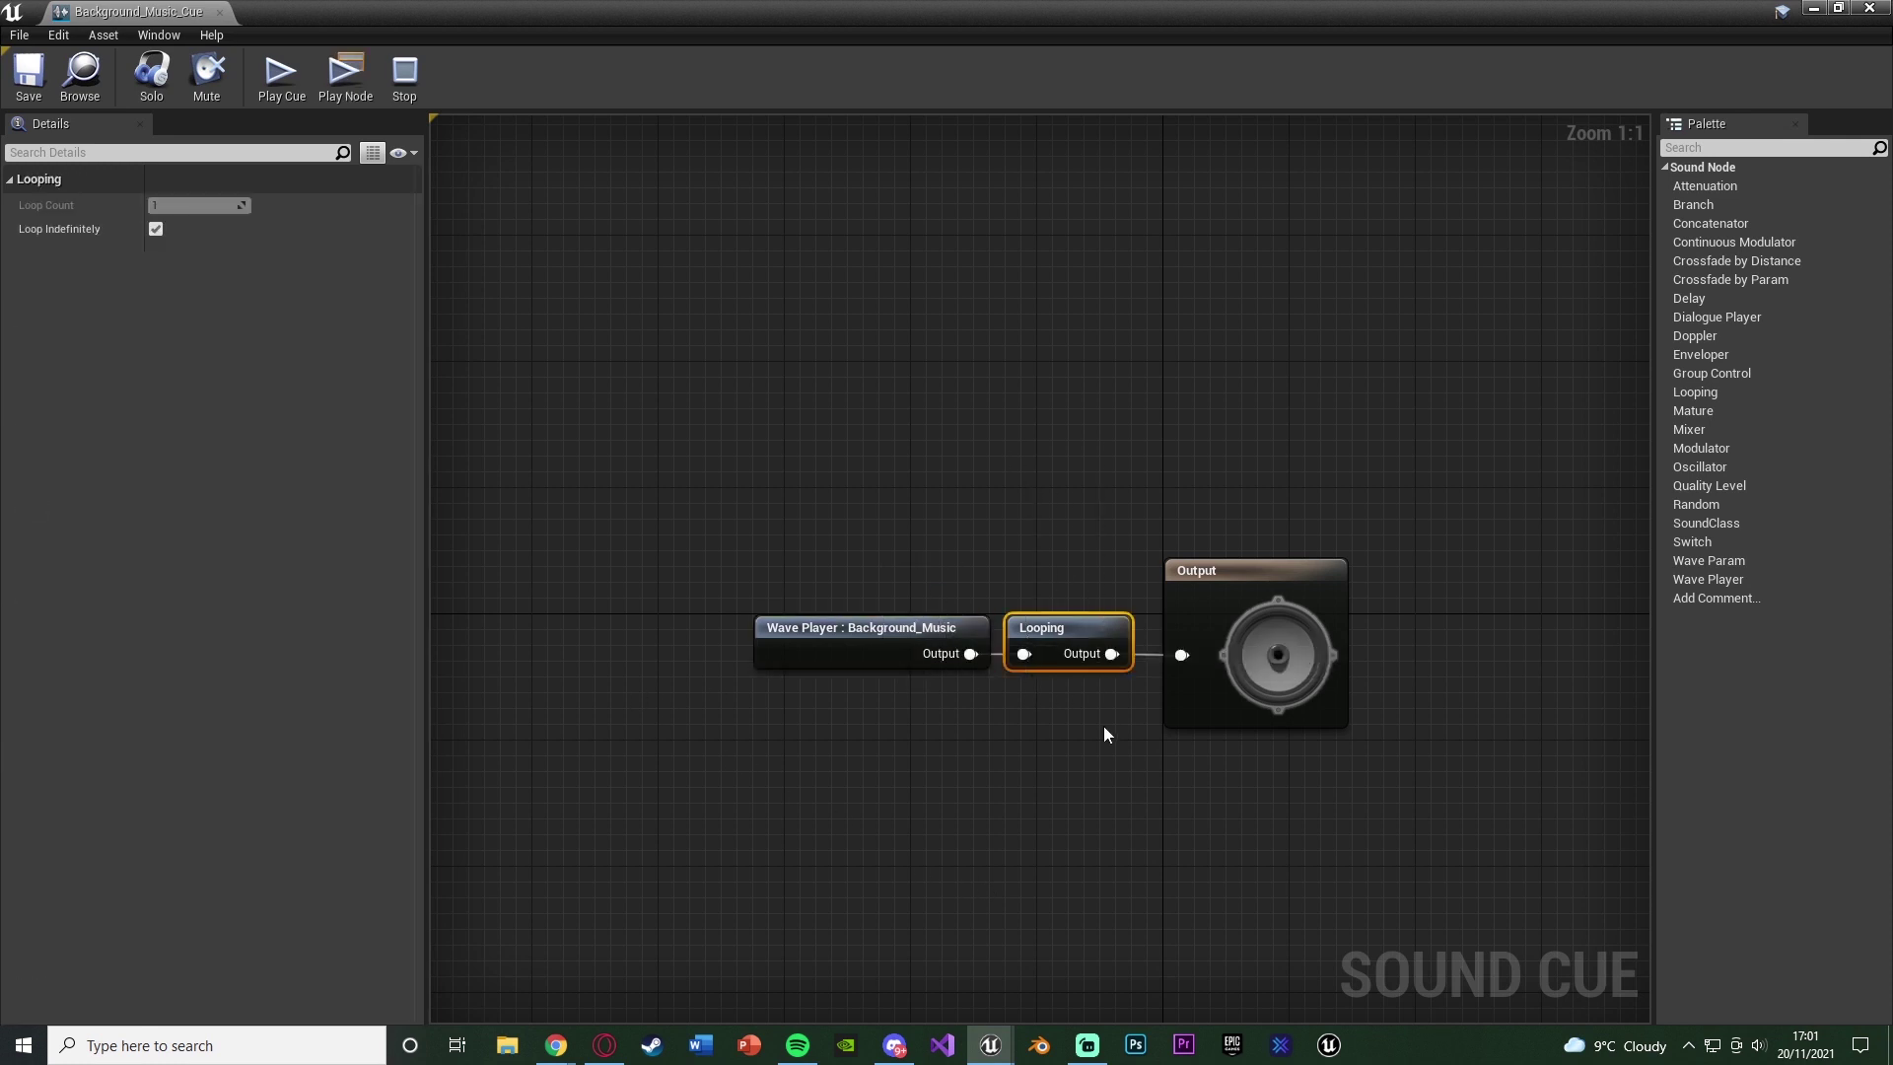
{"action": "left_click", "coordinate": [1103, 734]}
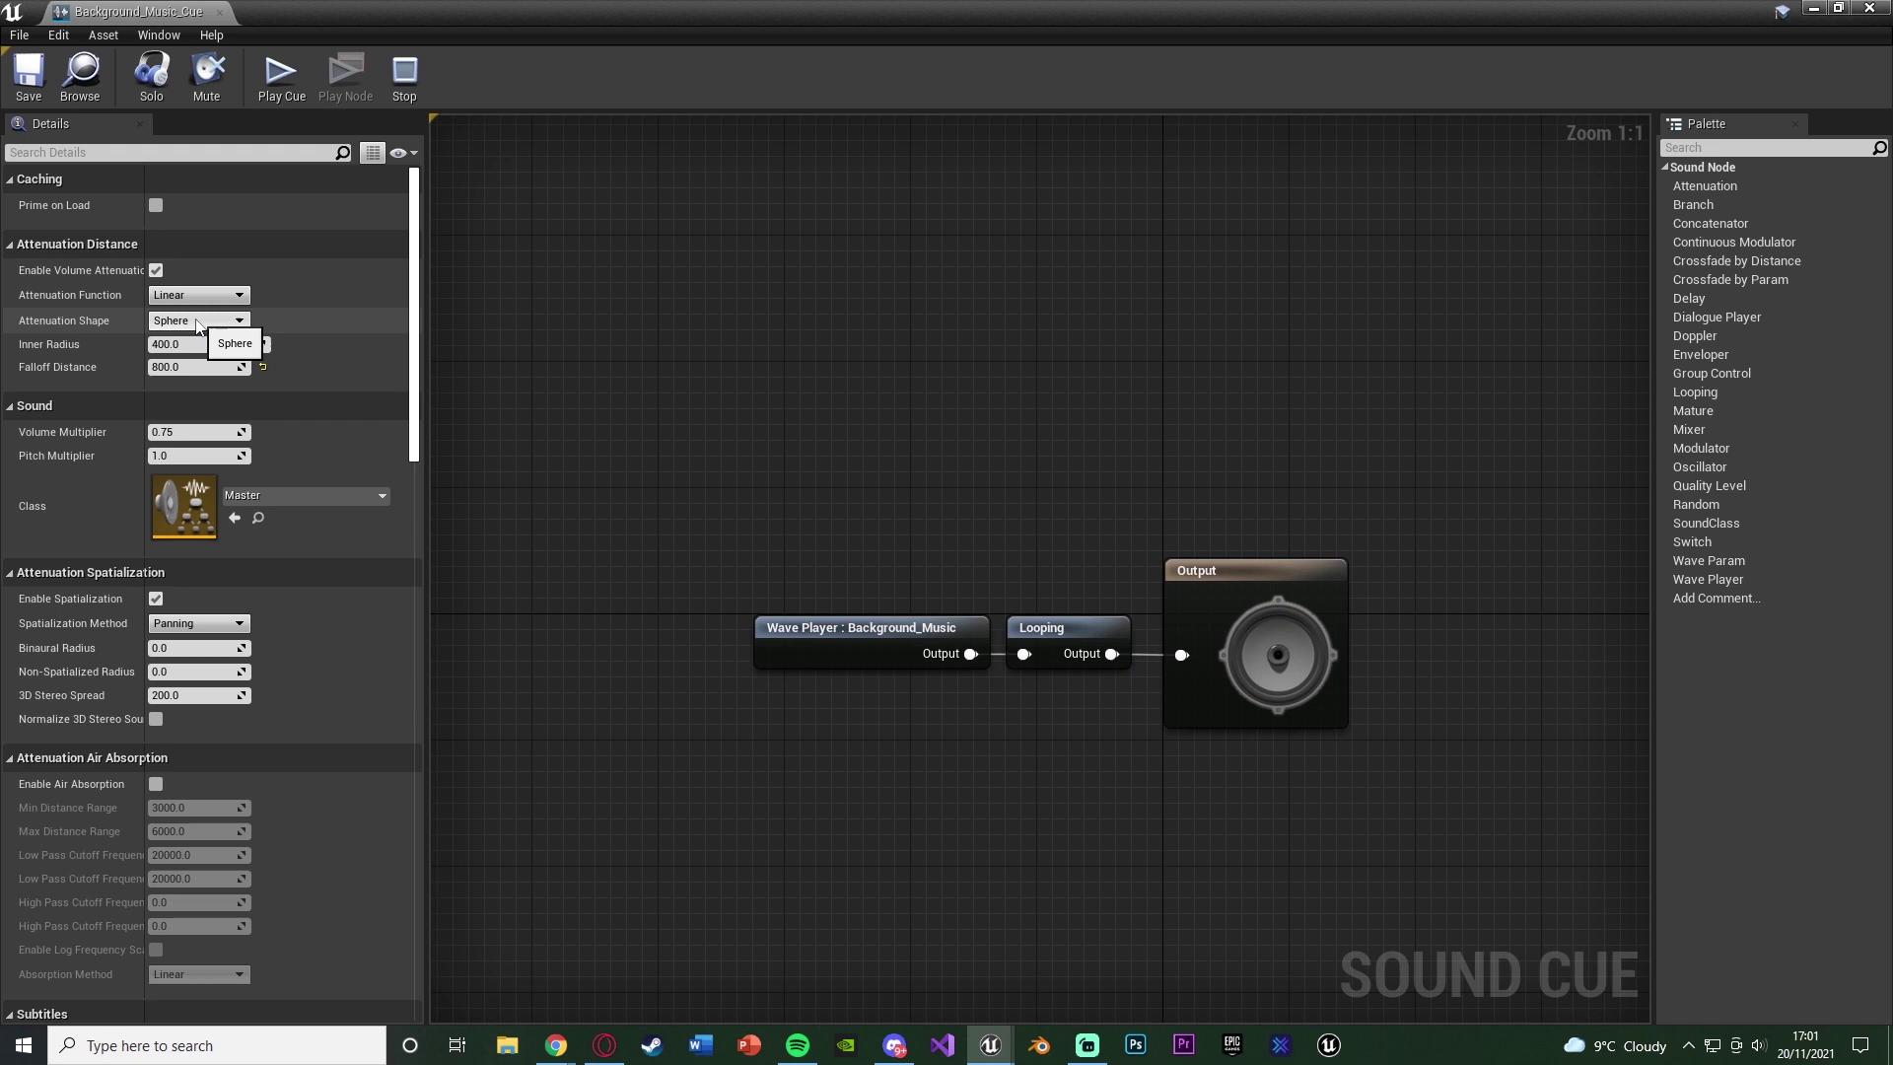
{"action": "scroll", "coordinate": [193, 591], "scroll_direction": "down", "scroll_amount": 10}
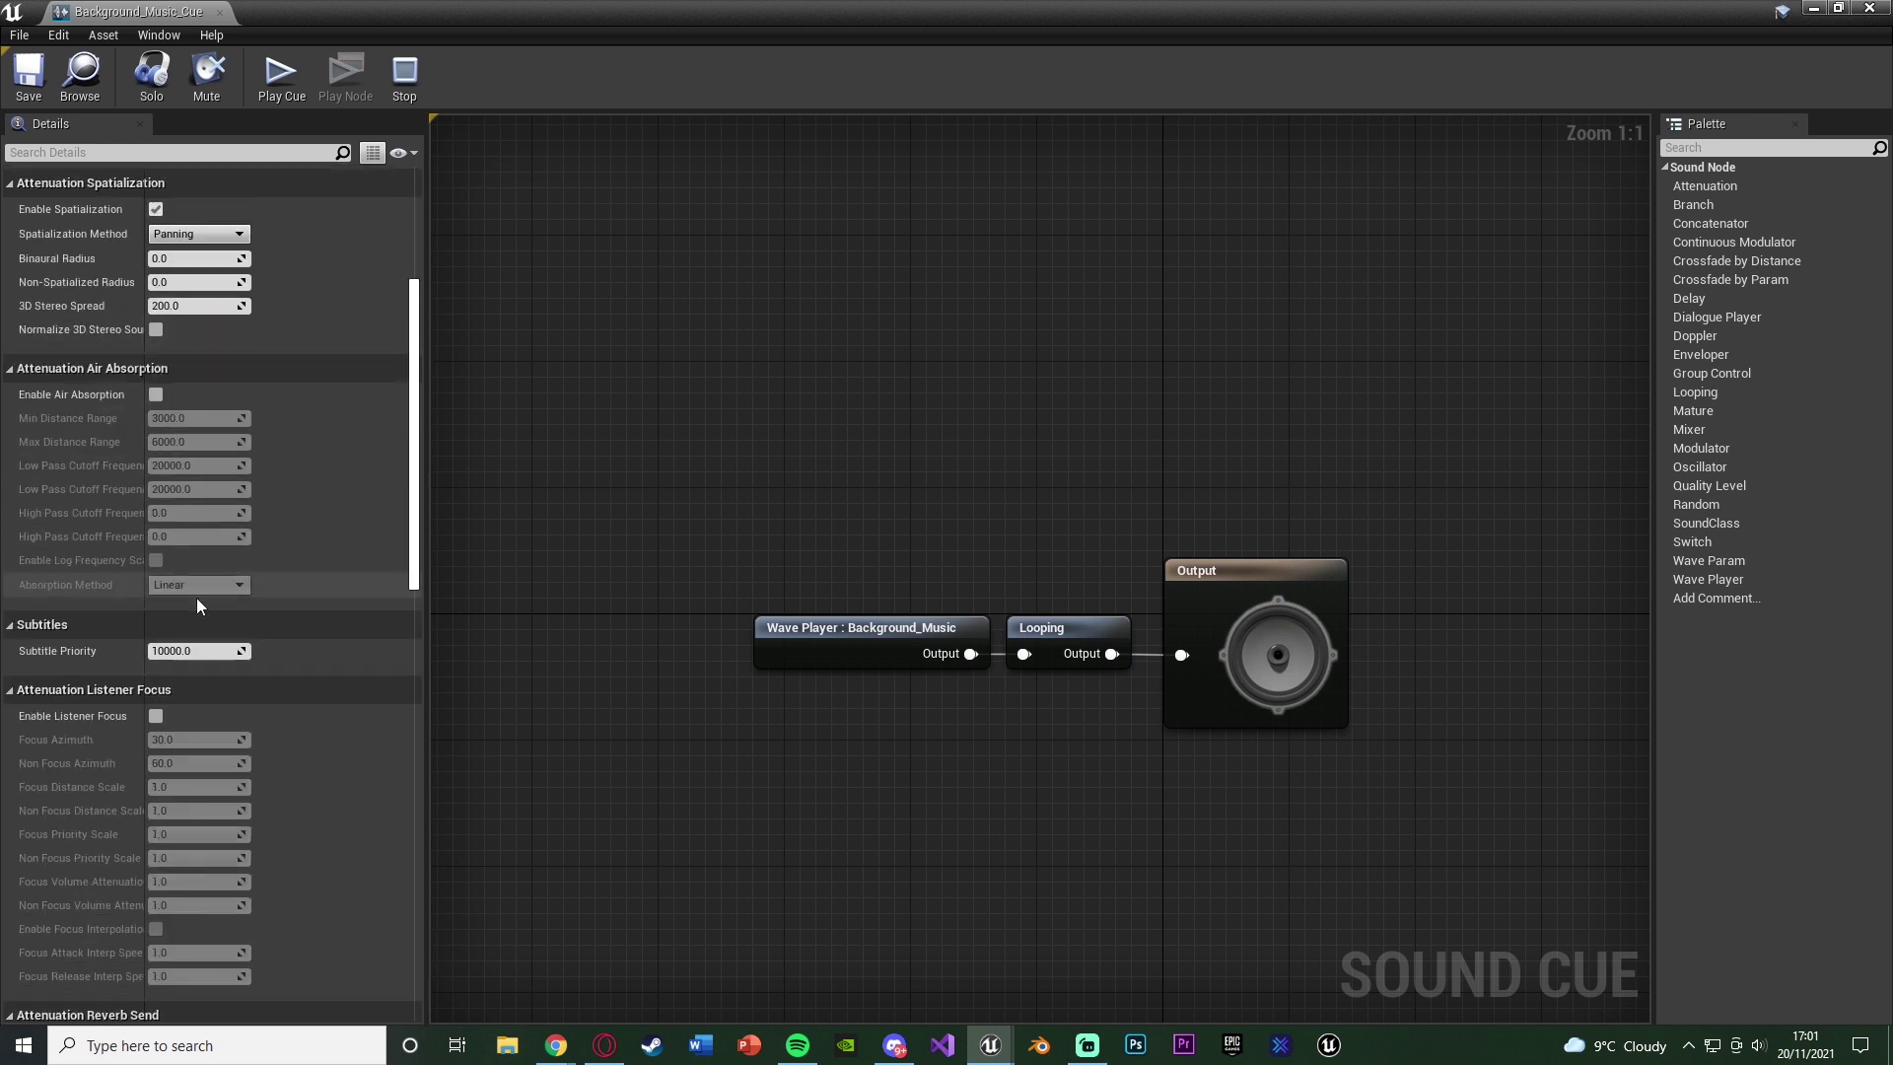
{"action": "scroll", "coordinate": [198, 598], "scroll_direction": "down", "scroll_amount": 4}
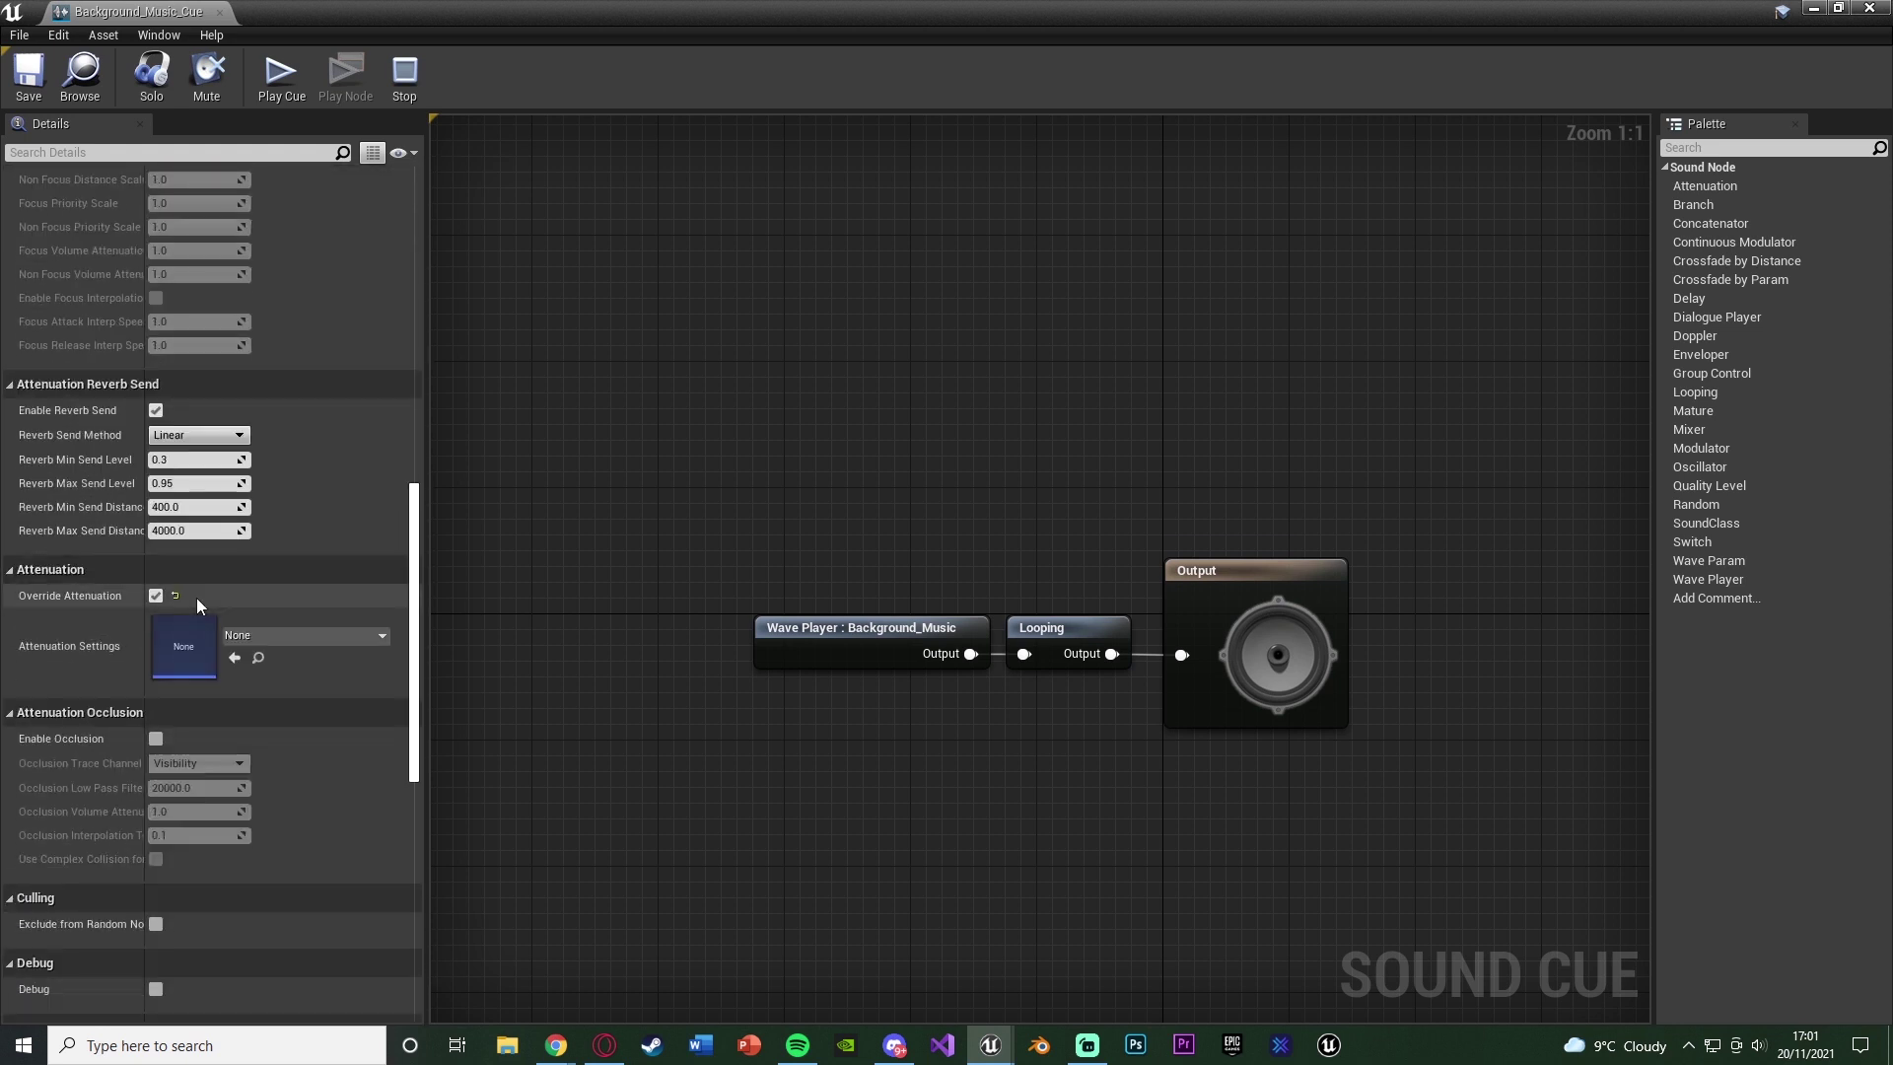
{"action": "scroll", "coordinate": [197, 598], "scroll_direction": "up", "scroll_amount": 2}
{"action": "scroll", "coordinate": [197, 599], "scroll_direction": "up", "scroll_amount": 14}
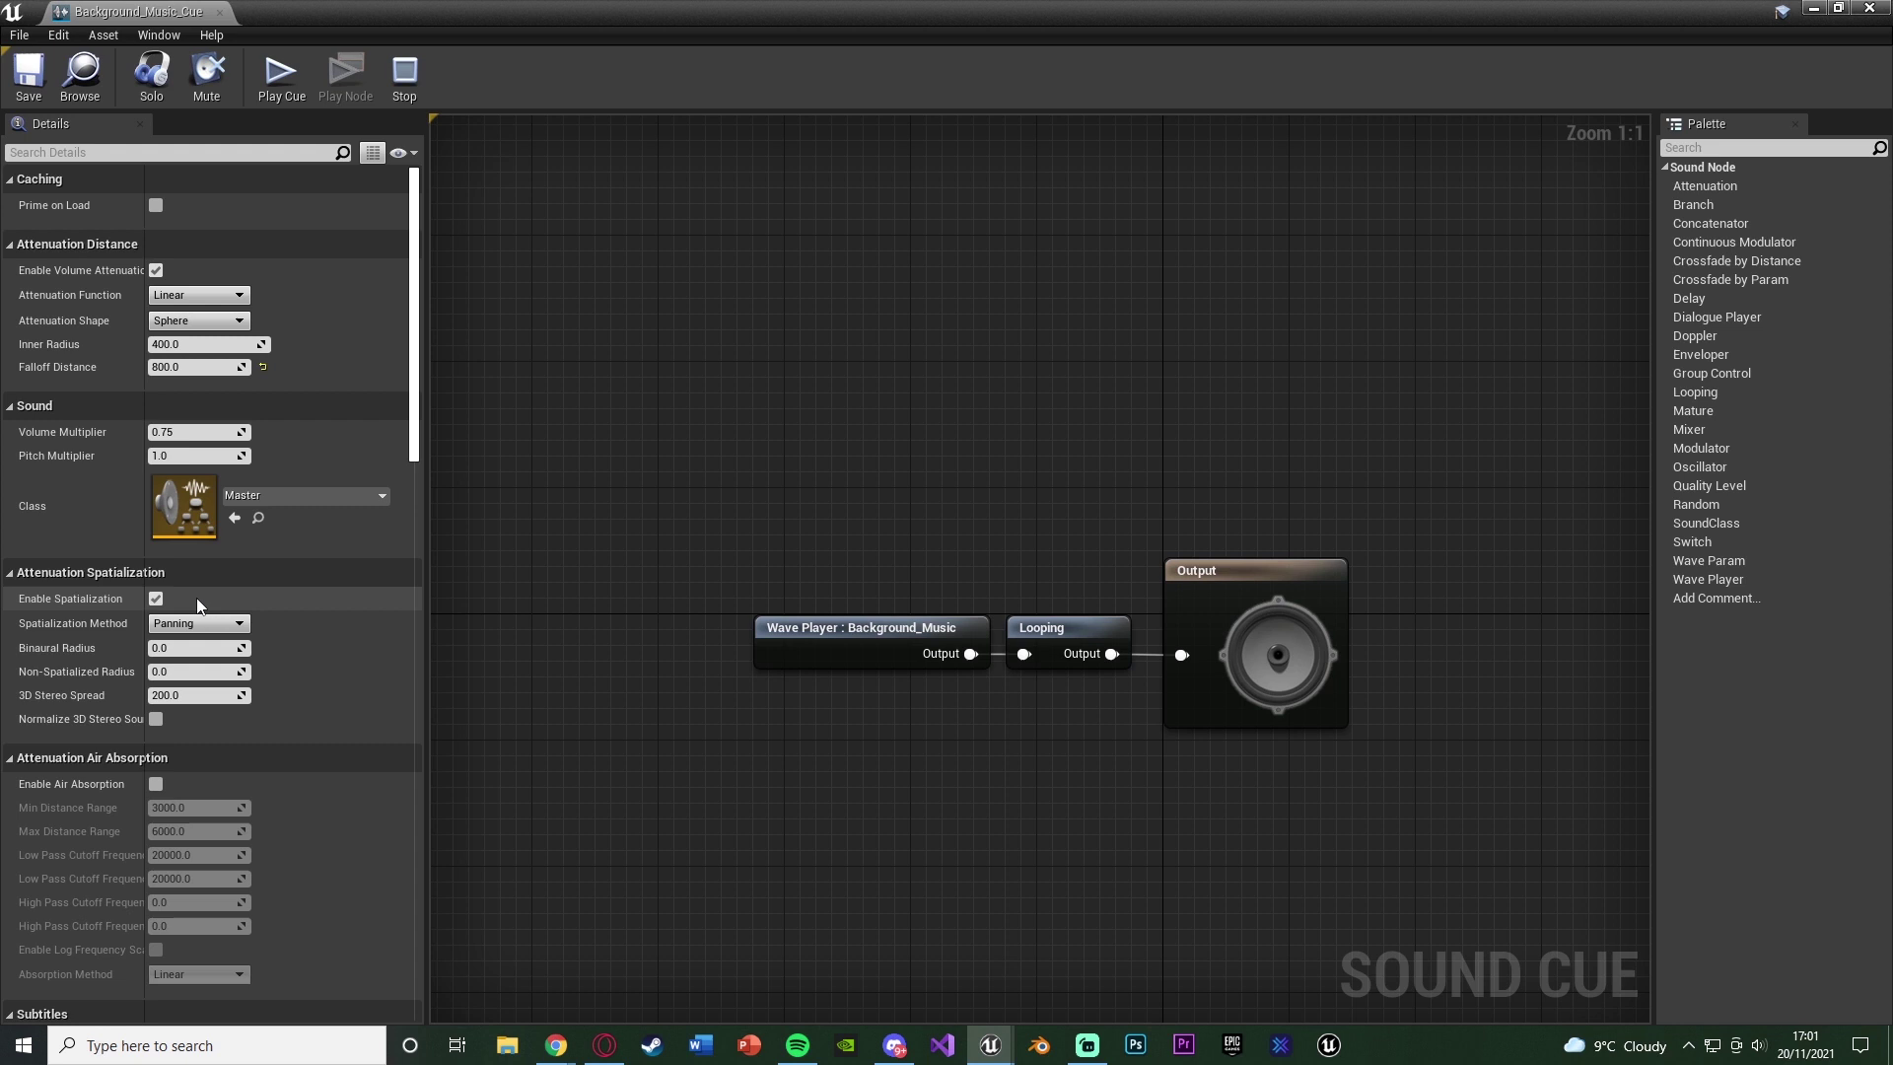
{"action": "left_click", "coordinate": [29, 77]}
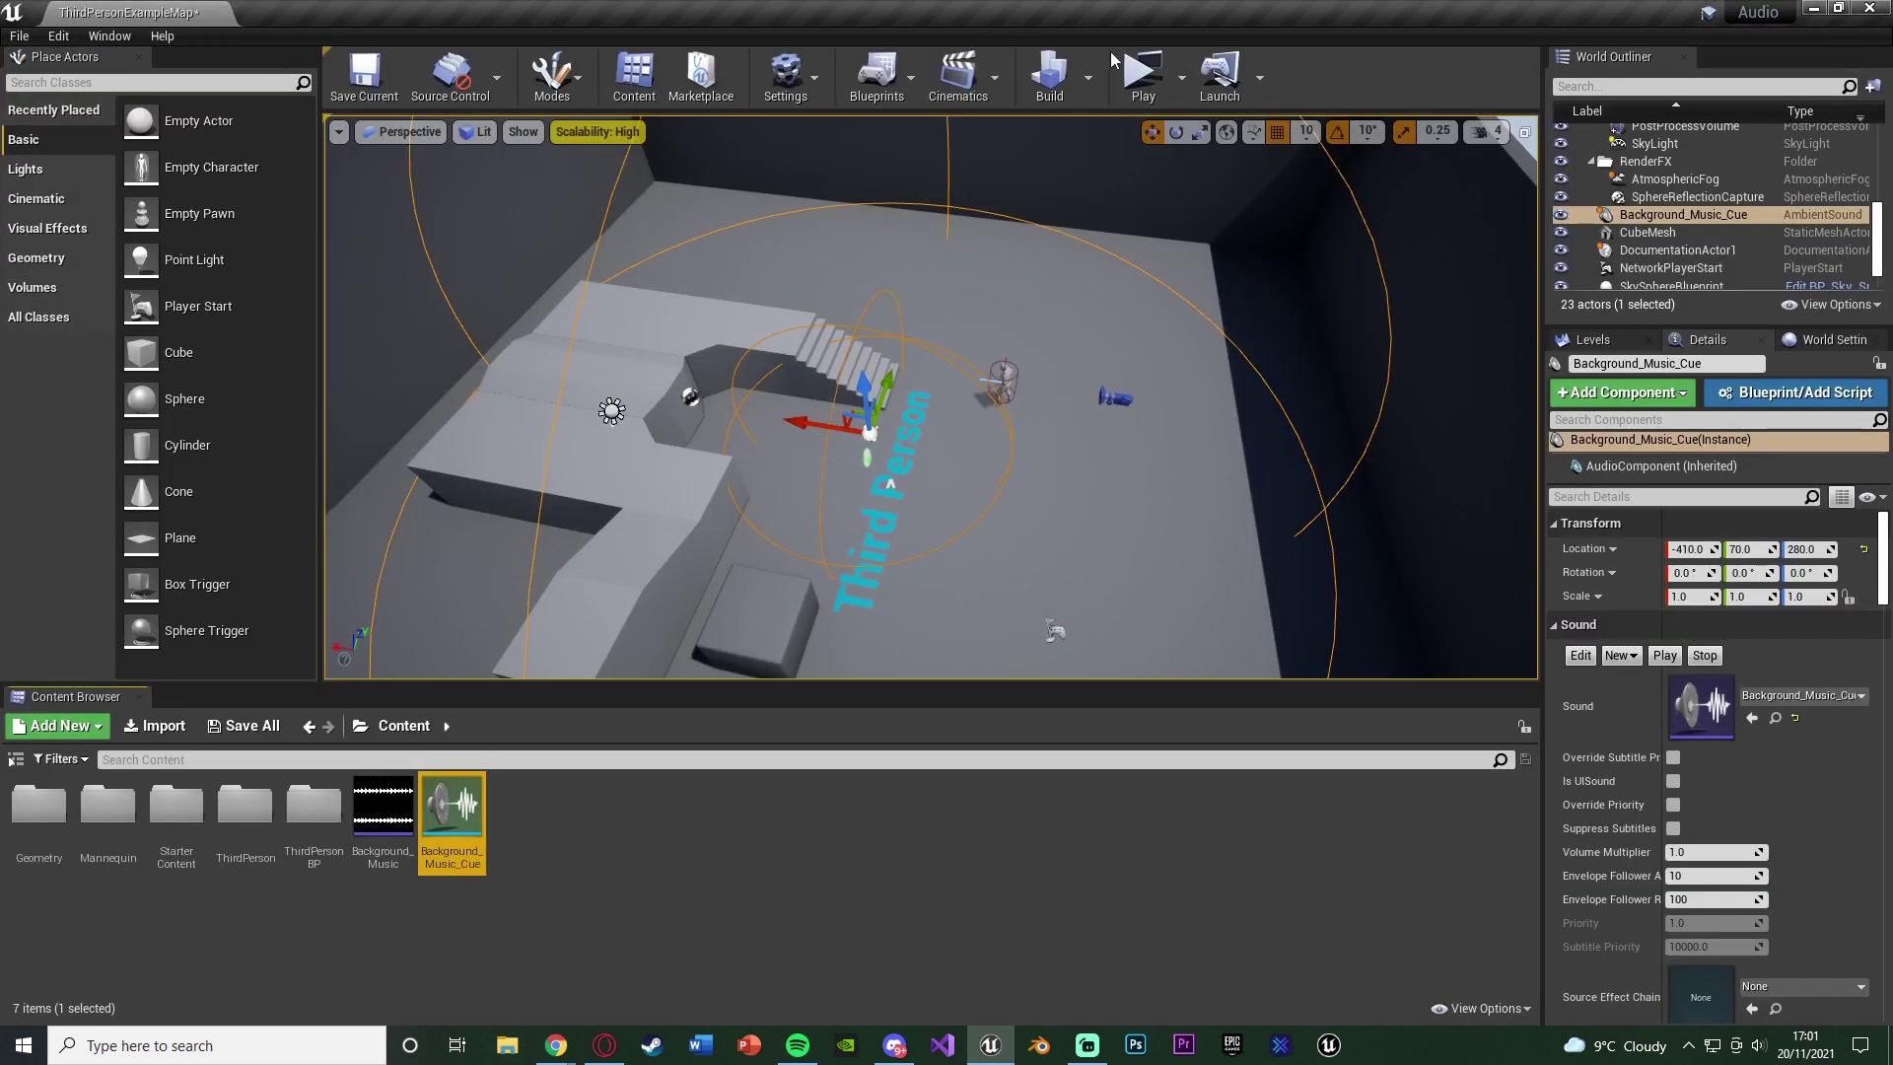
Play the level in the preview window and walk the character onto the Third Person floor text to hear the music near its source
{"action": "left_click", "coordinate": [1142, 71]}
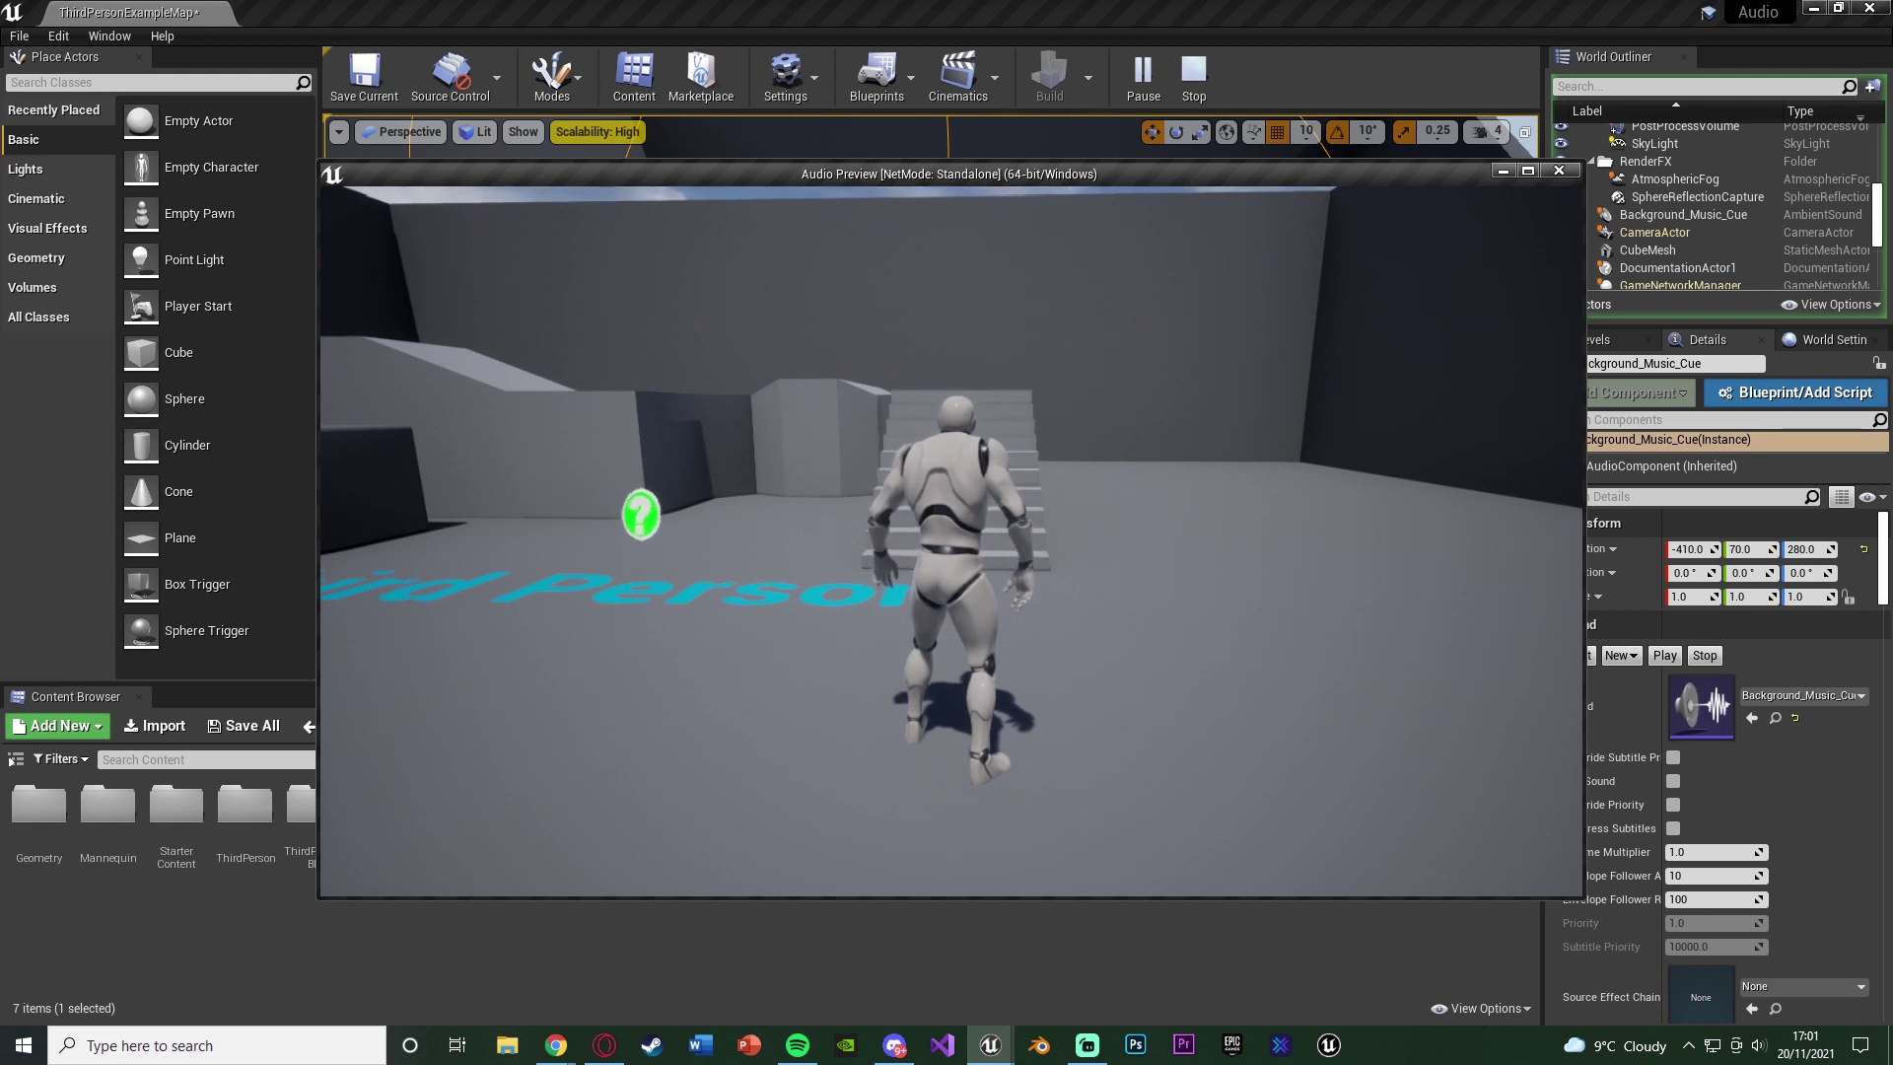
{"action": "key", "text": "a"}
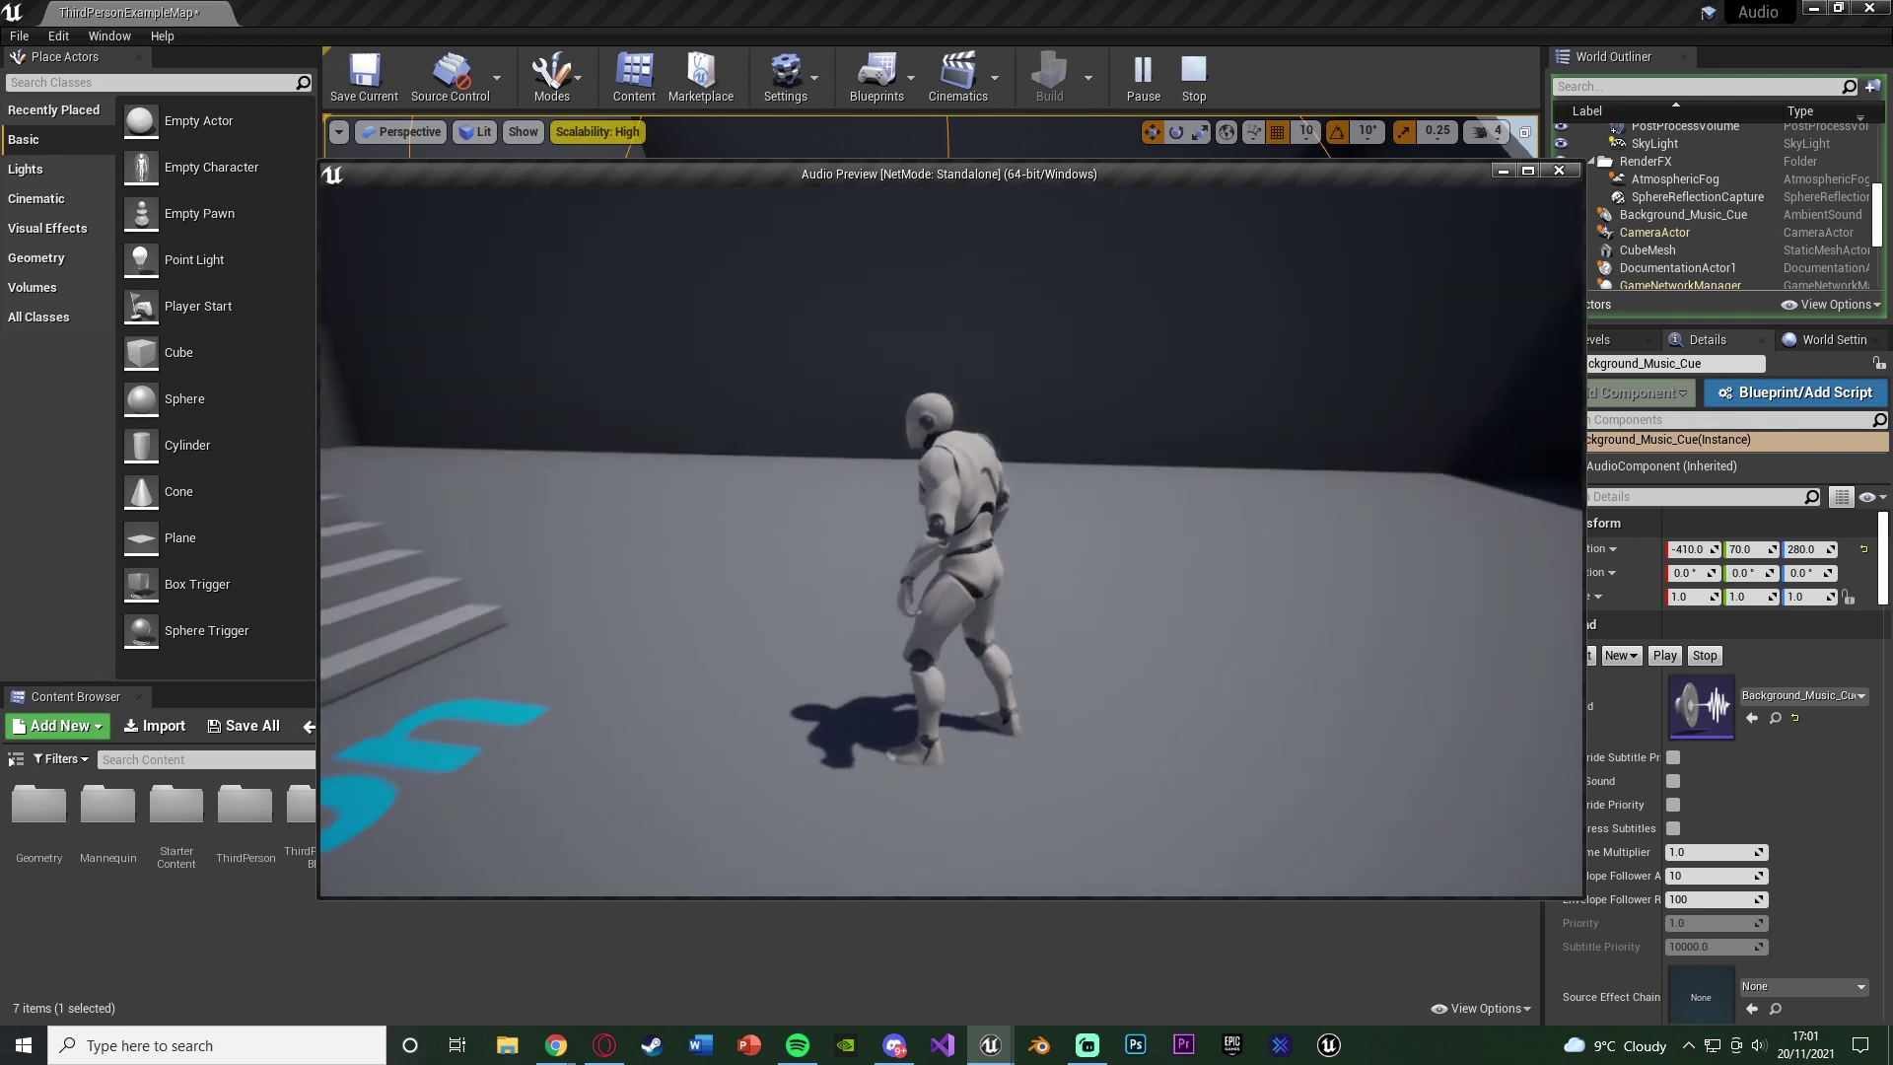
{"action": "key", "text": "s"}
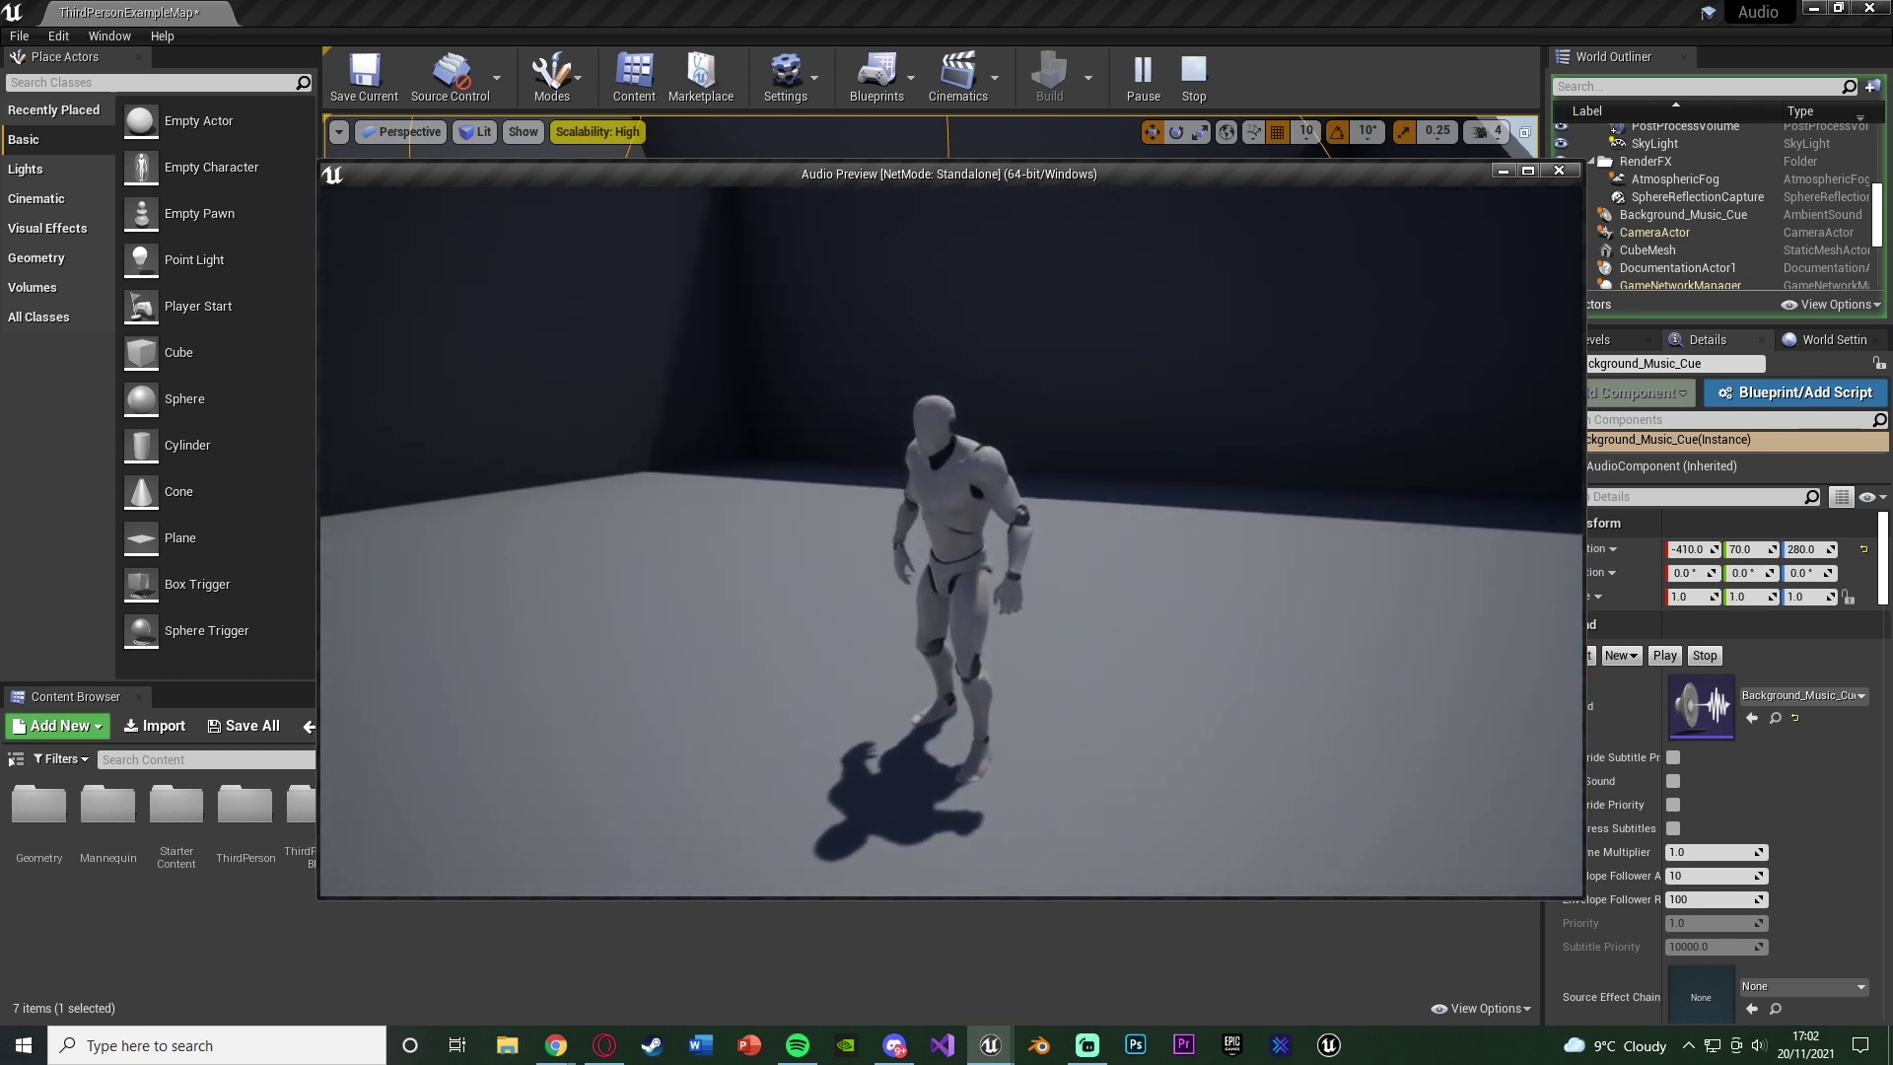
{"action": "key", "text": "w"}
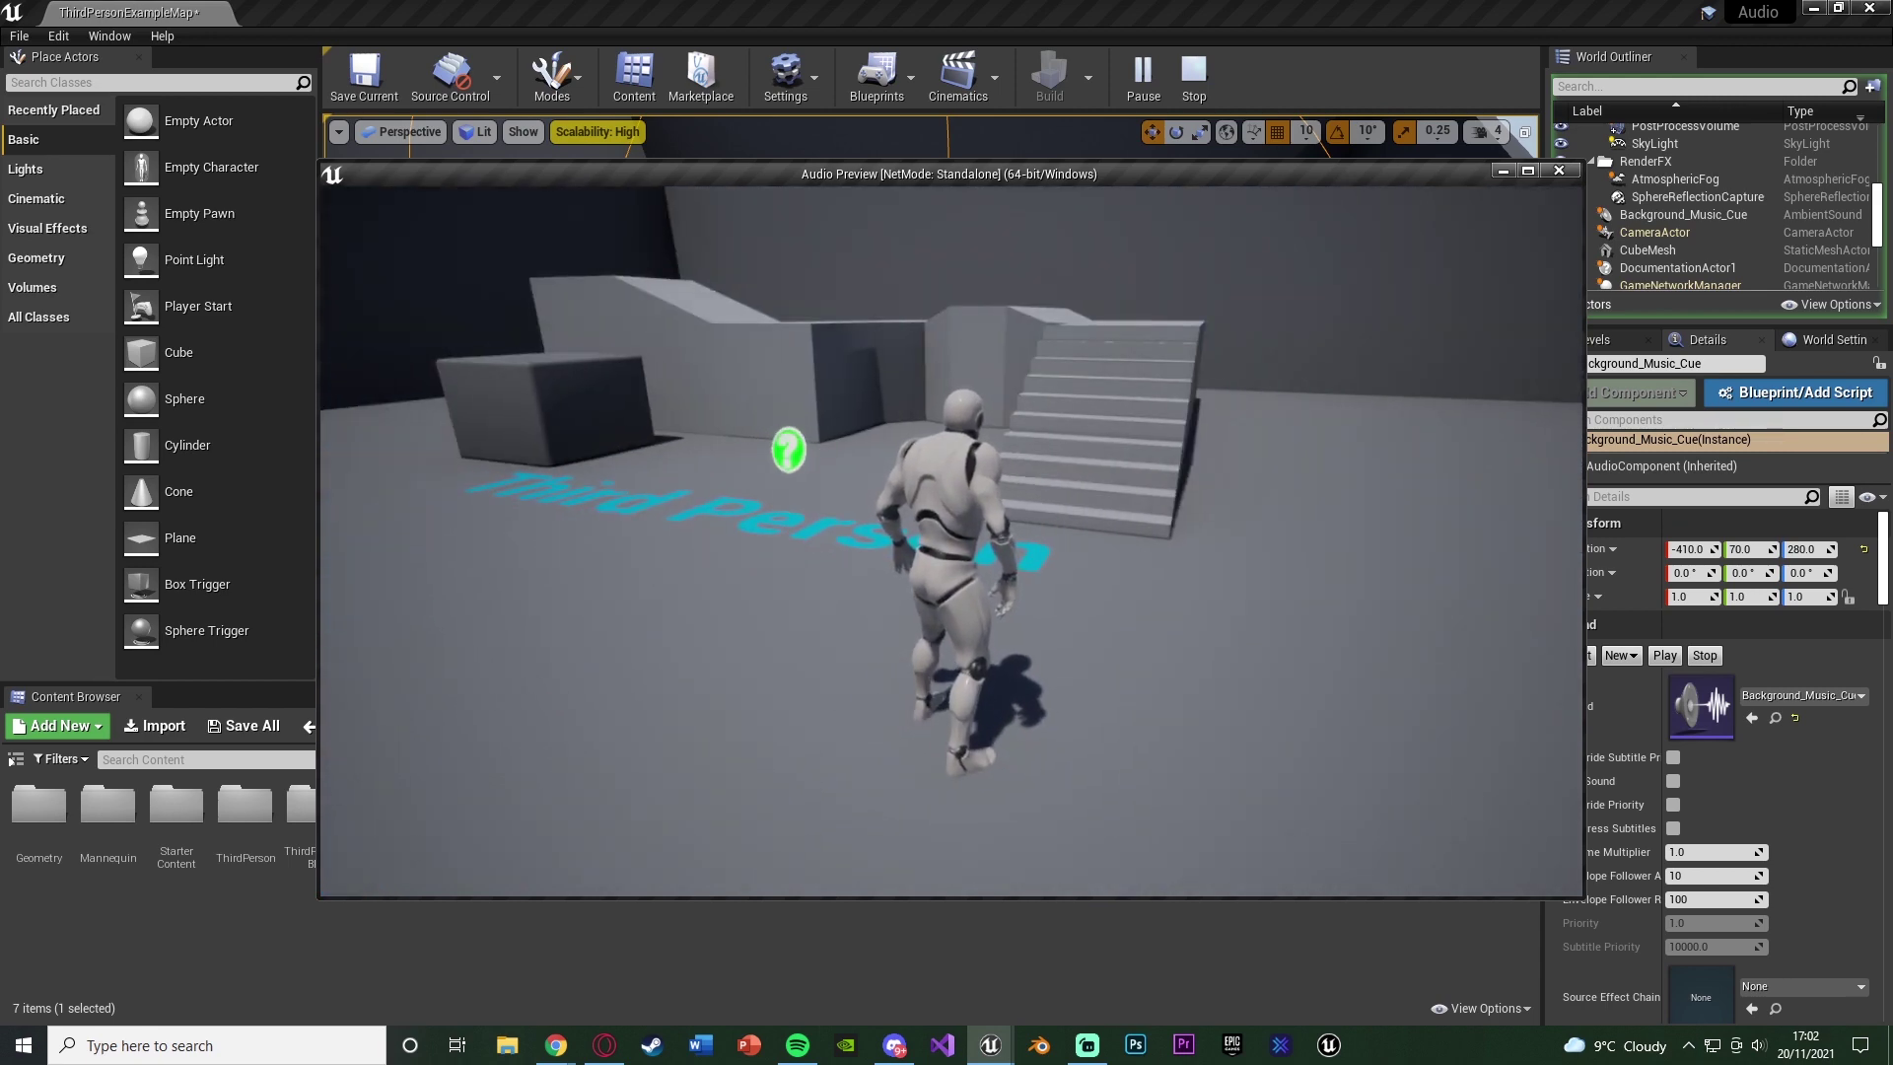
{"action": "key", "text": "w"}
{"action": "key", "text": "w"}
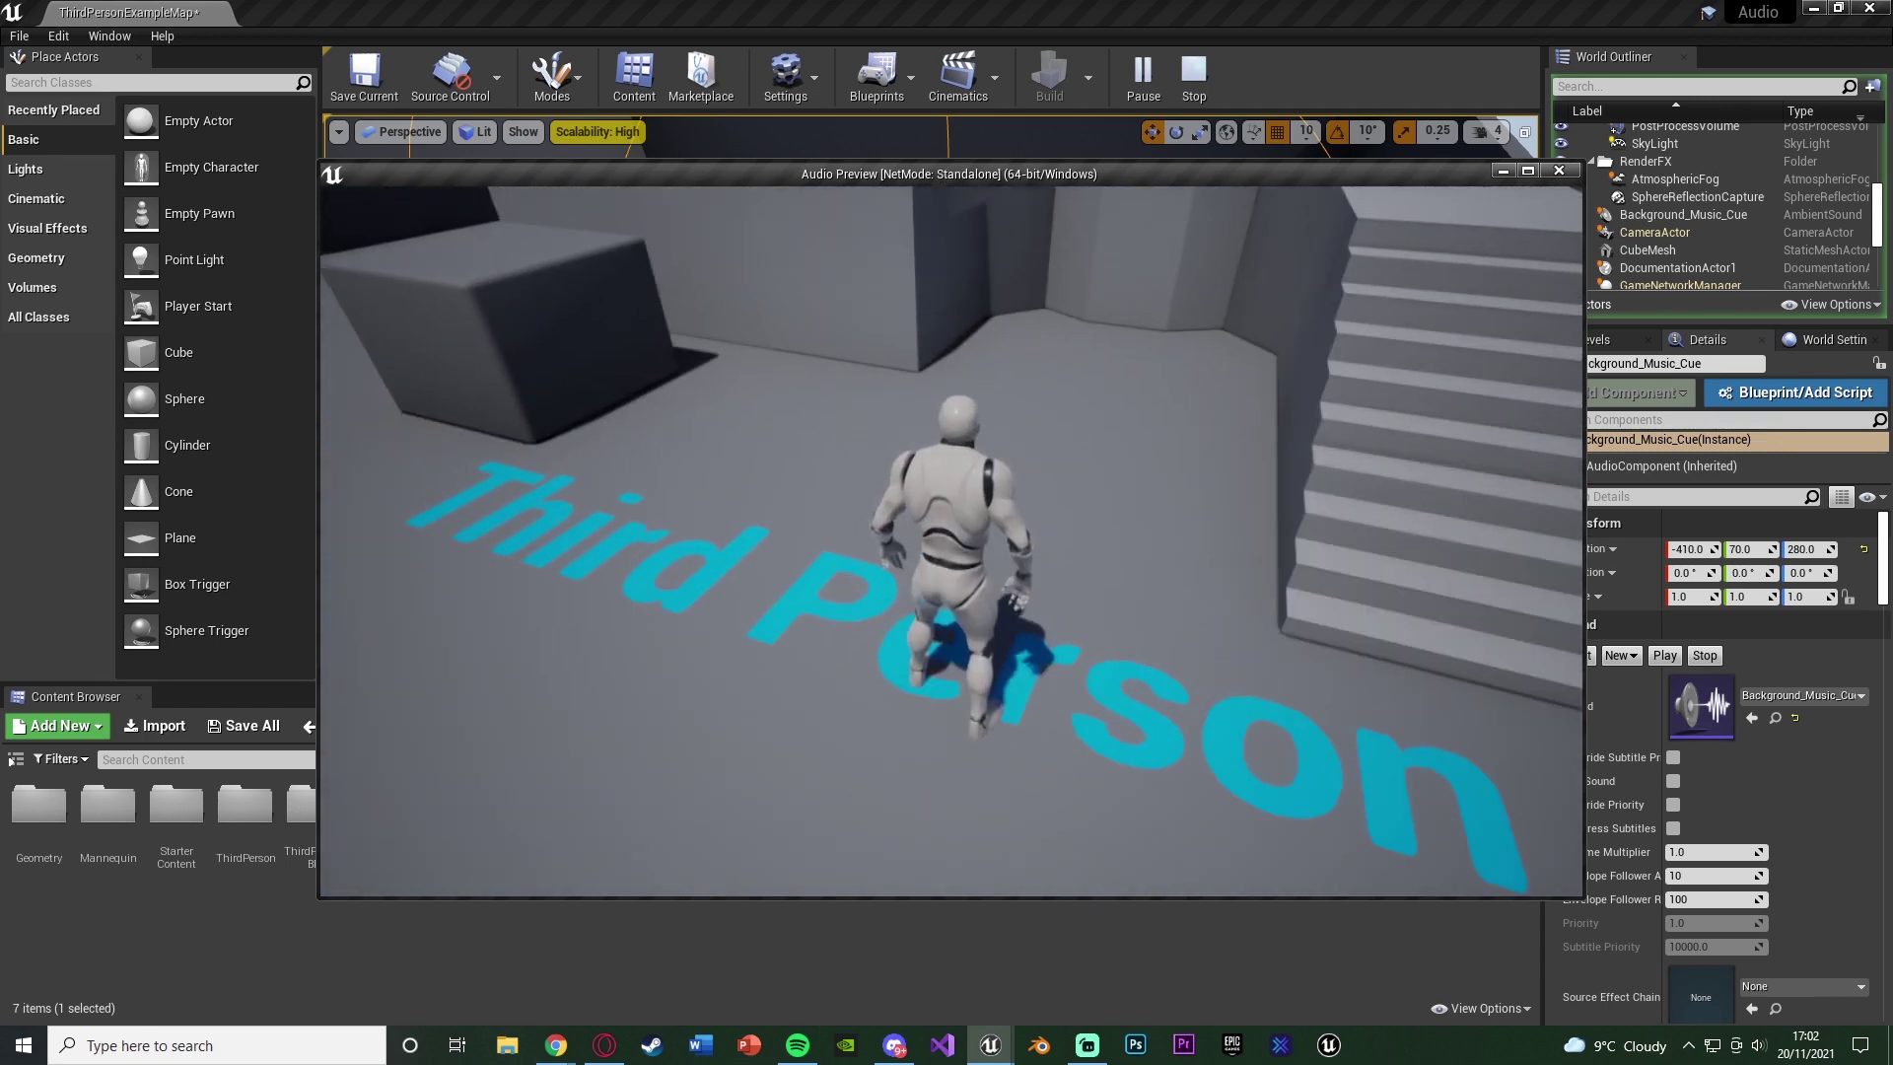
Run the character away from the Third Person text into the far shadowed corner to listen to the music's falloff
{"action": "key", "text": "w"}
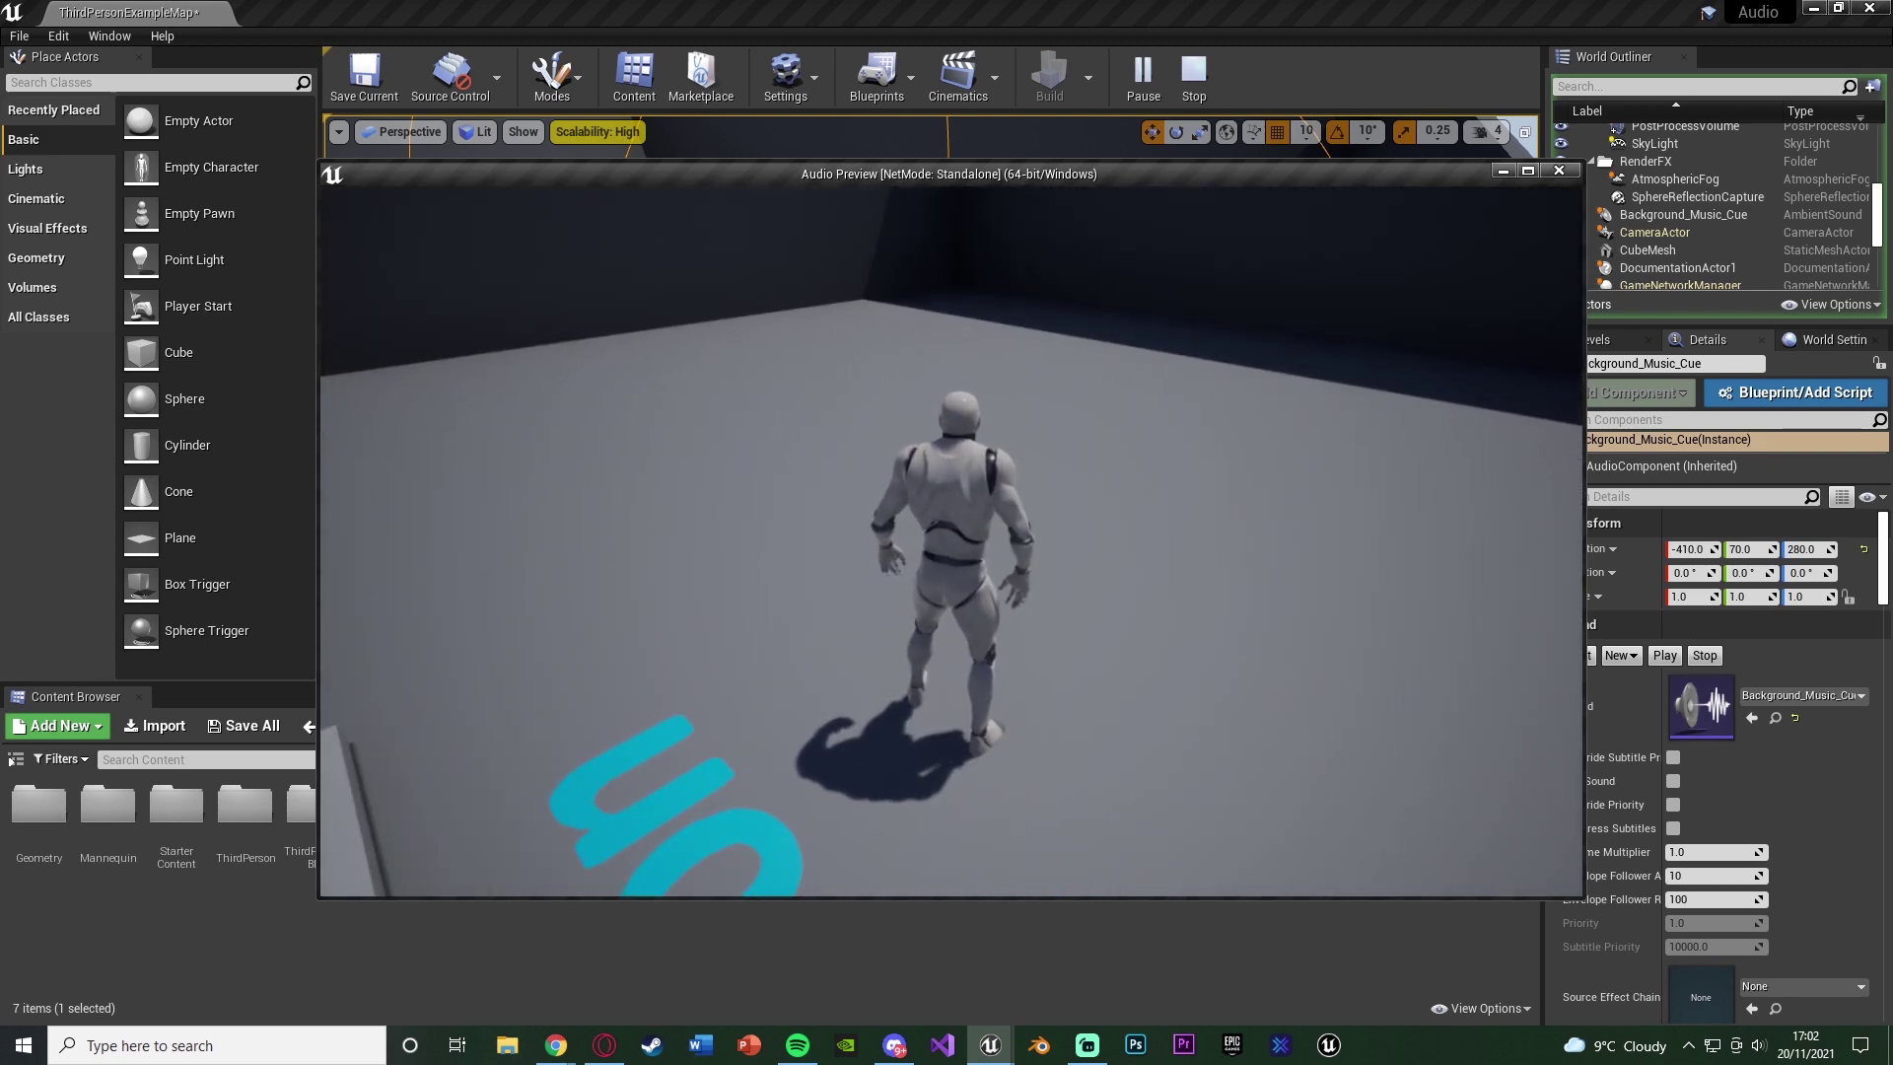
{"action": "key", "text": "w"}
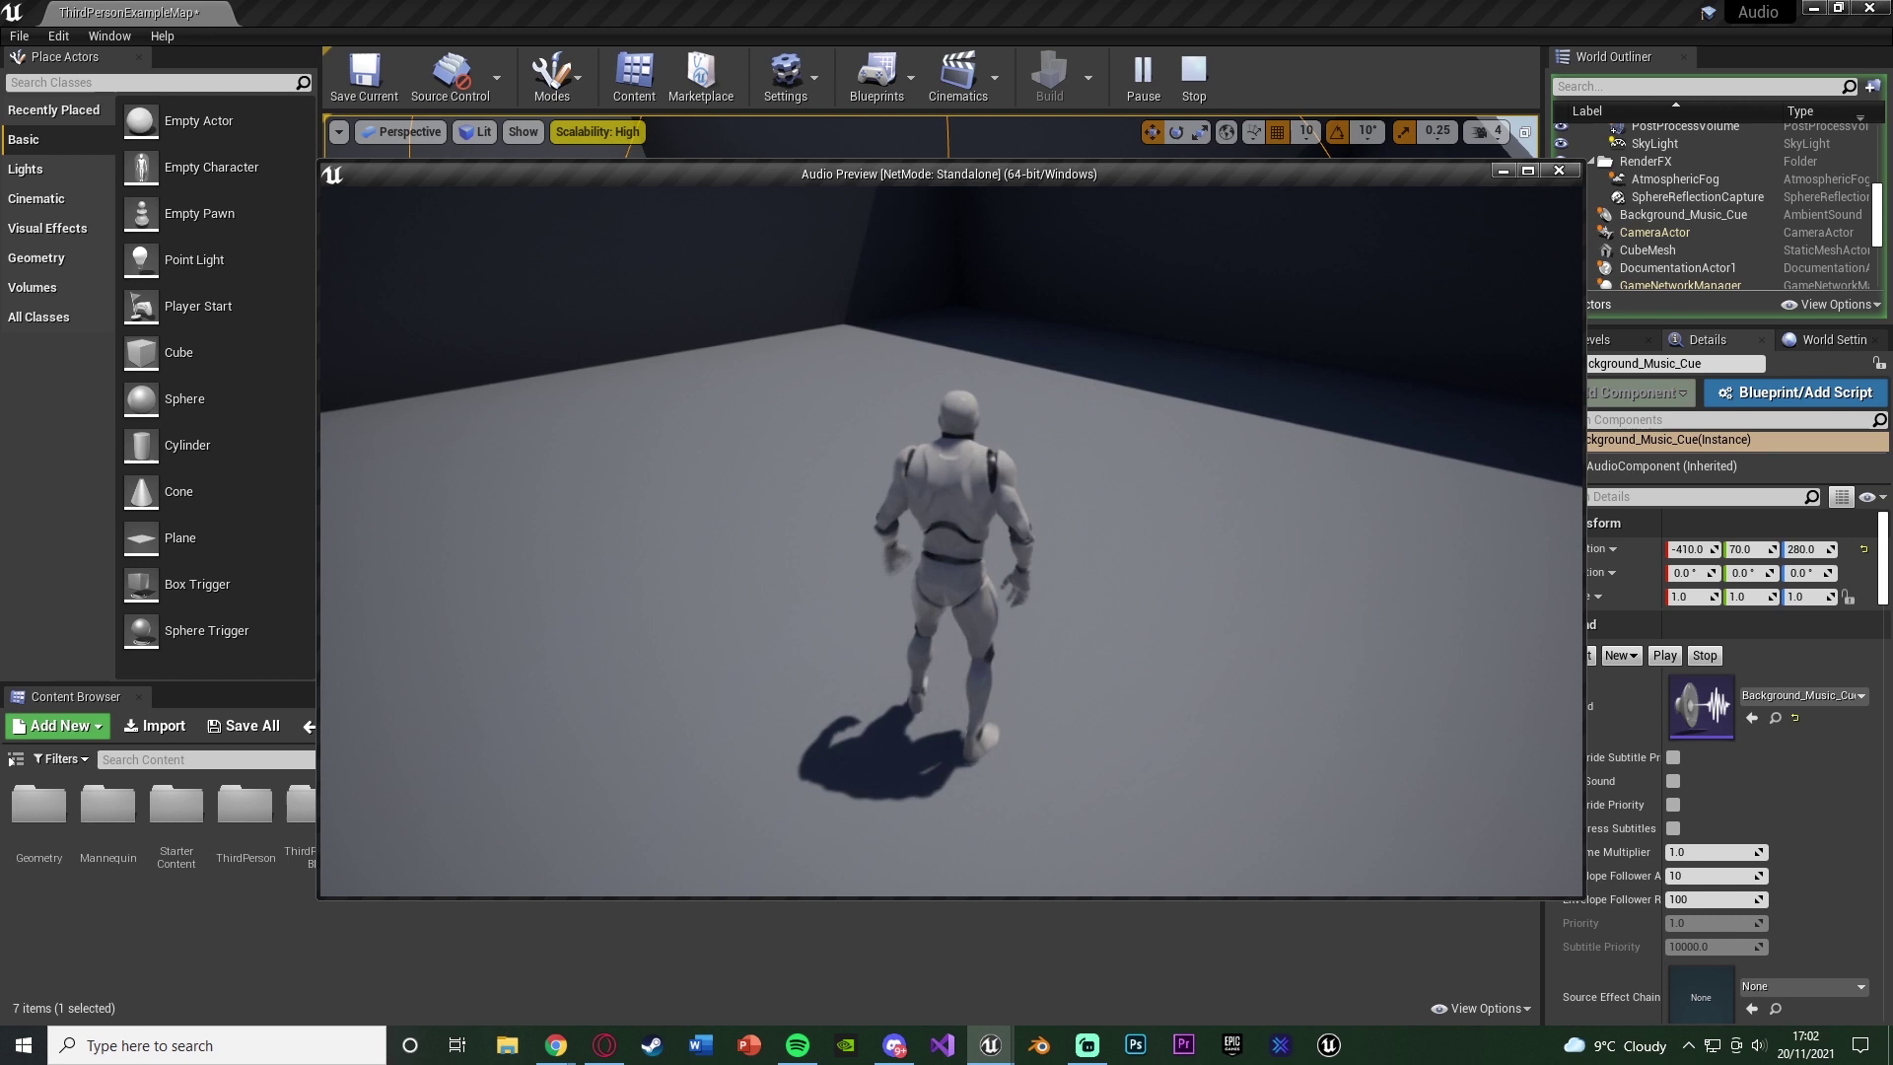
{"action": "key", "text": "w"}
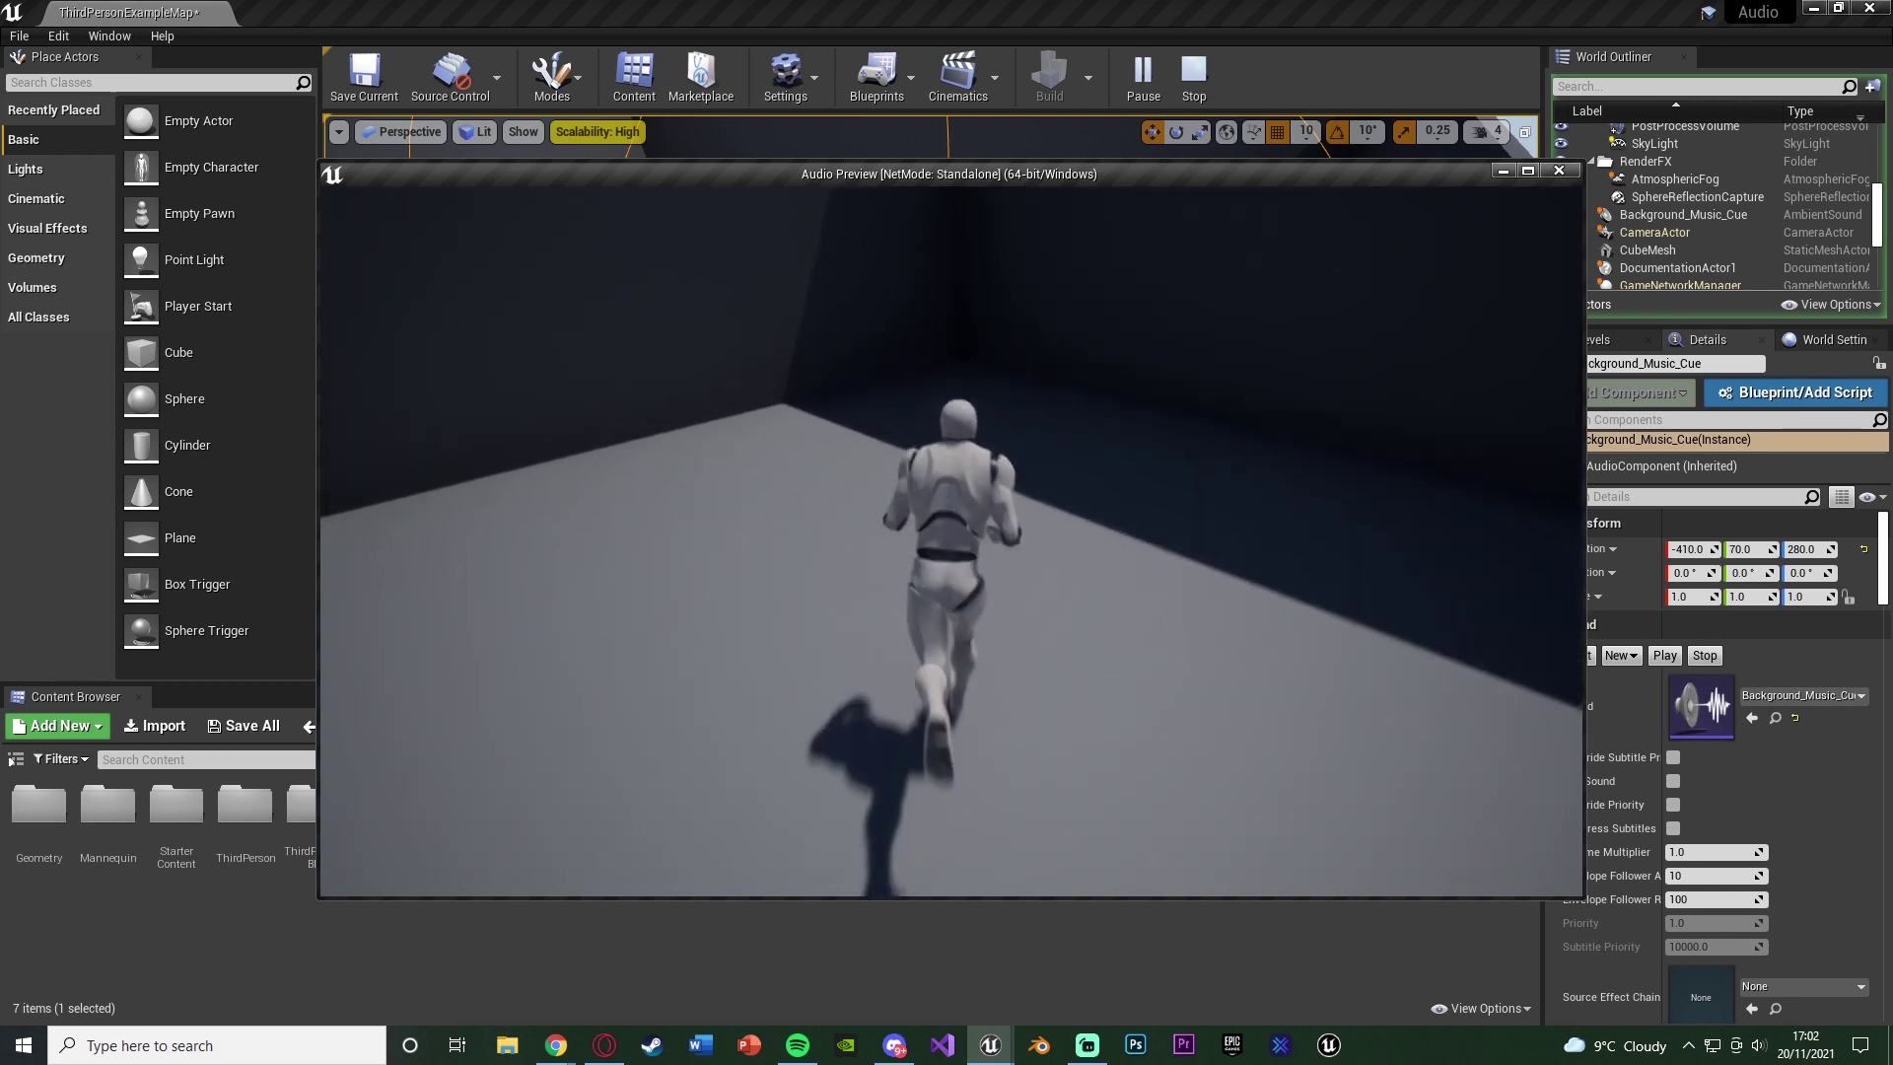
{"action": "key", "text": "w"}
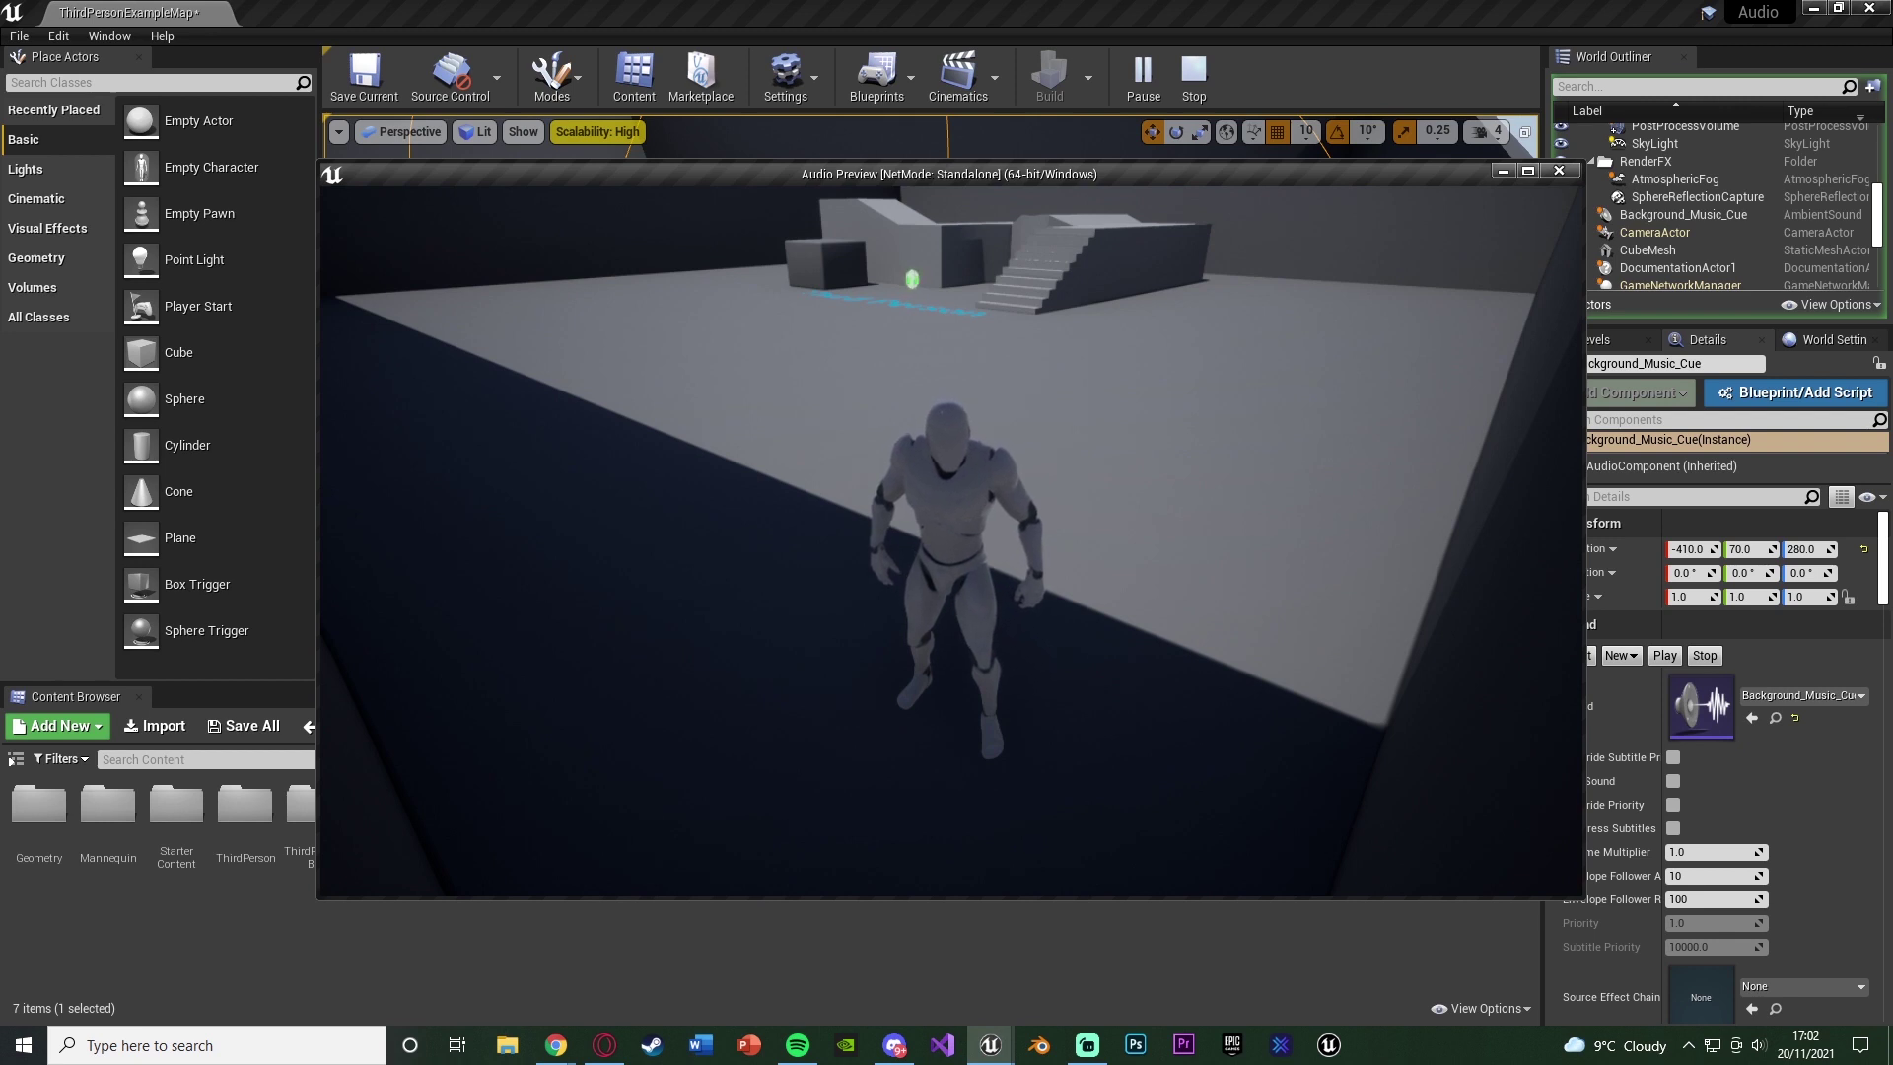
Run the character from the far corner back to the Third Person text to check the music's volume on approach
{"action": "key", "text": "a"}
{"action": "key", "text": "w"}
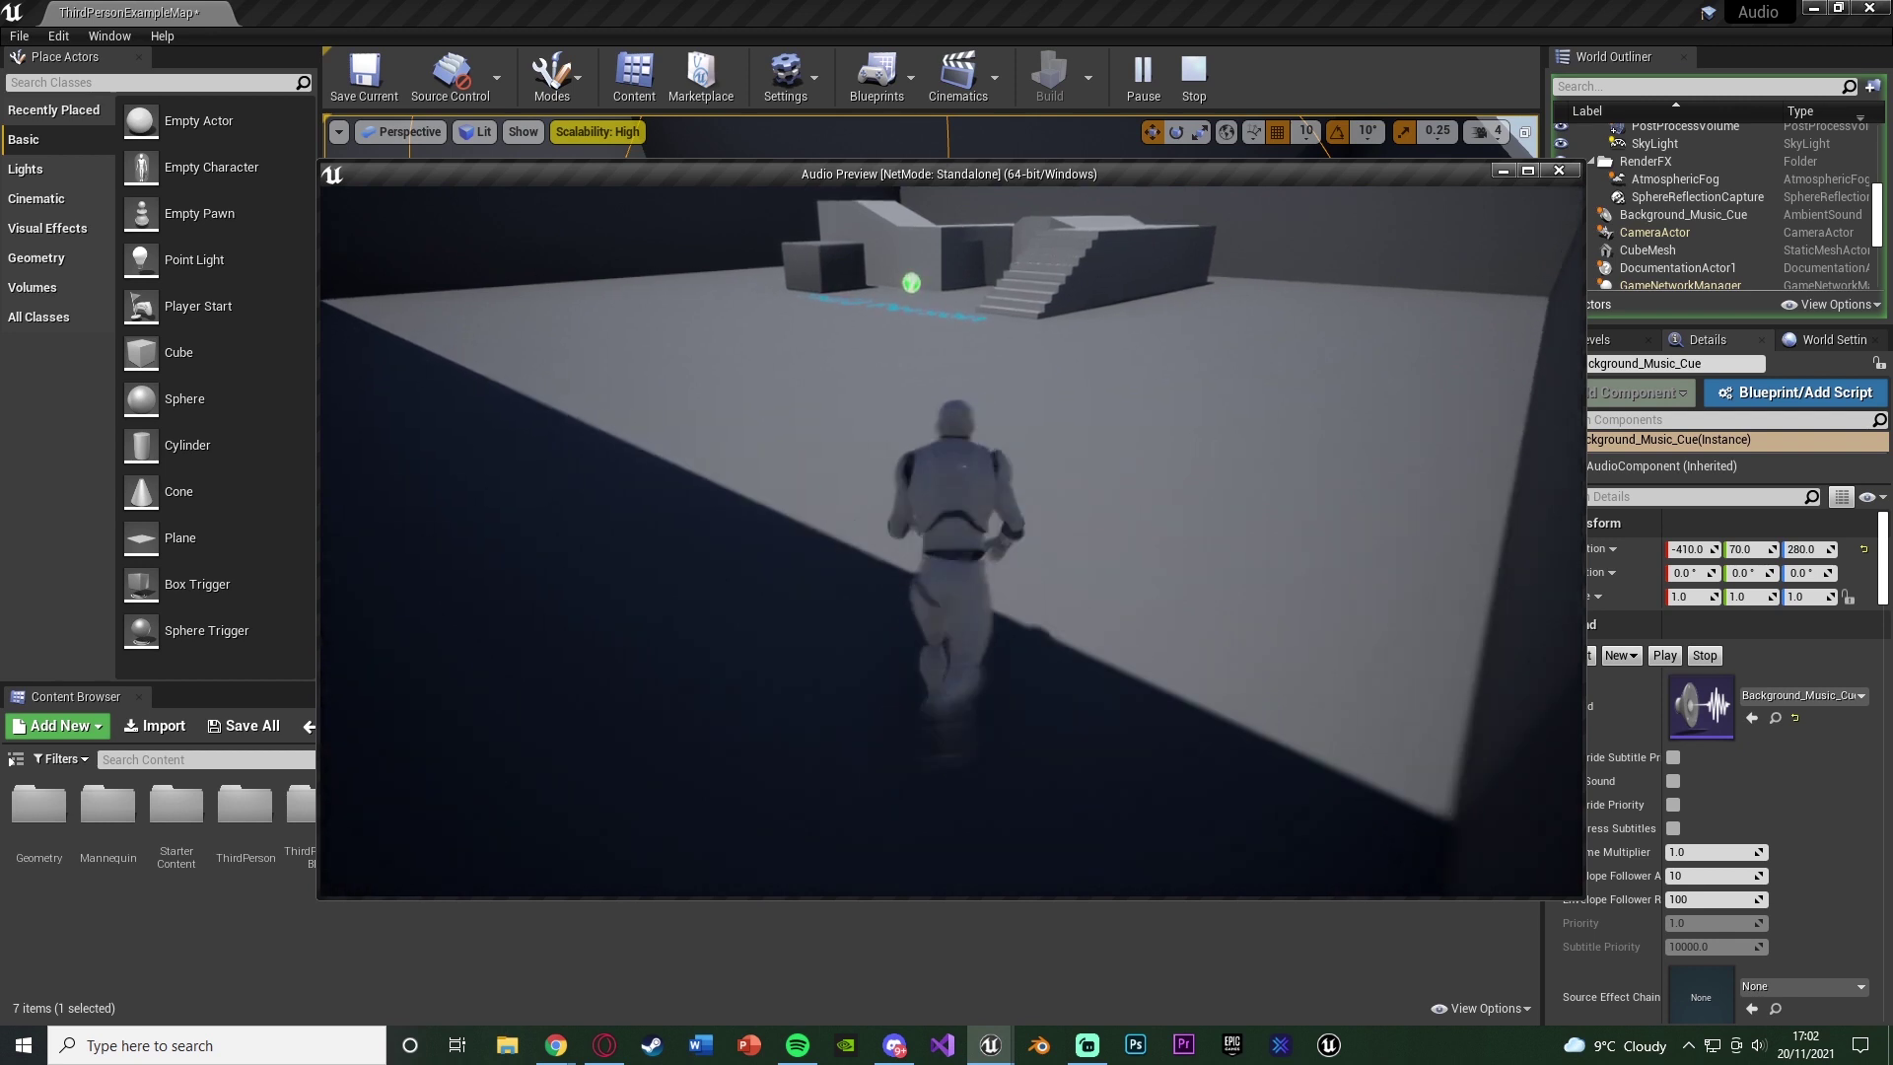
{"action": "key", "text": "w"}
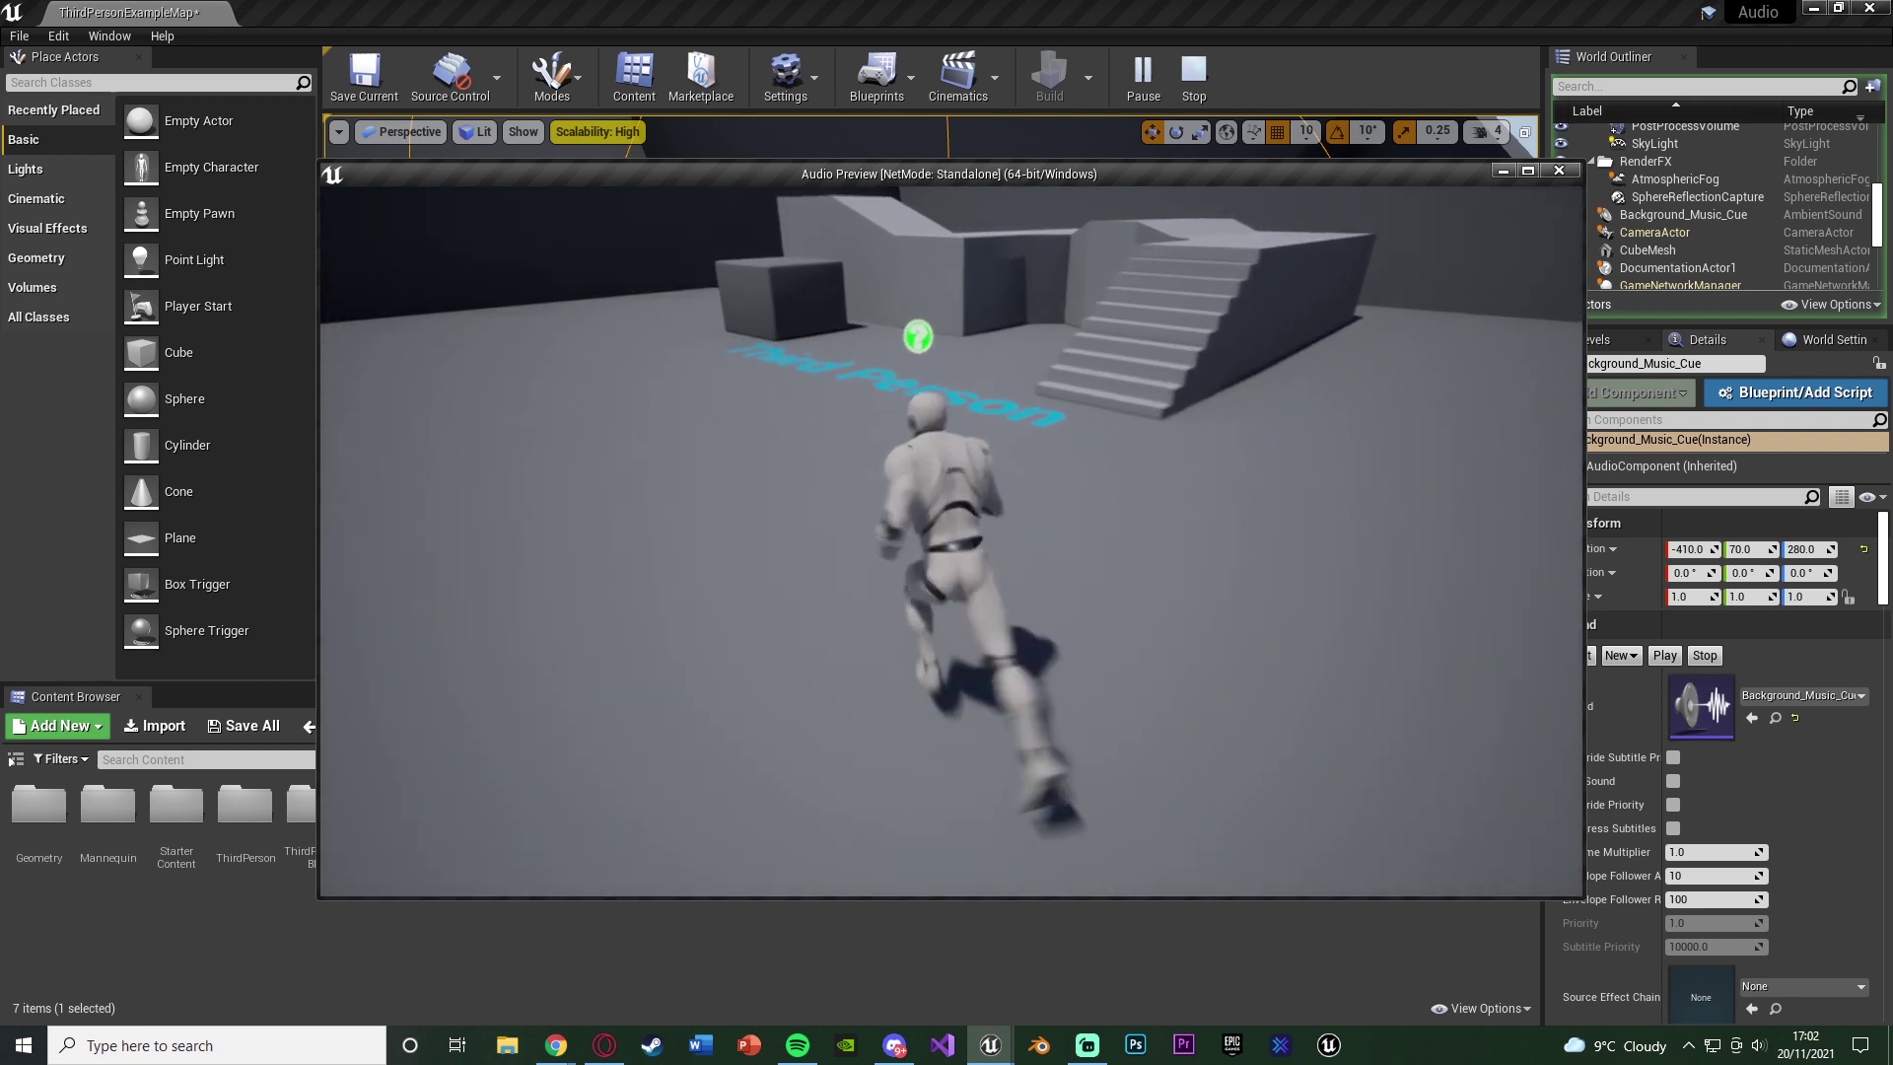
{"action": "key", "text": "d"}
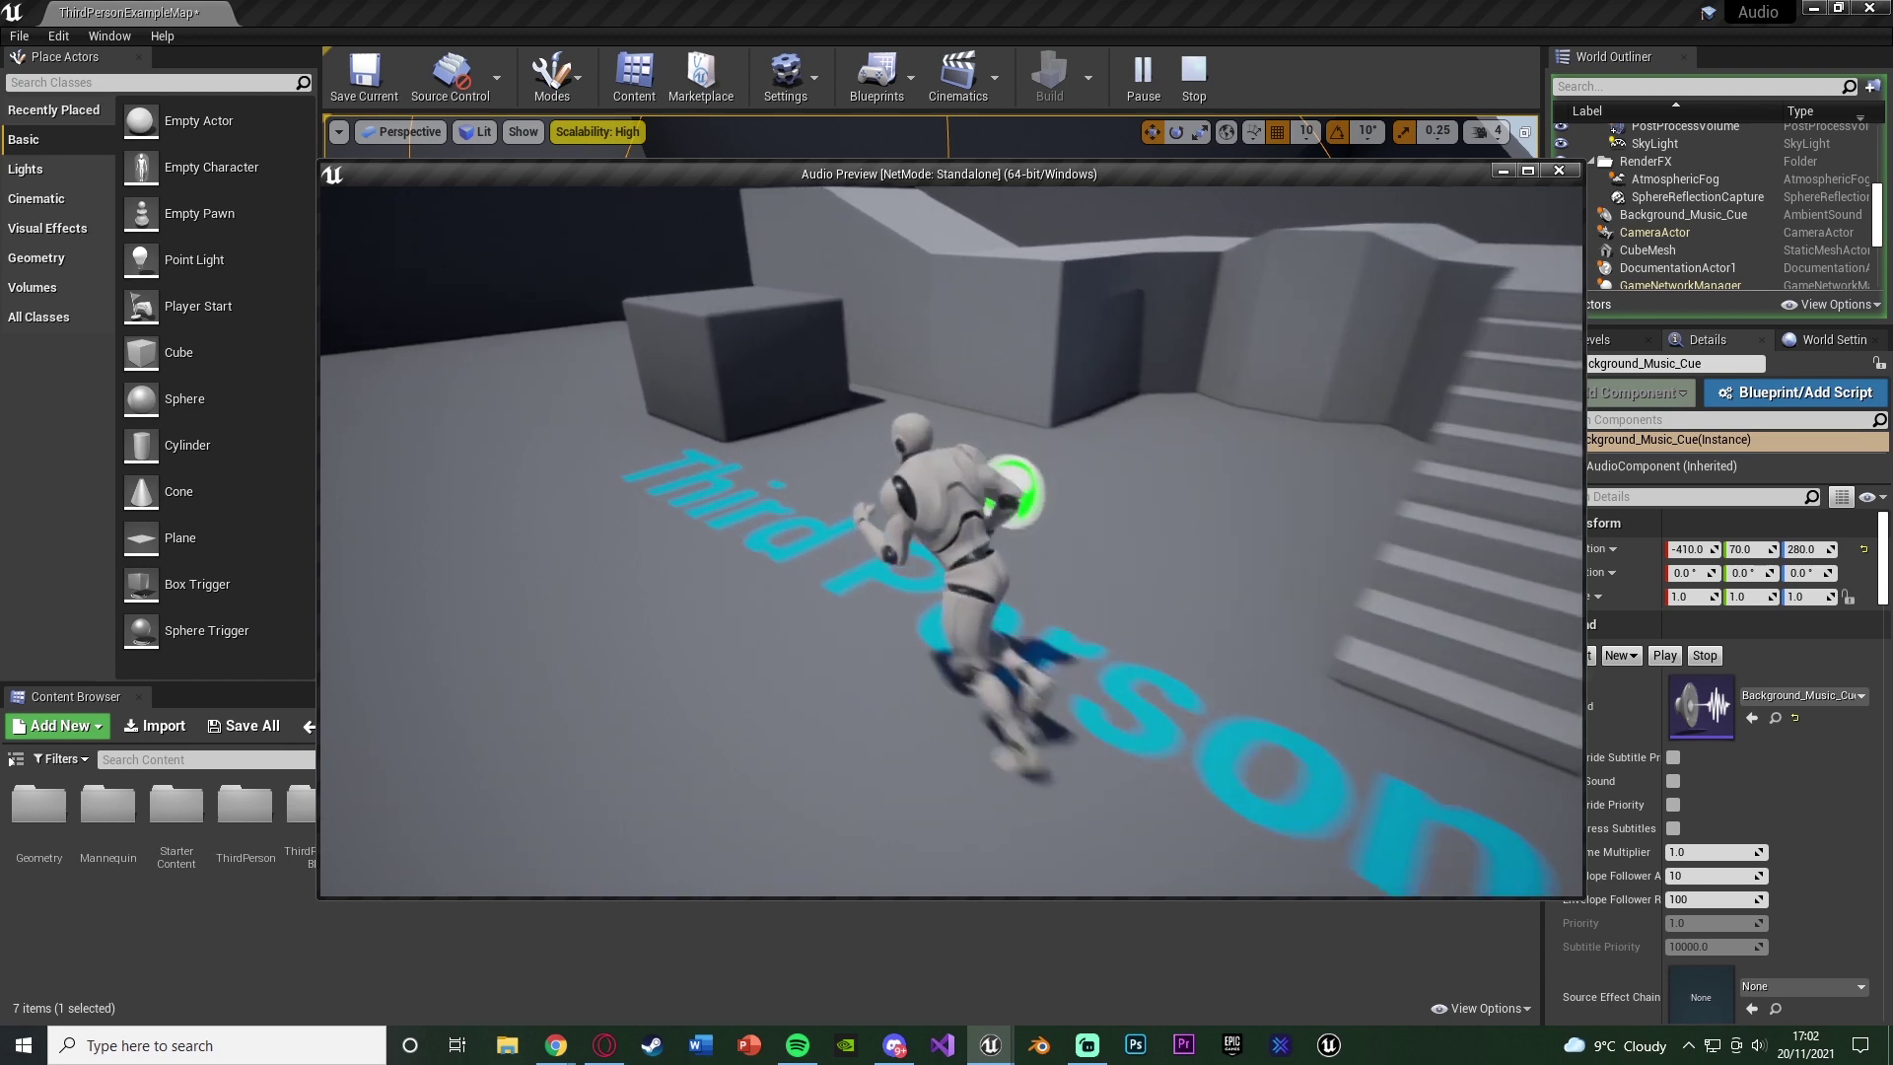
{"action": "key", "text": "a"}
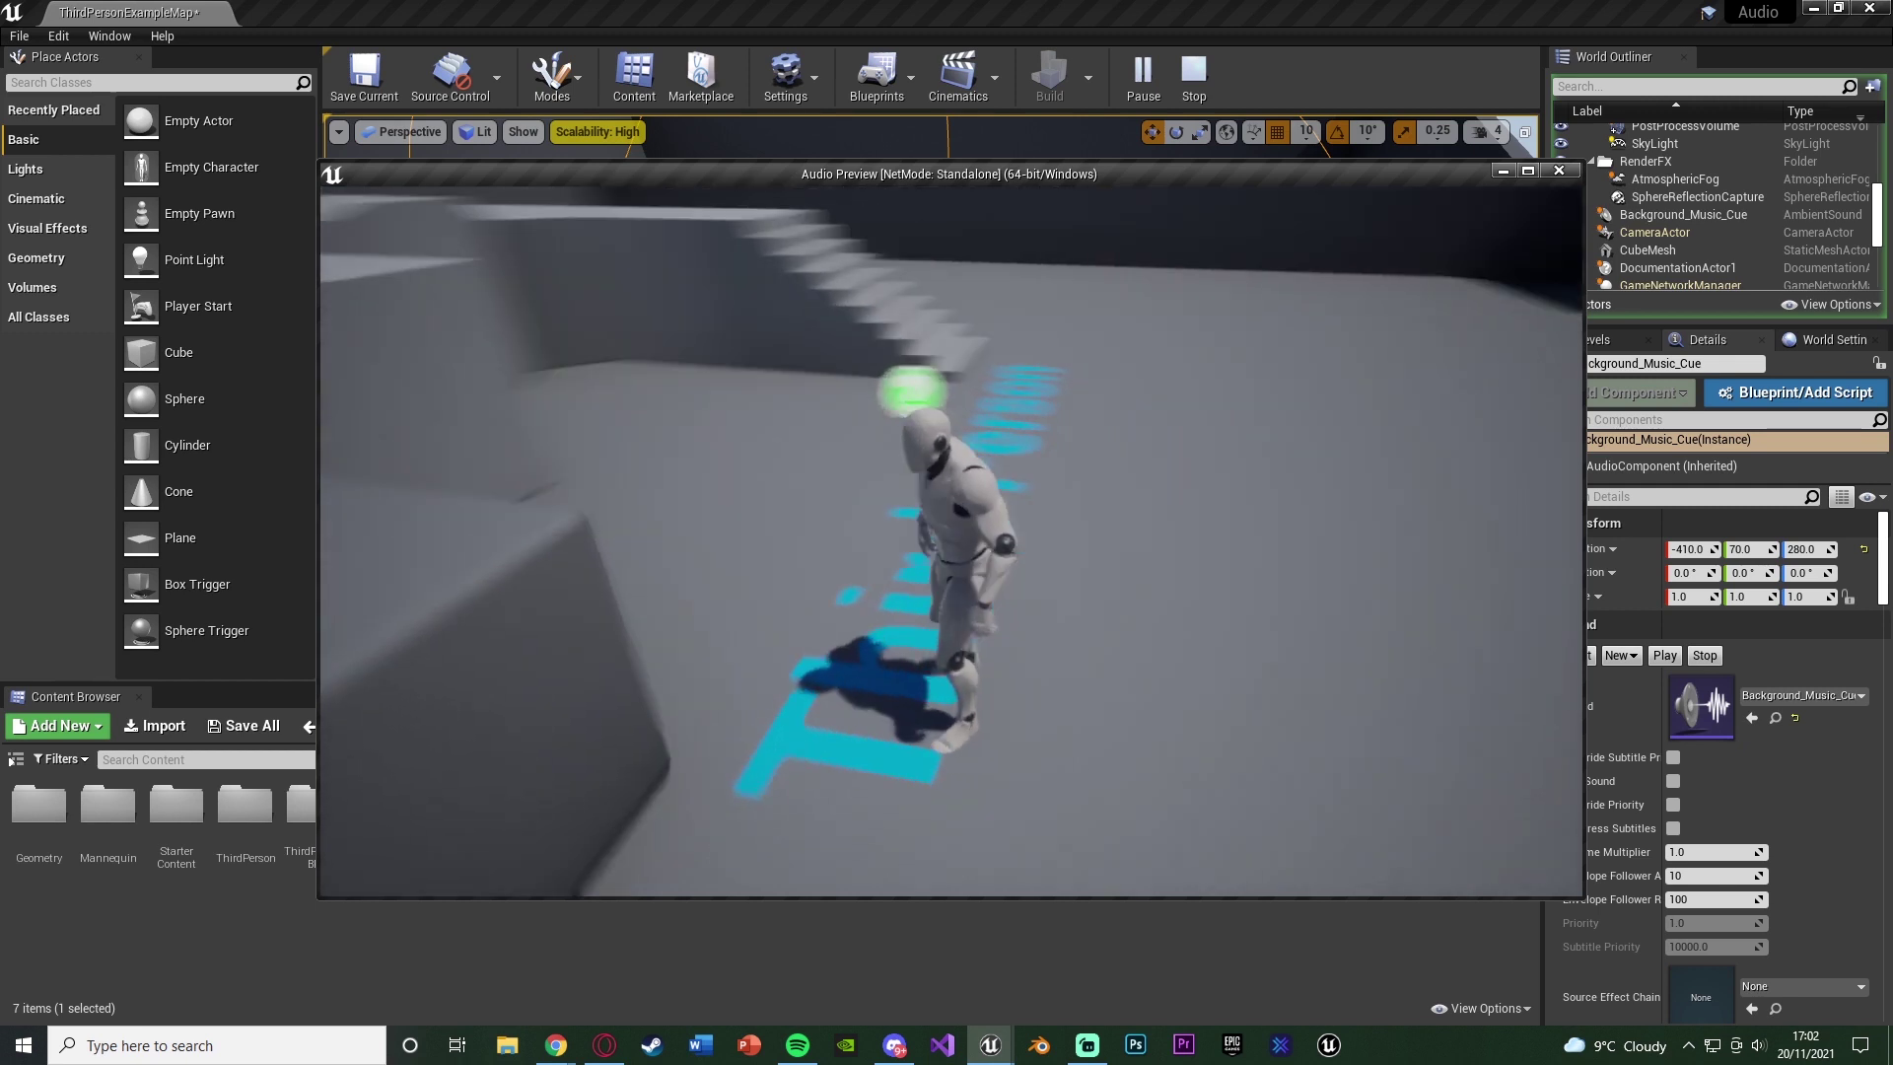
{"action": "key", "text": "s"}
{"action": "key", "text": "w"}
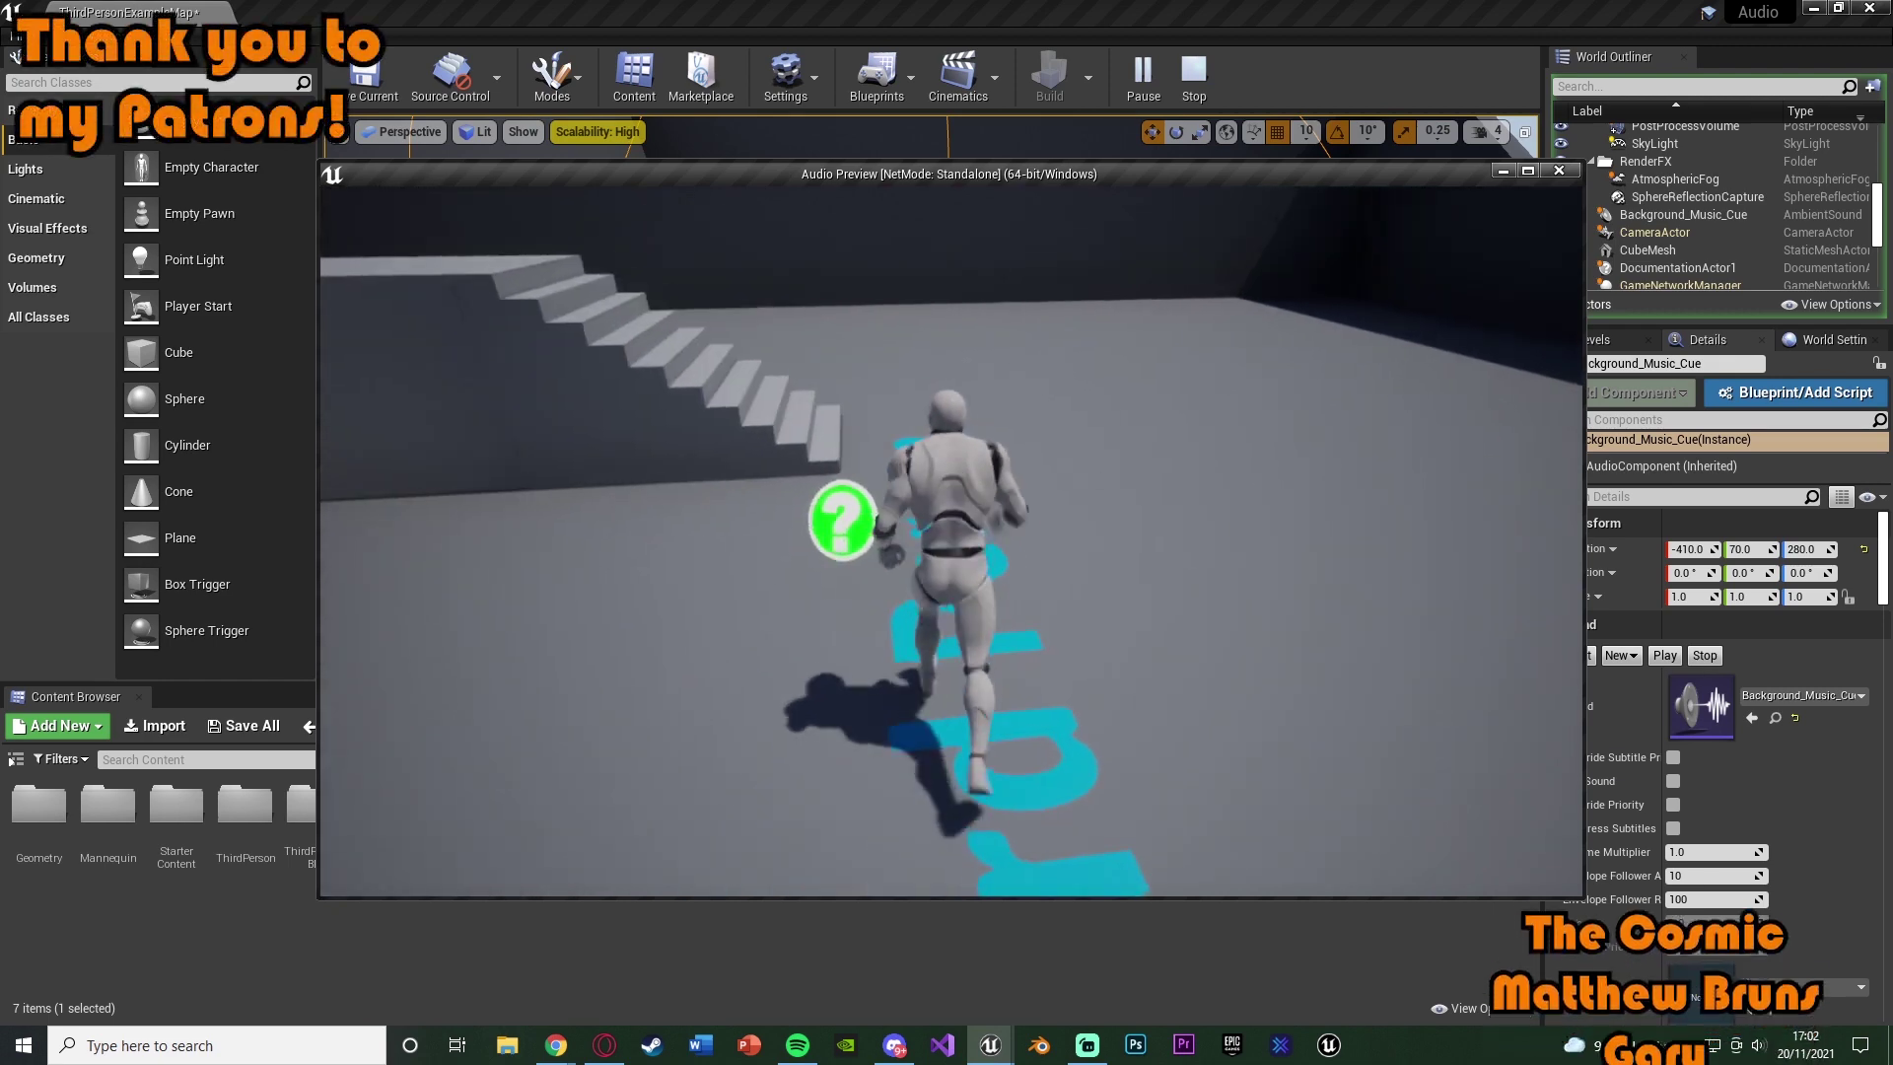
{"action": "key", "text": "d"}
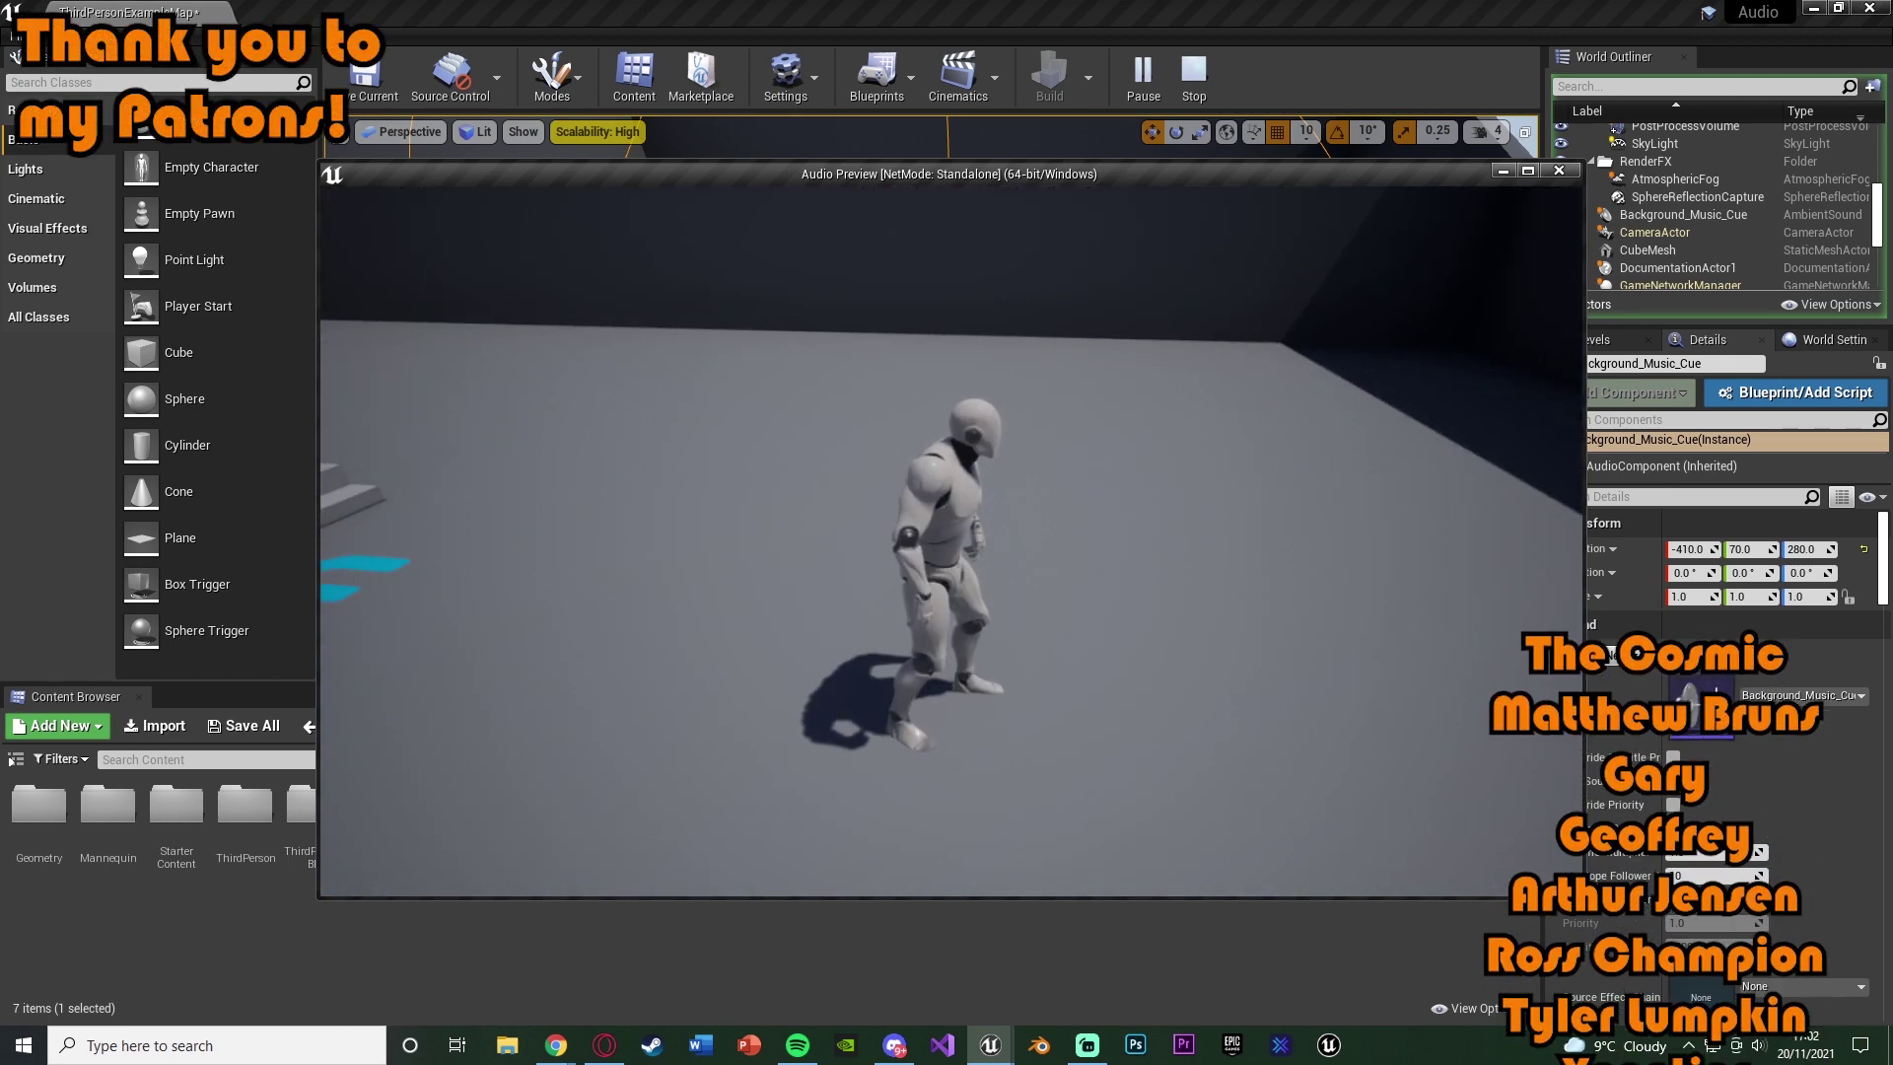
{"action": "key", "text": "w"}
{"action": "key", "text": "d"}
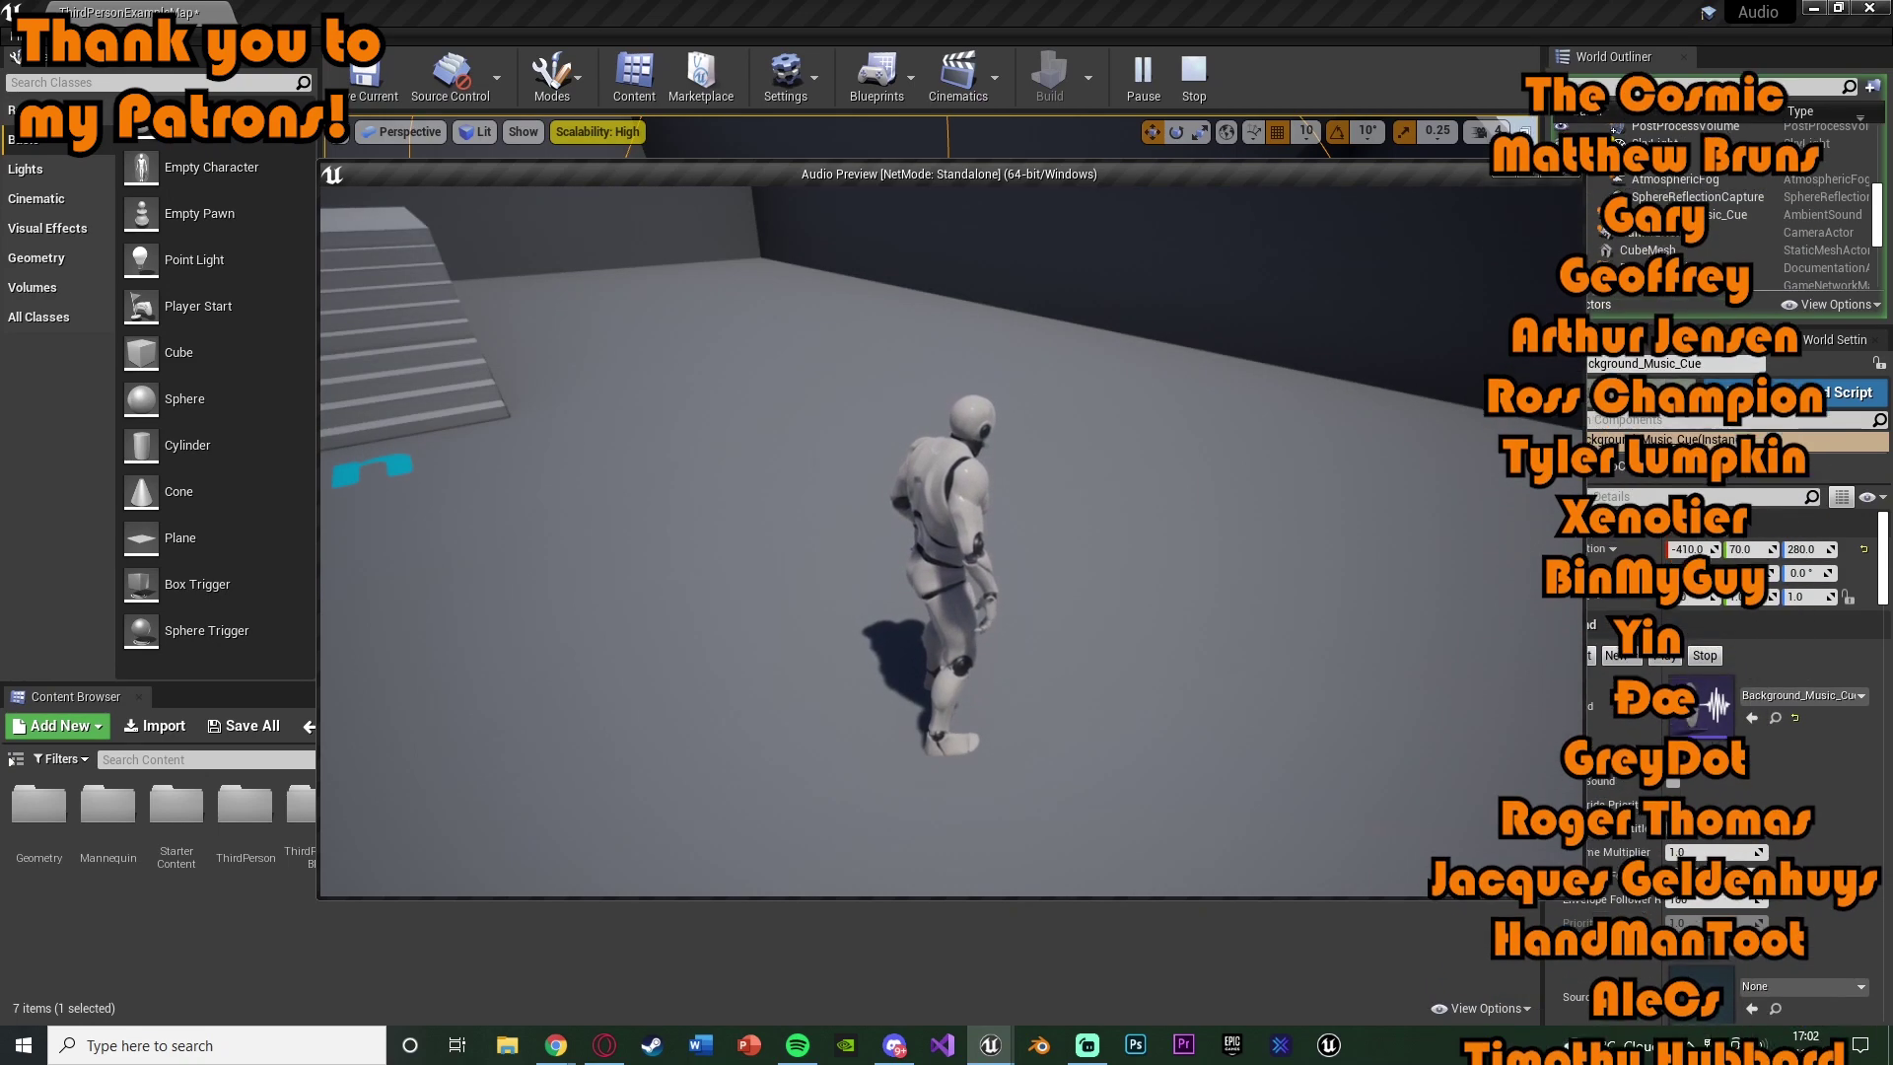
{"action": "key", "text": "w"}
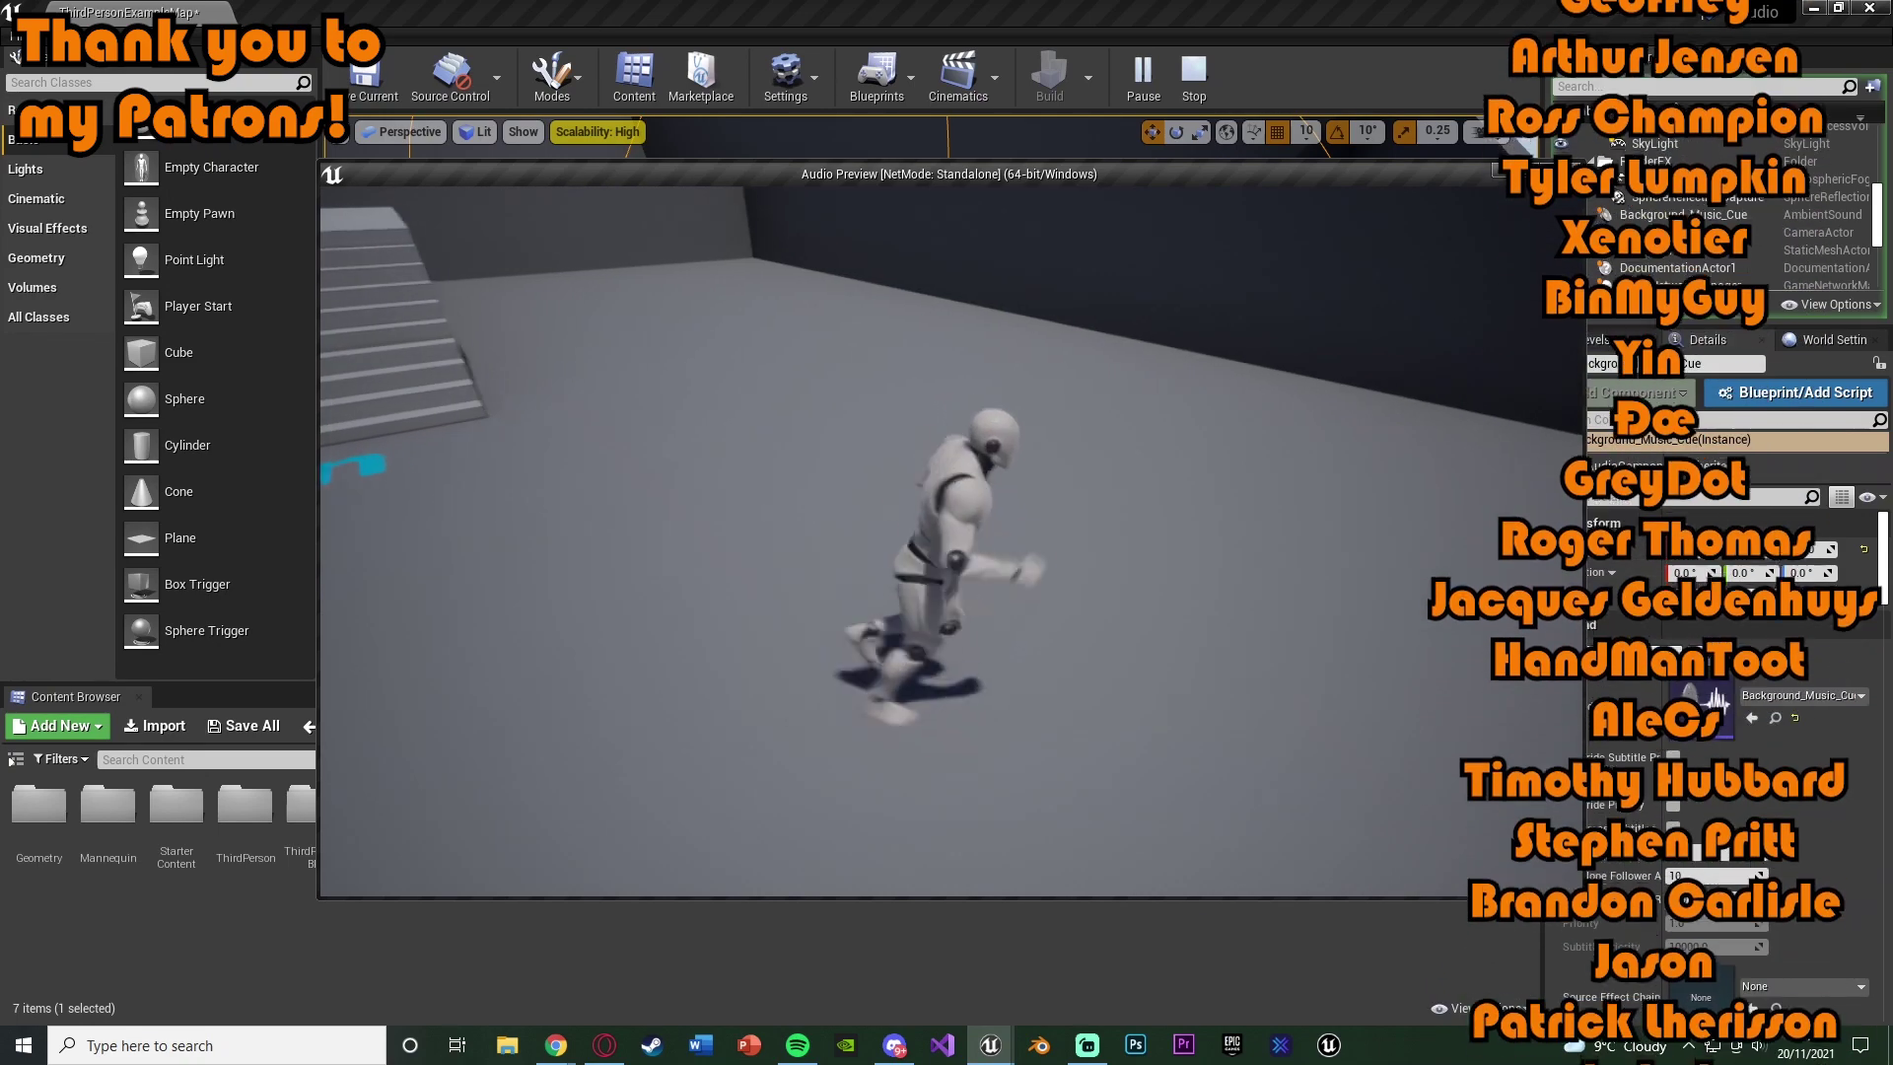
{"action": "key", "text": "a"}
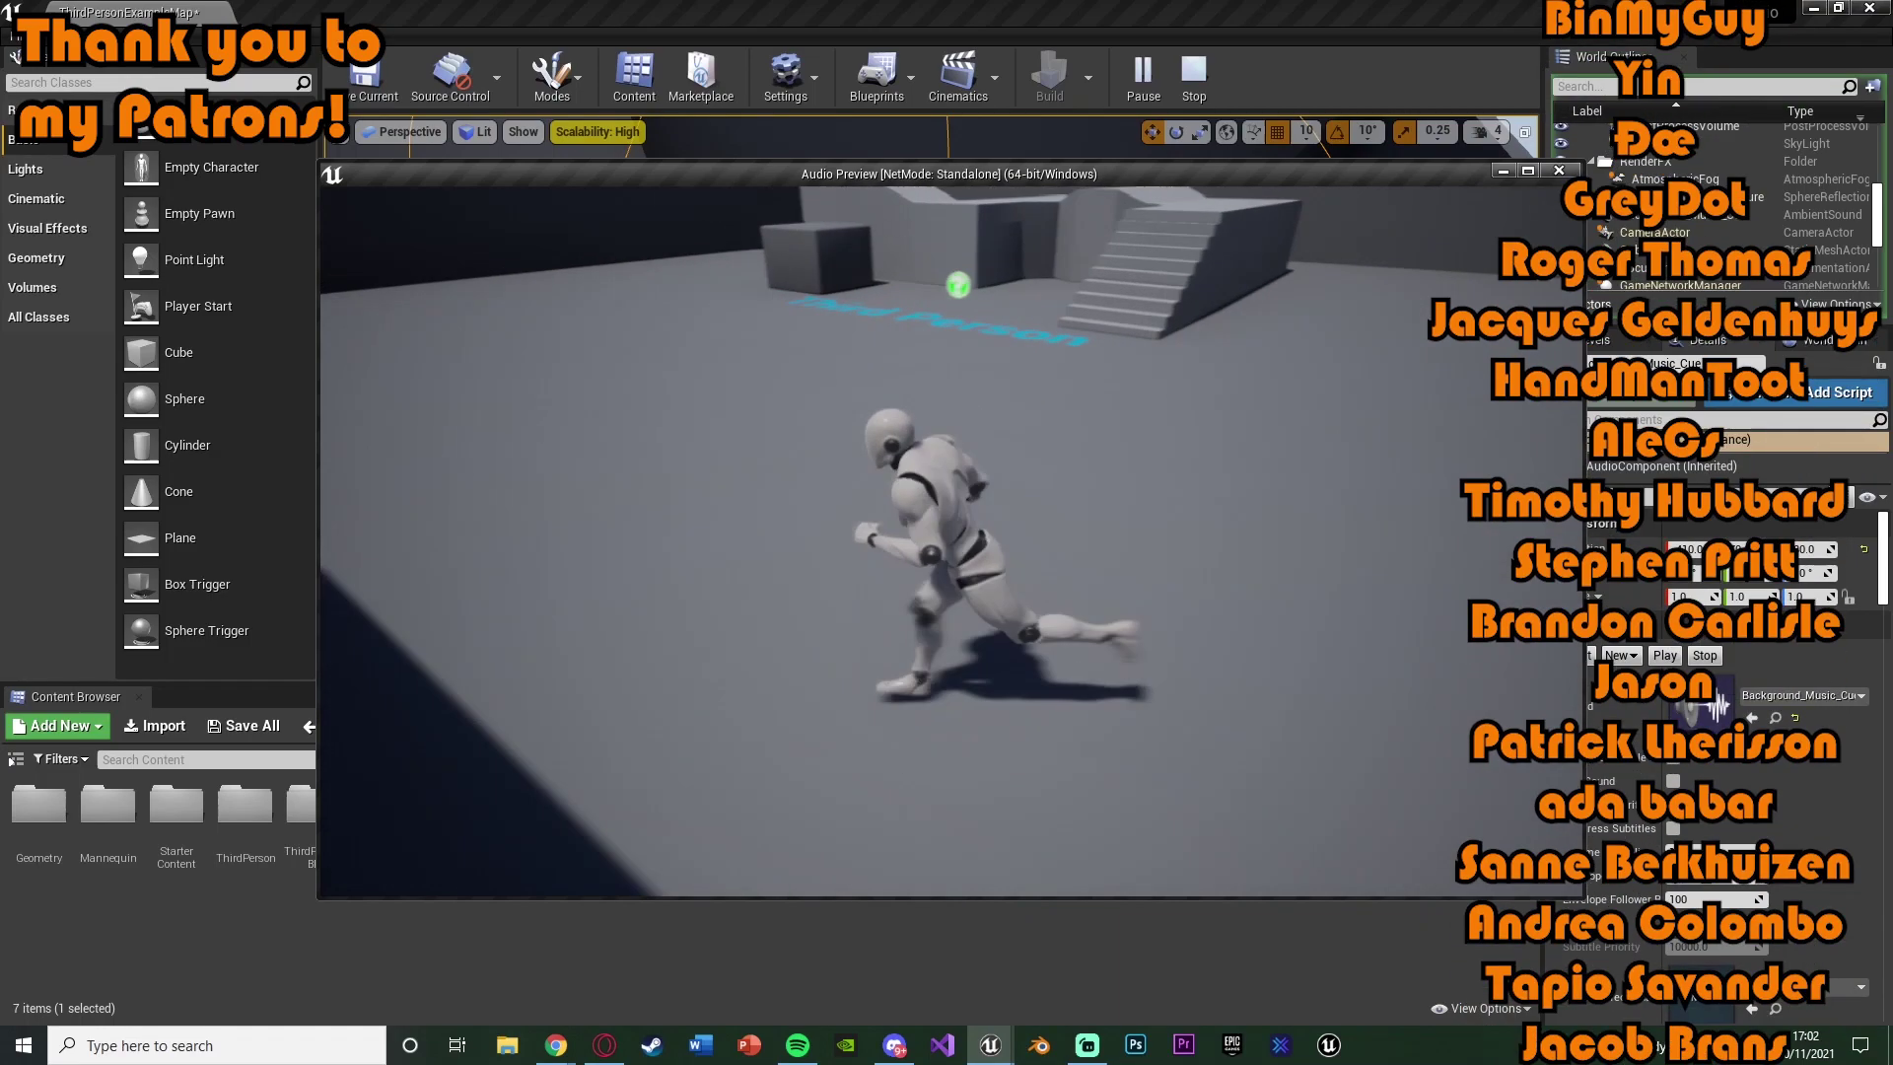
{"action": "key", "text": "w"}
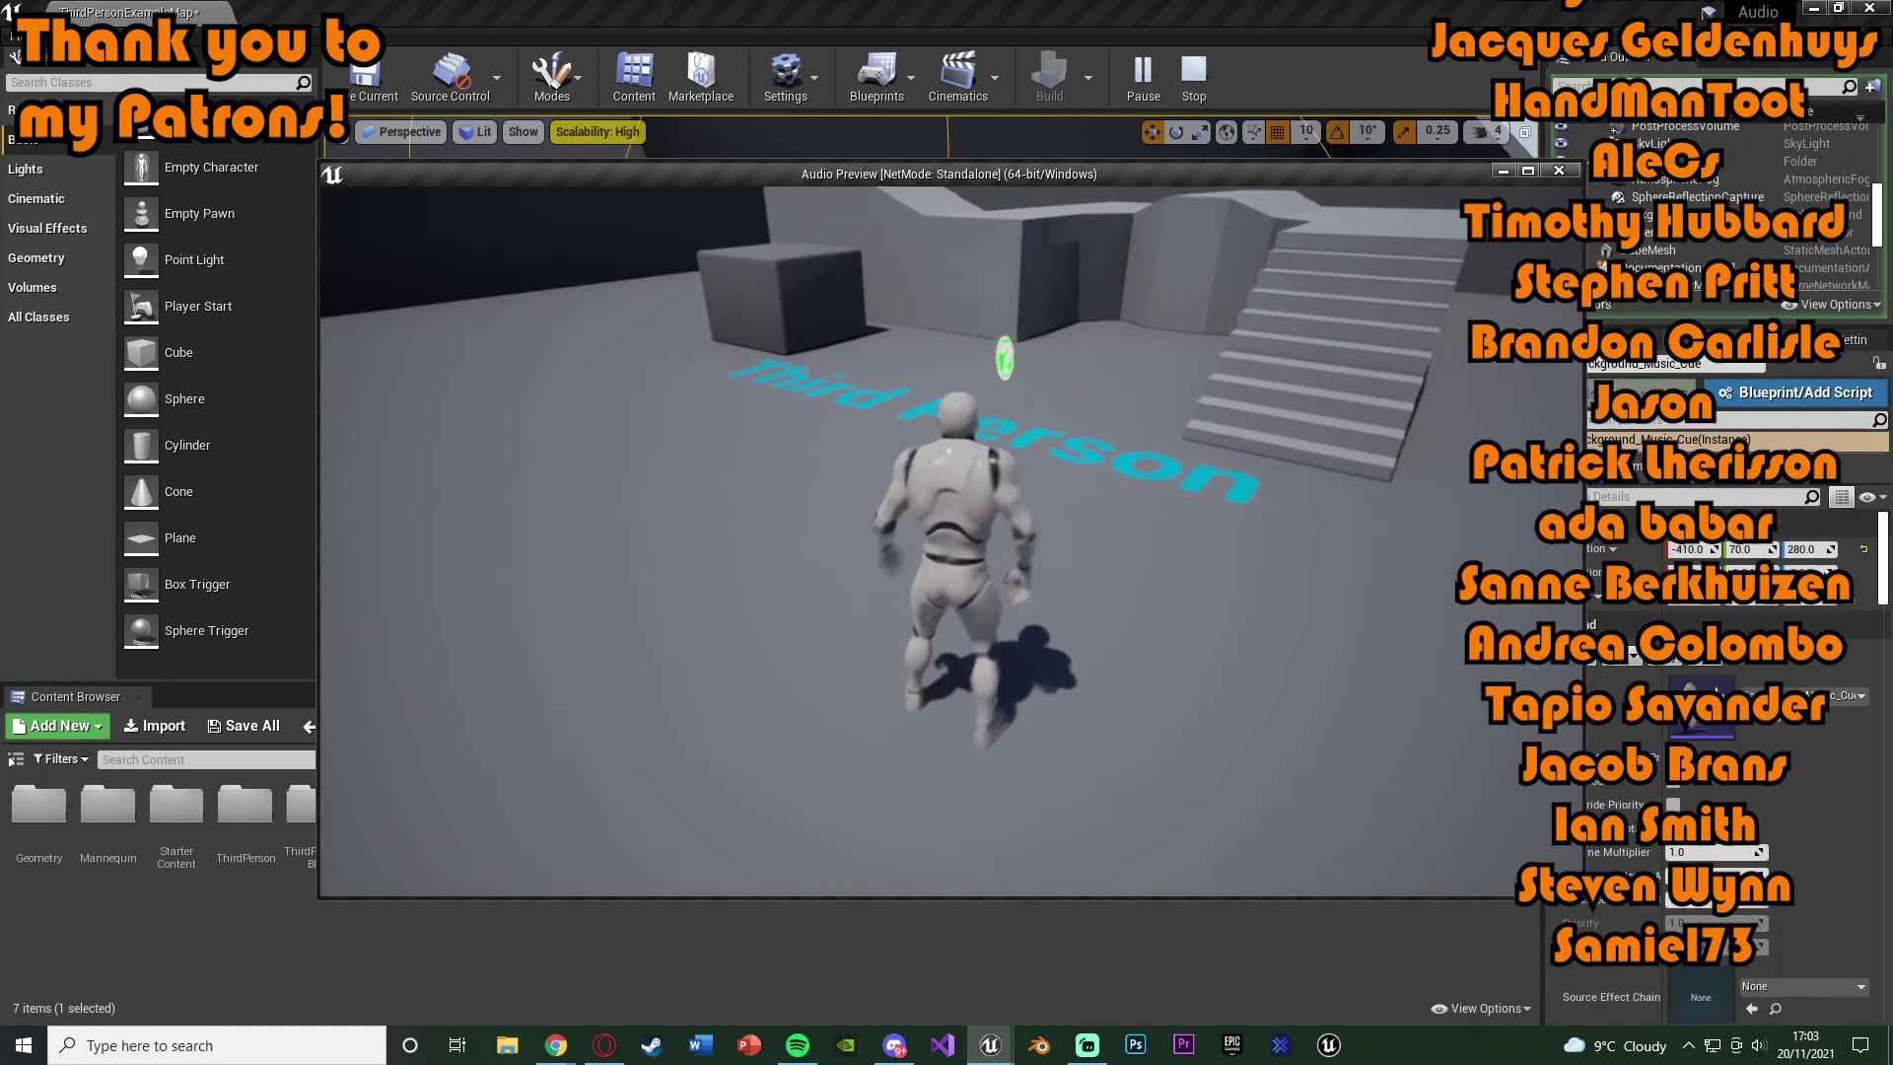
{"action": "key", "text": "a"}
{"action": "key", "text": "w"}
{"action": "key", "text": "w"}
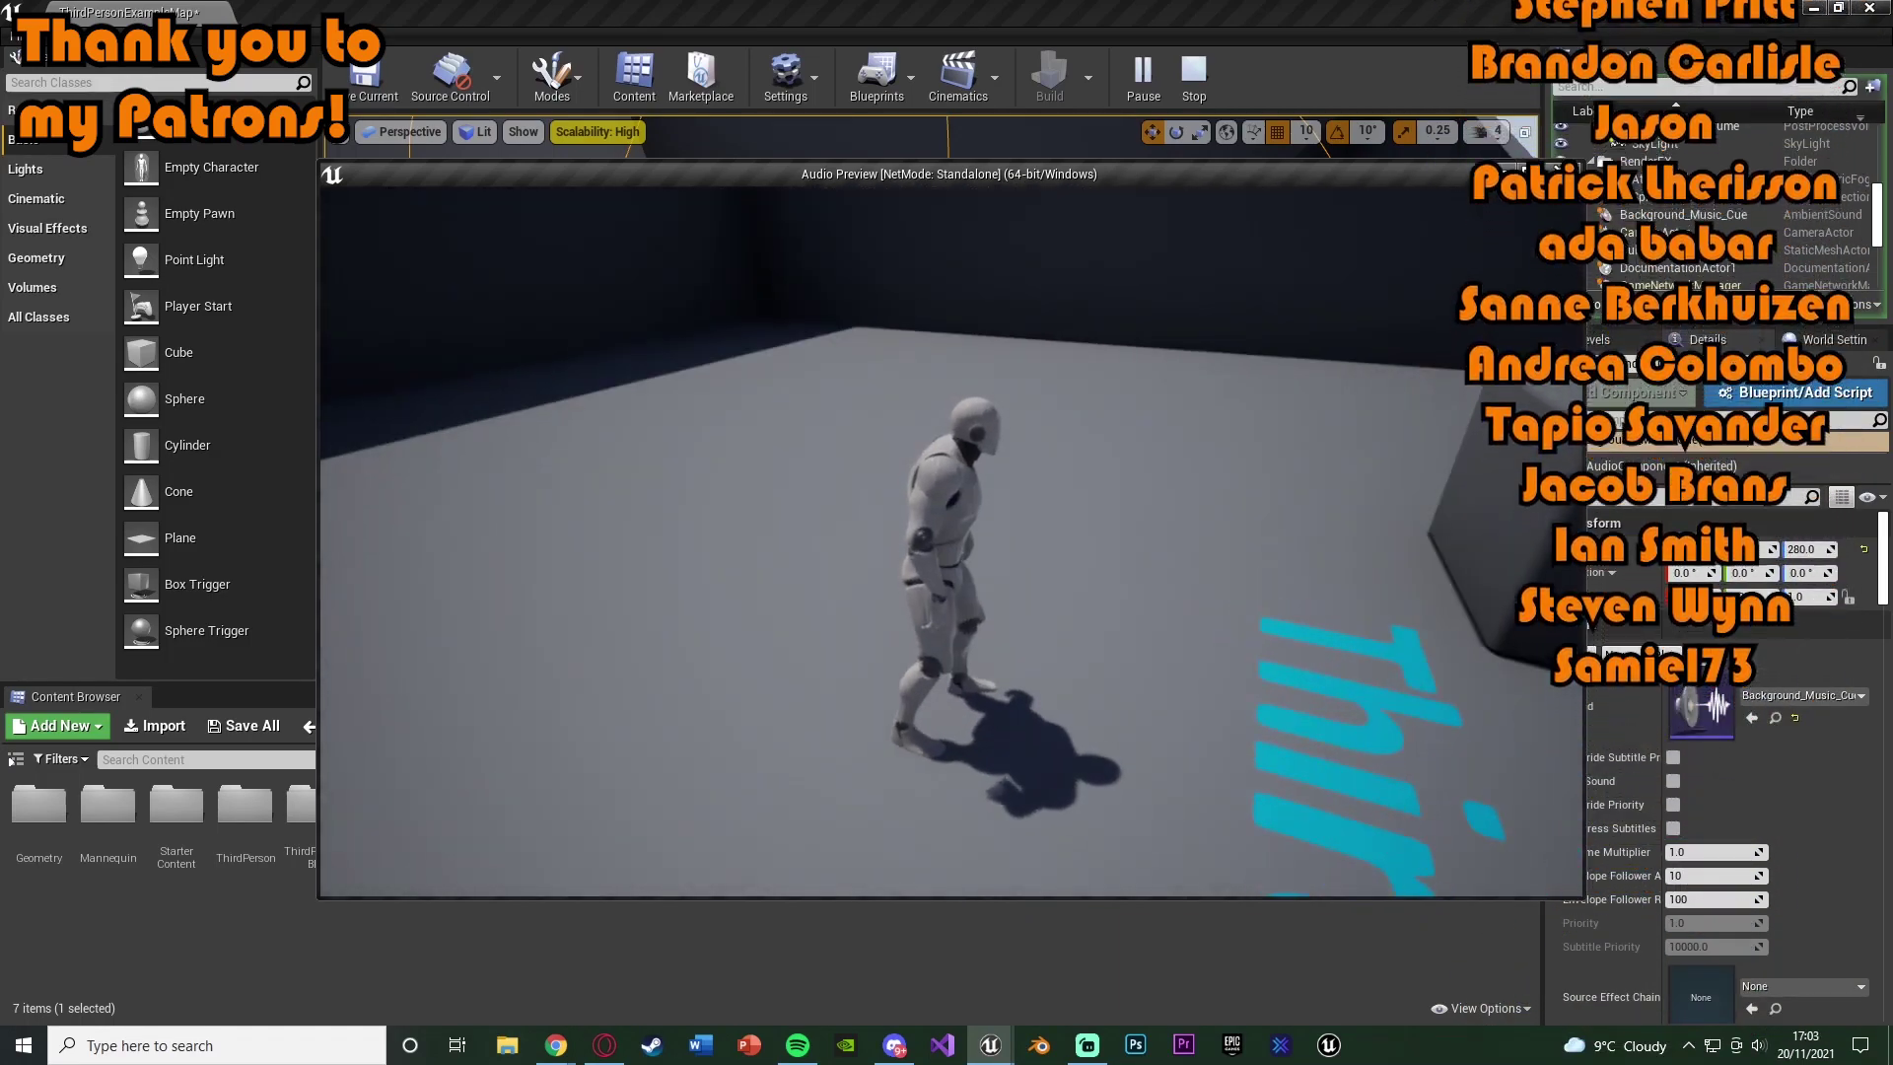
{"action": "key", "text": "w"}
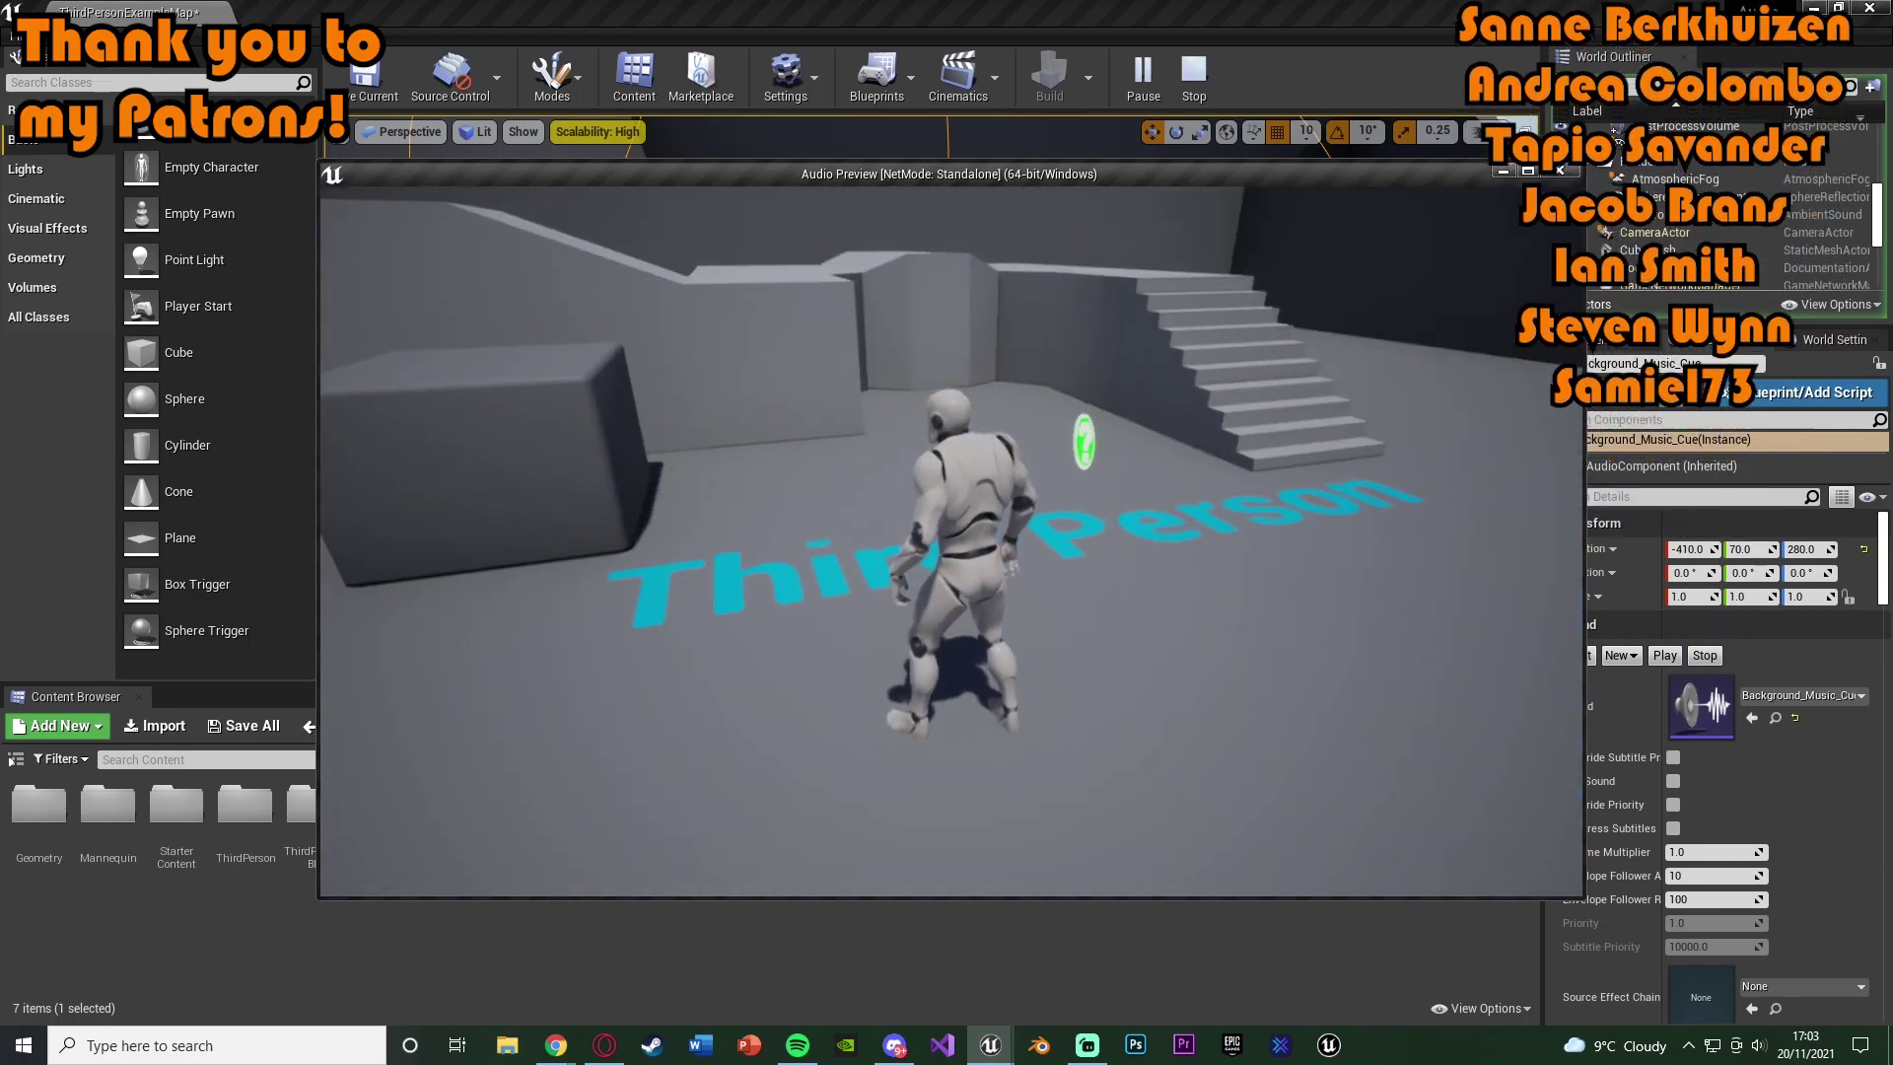
{"action": "key", "text": "w"}
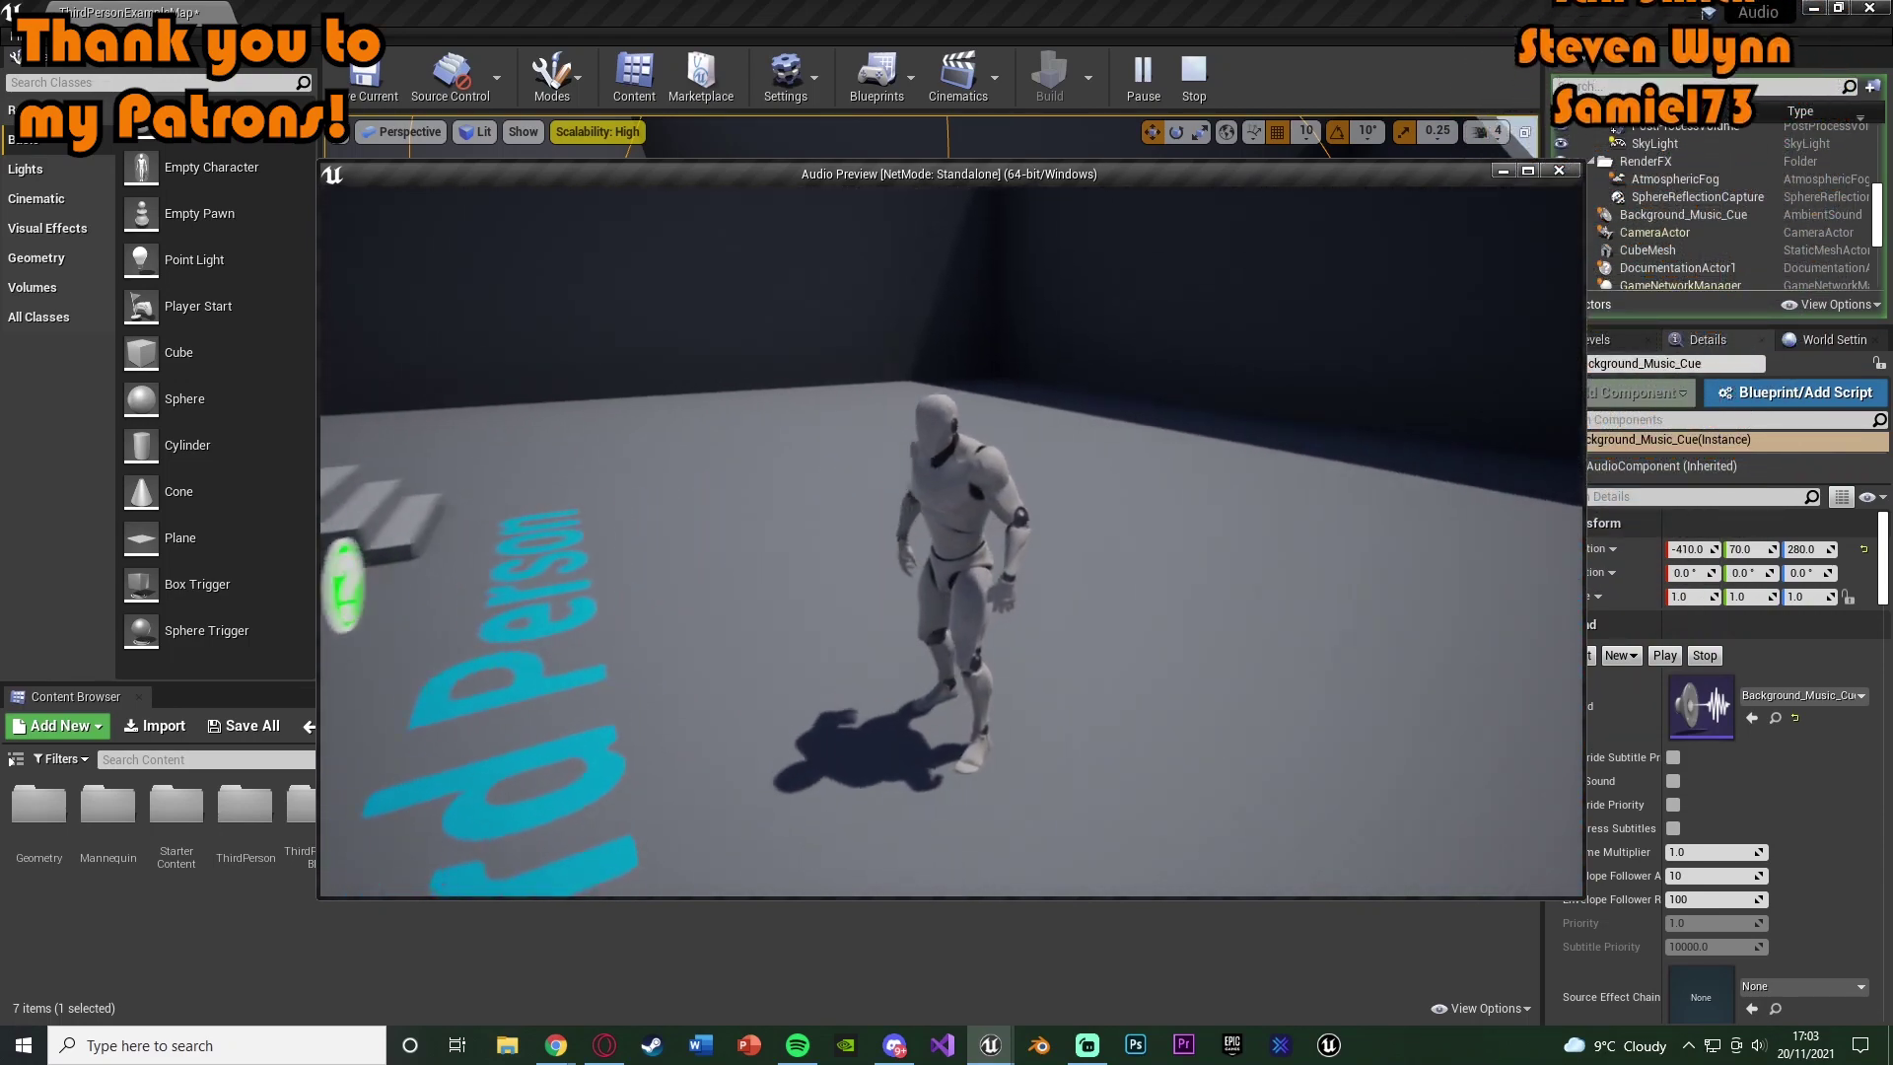